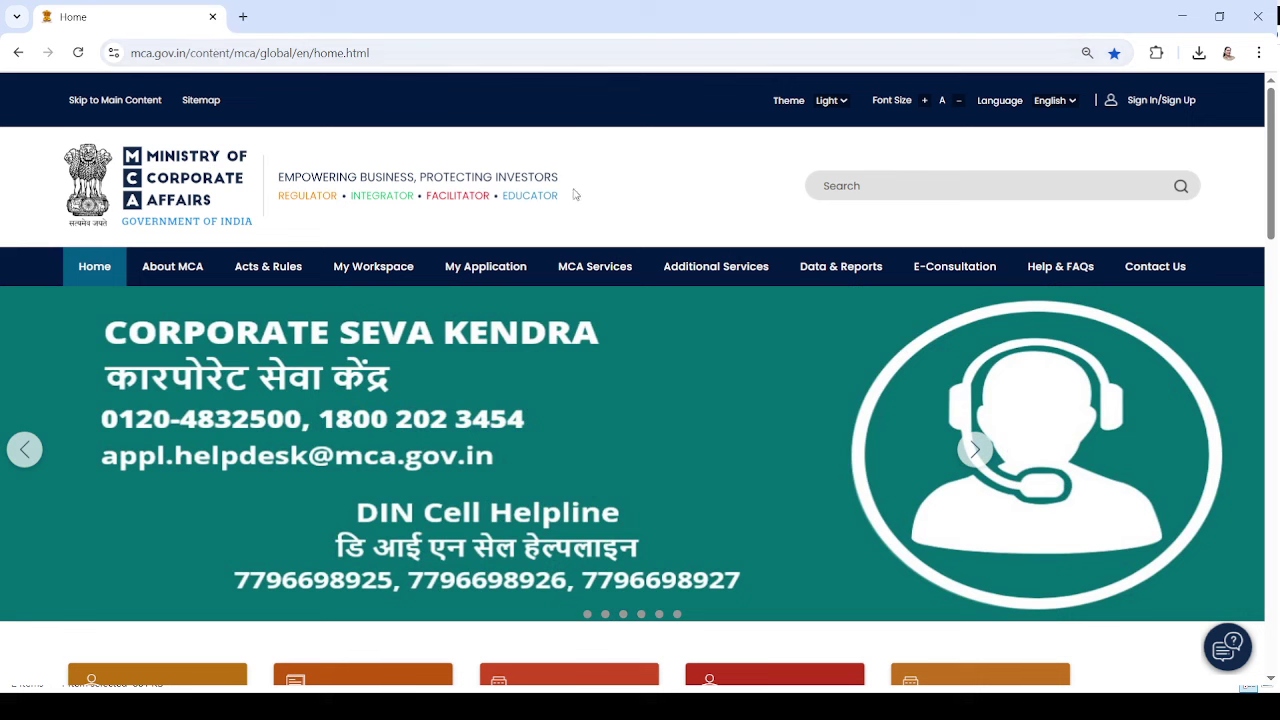
# Open the Company Forms Download page from the e-Filing section of MCA Services
pyautogui.click(576, 274)
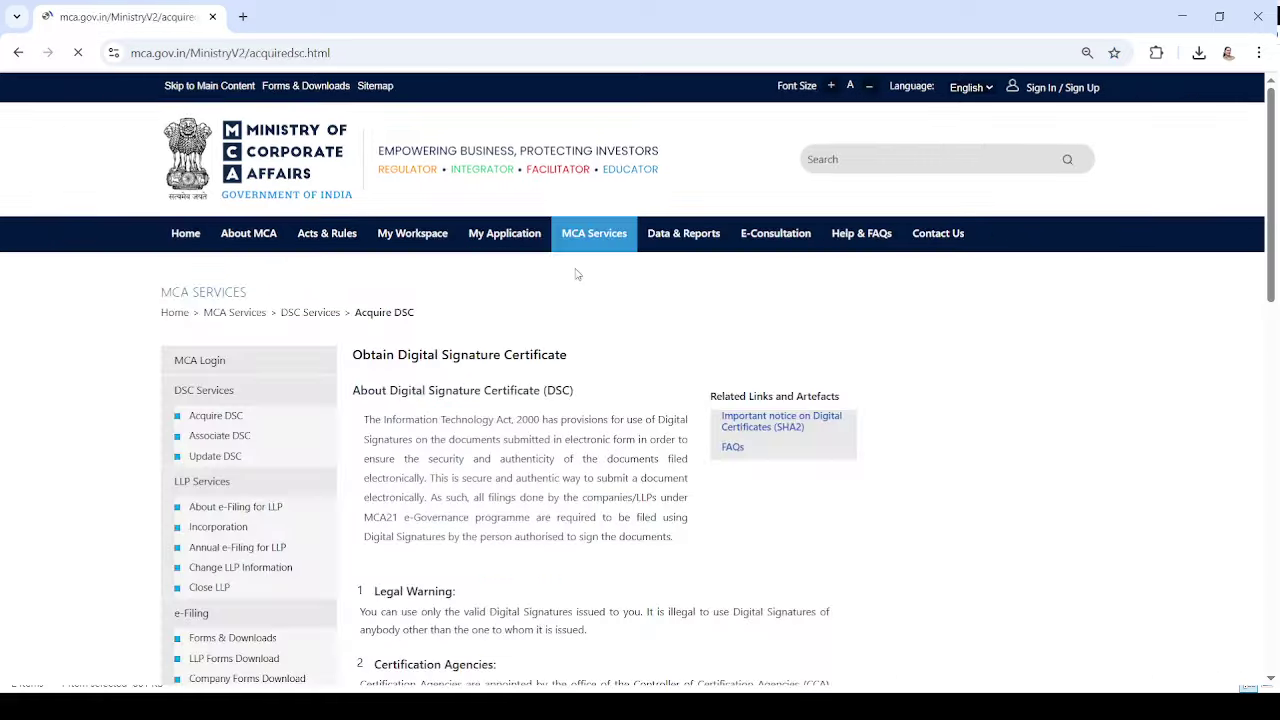
pyautogui.scroll(-2, 577, 276)
pyautogui.scroll(1, 361, 462)
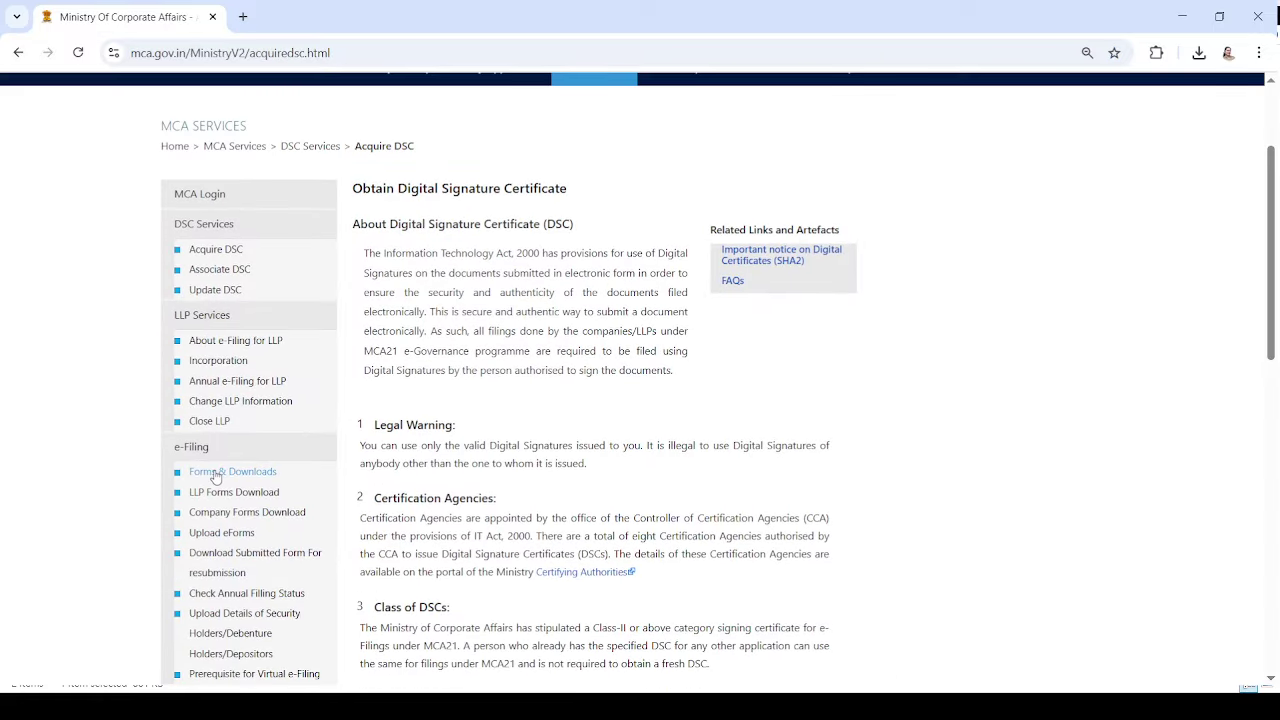
pyautogui.click(215, 477)
pyautogui.scroll(-3, 1016, 517)
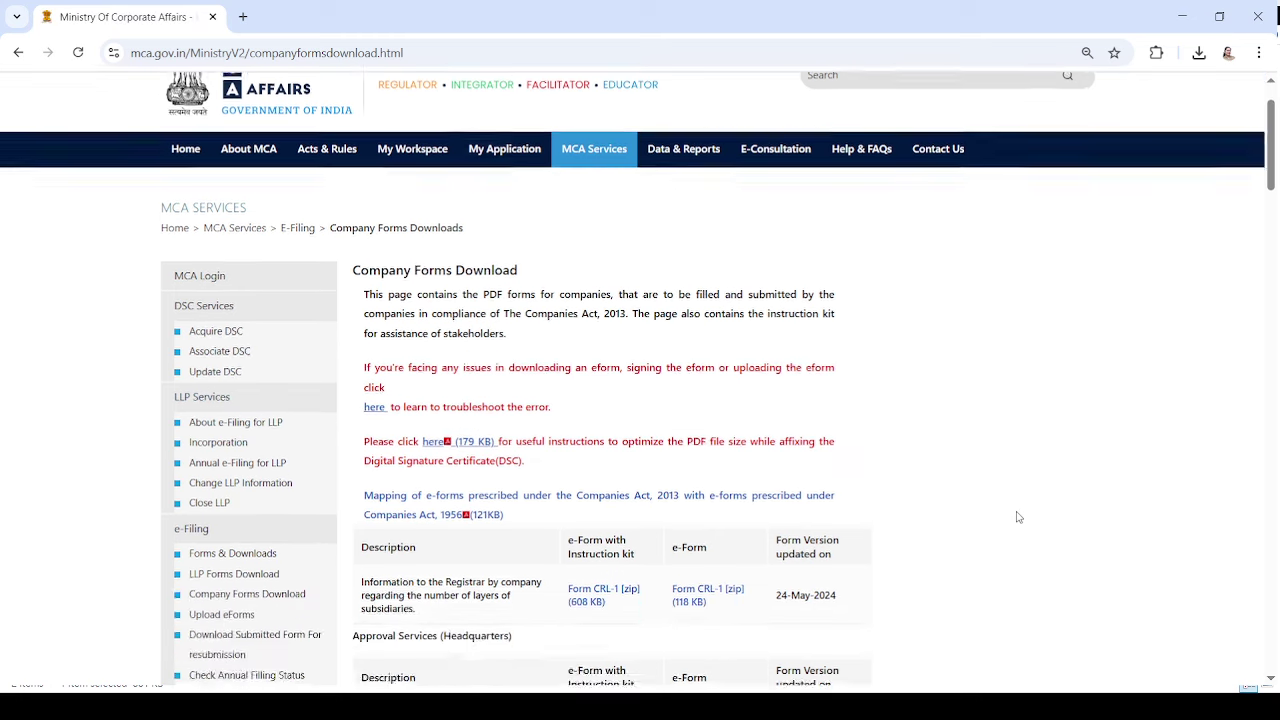
# Find "aoc" on the page and download the Form AOC-4 e-Form zip without the instruction kit
pyautogui.hotkey('ctrl', 'f')
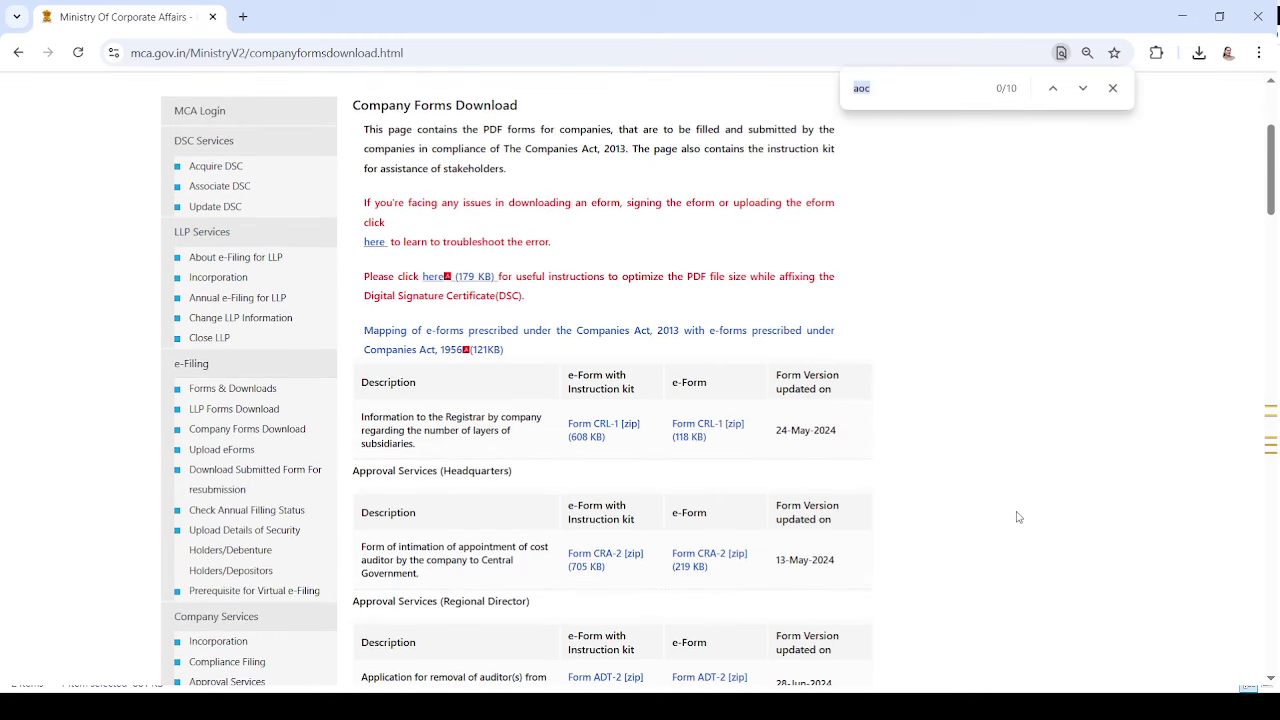
pyautogui.press('Return')
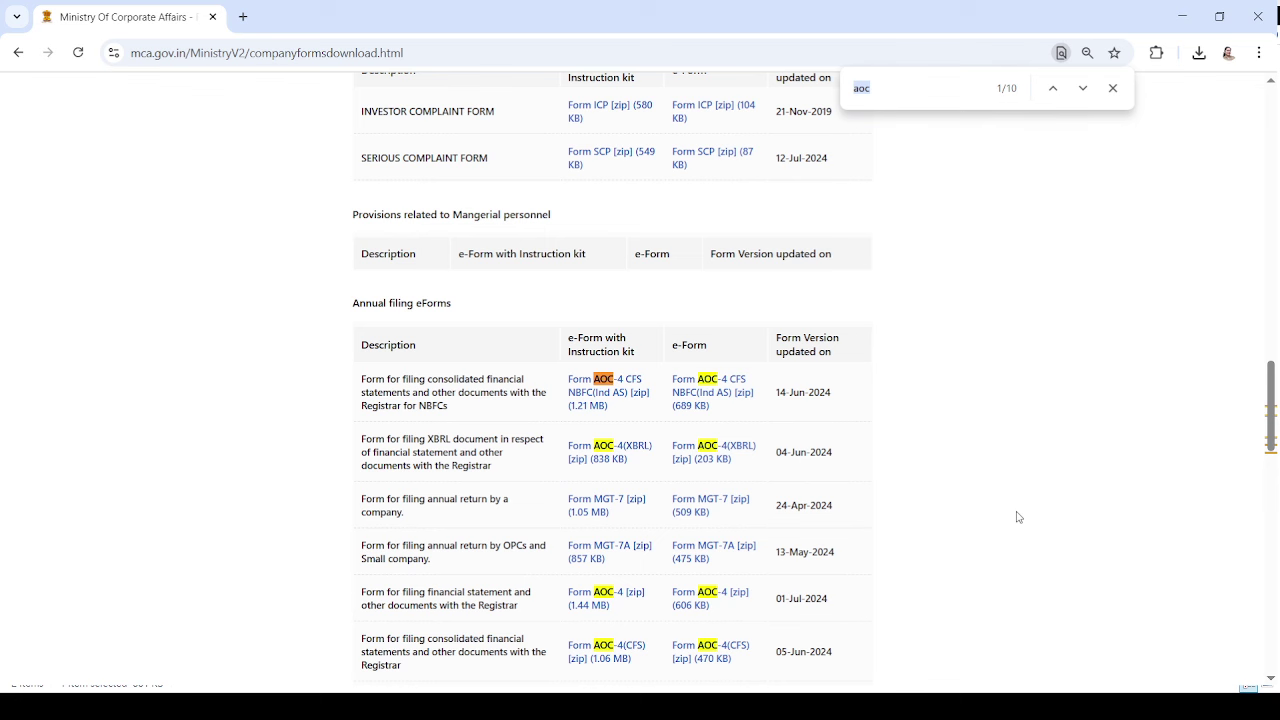
pyautogui.scroll(-1, 1016, 517)
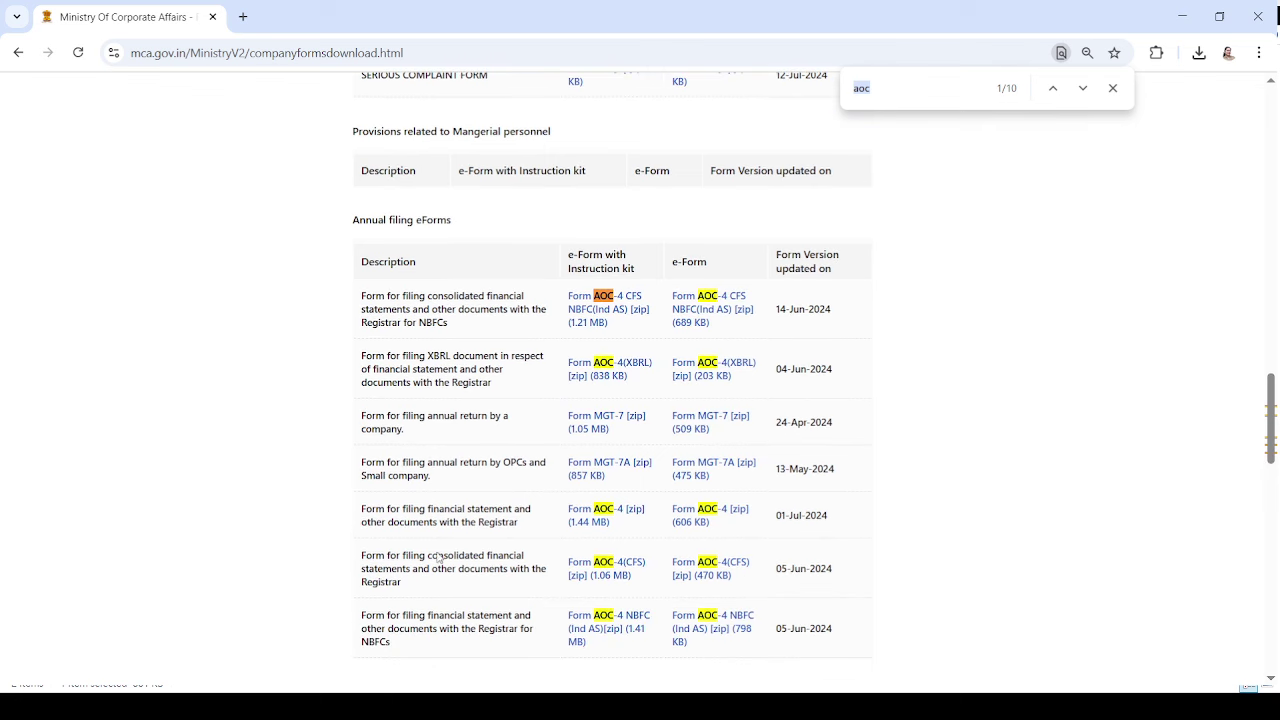
pyautogui.doubleClick(370, 510)
pyautogui.moveTo(370, 510); pyautogui.dragTo(525, 532)
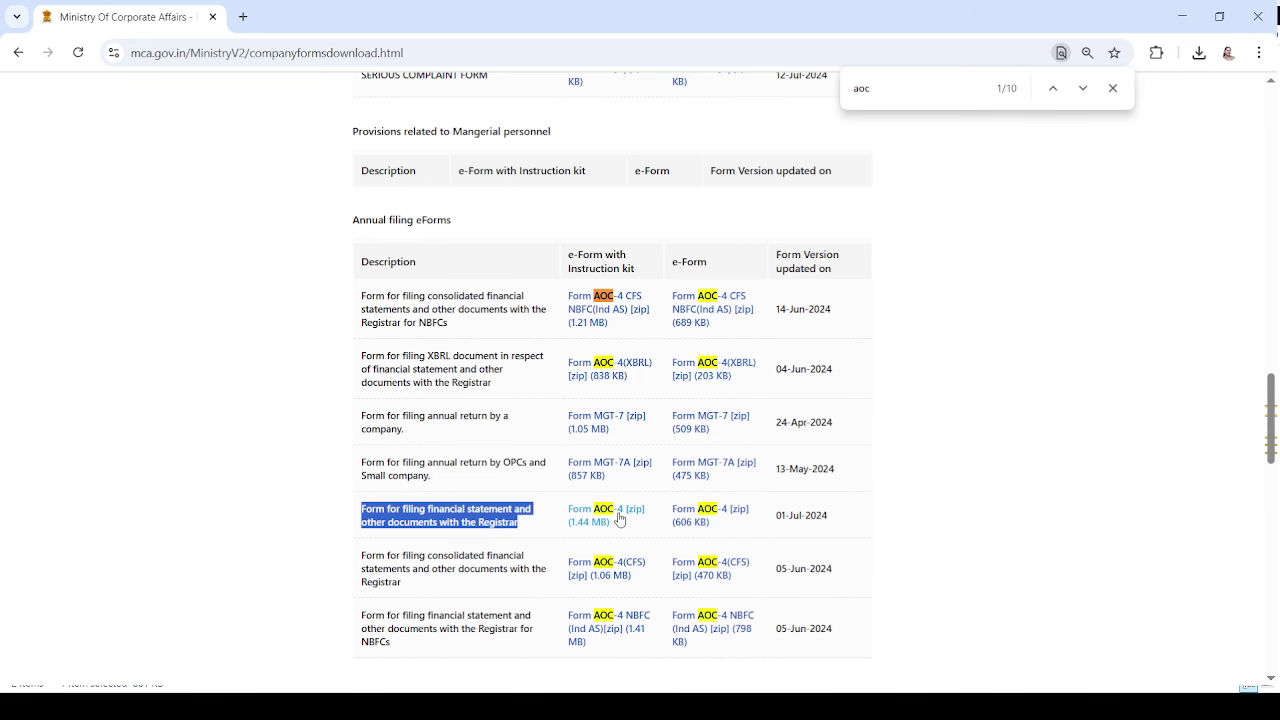
pyautogui.click(700, 522)
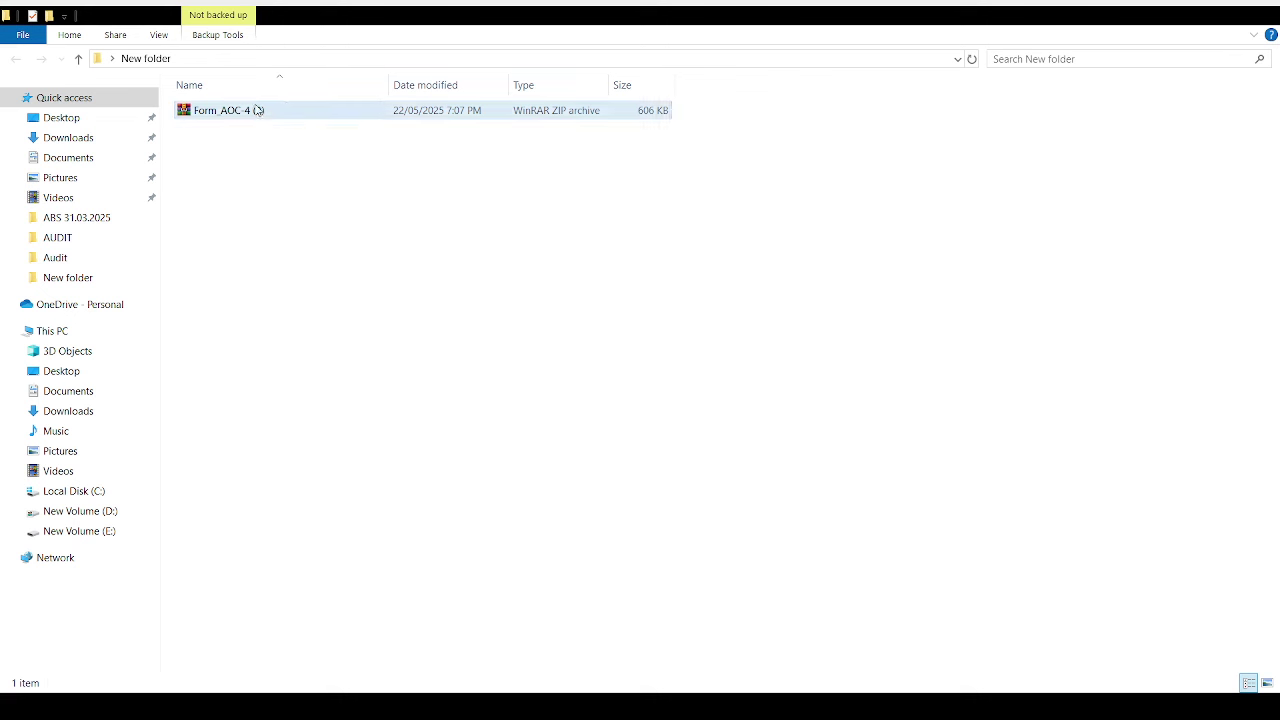
# Extract the downloaded Form_AOC-4 archive in New folder and open the Form_AOC-4 PDF
pyautogui.click(244, 110)
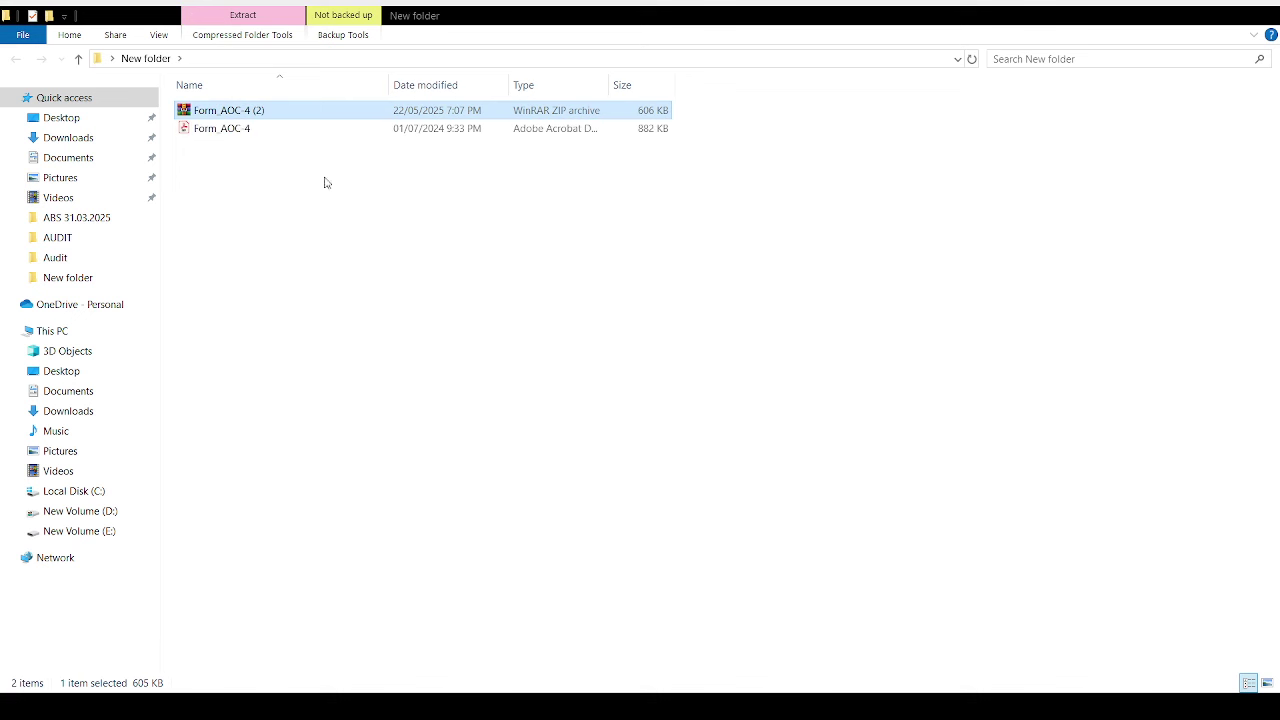
pyautogui.click(195, 131)
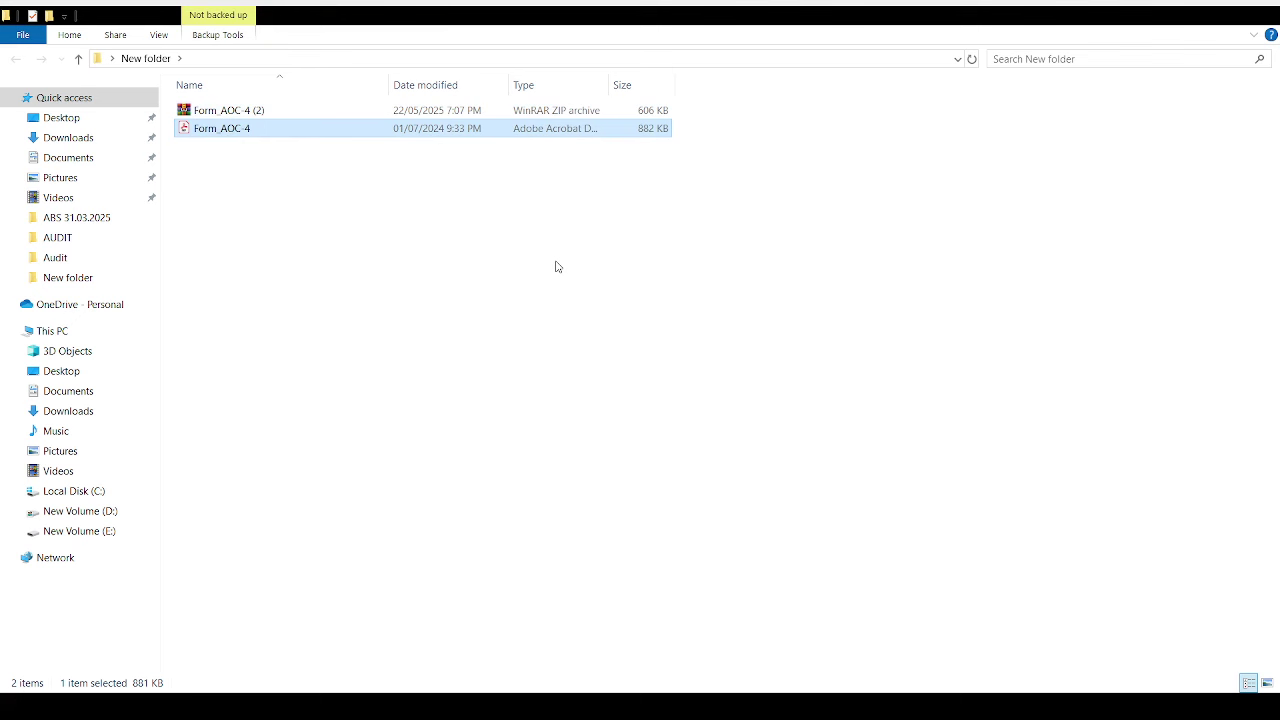
pyautogui.click(375, 706)
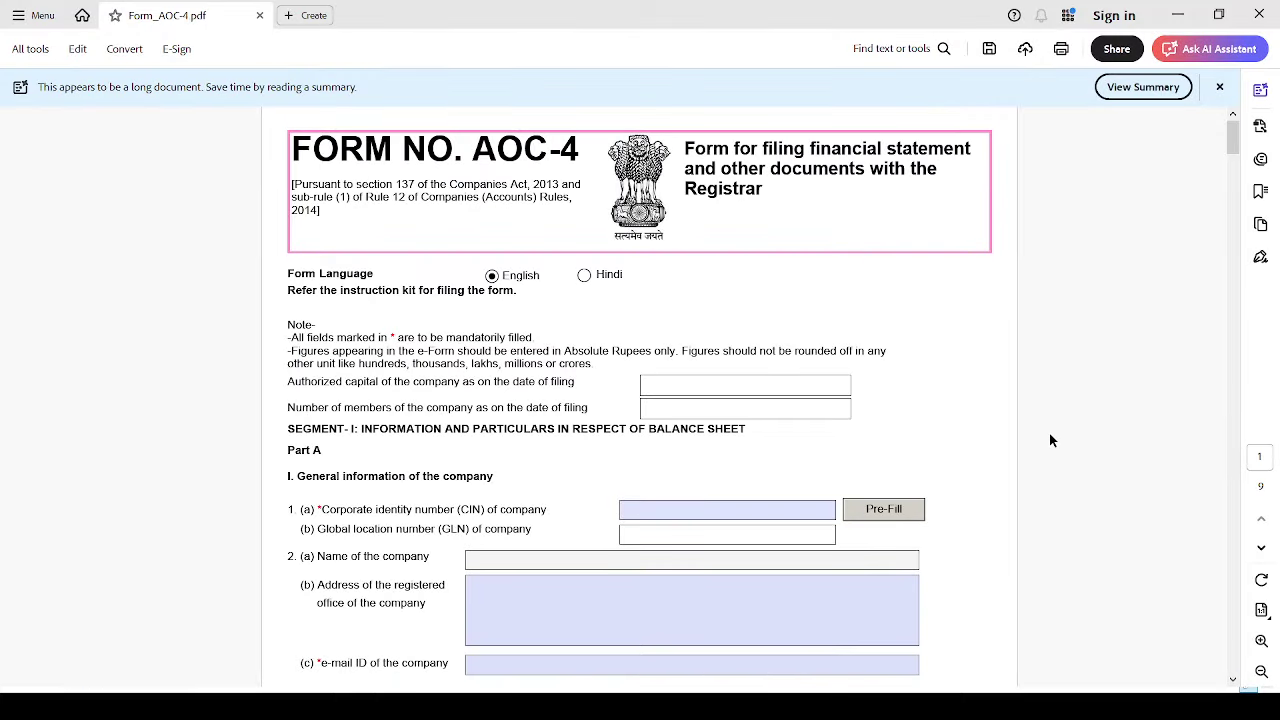
# Examine the form's general company information fields, from the corporate identity number to the company e-mail ID
pyautogui.scroll(-3, 1040, 436)
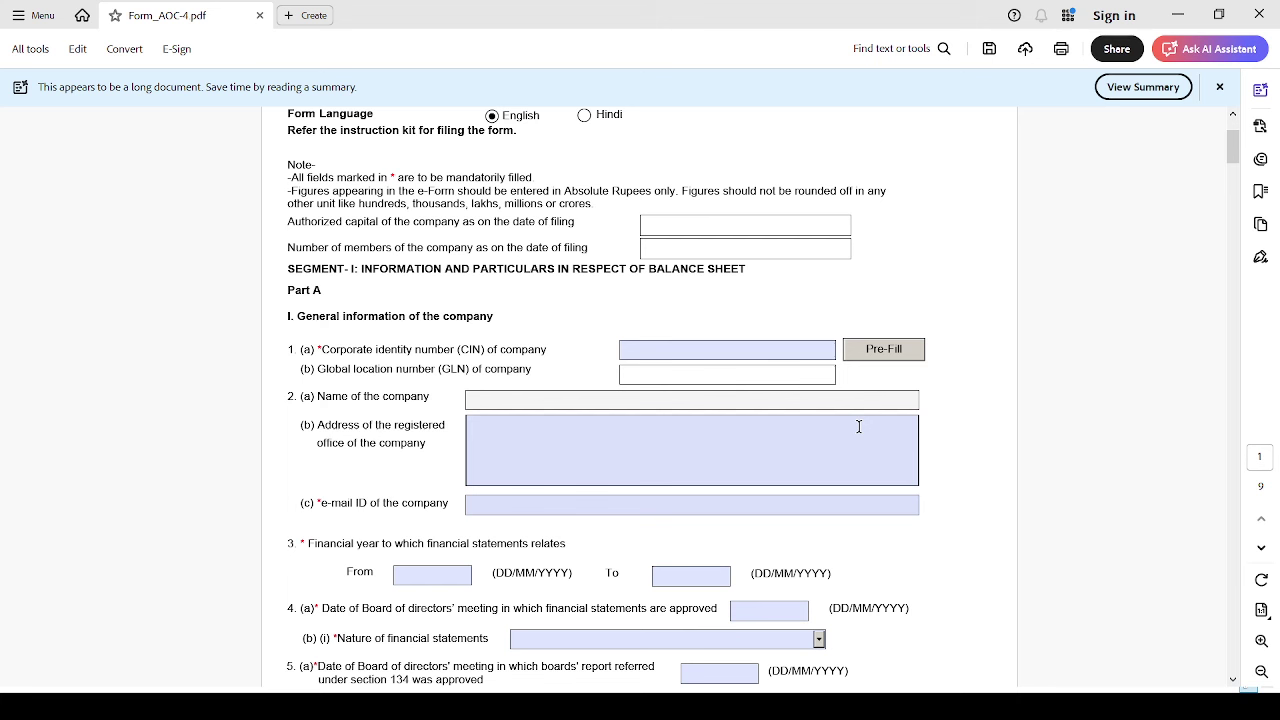
pyautogui.click(707, 348)
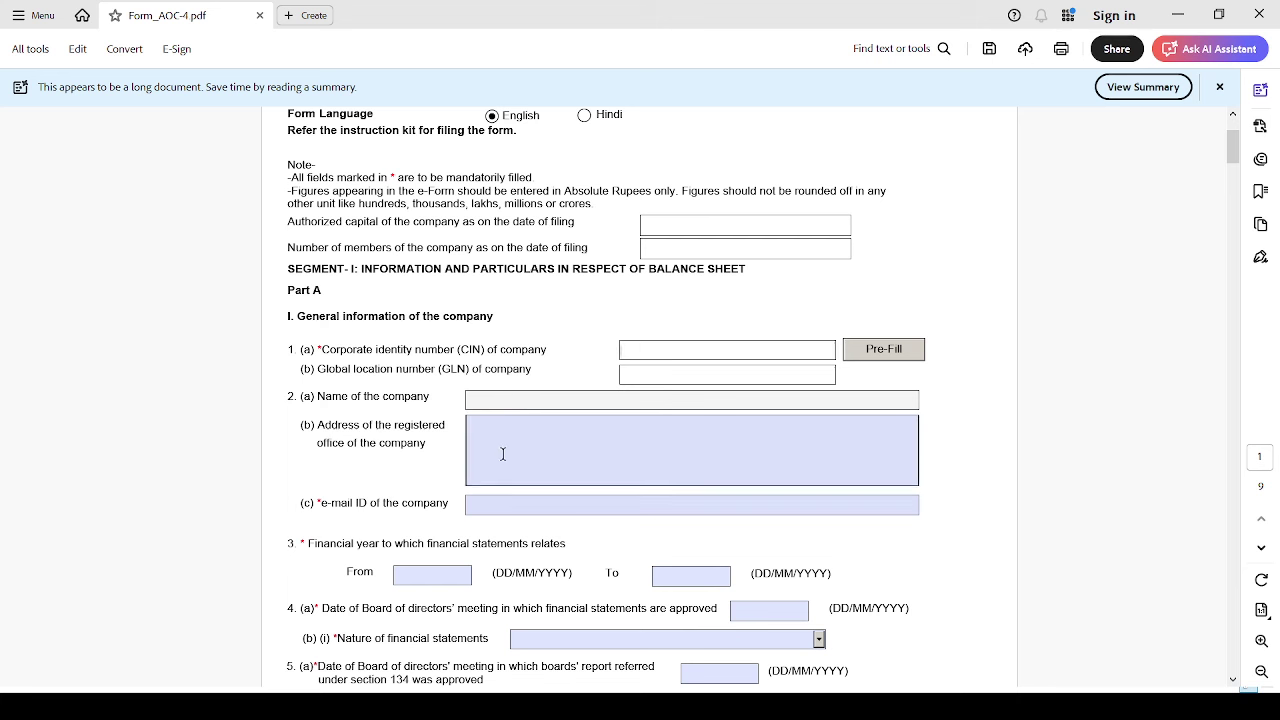
pyautogui.click(509, 506)
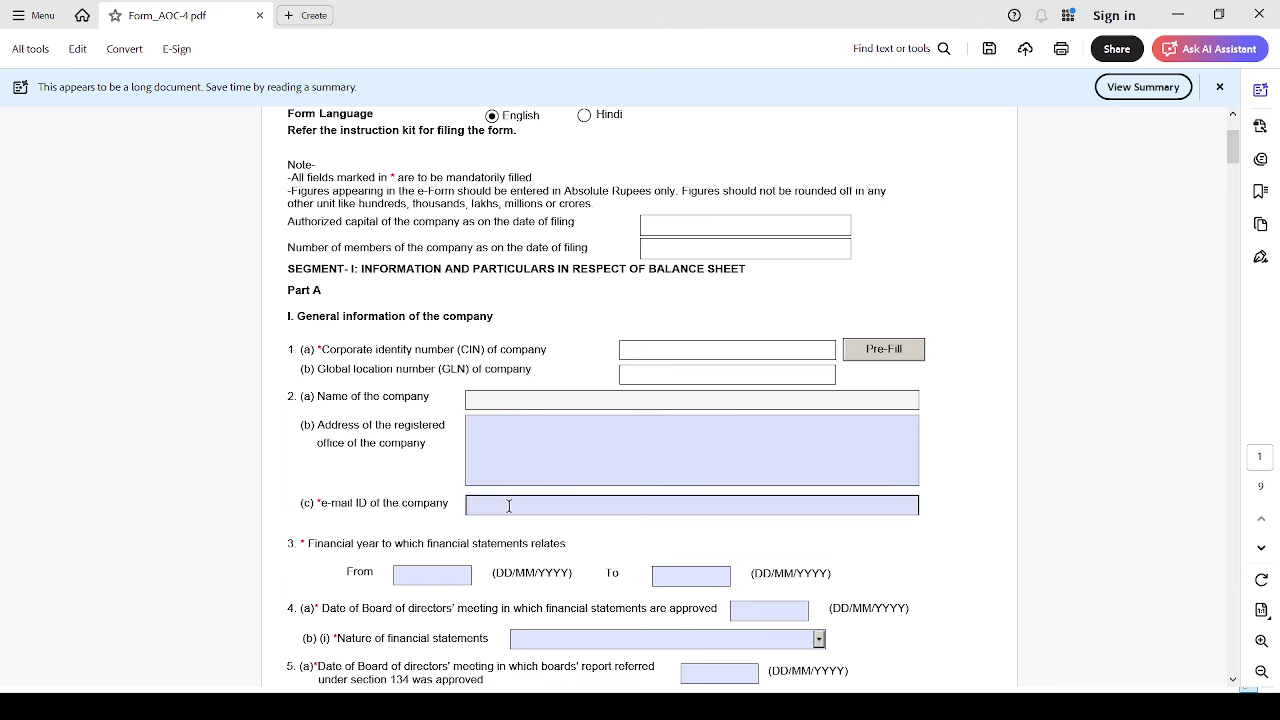
# Set the start date of the financial year in item 3 to 01/04/2024
pyautogui.scroll(-3, 505, 506)
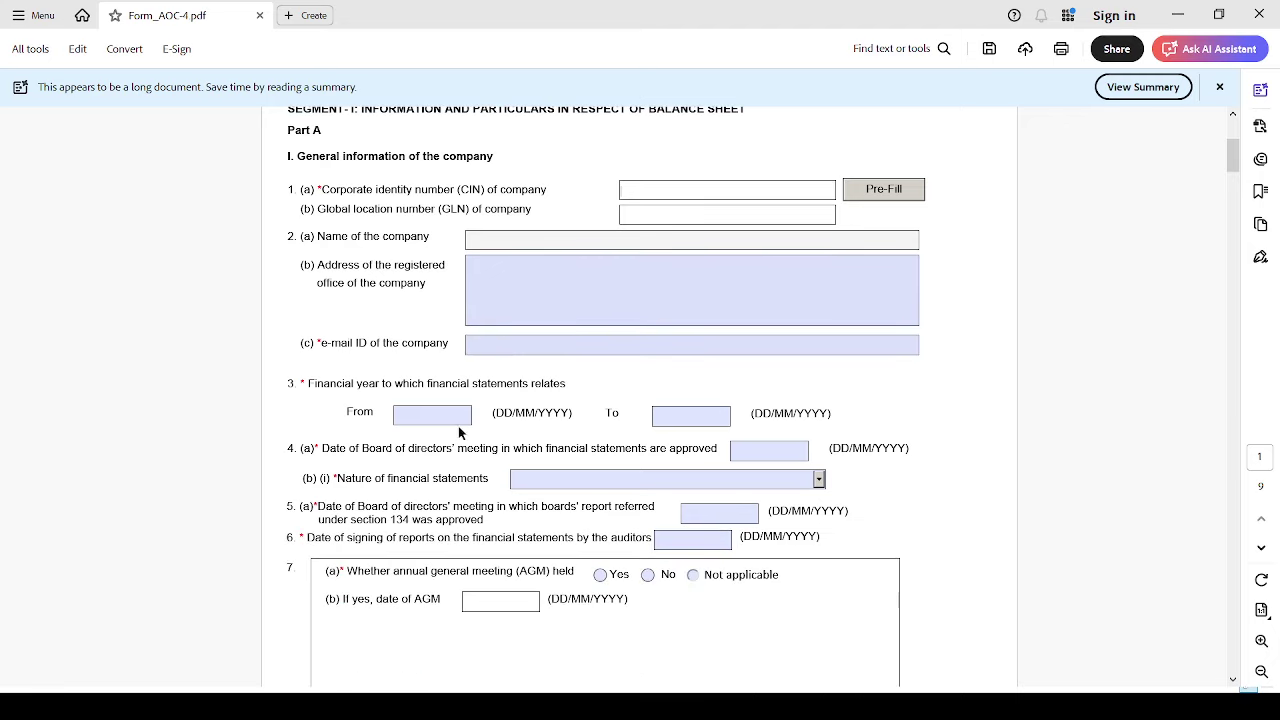
pyautogui.click(464, 418)
pyautogui.click(474, 416)
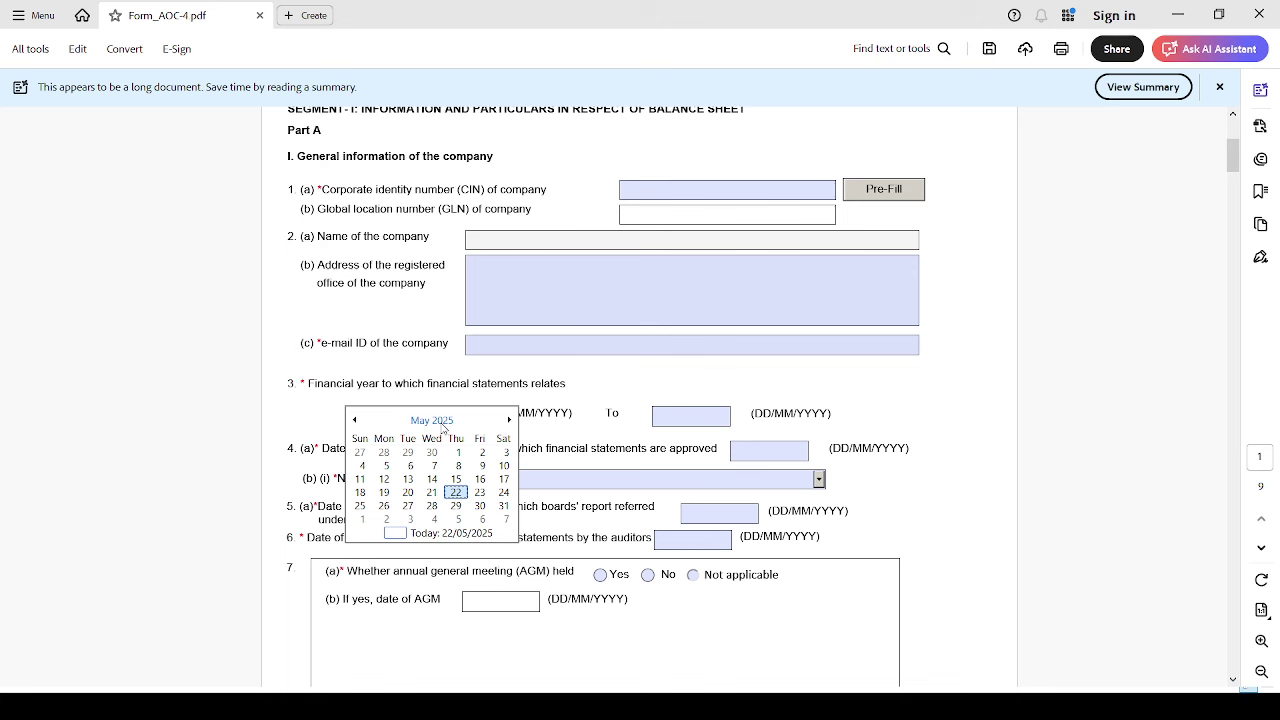
pyautogui.click(441, 421)
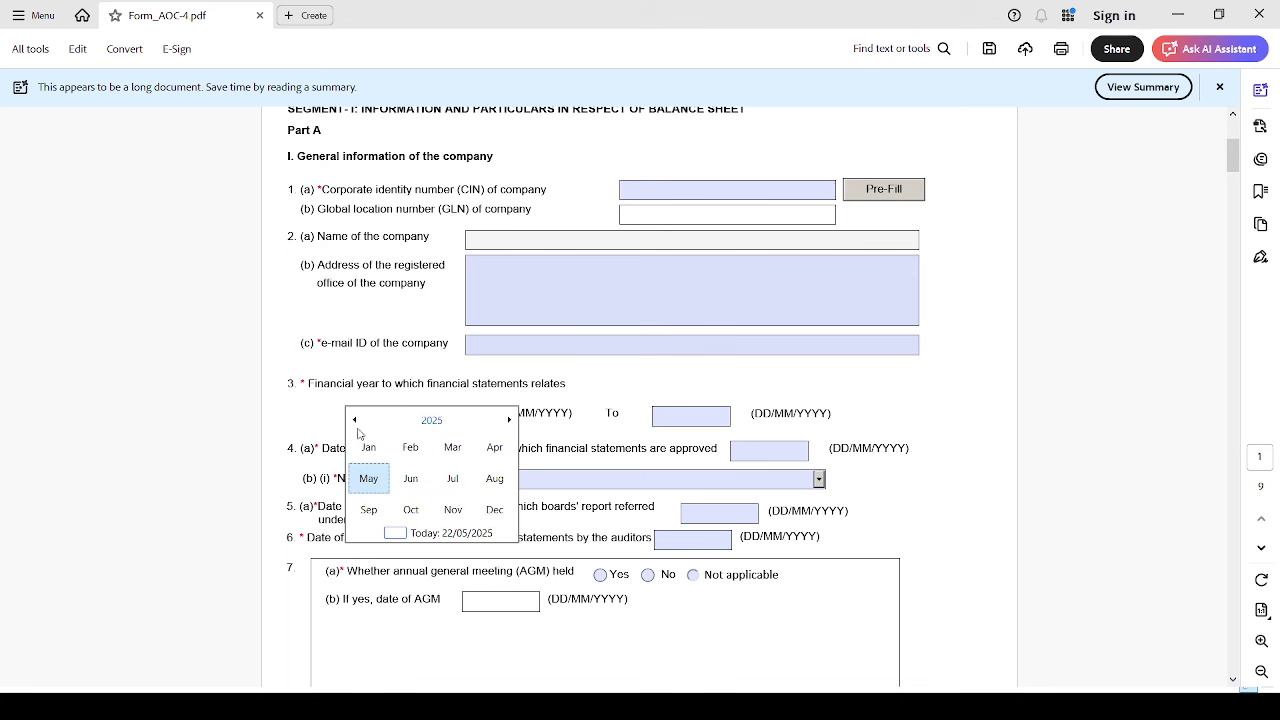
pyautogui.click(356, 422)
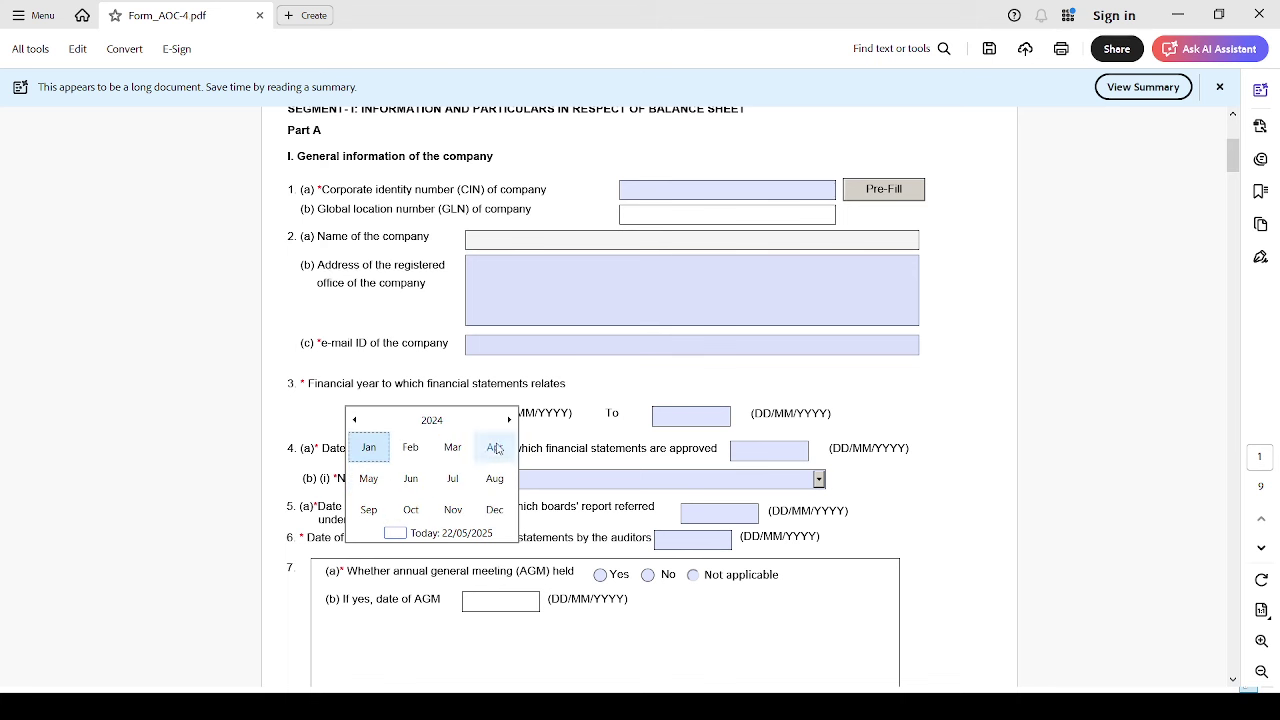
pyautogui.click(504, 447)
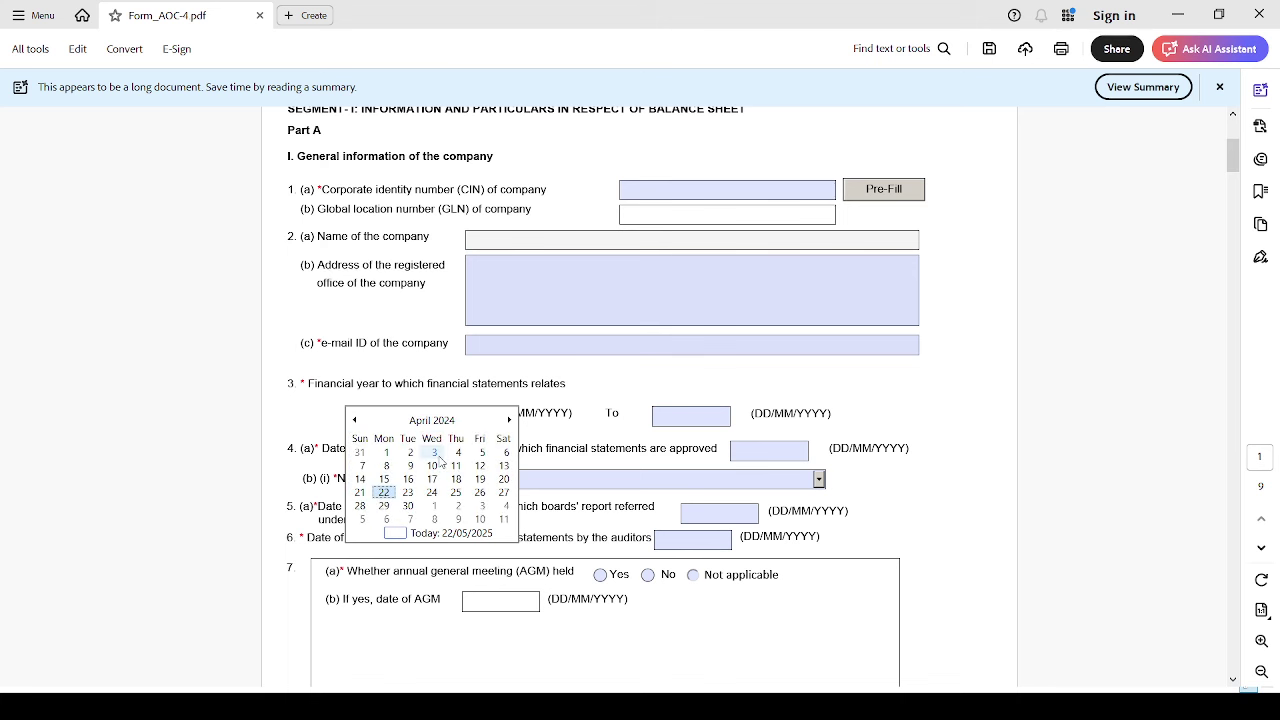
pyautogui.click(387, 452)
# Set the end date of the financial year in item 3 to 31/03/2025
pyautogui.click(727, 417)
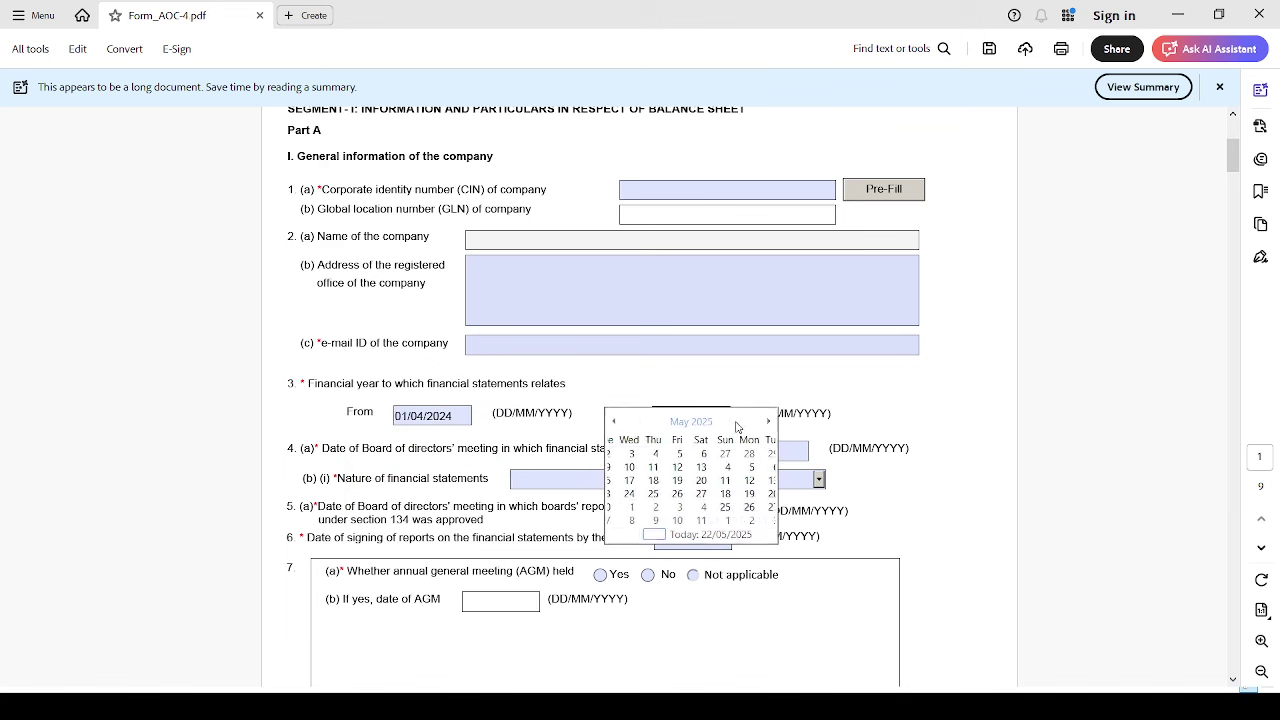
pyautogui.click(670, 423)
pyautogui.click(614, 421)
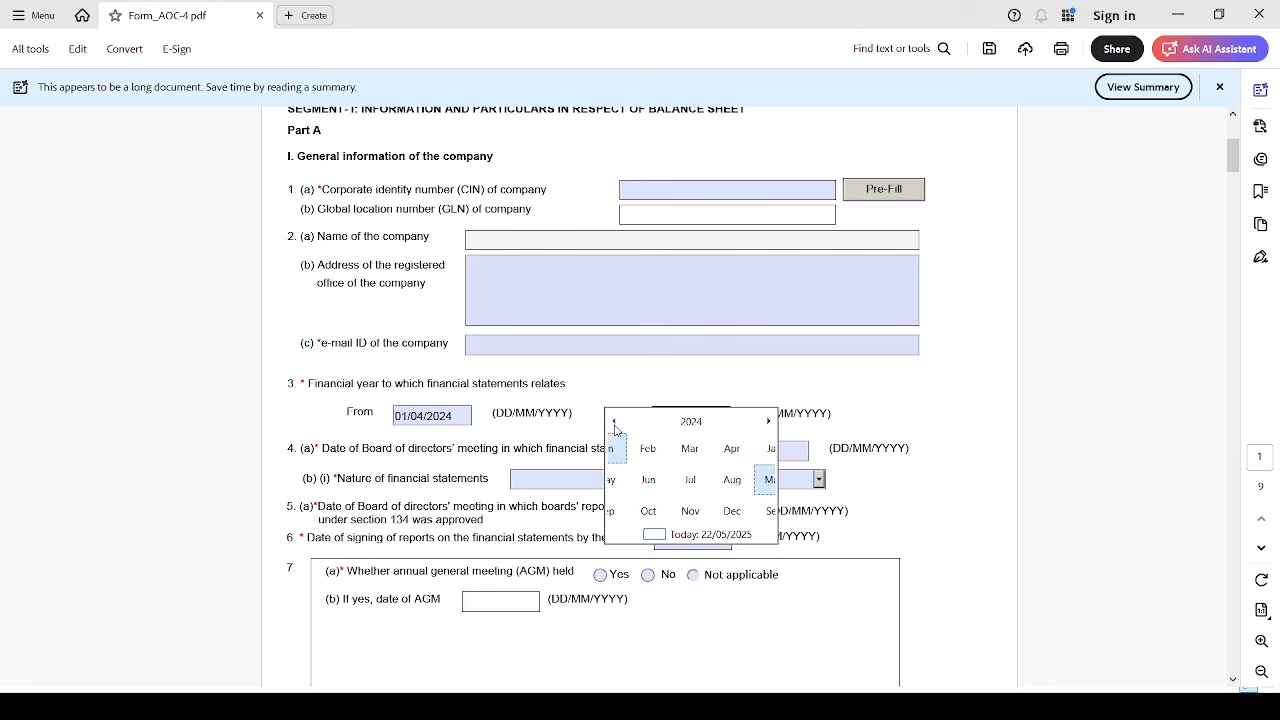
pyautogui.click(708, 450)
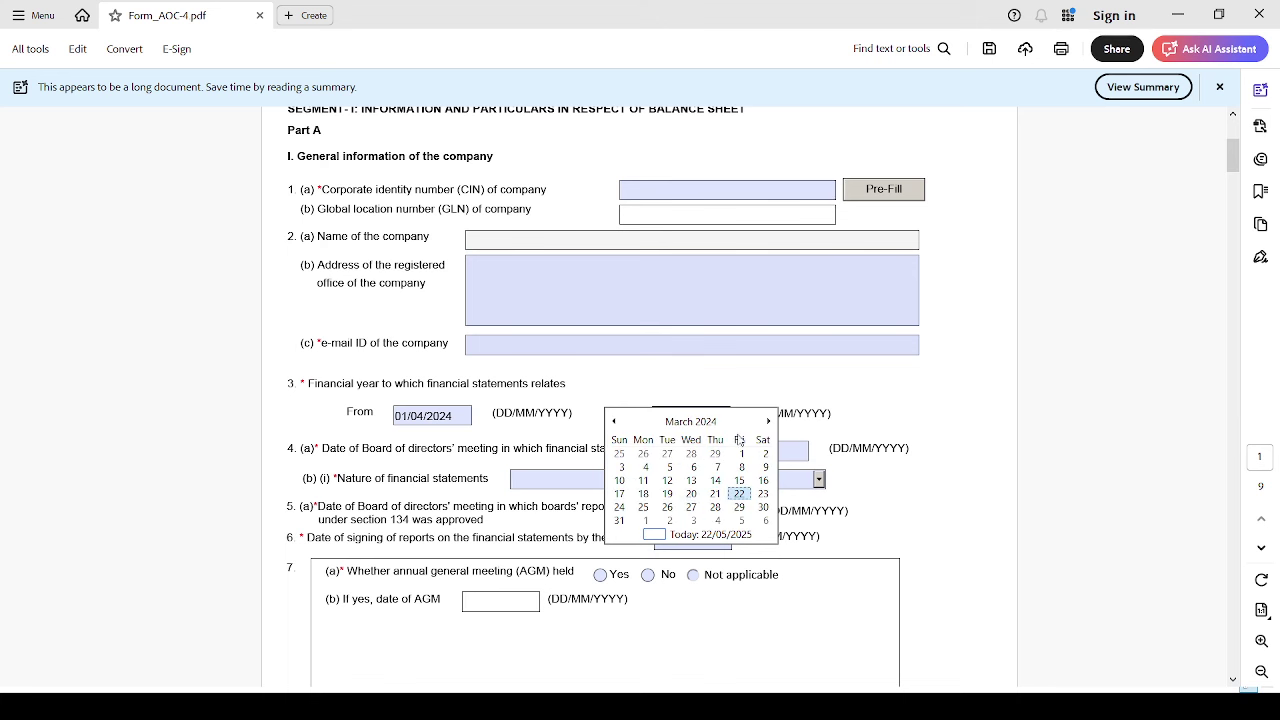
pyautogui.click(768, 421)
pyautogui.click(691, 421)
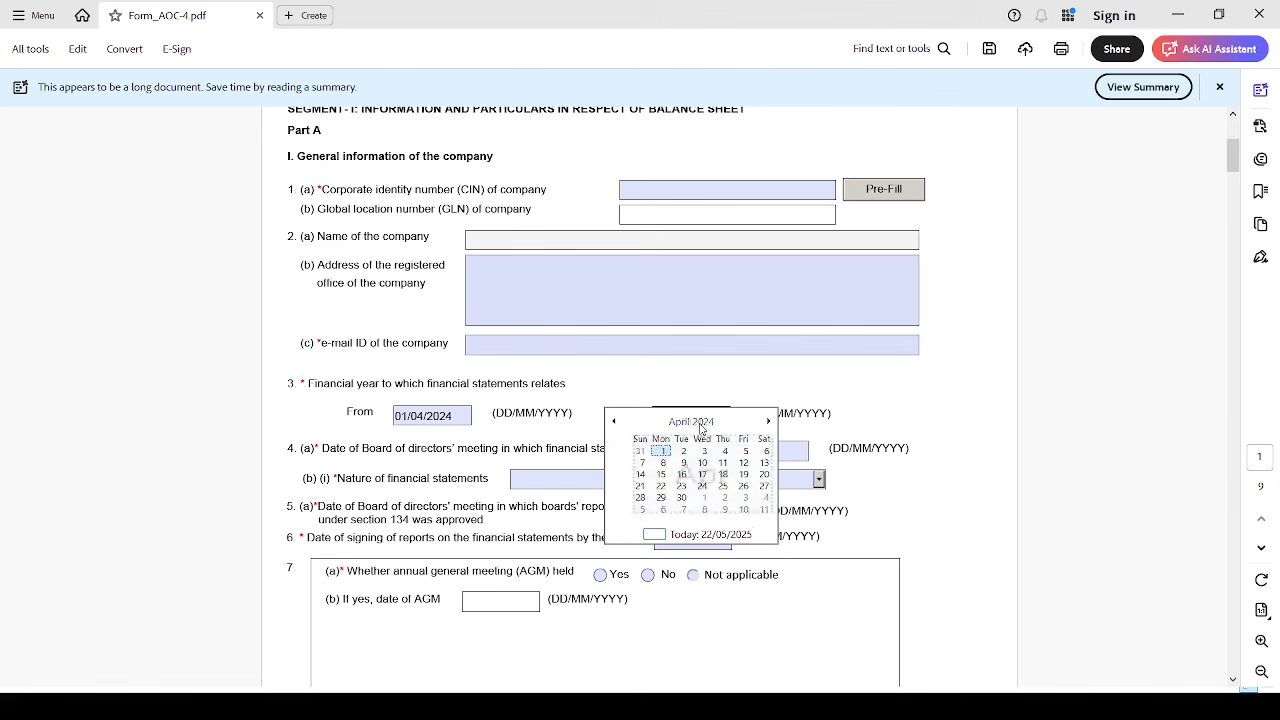
pyautogui.click(768, 421)
pyautogui.click(712, 449)
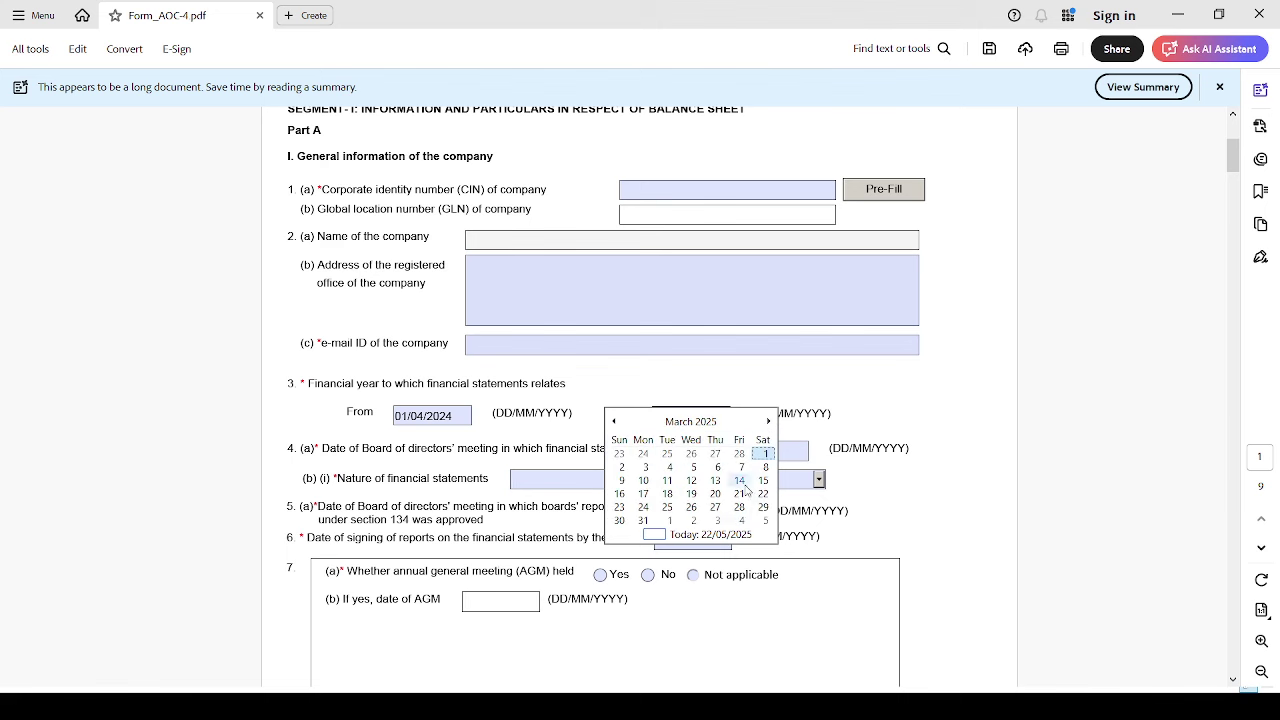
pyautogui.click(643, 520)
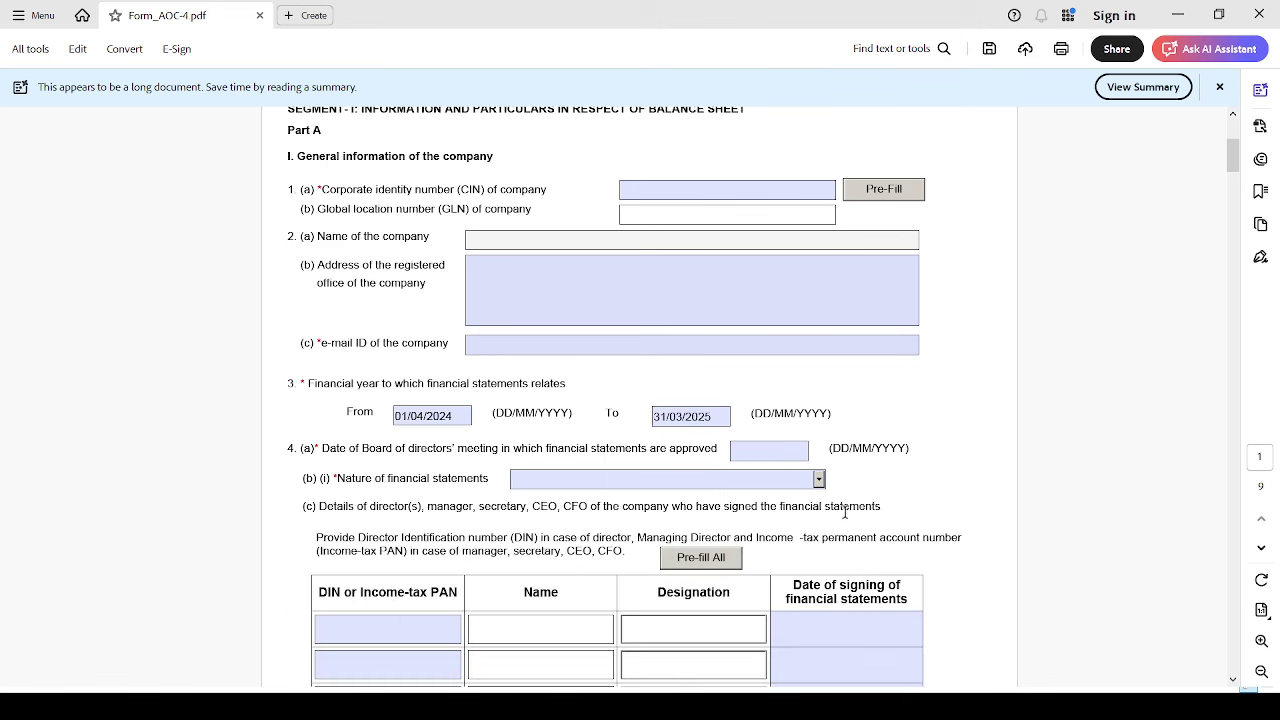
# Examine item 4's board meeting approval date field and the available options for the nature of financial statements
pyautogui.moveTo(345, 450); pyautogui.dragTo(461, 443)
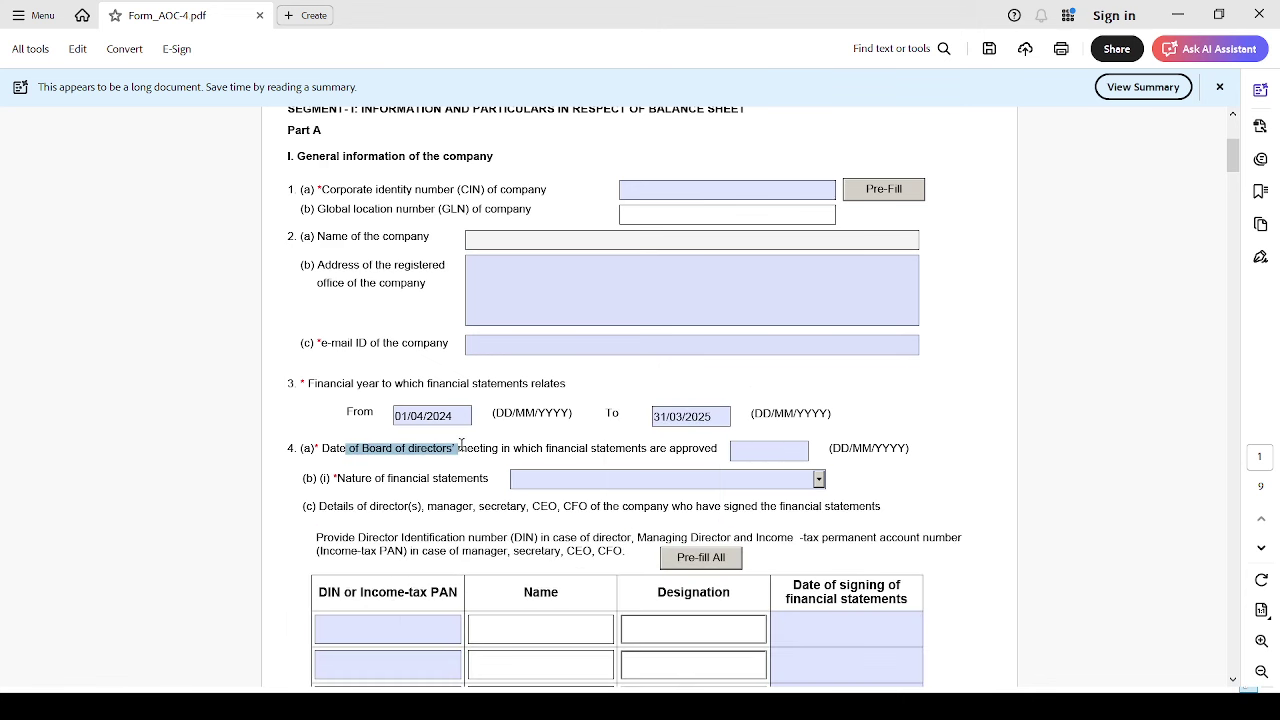
pyautogui.scroll(-1, 452, 455)
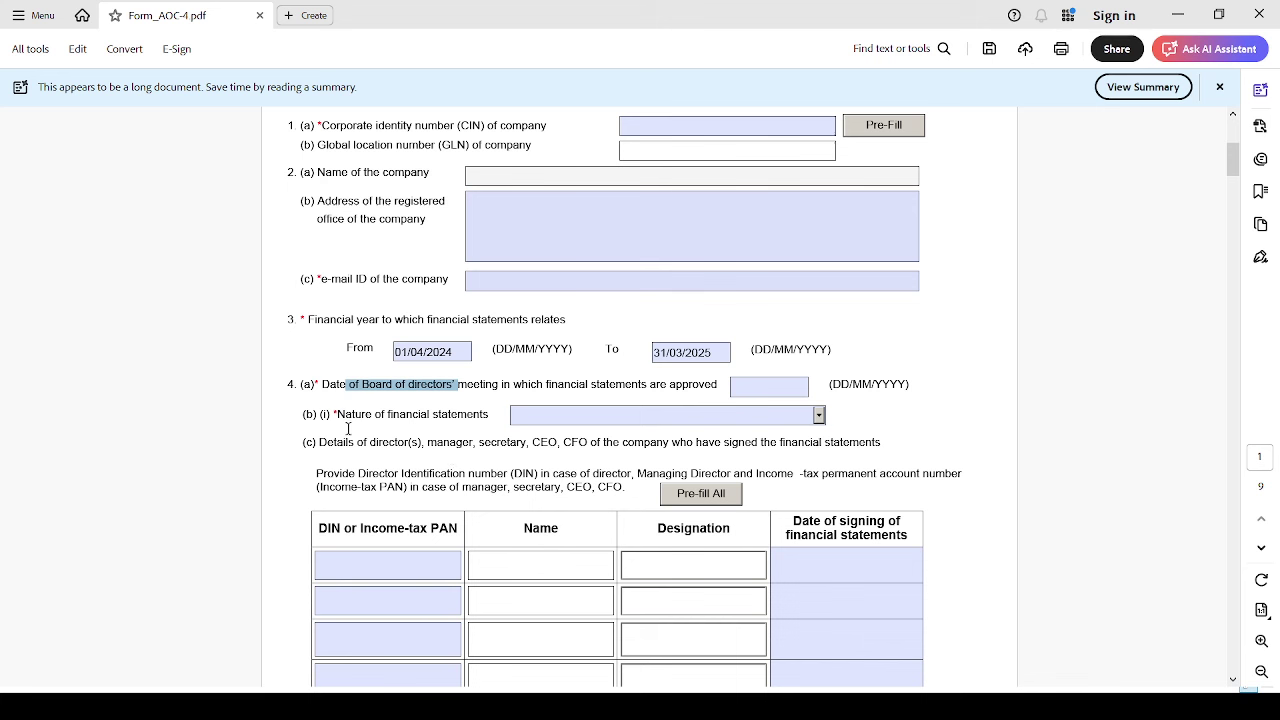
pyautogui.click(468, 383)
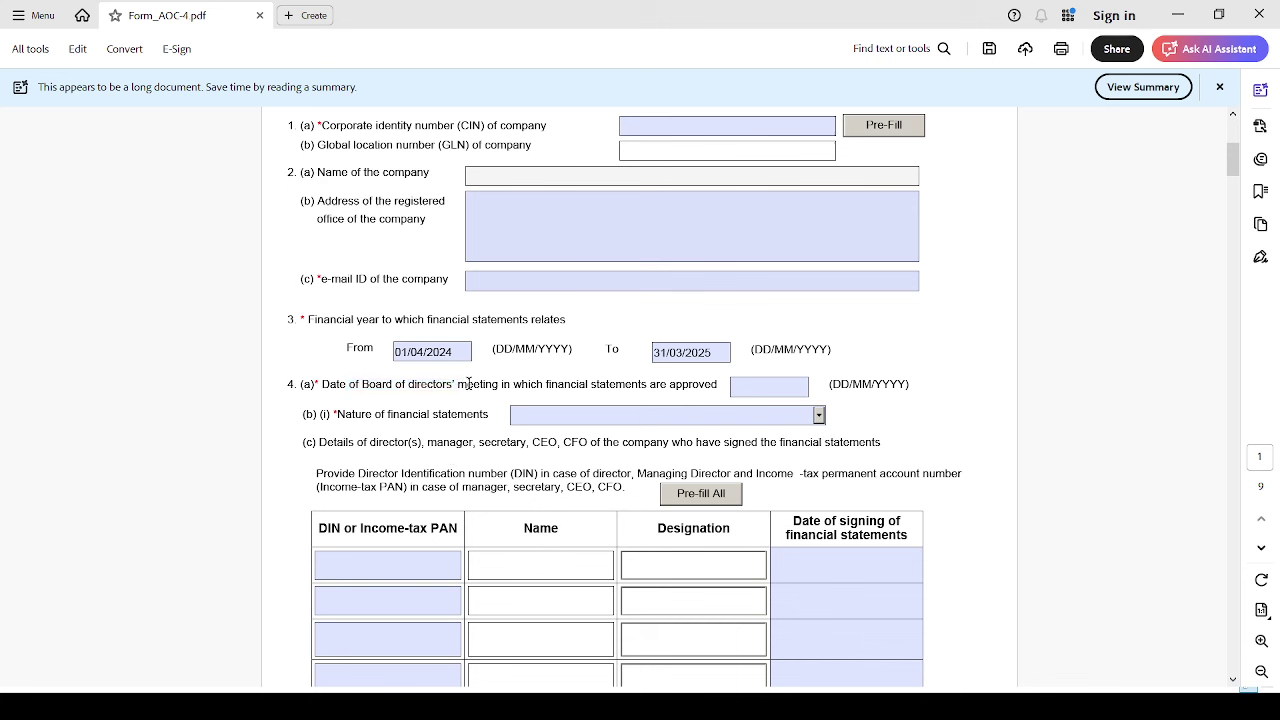
pyautogui.moveTo(468, 383); pyautogui.dragTo(762, 384)
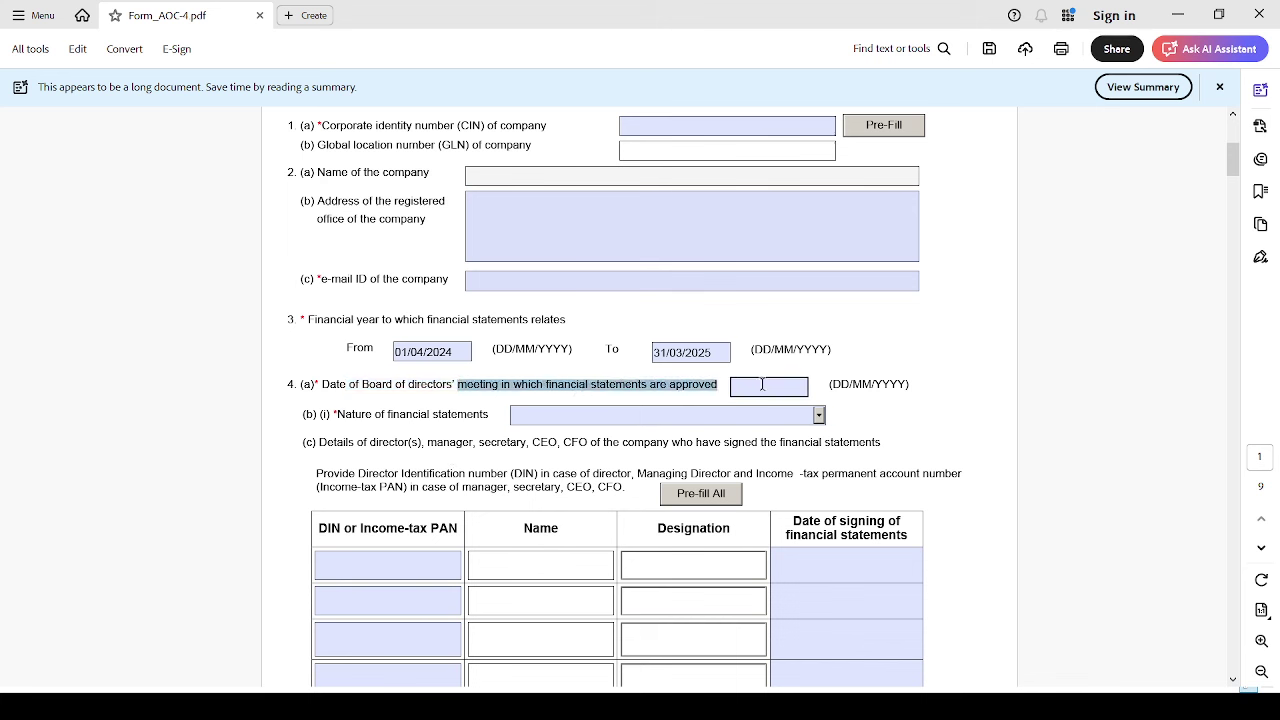
pyautogui.click(775, 384)
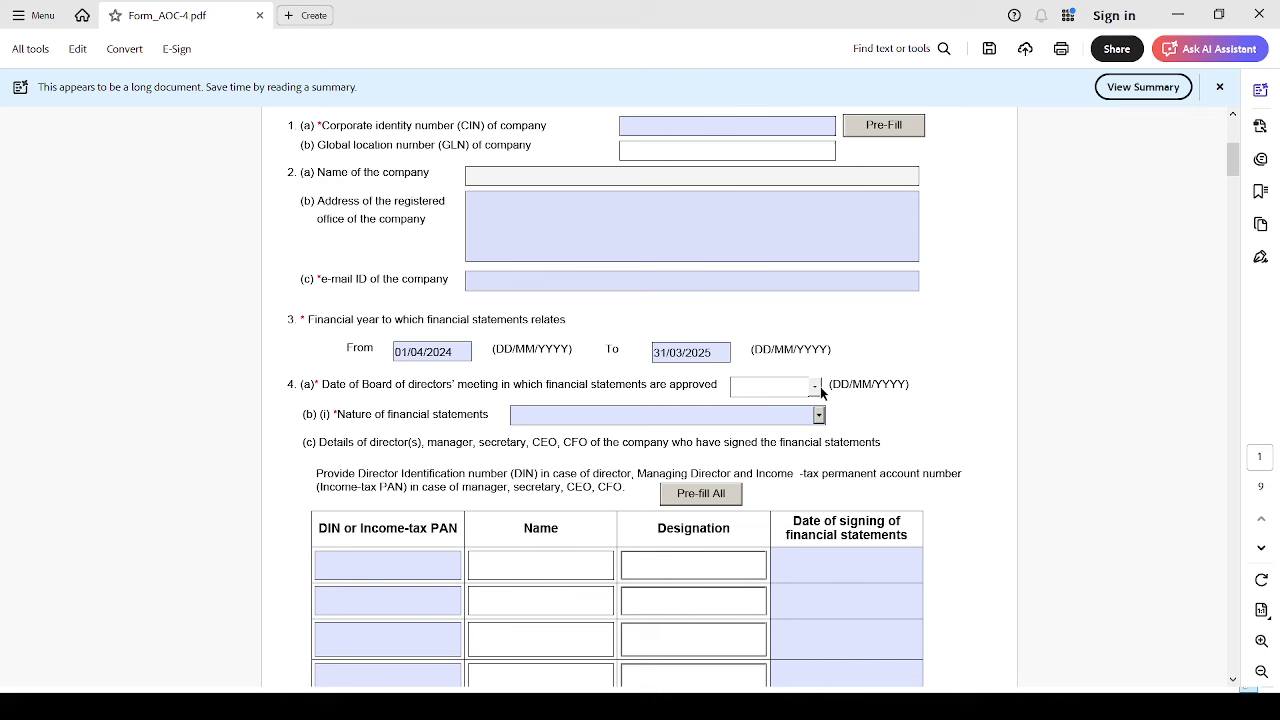
pyautogui.click(355, 414)
pyautogui.moveTo(355, 414); pyautogui.dragTo(476, 418)
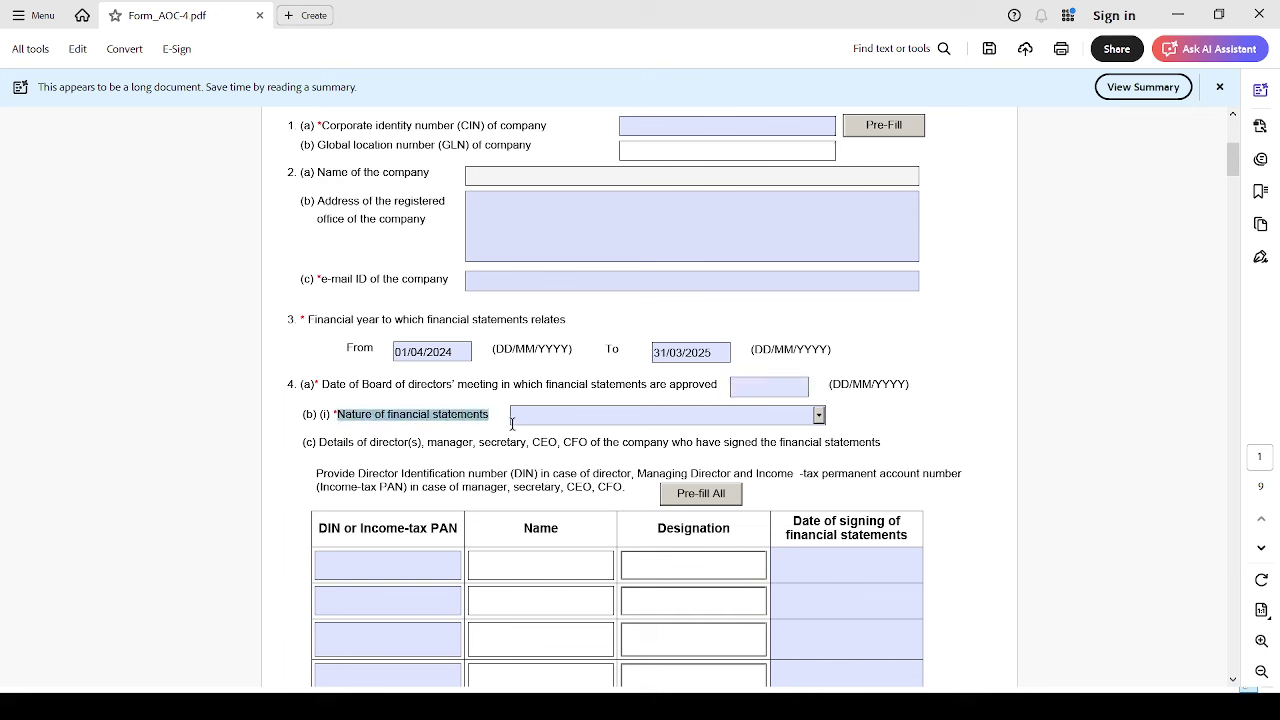
pyautogui.click(819, 416)
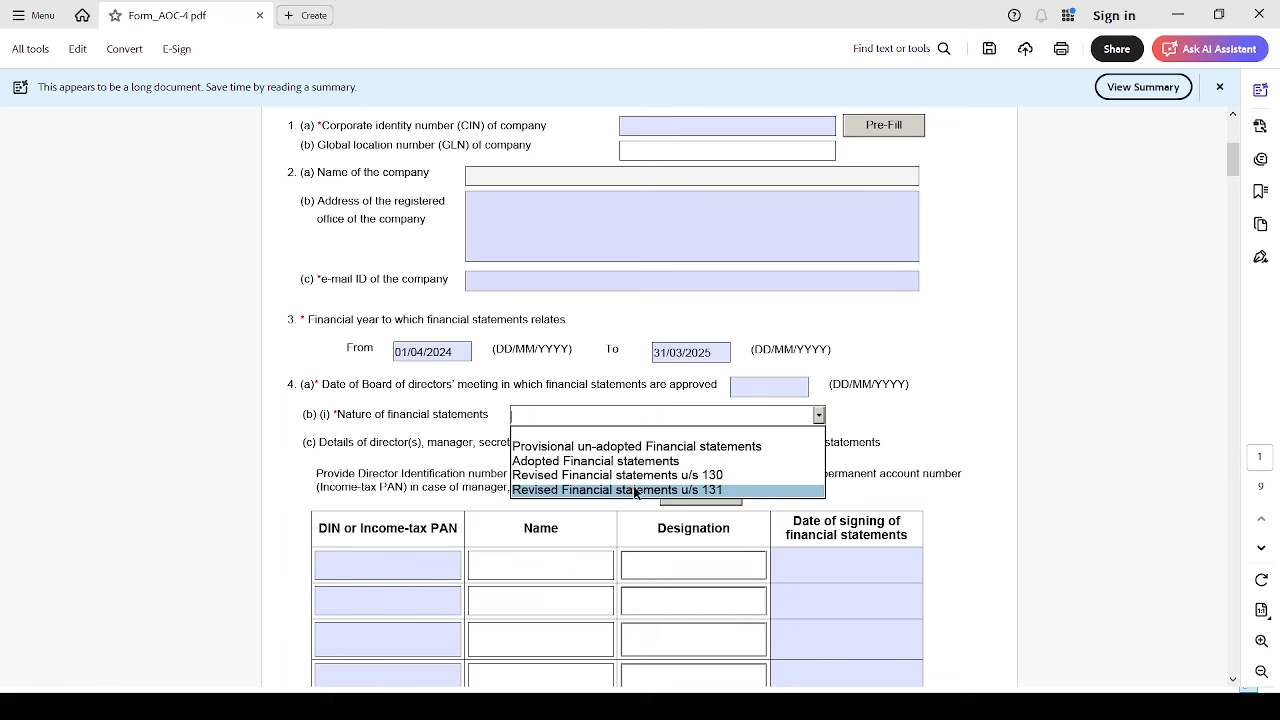
pyautogui.click(1016, 462)
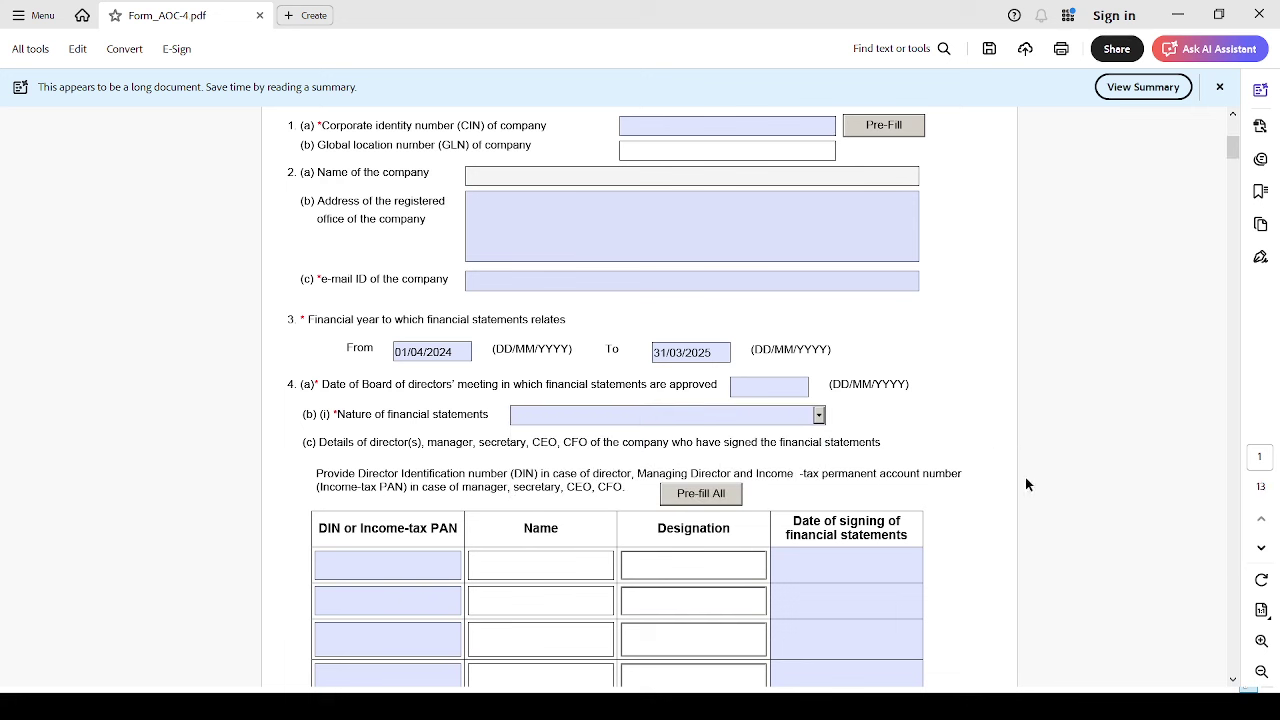
# Examine the item 4(c) table for signatories of the financial statements, starting with its first DIN or Income-tax PAN cell
pyautogui.scroll(-1, 479, 480)
pyautogui.moveTo(319, 410); pyautogui.dragTo(857, 409)
pyautogui.scroll(-3, 856, 408)
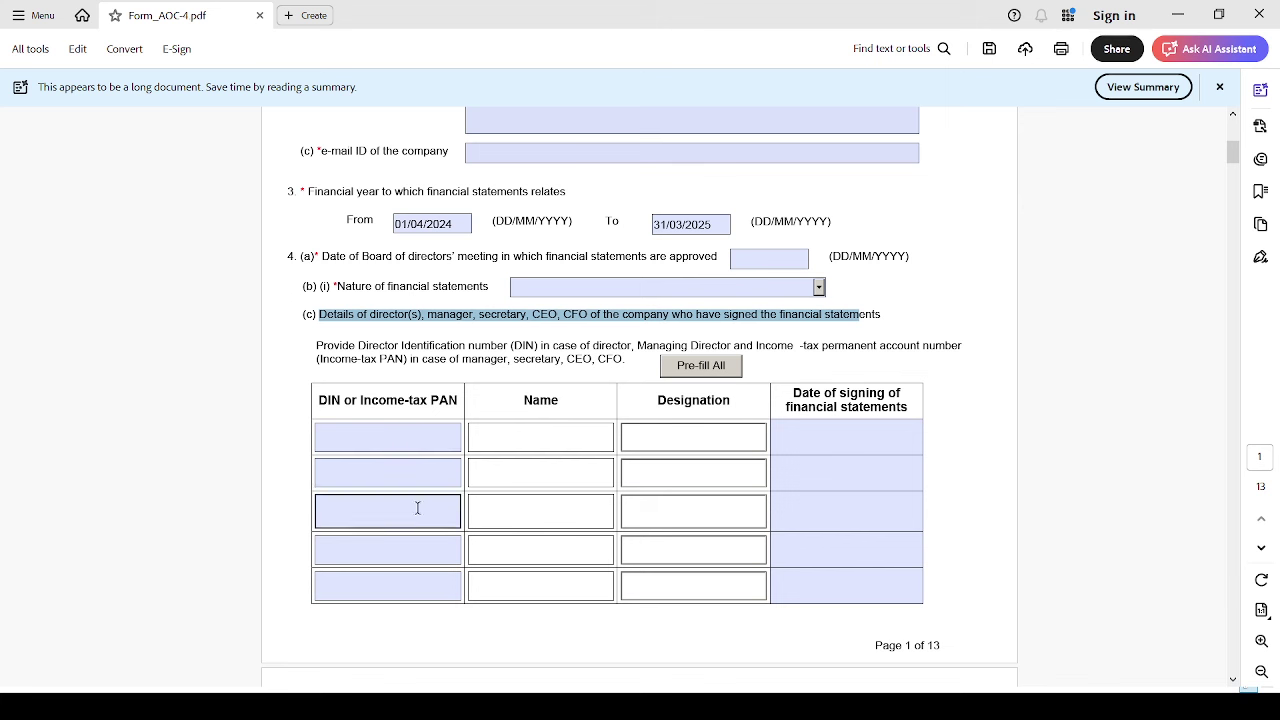
pyautogui.click(396, 437)
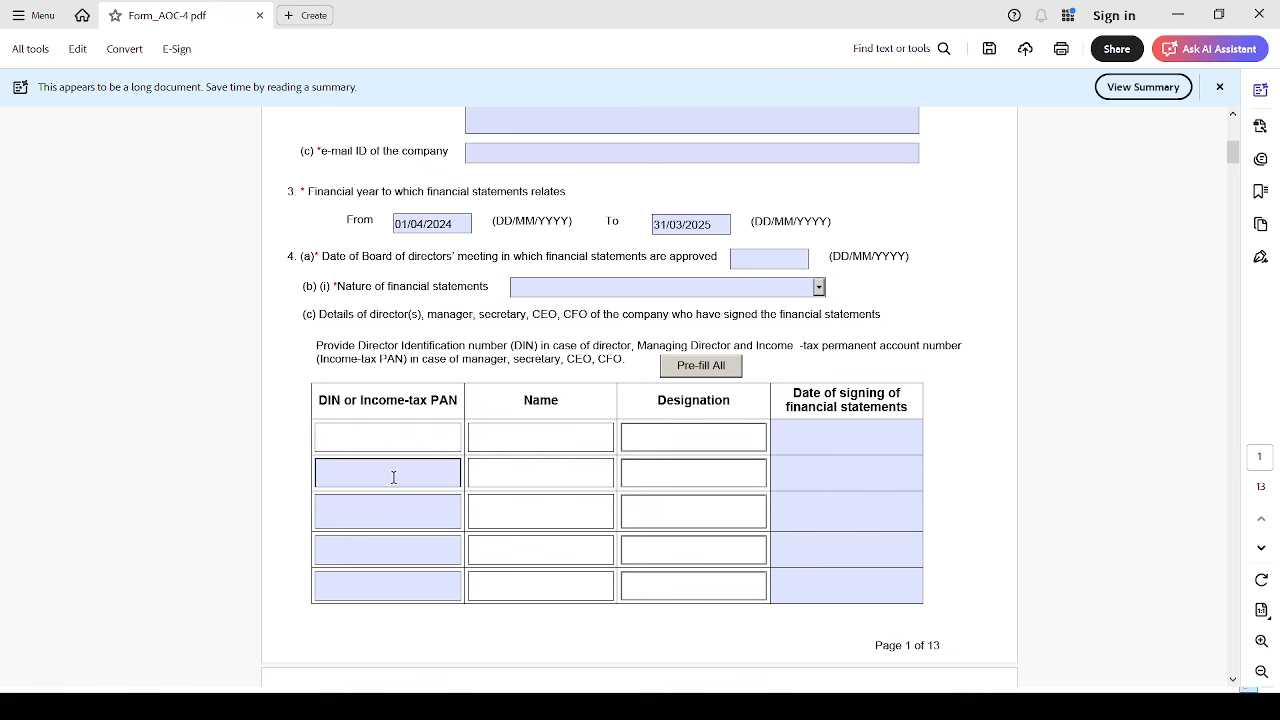
# Examine the DIN or Income-tax PAN cells and the signing date cells in the first two rows of the item 4(c) table
pyautogui.click(394, 477)
pyautogui.click(826, 432)
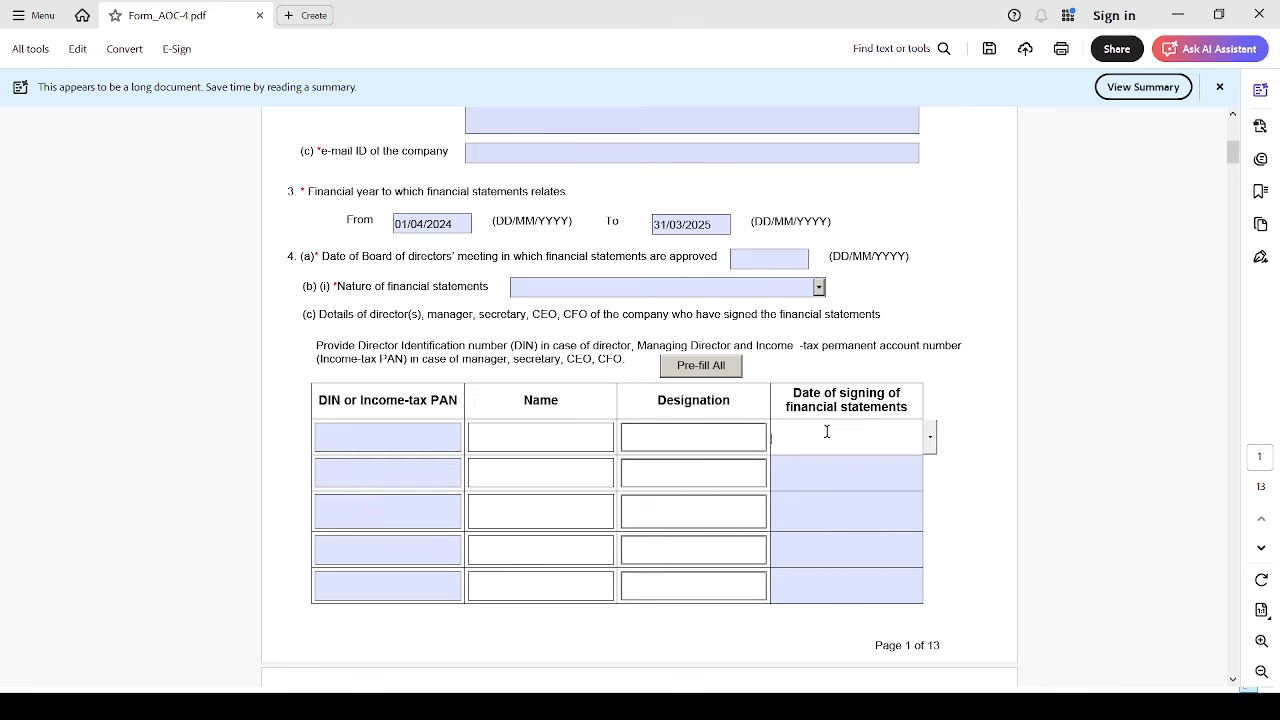
pyautogui.click(816, 484)
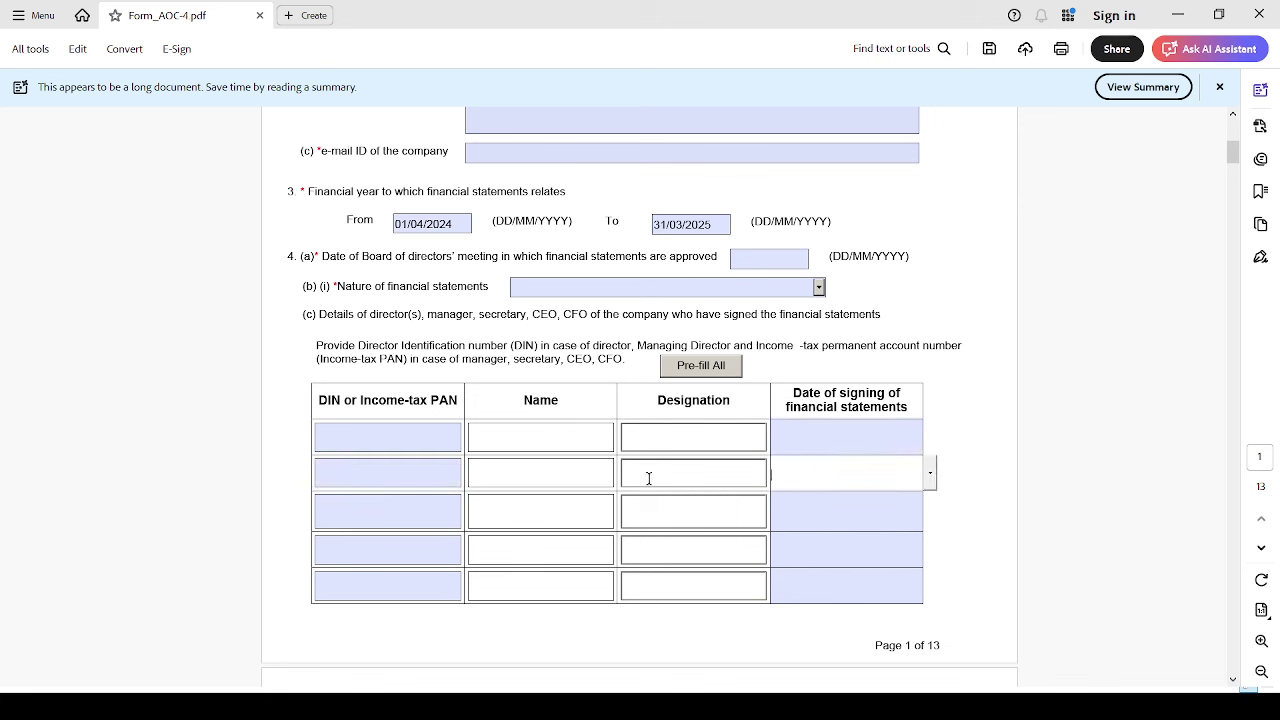
# Read item 5(a) on the date of the board meeting that approved the boards' report under section 134
pyautogui.scroll(-3, 649, 478)
pyautogui.scroll(-4, 649, 482)
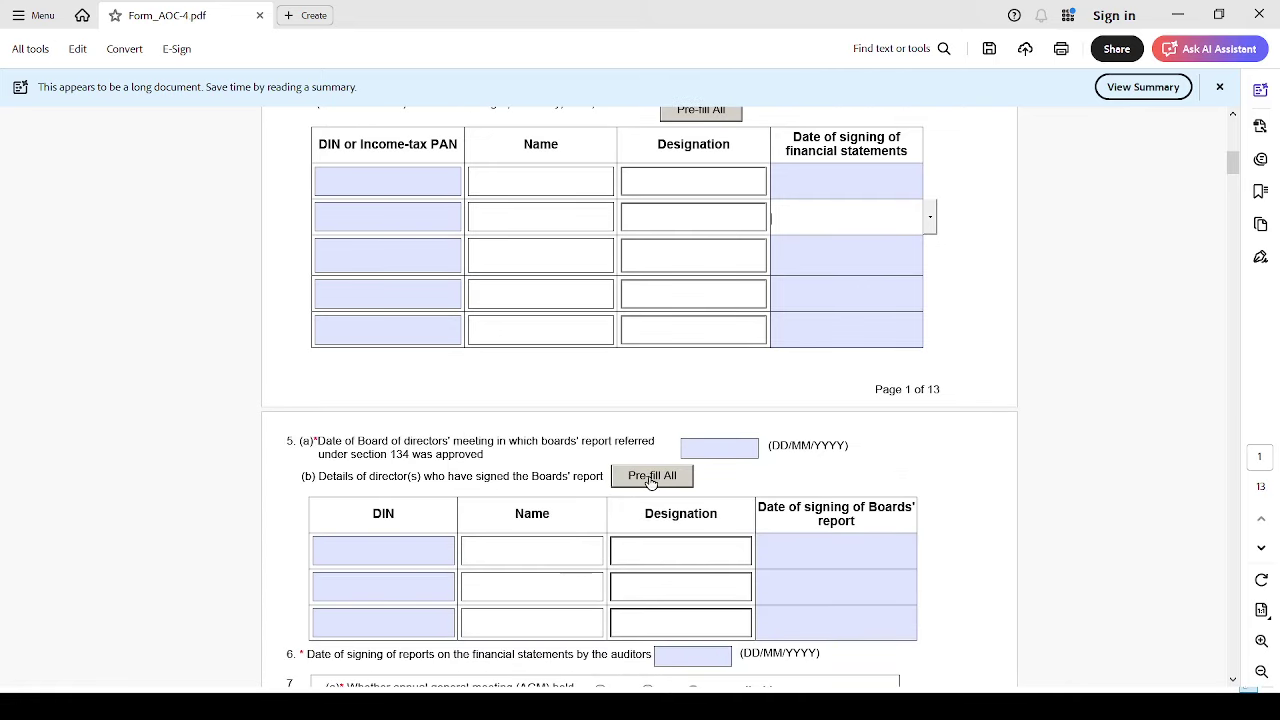
pyautogui.moveTo(319, 380); pyautogui.dragTo(440, 397)
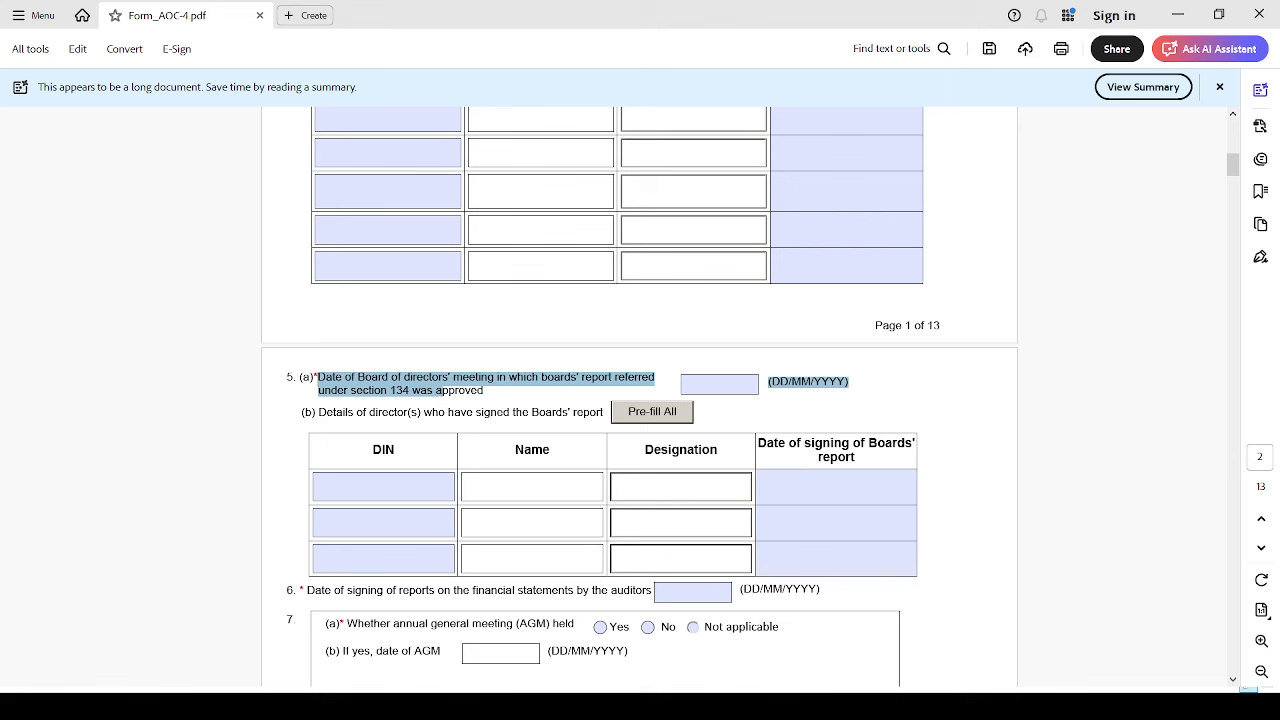
pyautogui.scroll(-1, 640, 400)
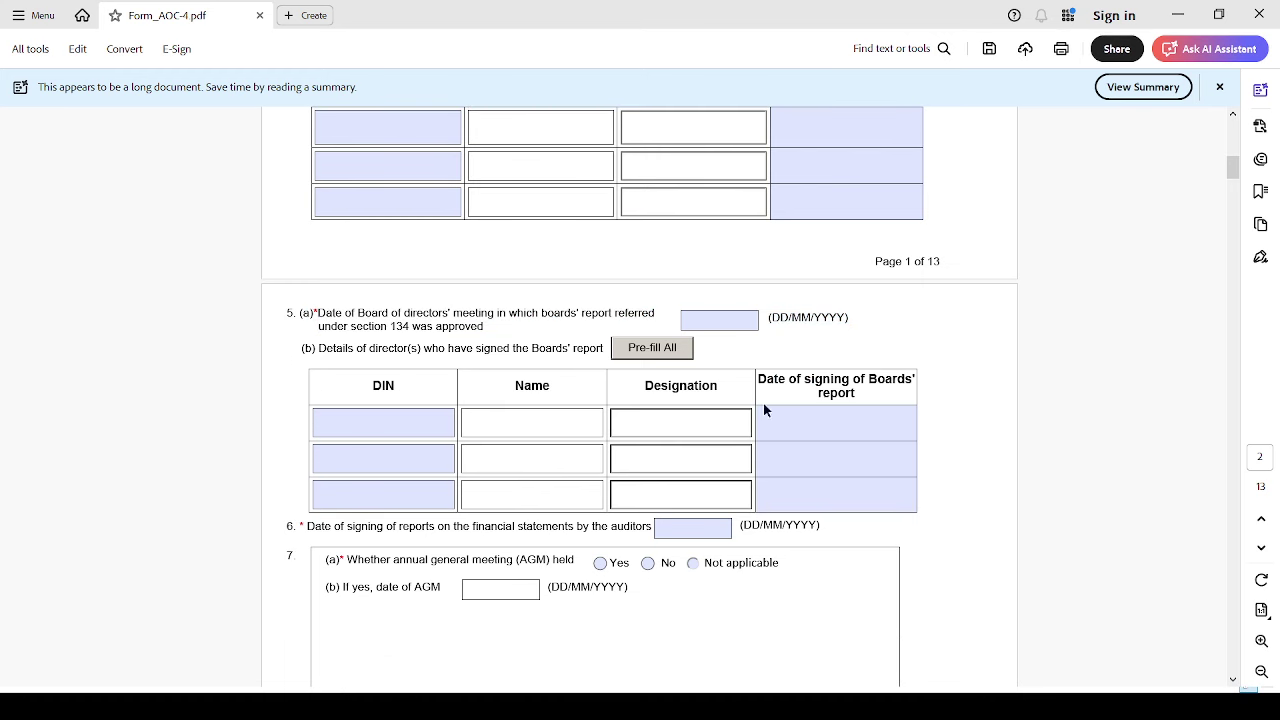
pyautogui.moveTo(319, 314); pyautogui.dragTo(489, 336)
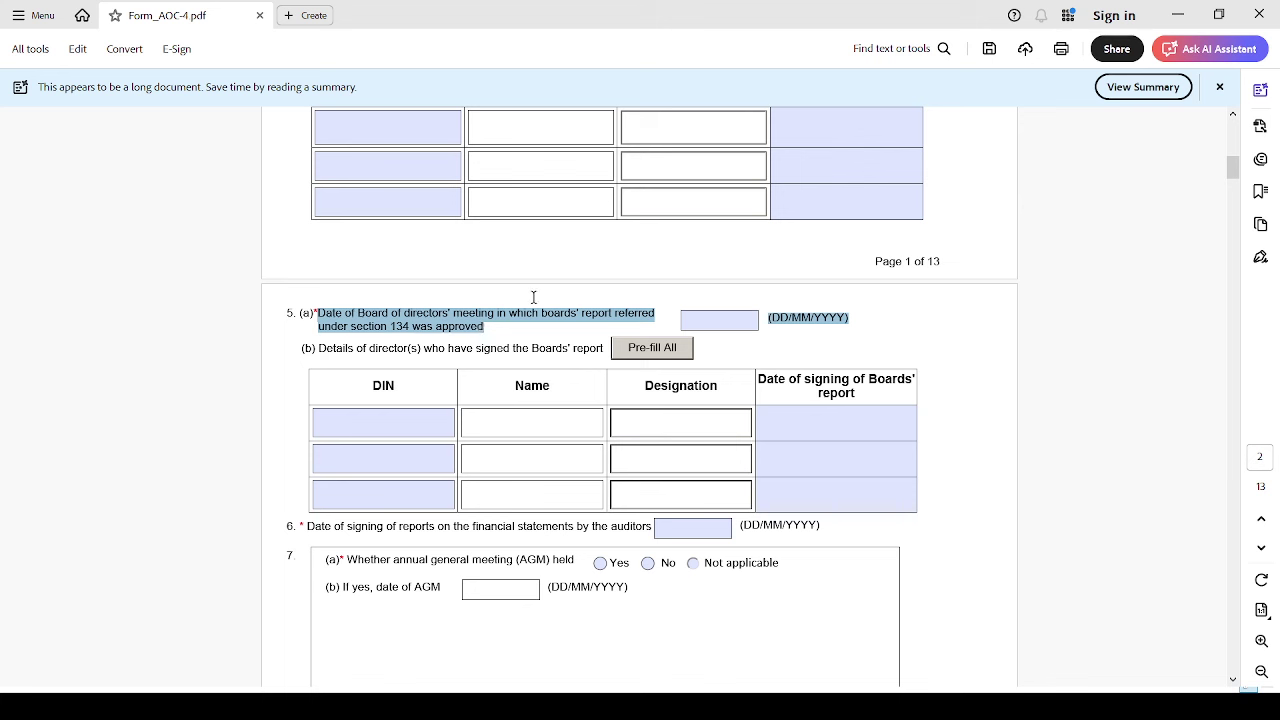
pyautogui.click(414, 325)
pyautogui.doubleClick(420, 316)
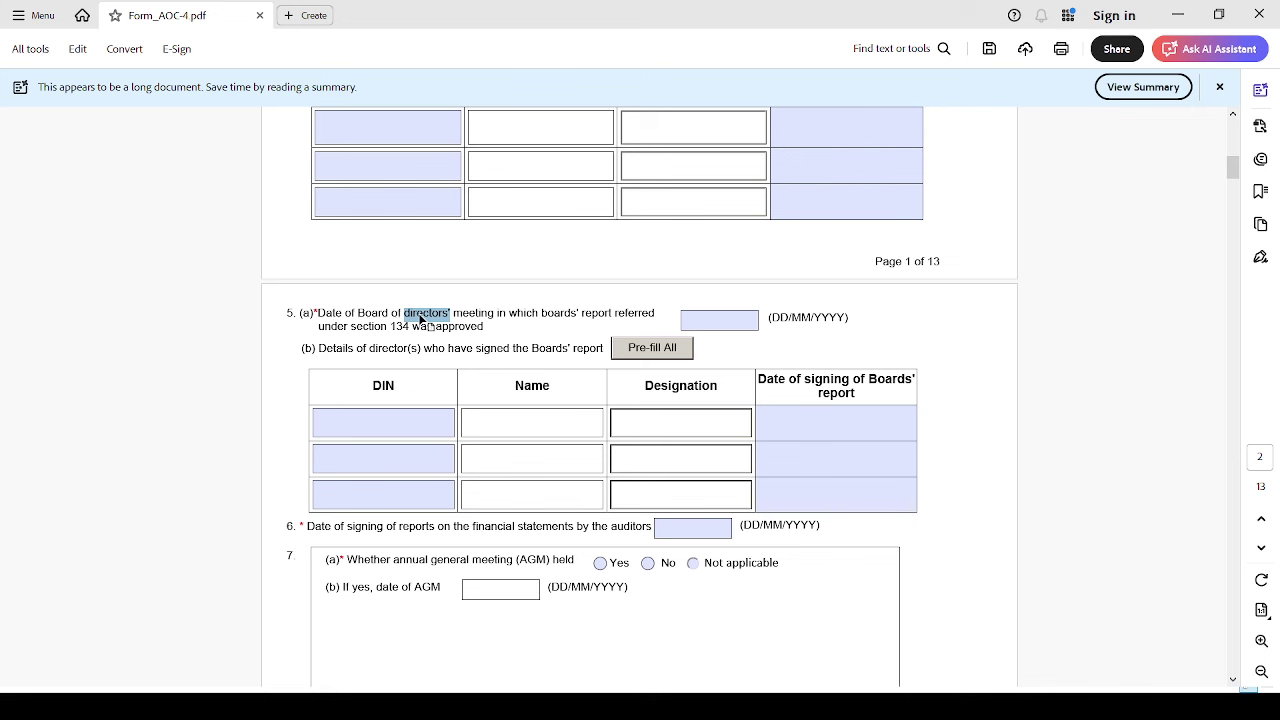
# Compare item 5's boards' report fields with item 4's board meeting date and financial statement signatory fields
pyautogui.scroll(8, 425, 318)
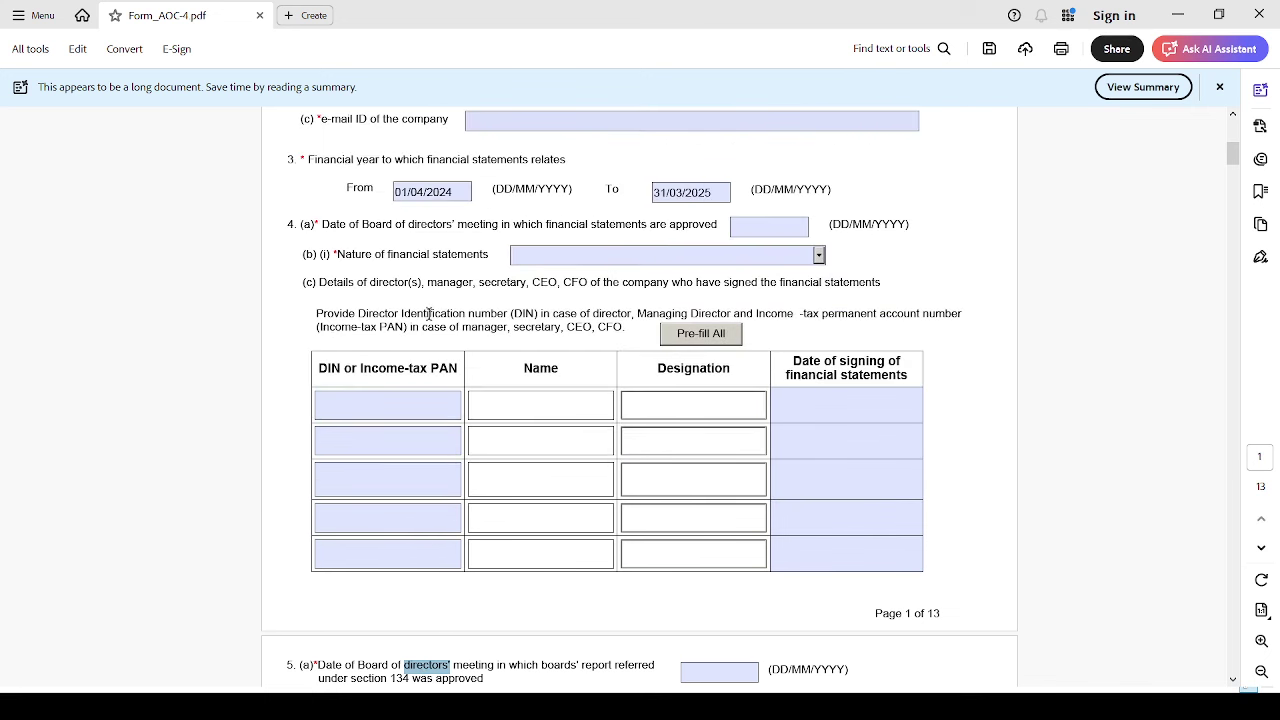
pyautogui.scroll(1, 612, 403)
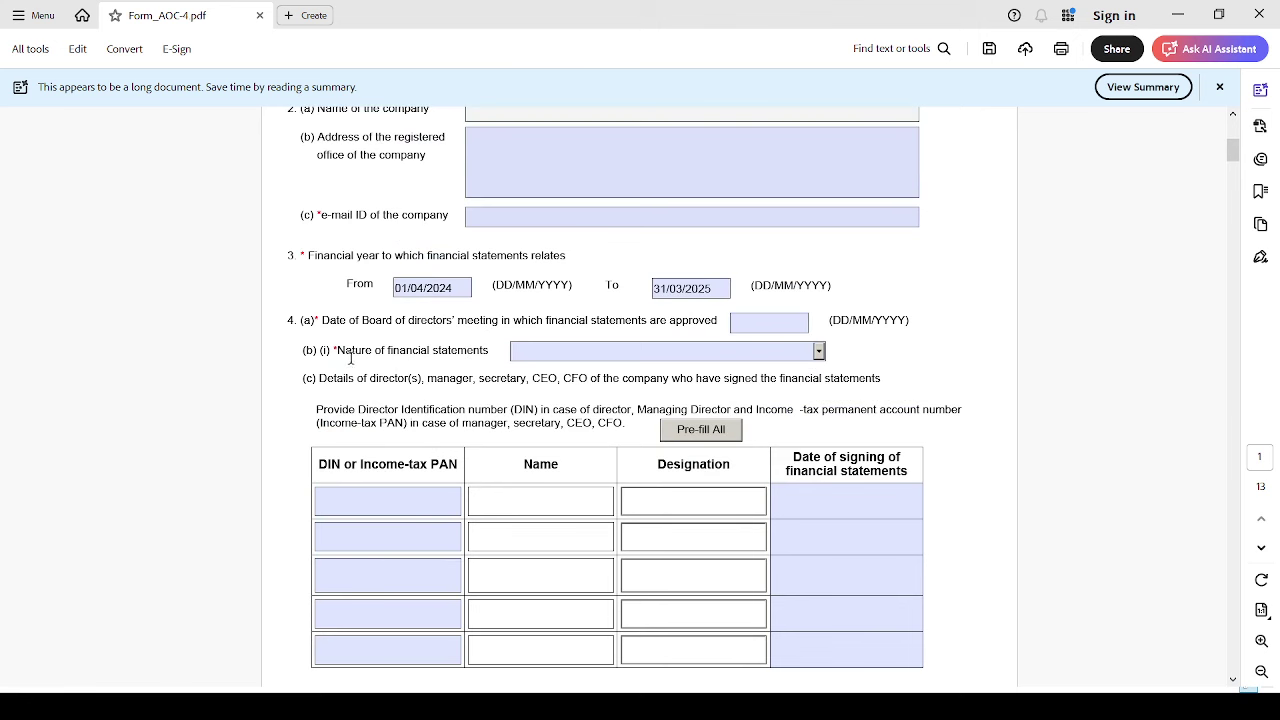
pyautogui.scroll(1, 473, 462)
pyautogui.scroll(-12, 472, 460)
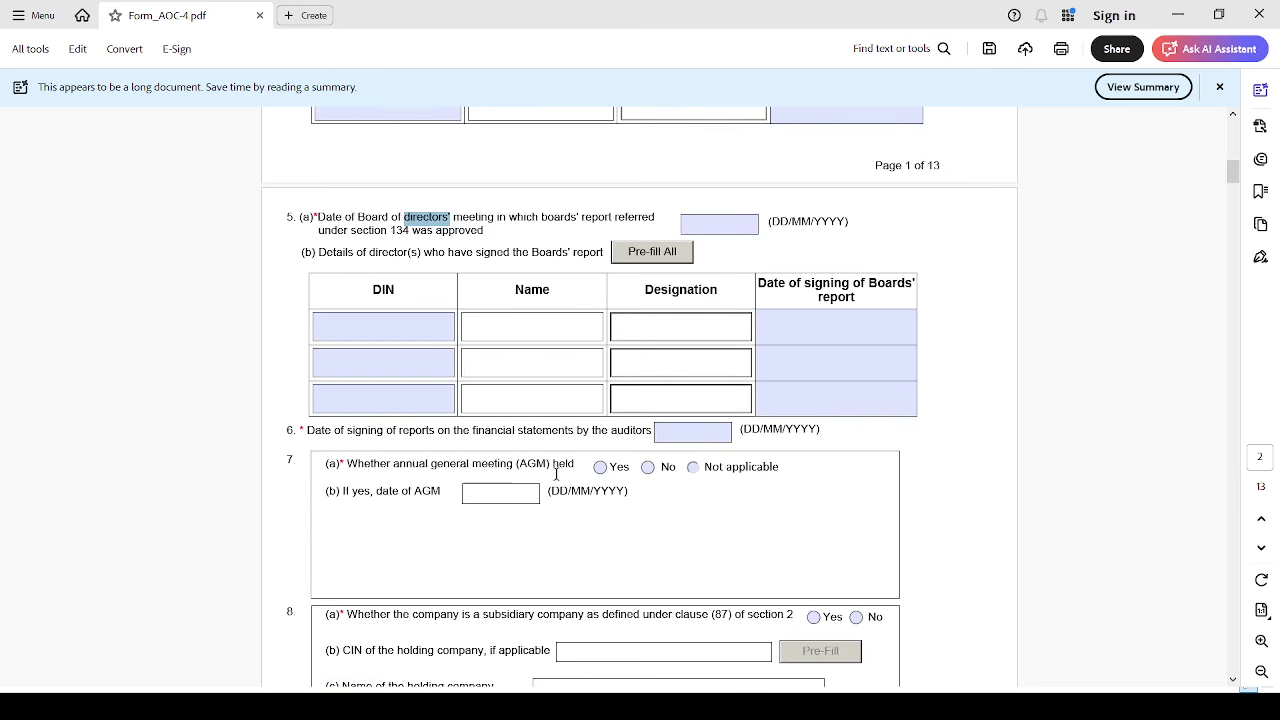
# Examine item 5(a)'s board meeting date field and the DIN and signing date cells of the item 5(b) directors table
pyautogui.moveTo(369, 466); pyautogui.dragTo(553, 475)
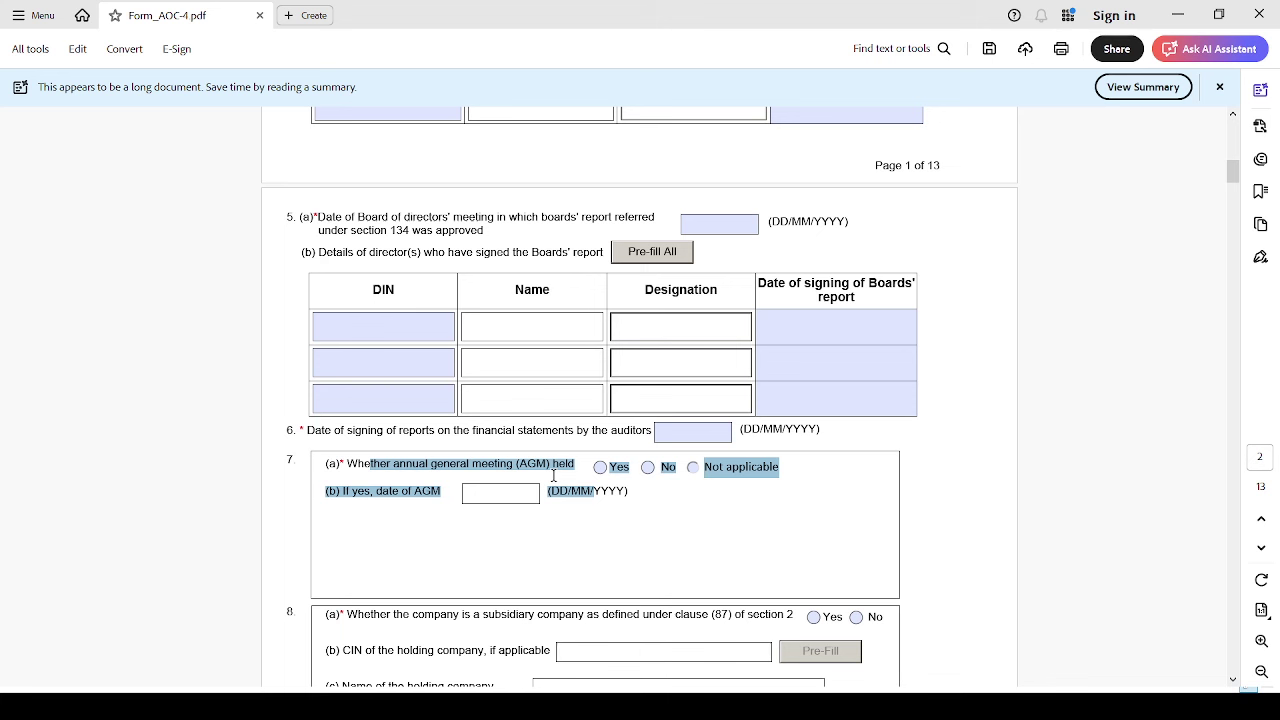
pyautogui.click(690, 216)
pyautogui.click(694, 222)
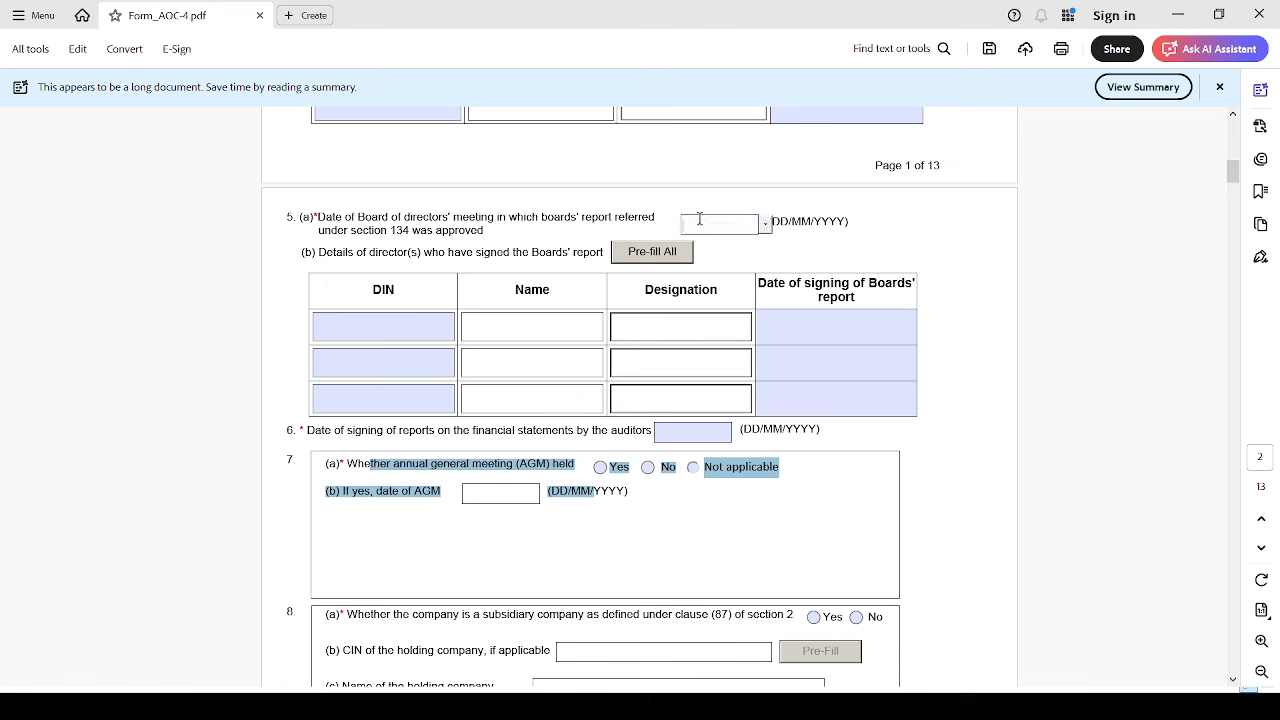
pyautogui.click(369, 326)
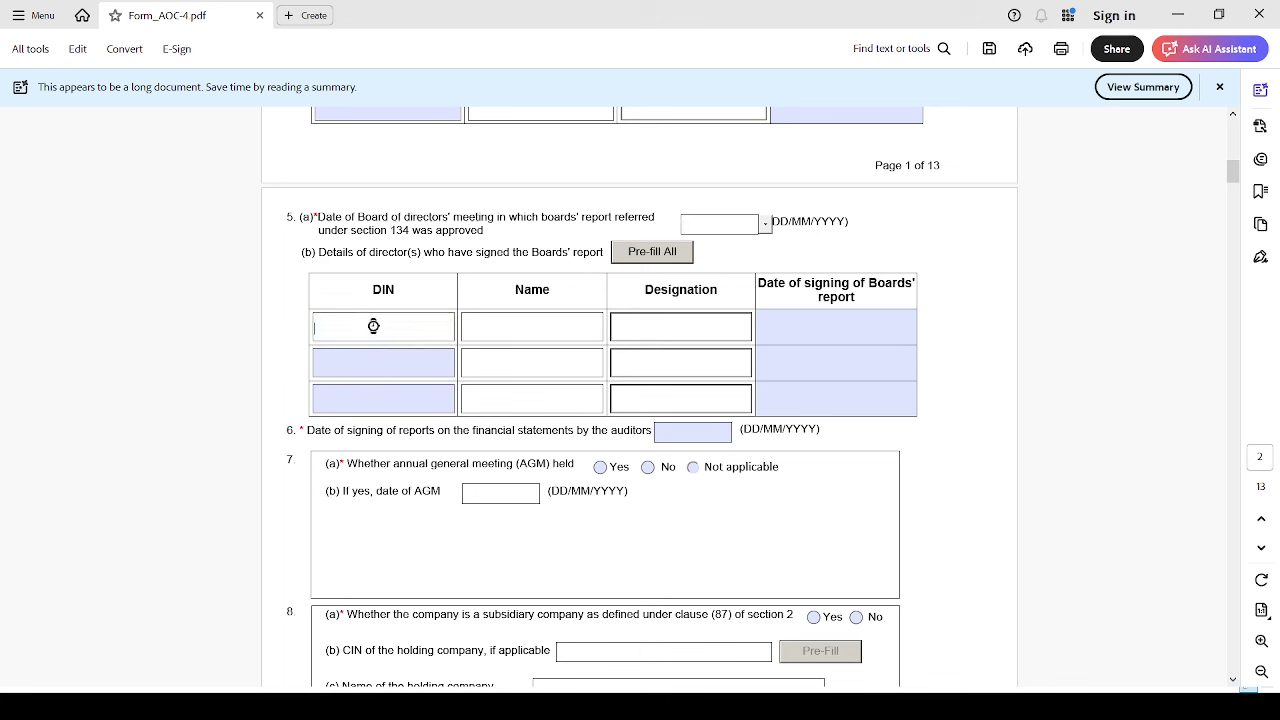
pyautogui.click(374, 364)
pyautogui.click(380, 395)
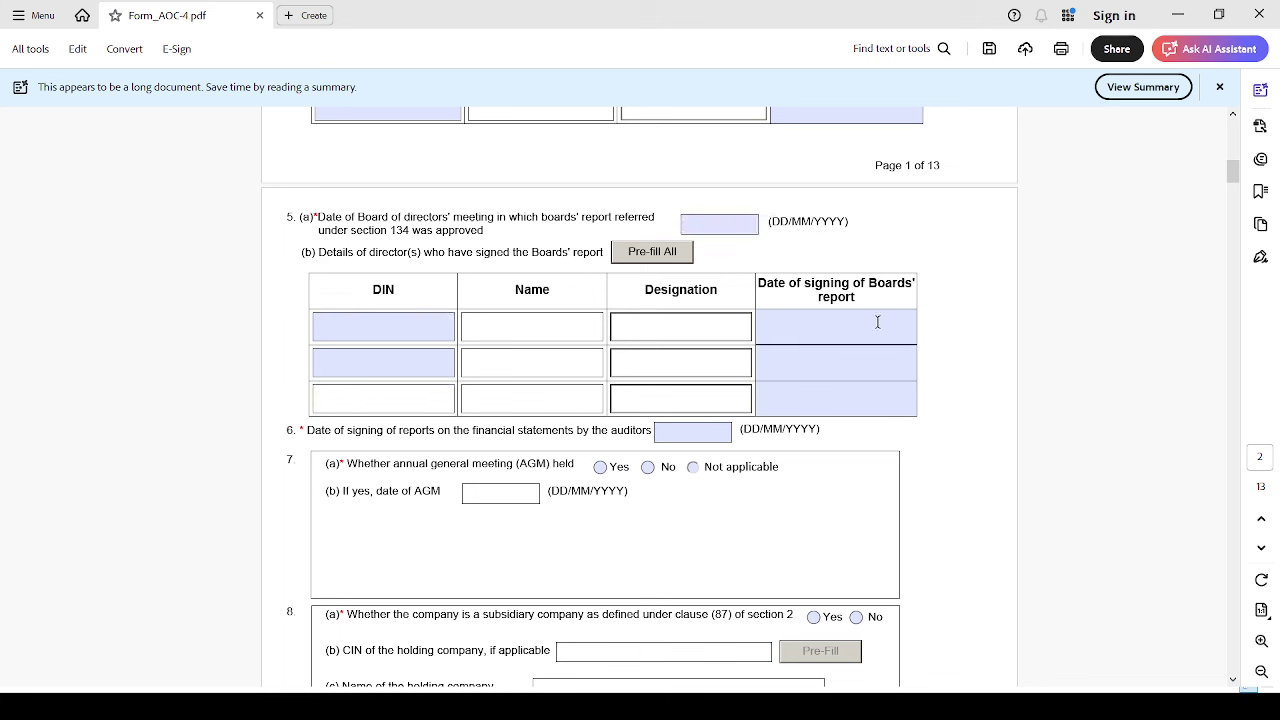
pyautogui.click(868, 363)
pyautogui.click(863, 408)
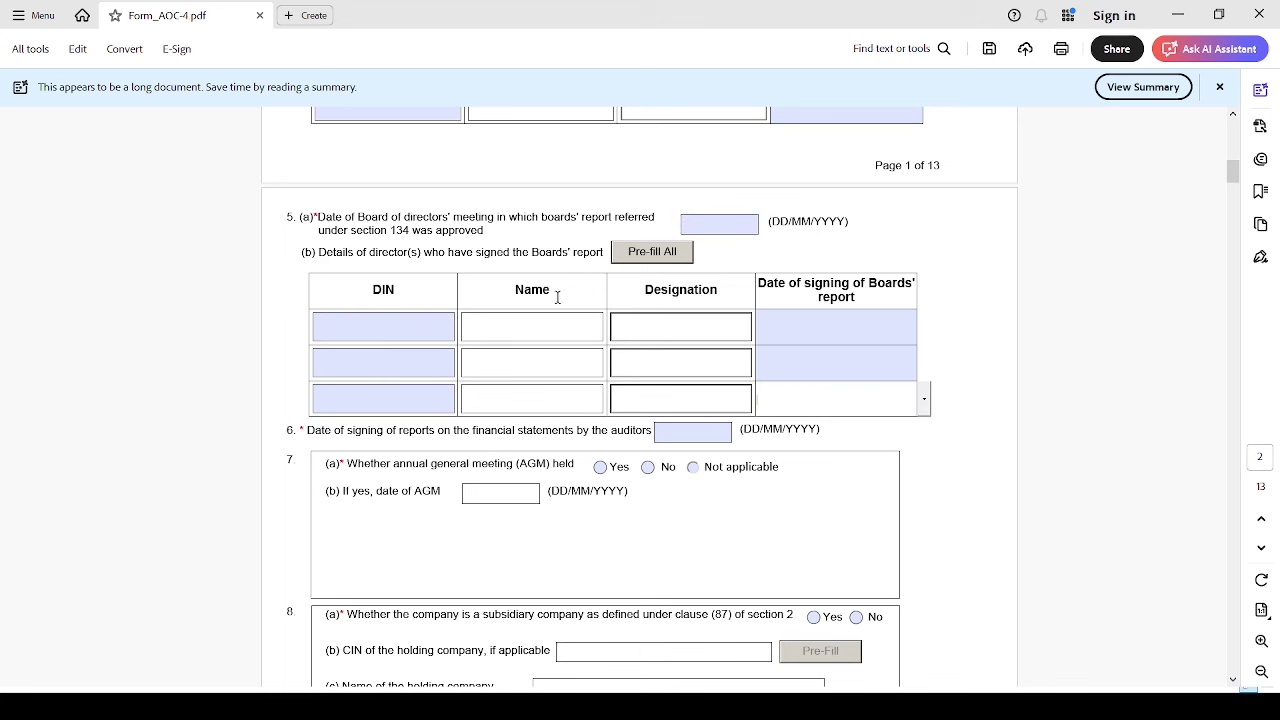
# Examine item 6's field for the date the auditors signed the reports on the financial statements
pyautogui.scroll(-3, 706, 321)
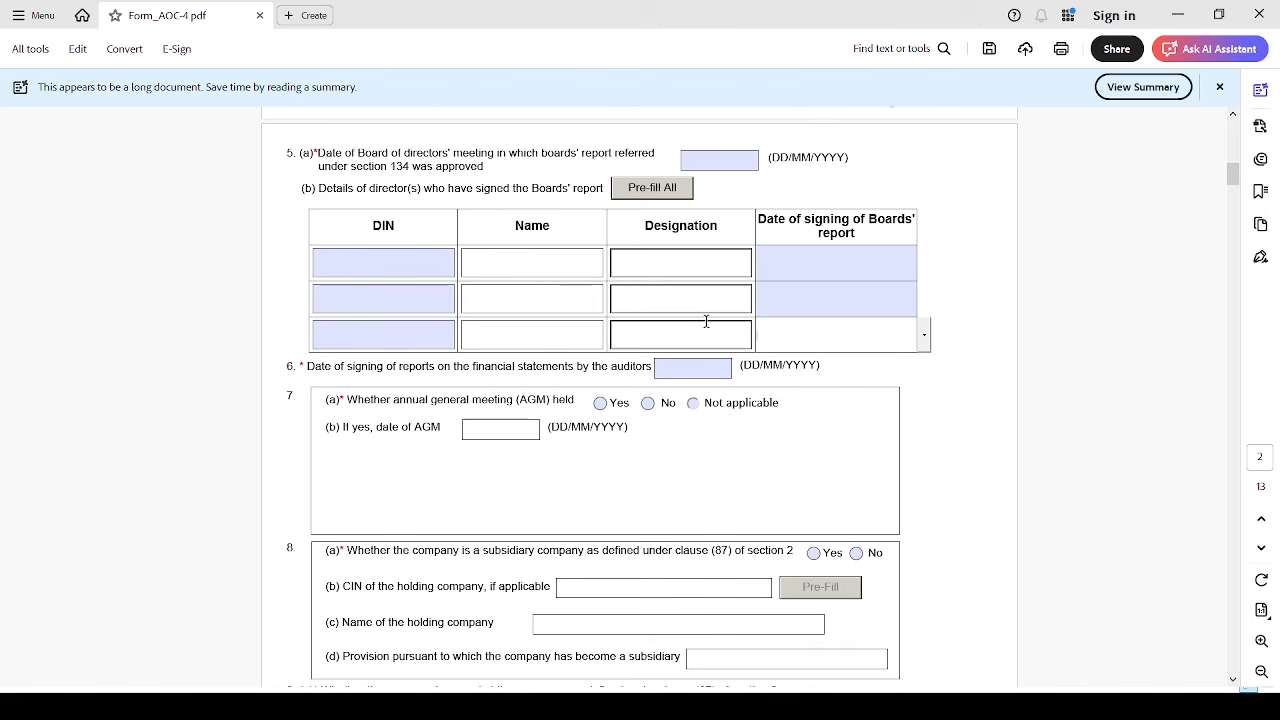
pyautogui.moveTo(347, 272); pyautogui.dragTo(816, 272)
pyautogui.click(704, 272)
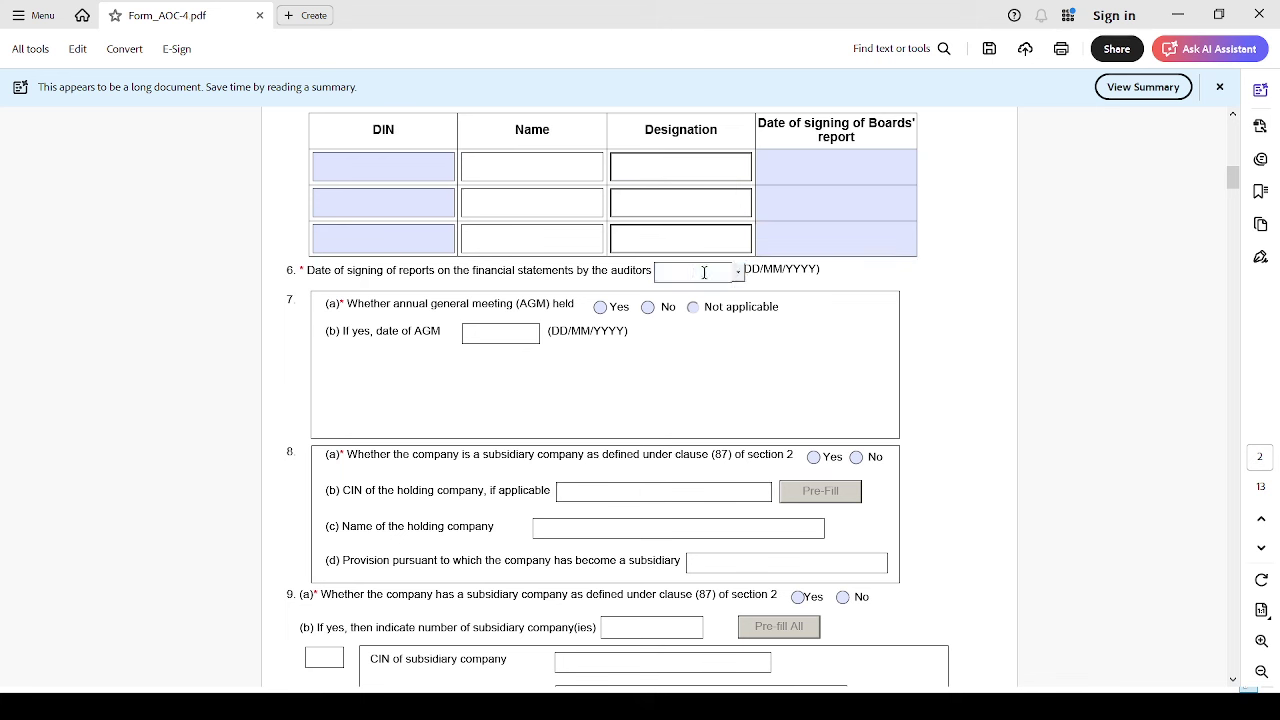
# Answer Yes in item 7(a) on whether the annual general meeting was held
pyautogui.moveTo(348, 304); pyautogui.dragTo(571, 311)
pyautogui.click(529, 309)
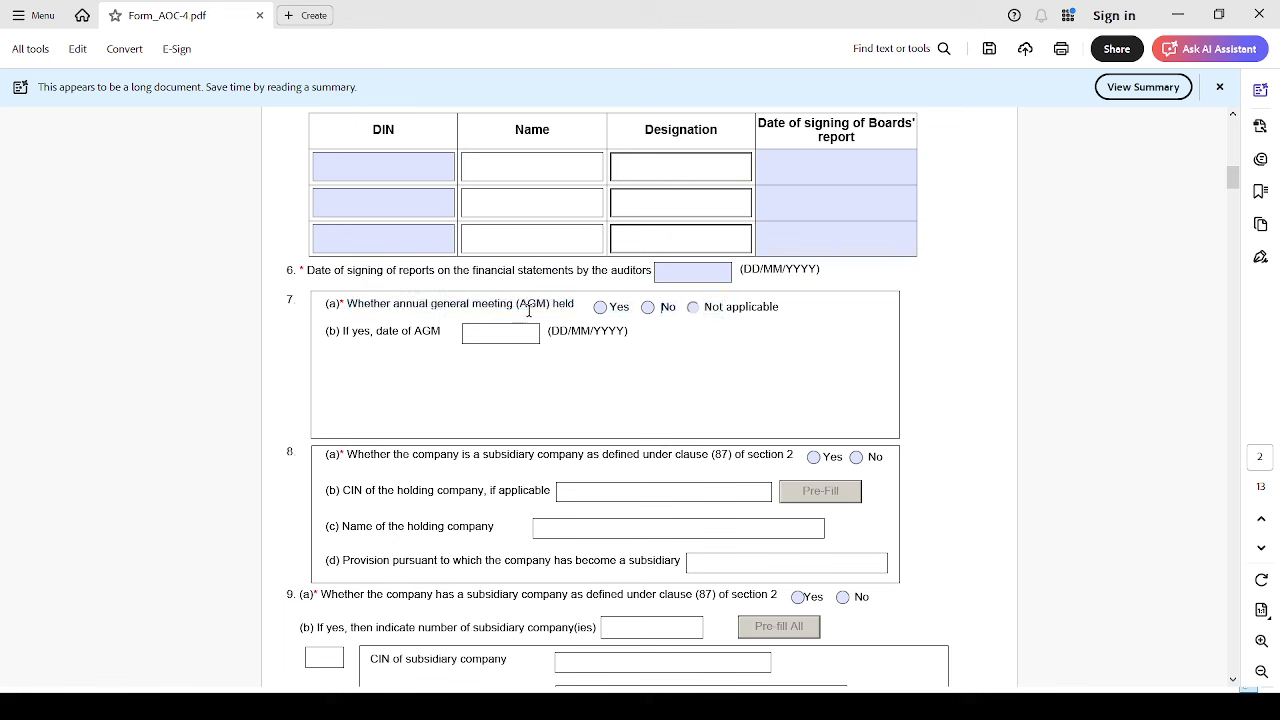
pyautogui.click(601, 310)
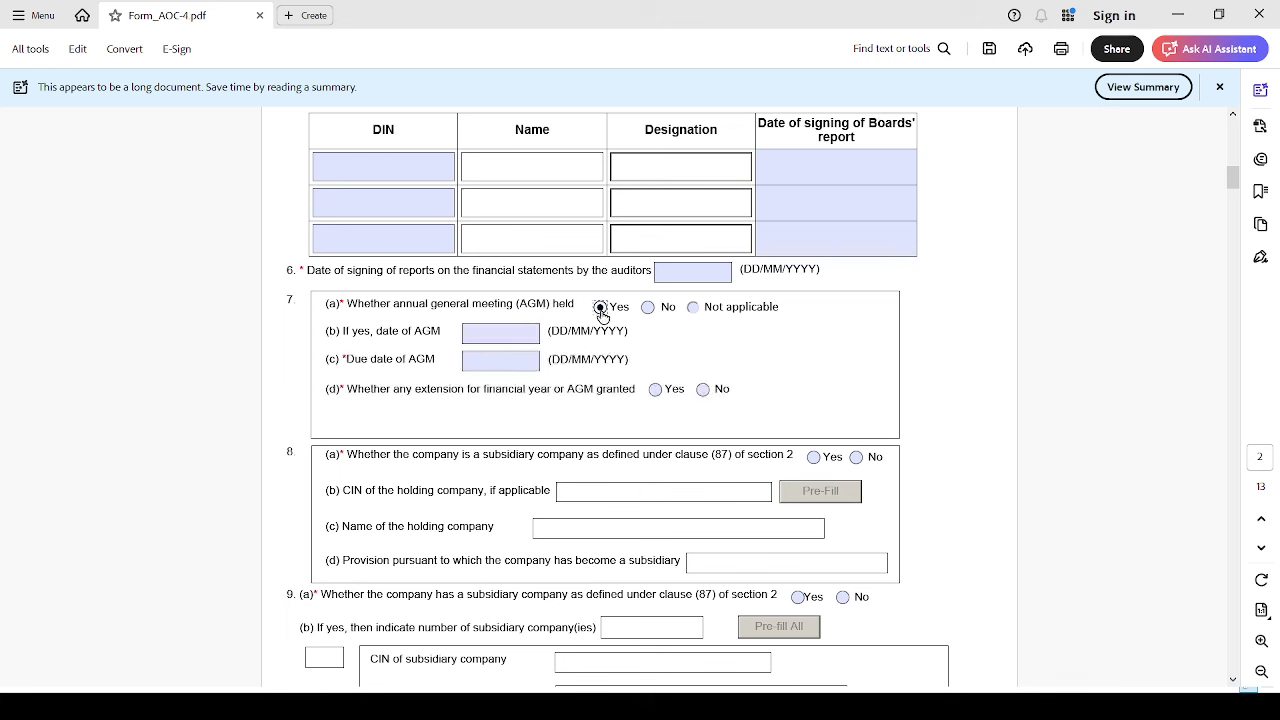
# Examine item 7's AGM date and due date fields and the question on an extension for the financial year or AGM
pyautogui.click(491, 335)
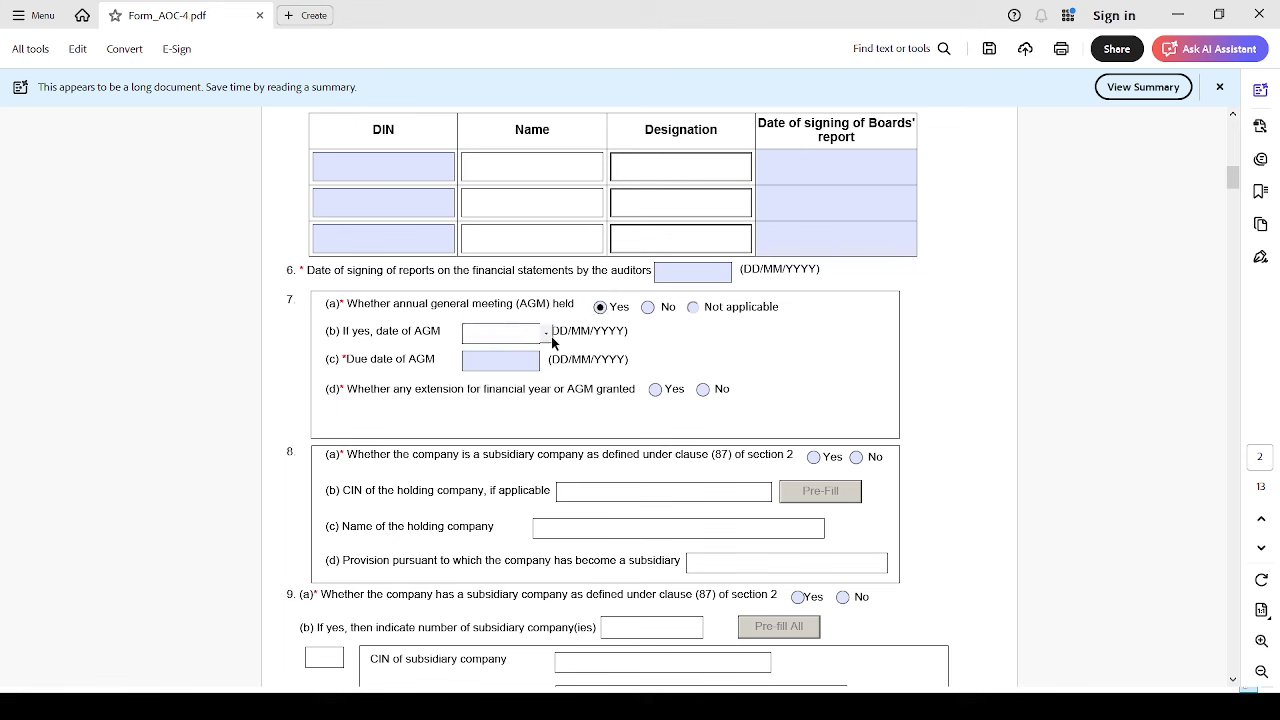
pyautogui.click(533, 365)
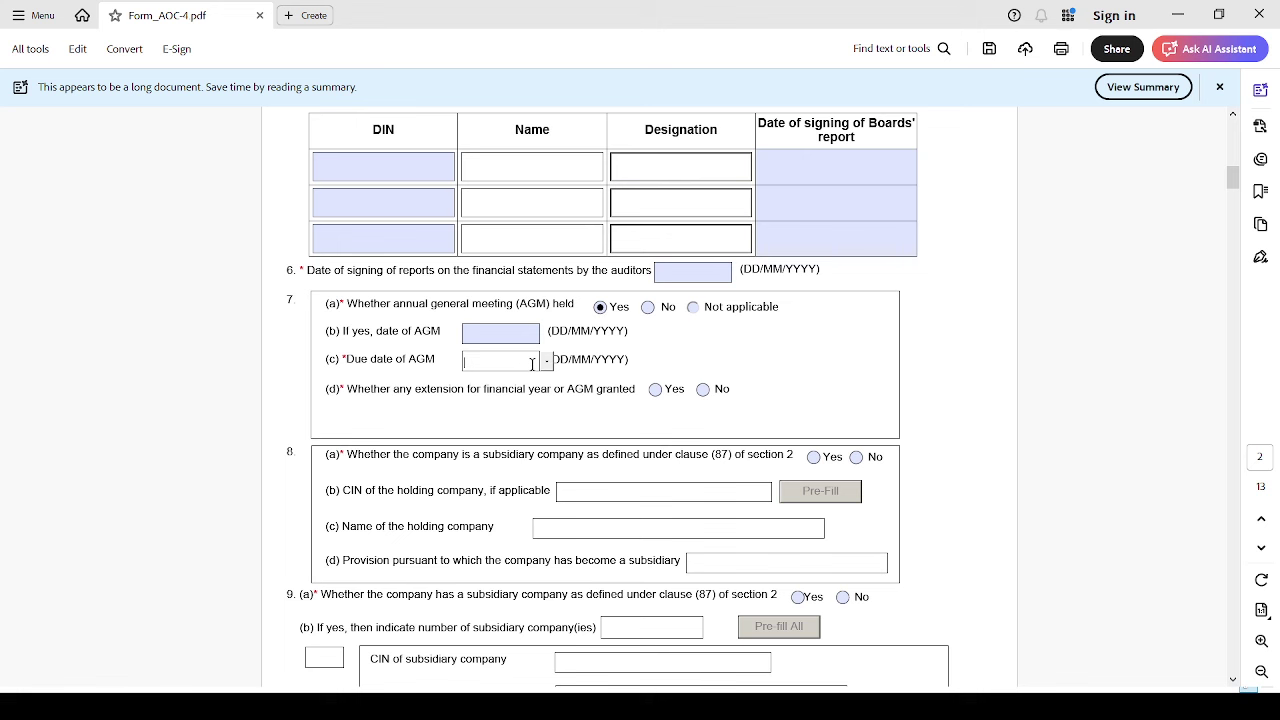
pyautogui.click(392, 392)
pyautogui.doubleClick(392, 392)
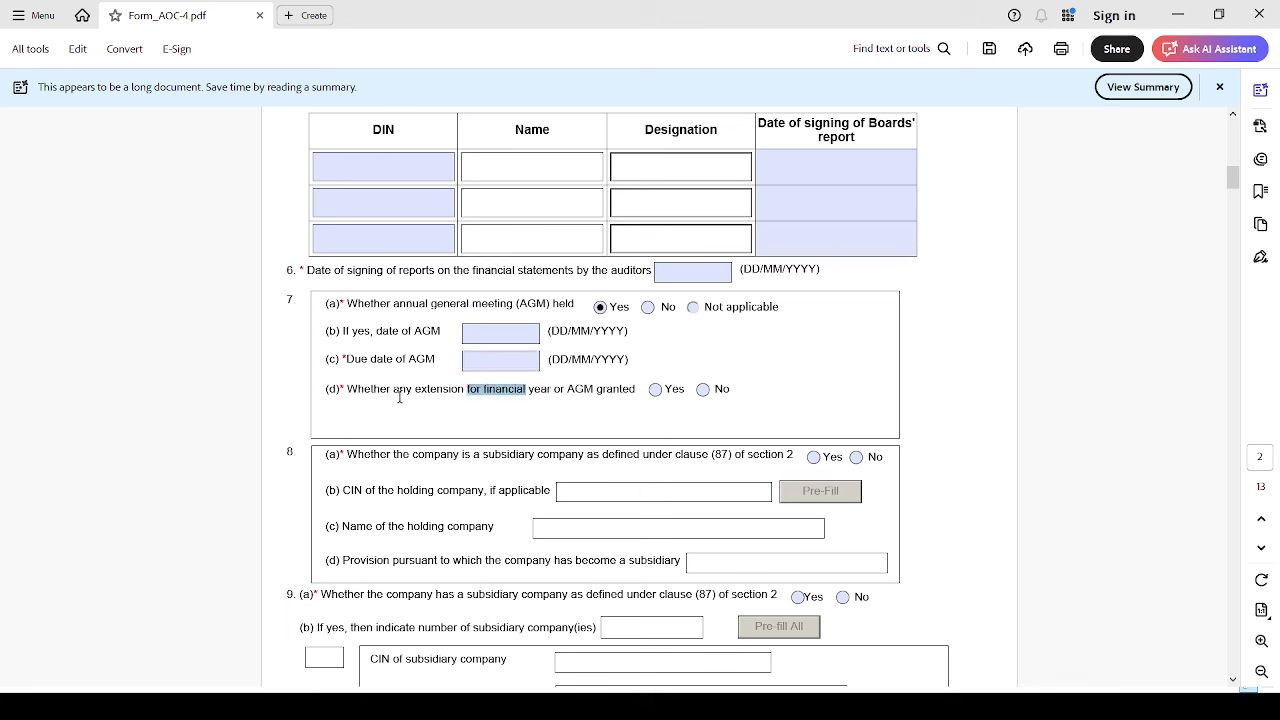
pyautogui.moveTo(348, 389); pyautogui.dragTo(634, 392)
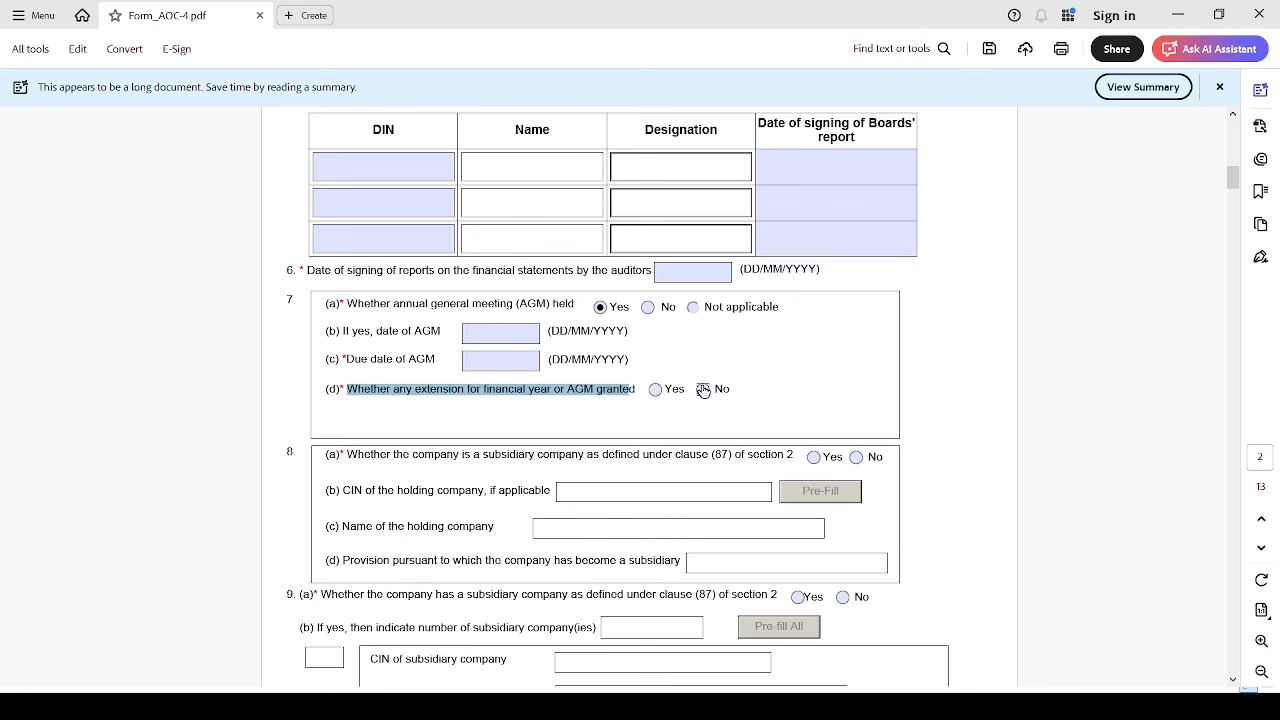
# Answer No in item 8(a) on whether the company is a subsidiary, and review the holding company fields in 8(b) to 8(d)
pyautogui.scroll(-3, 443, 458)
pyautogui.moveTo(373, 358); pyautogui.dragTo(790, 356)
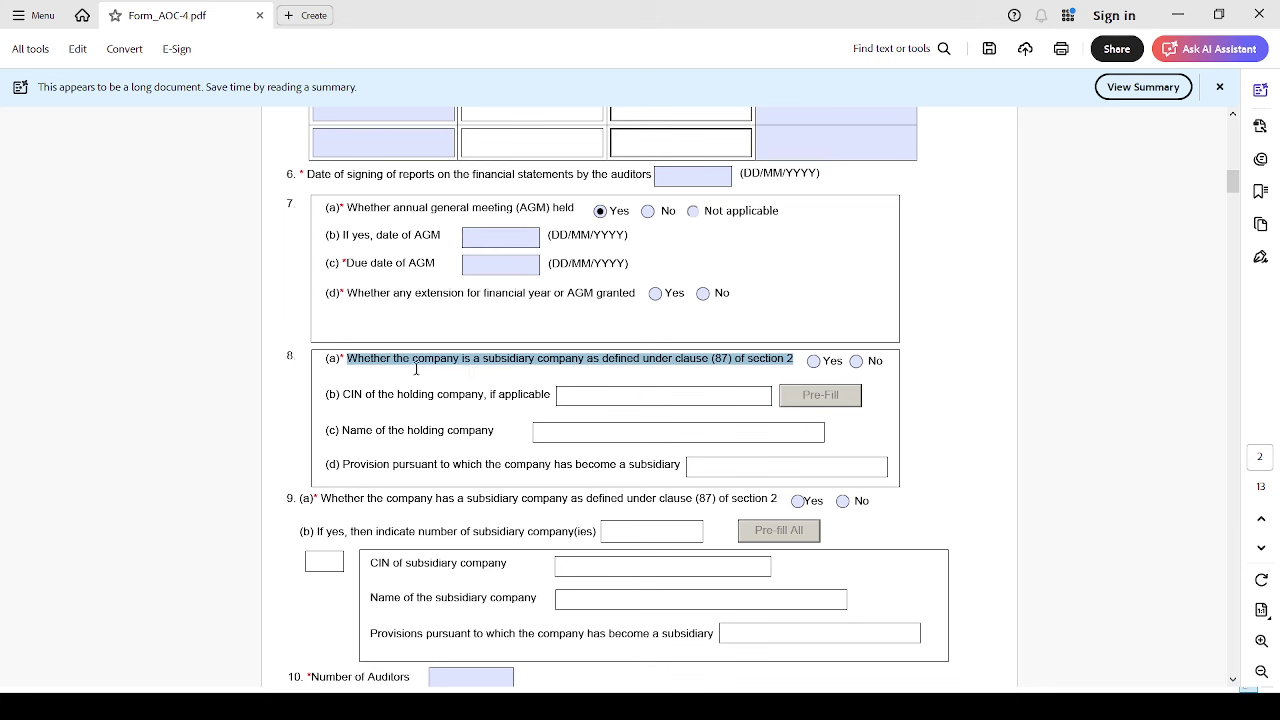
pyautogui.click(815, 362)
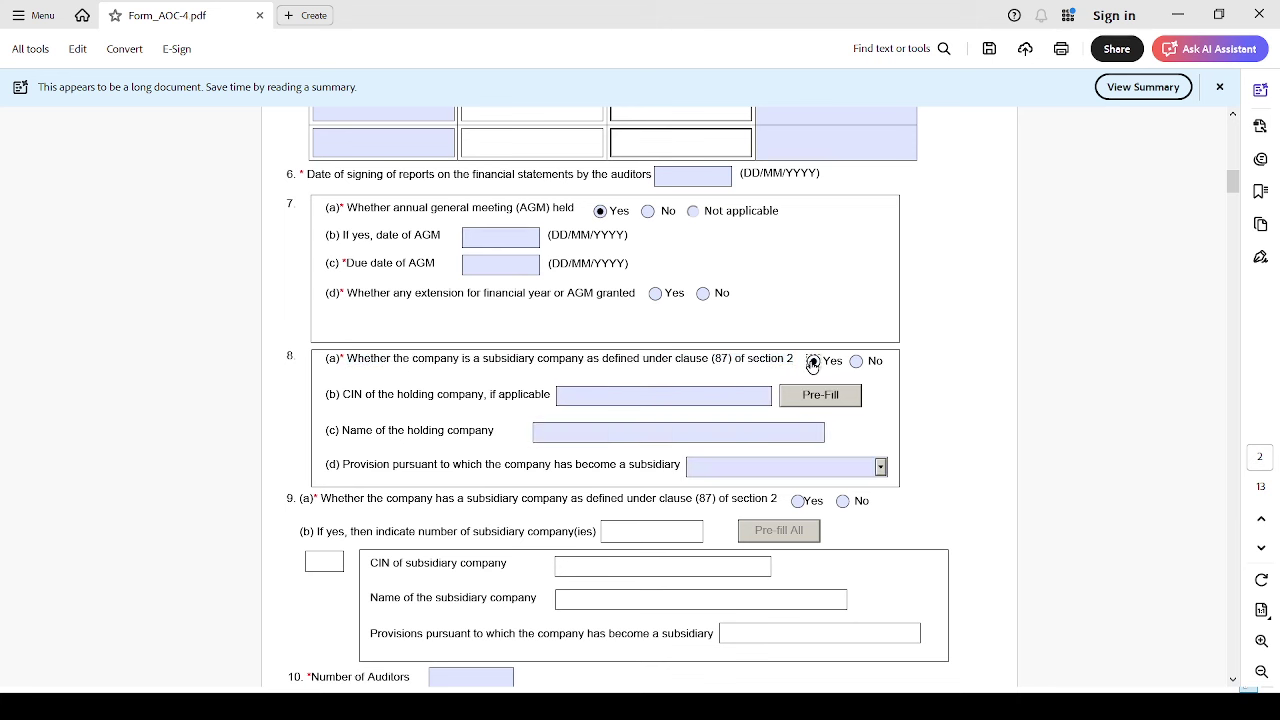
pyautogui.click(858, 363)
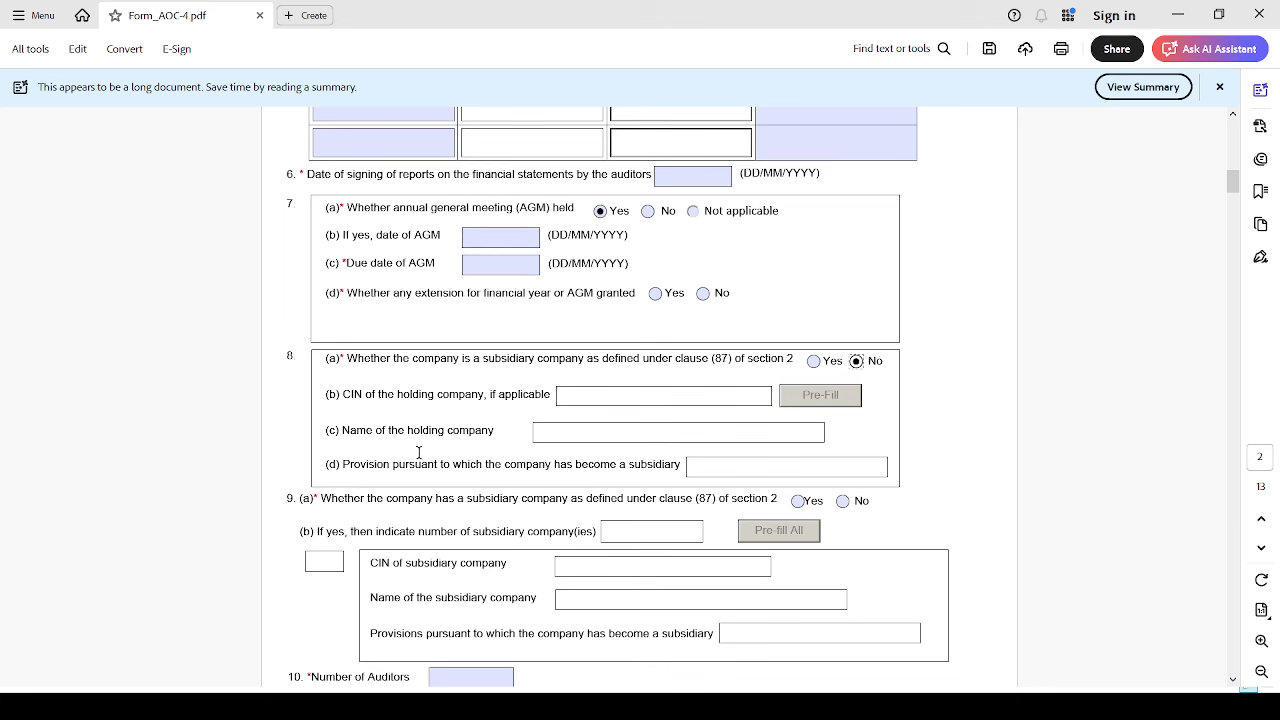
pyautogui.click(593, 396)
pyautogui.moveTo(453, 466); pyautogui.dragTo(536, 462)
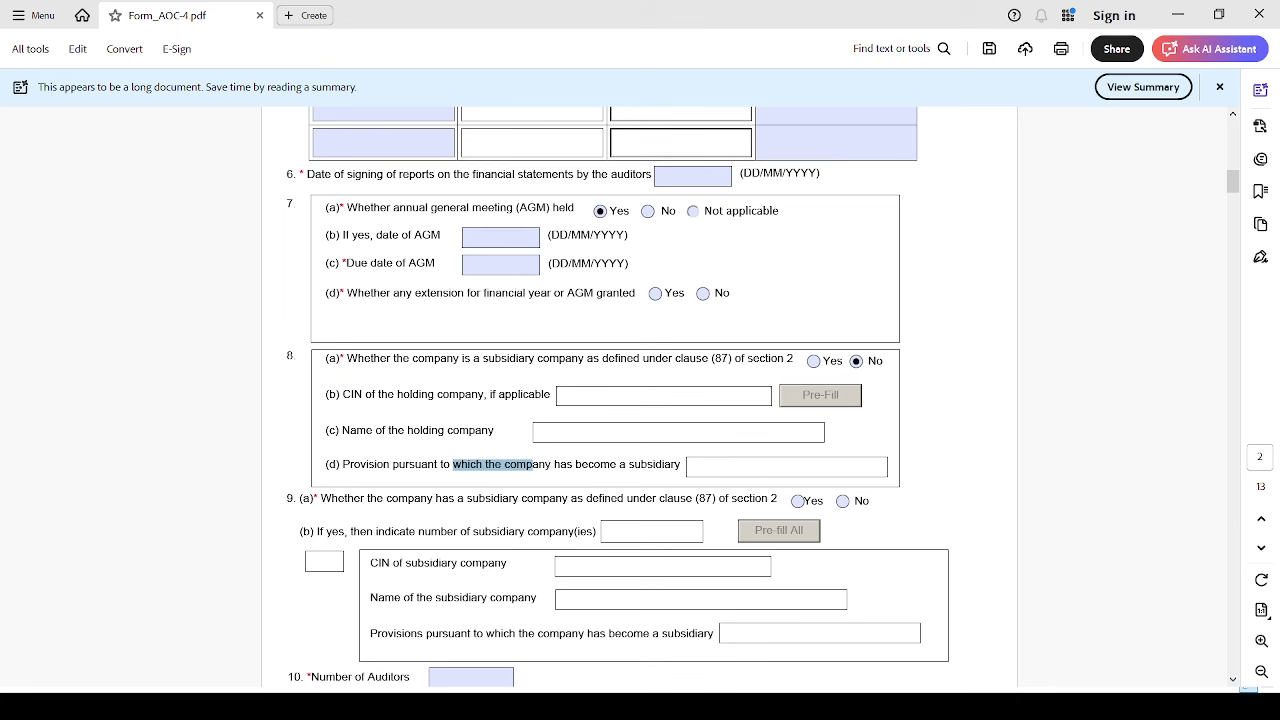
# Compare the subsidiary questions in items 8(a) and 9(a), and answer No in item 9(a) on whether the company has a subsidiary
pyautogui.scroll(-1, 426, 581)
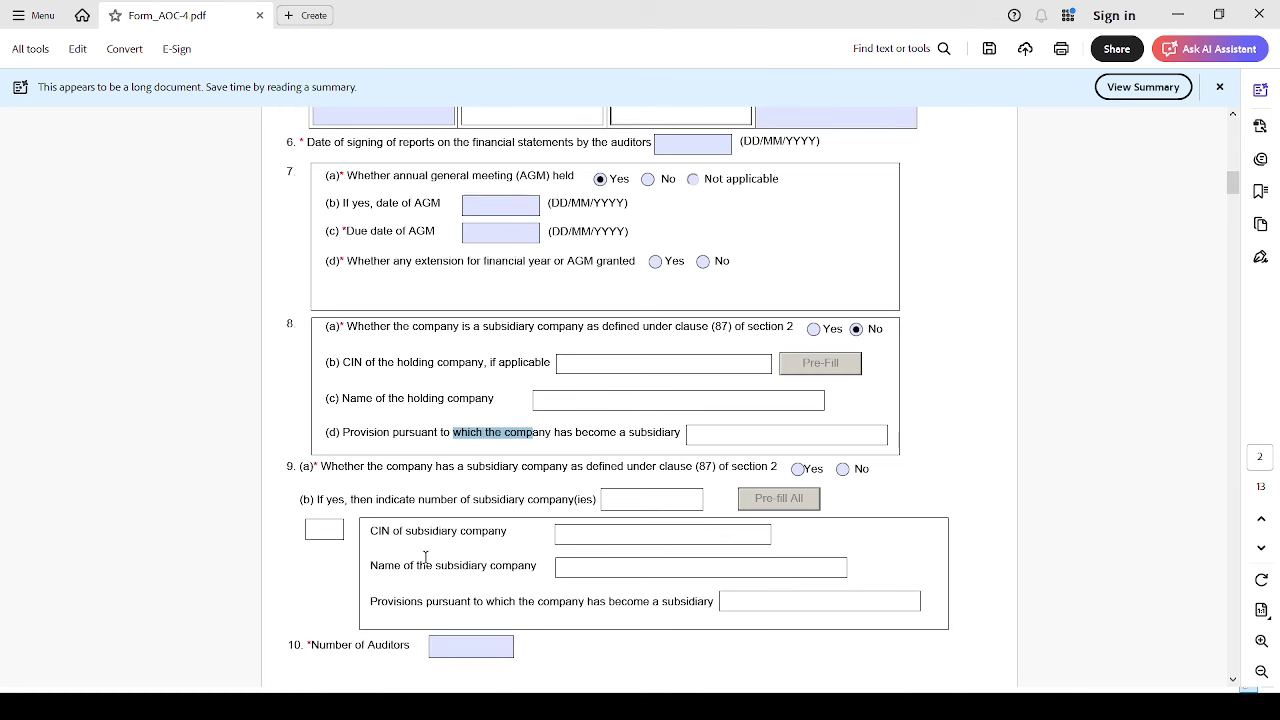
pyautogui.doubleClick(376, 475)
pyautogui.moveTo(466, 468); pyautogui.dragTo(733, 469)
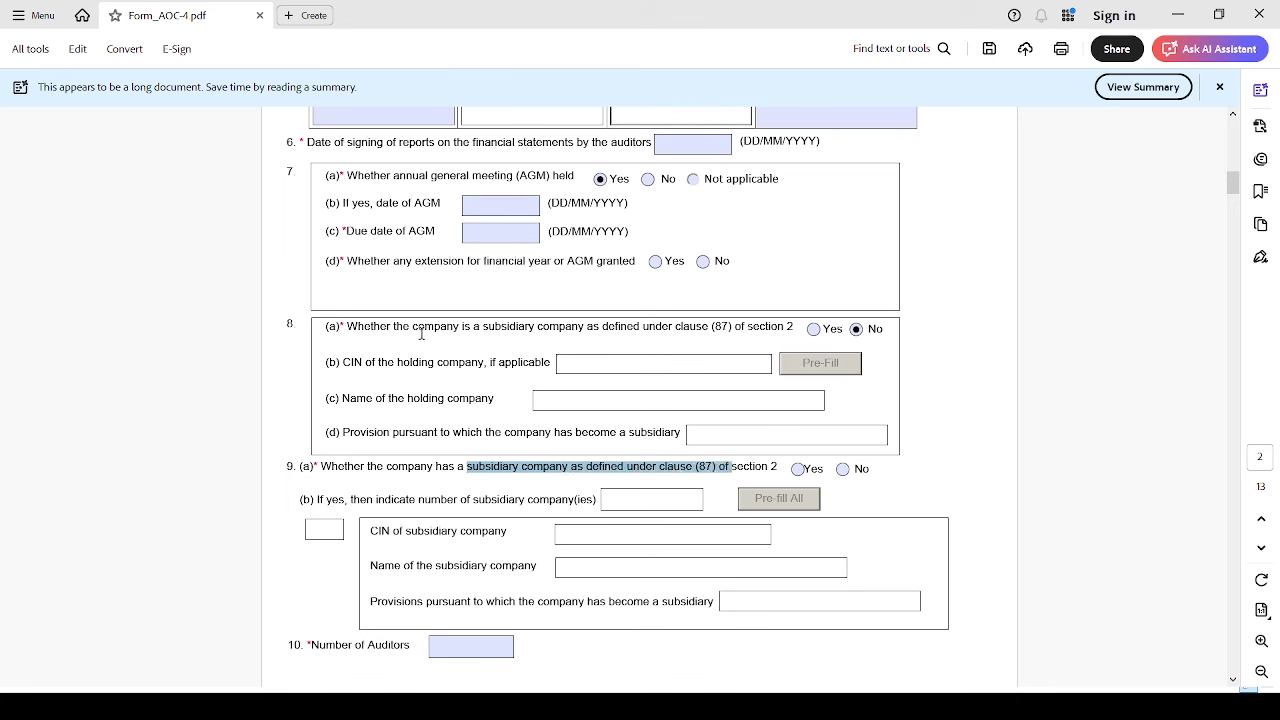
pyautogui.moveTo(350, 327); pyautogui.dragTo(682, 334)
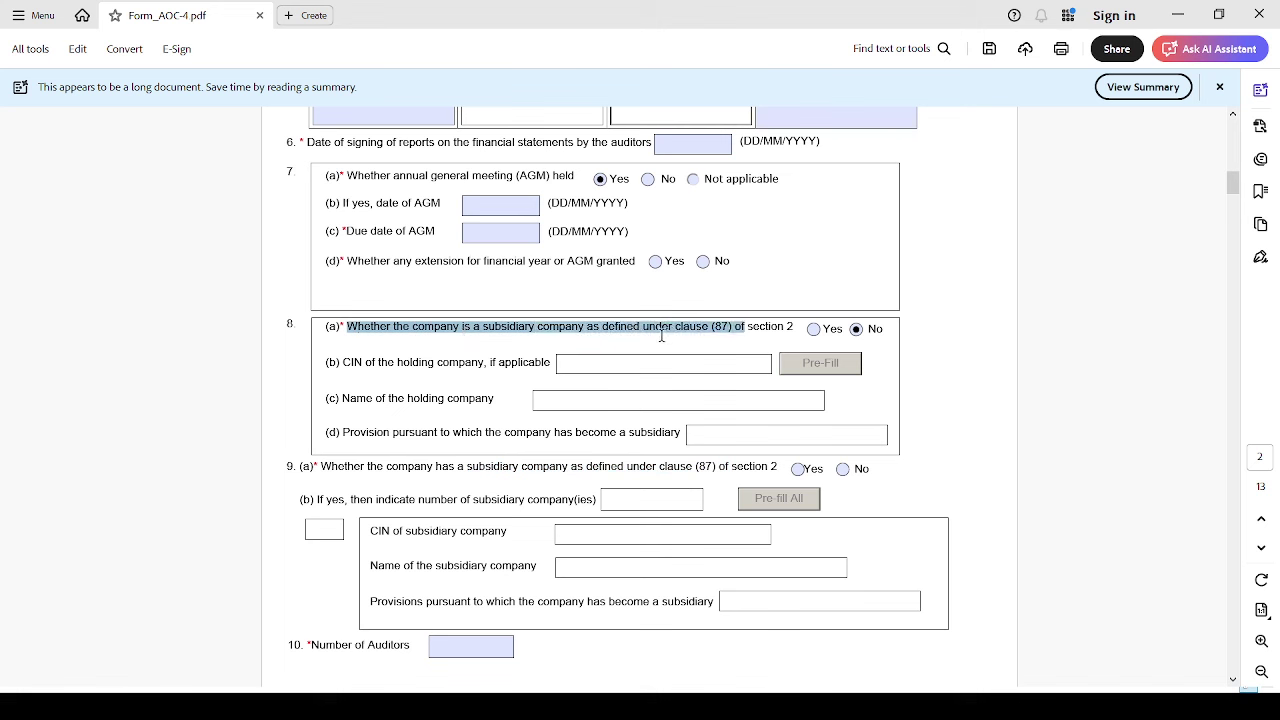
pyautogui.click(674, 334)
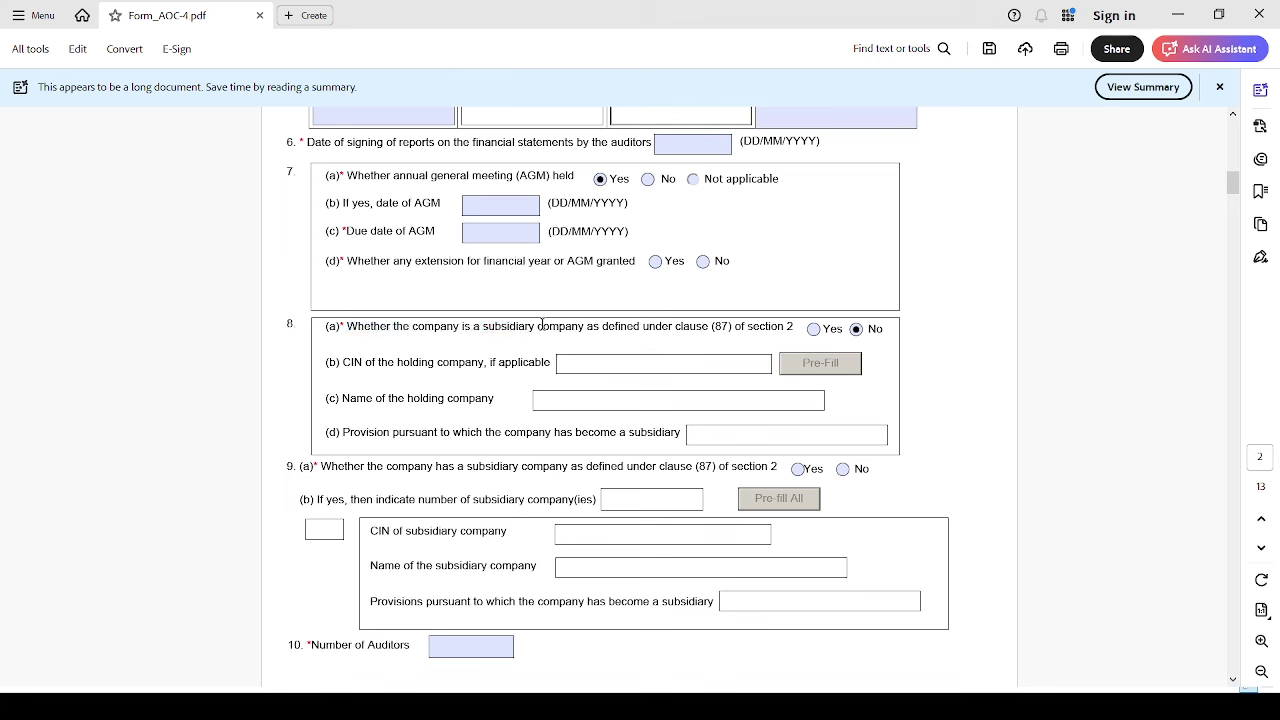
pyautogui.doubleClick(594, 327)
pyautogui.moveTo(521, 468); pyautogui.dragTo(468, 474)
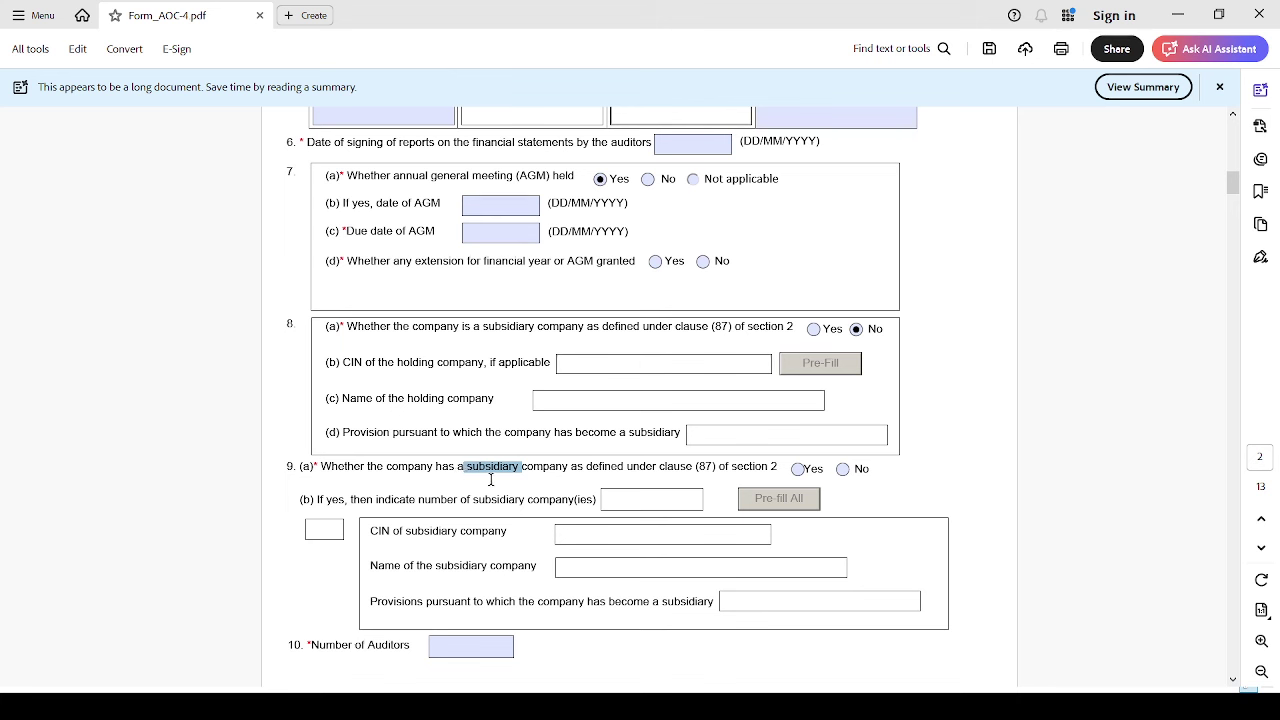
pyautogui.click(457, 478)
pyautogui.moveTo(570, 466); pyautogui.dragTo(544, 466)
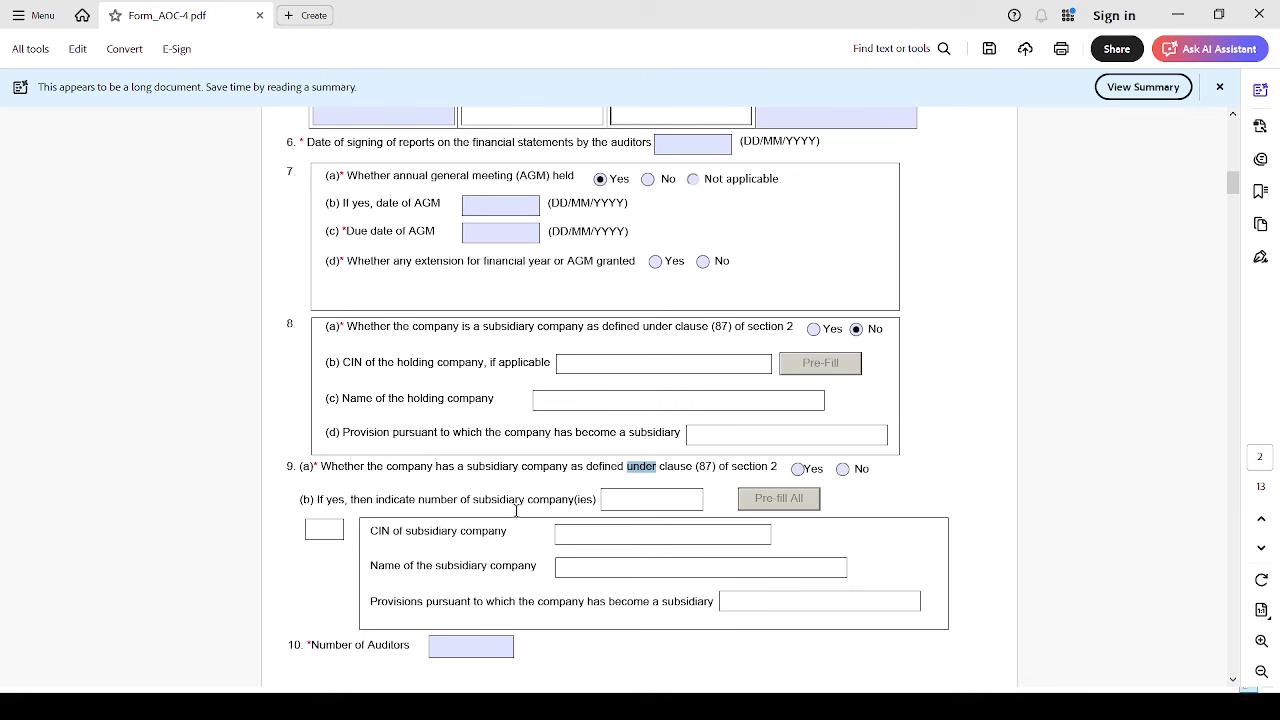
pyautogui.click(843, 469)
# Set the number of auditors in item 10 to 1
pyautogui.scroll(-3, 797, 540)
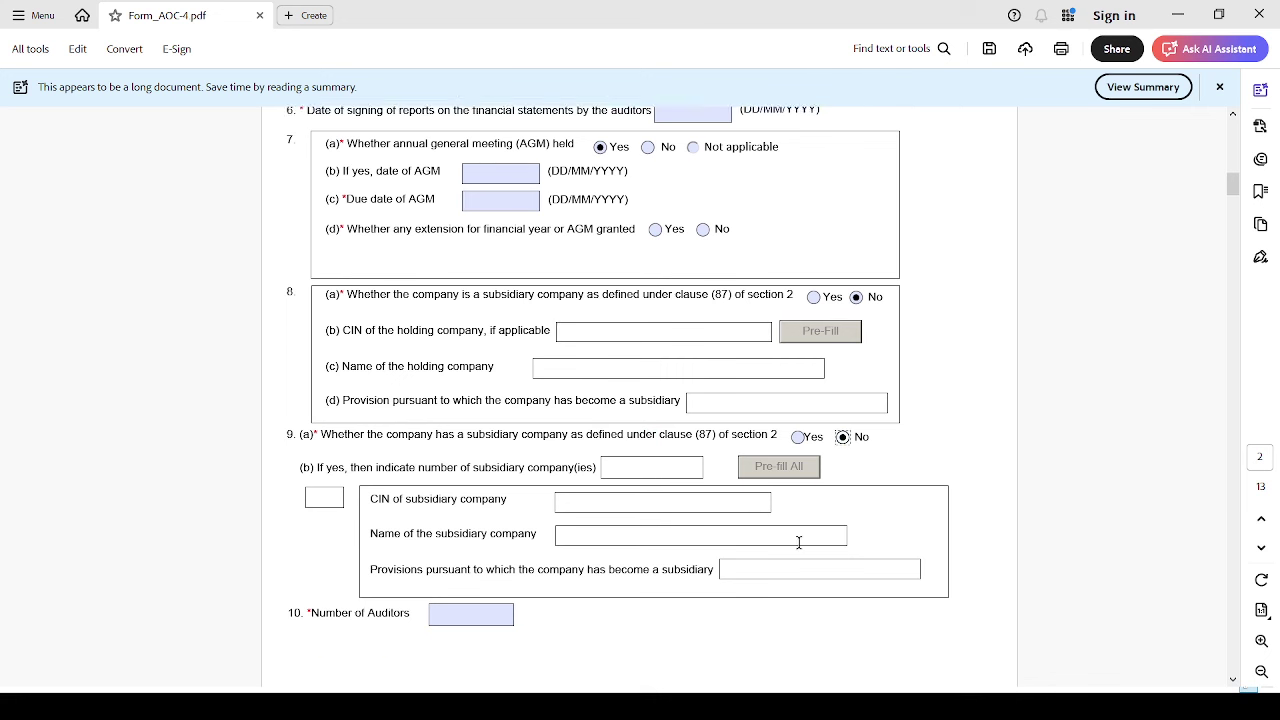
pyautogui.scroll(-1, 797, 542)
pyautogui.click(436, 424)
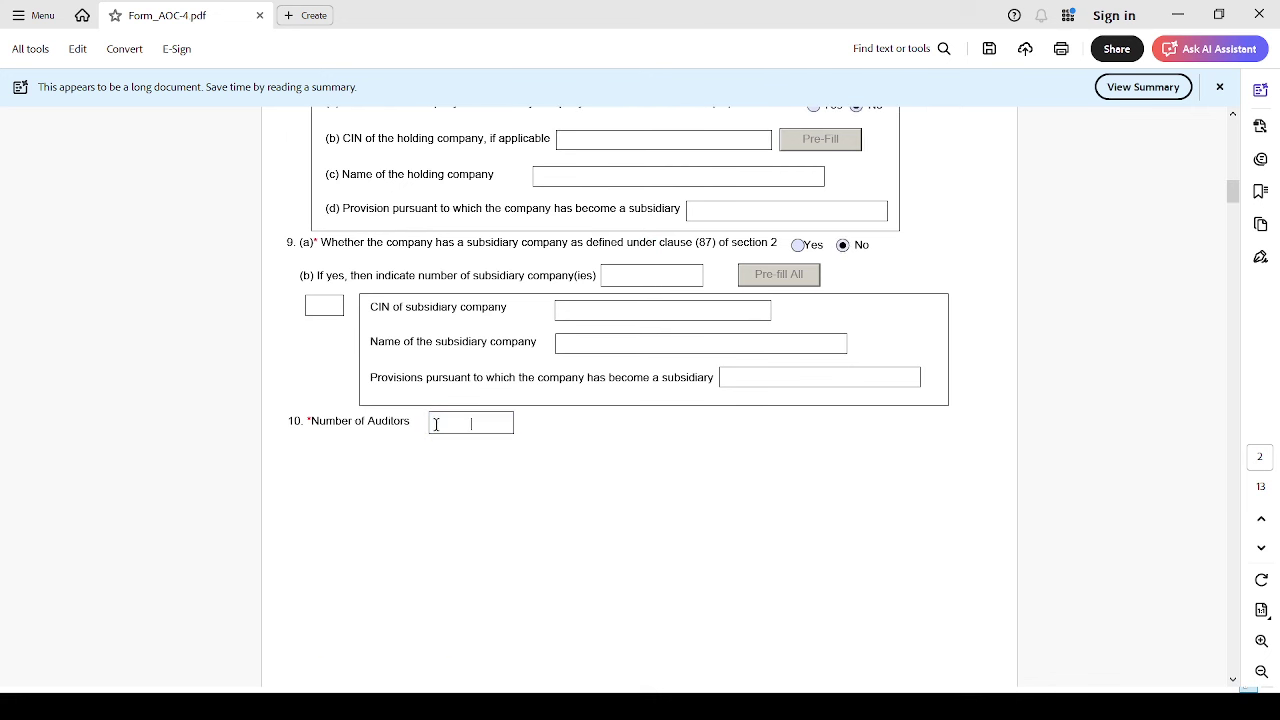
pyautogui.click(469, 546)
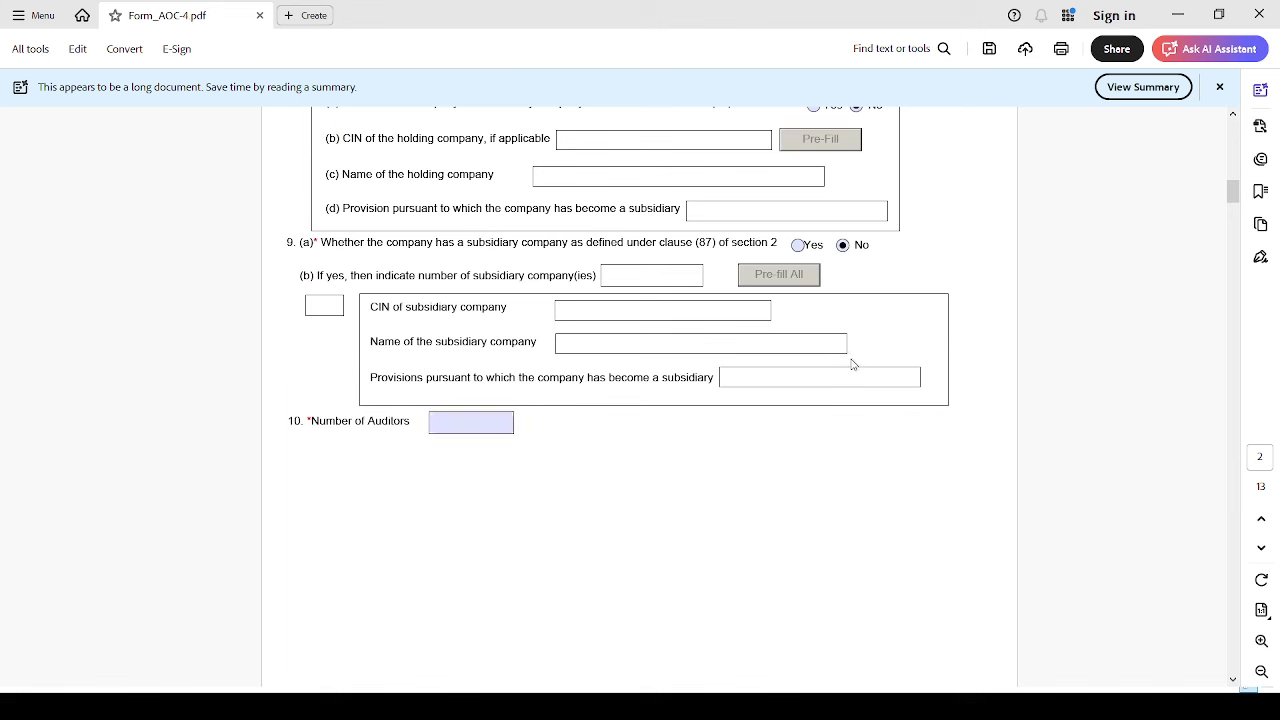
pyautogui.click(474, 424)
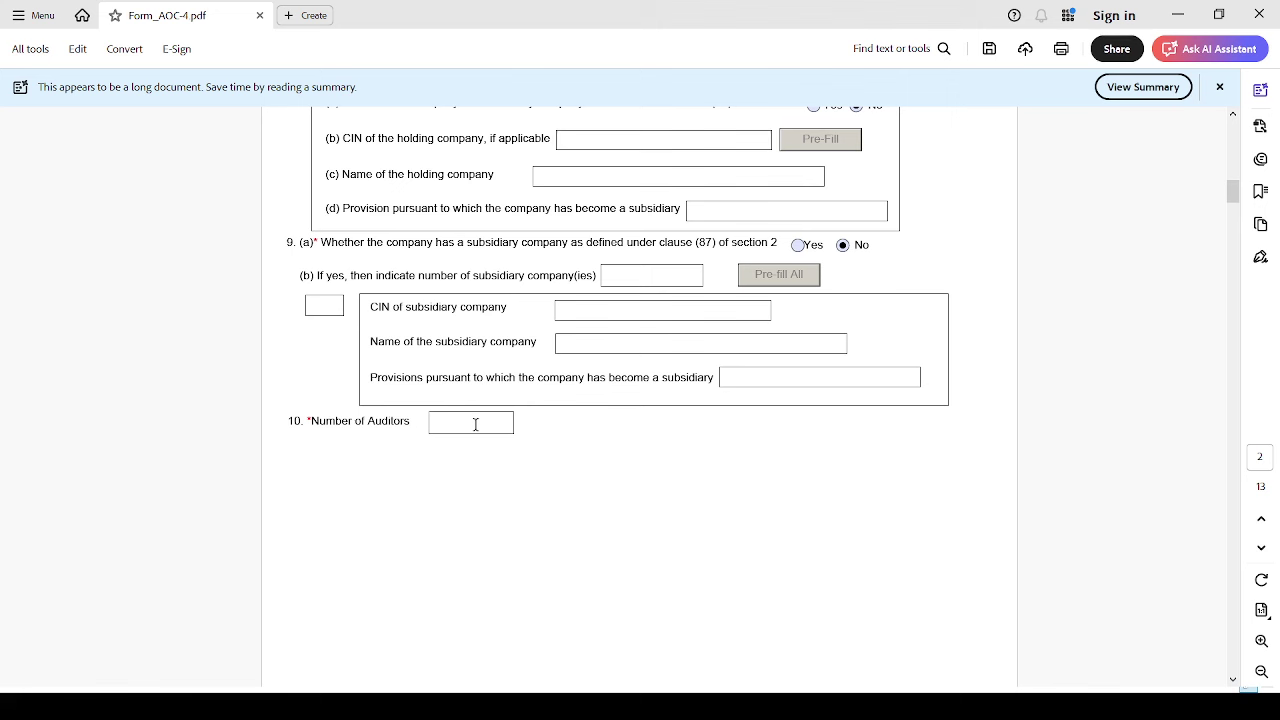
pyautogui.write('1')
pyautogui.click(594, 614)
# Examine the auditor details table, from the income-tax PAN, category and SRN of Form ADT-1 to the address and signing member fields
pyautogui.scroll(-3, 593, 611)
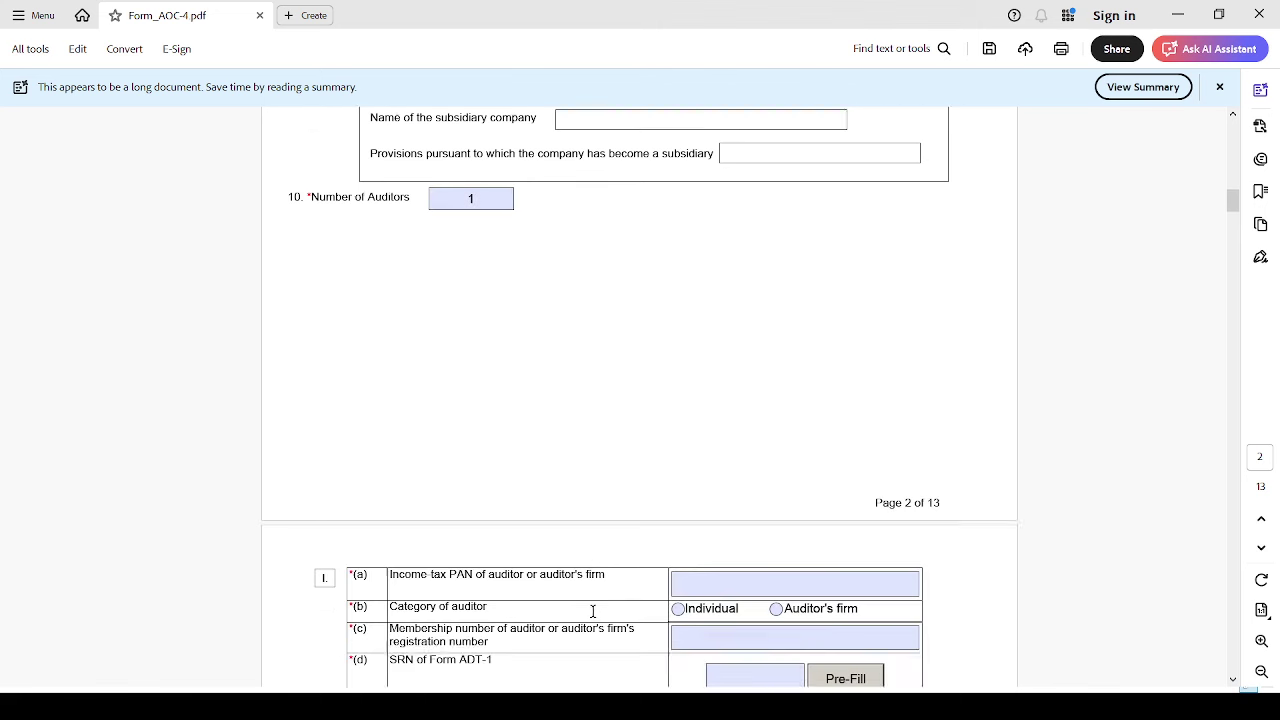
pyautogui.scroll(-2, 593, 611)
pyautogui.scroll(-1, 591, 612)
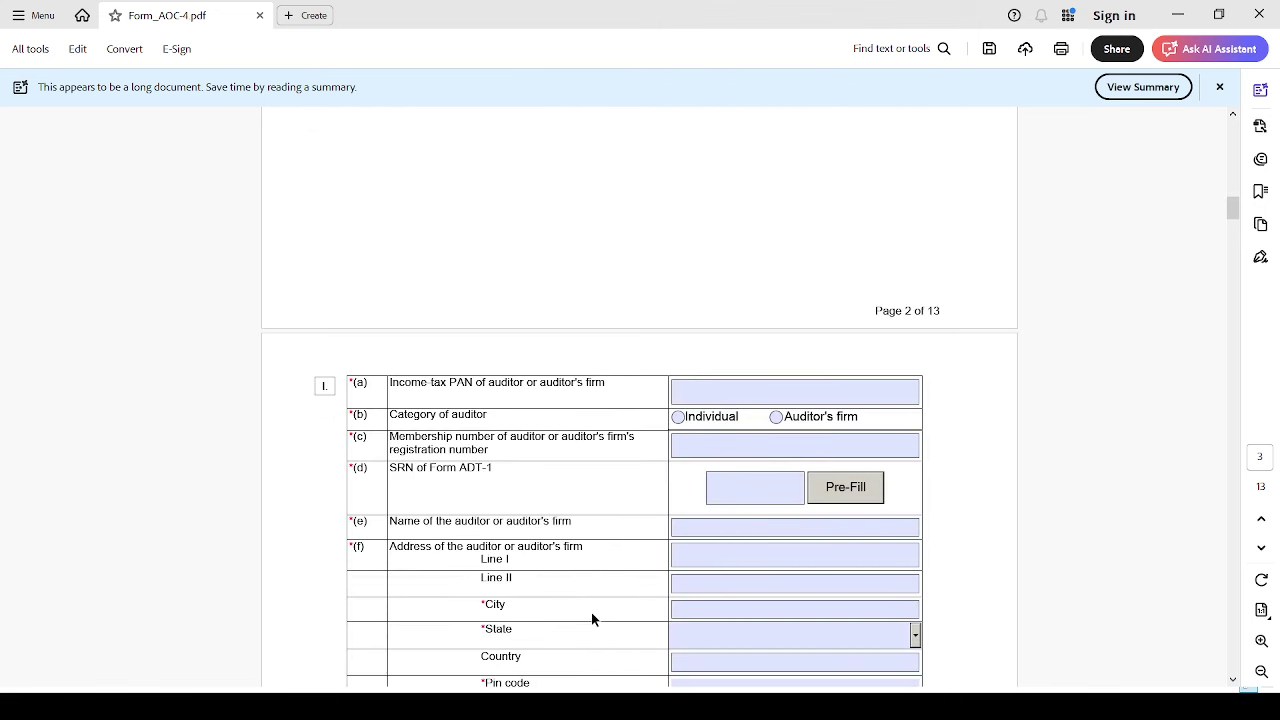
pyautogui.scroll(-1, 591, 612)
pyautogui.scroll(-1, 591, 620)
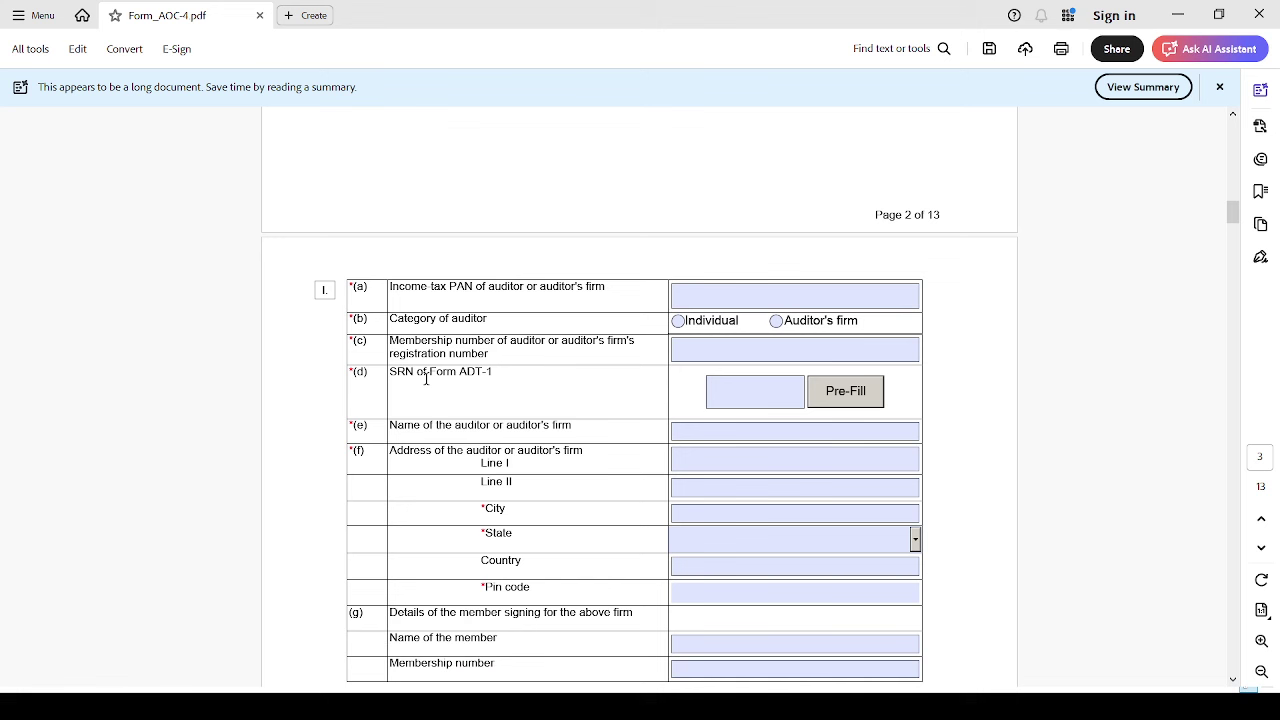
pyautogui.click(745, 398)
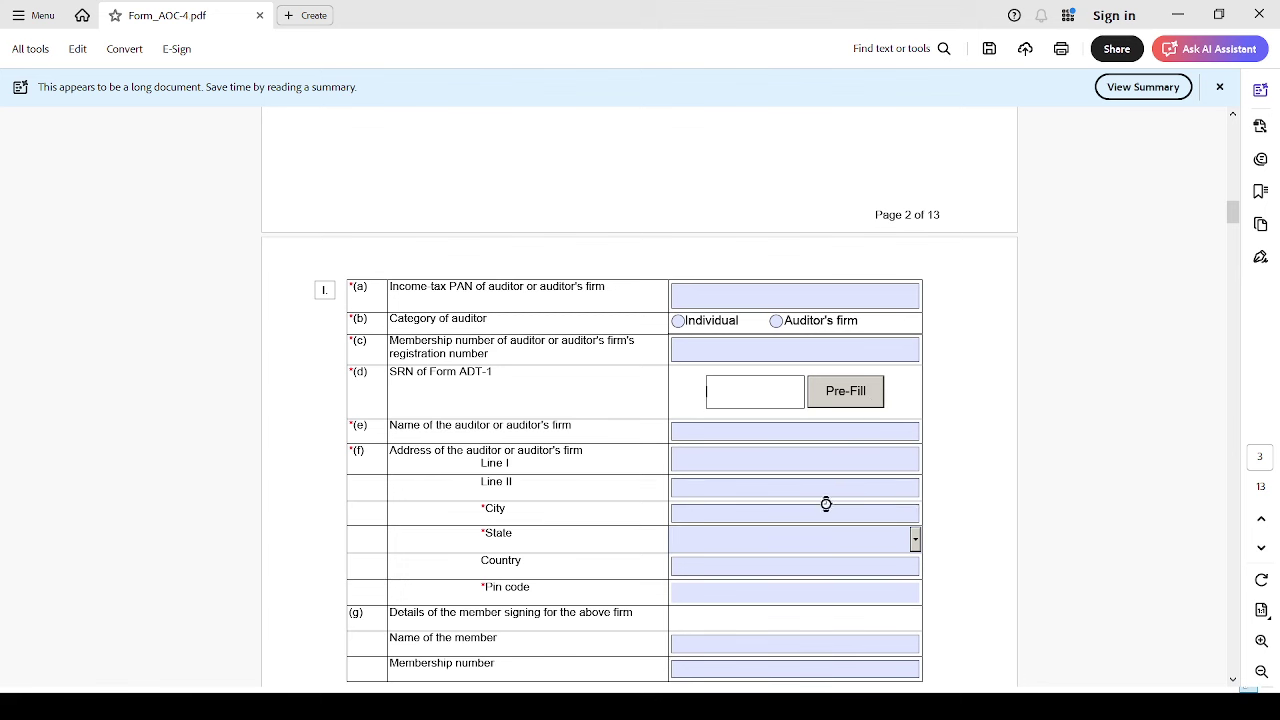
pyautogui.scroll(-1, 826, 503)
pyautogui.click(788, 580)
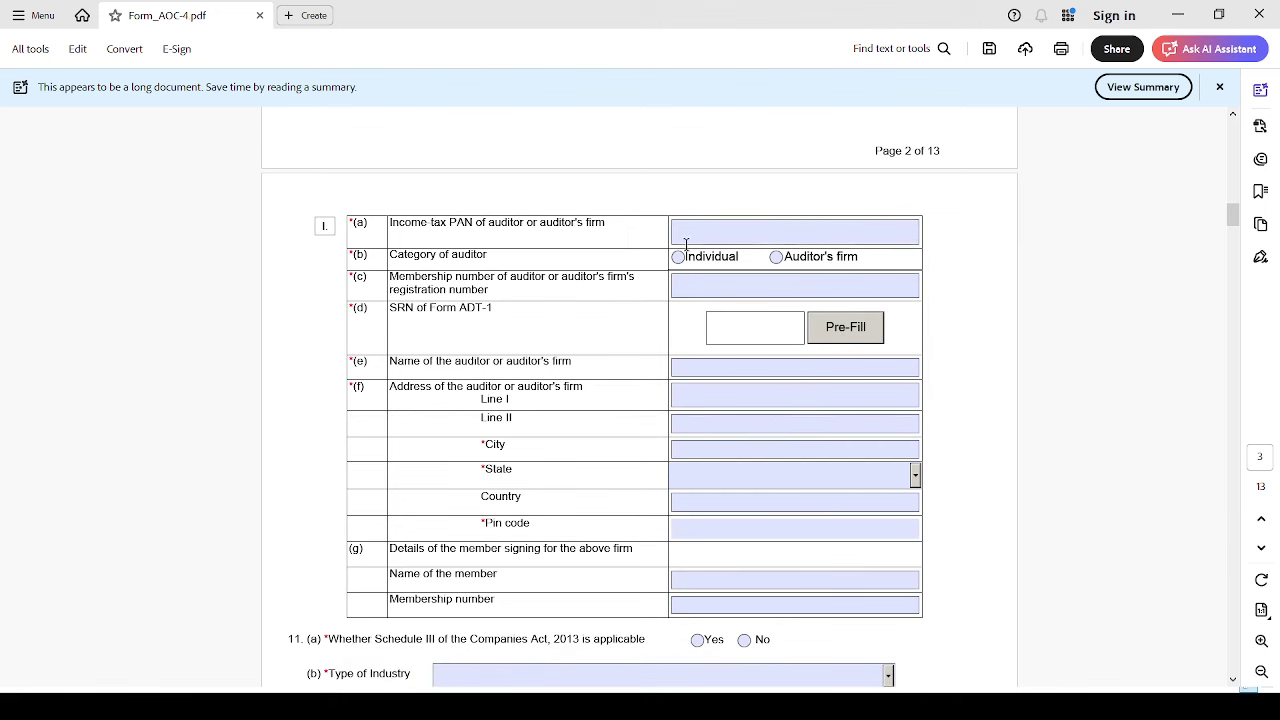
pyautogui.scroll(-1, 787, 497)
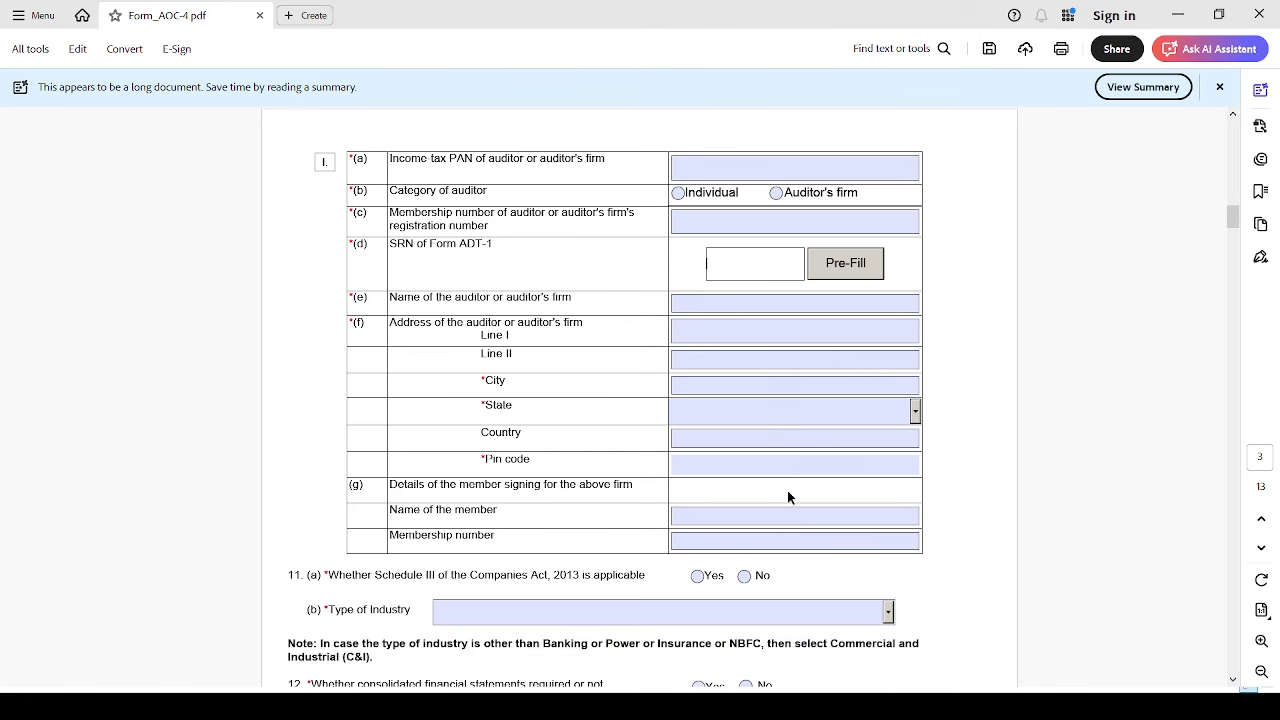
pyautogui.click(737, 514)
pyautogui.click(737, 546)
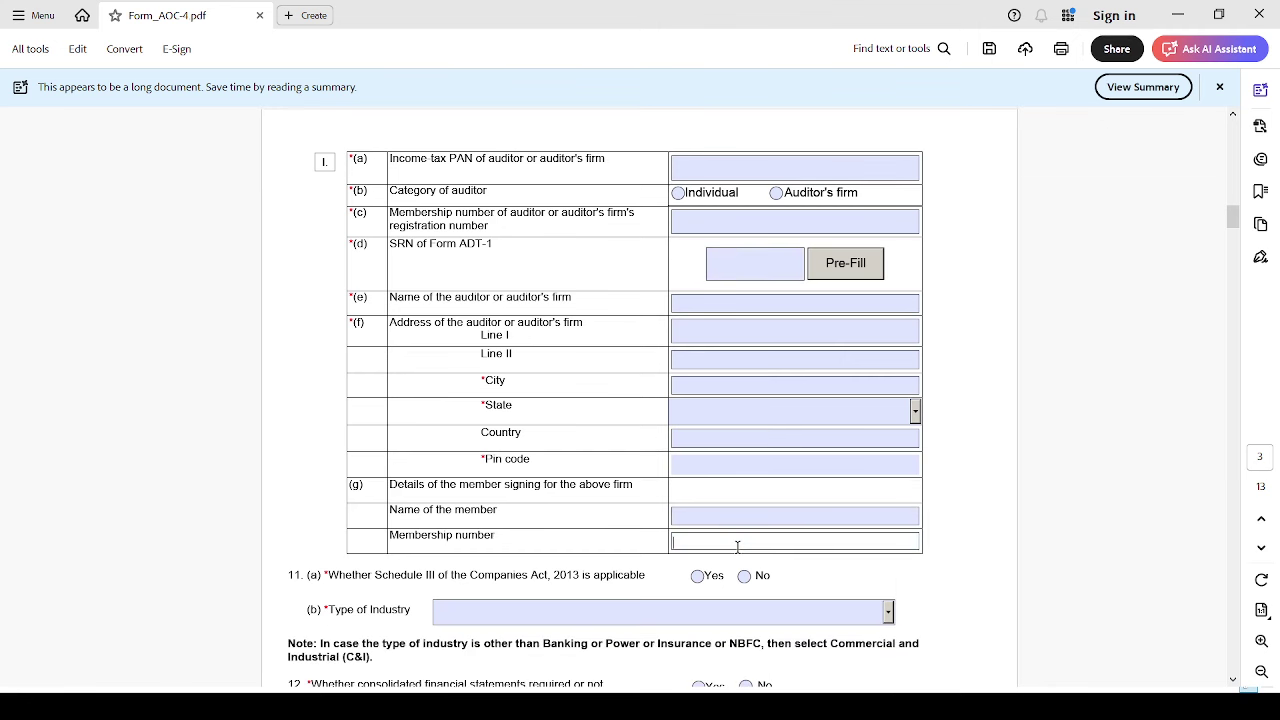
# Read the Schedule III question in item 11(a), and set the type of industry in 11(b) to Commercial & Industrial
pyautogui.scroll(-3, 737, 546)
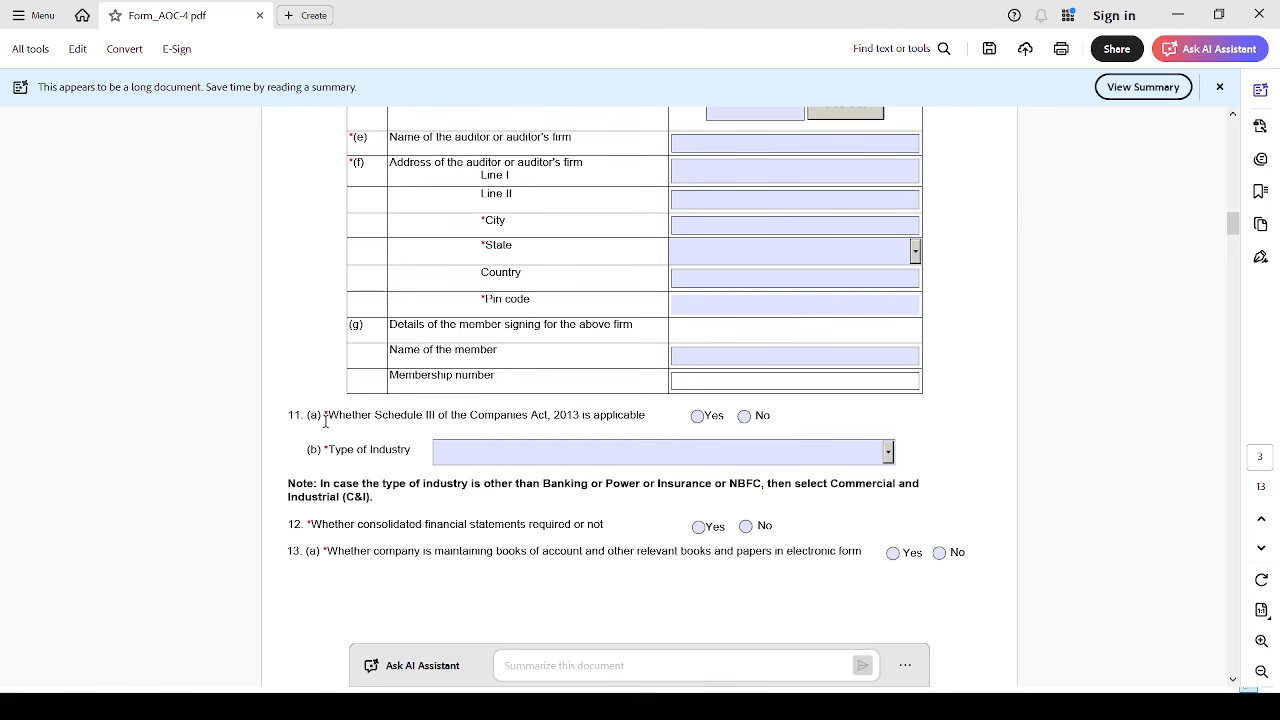
pyautogui.doubleClick(398, 415)
pyautogui.moveTo(425, 415); pyautogui.dragTo(613, 418)
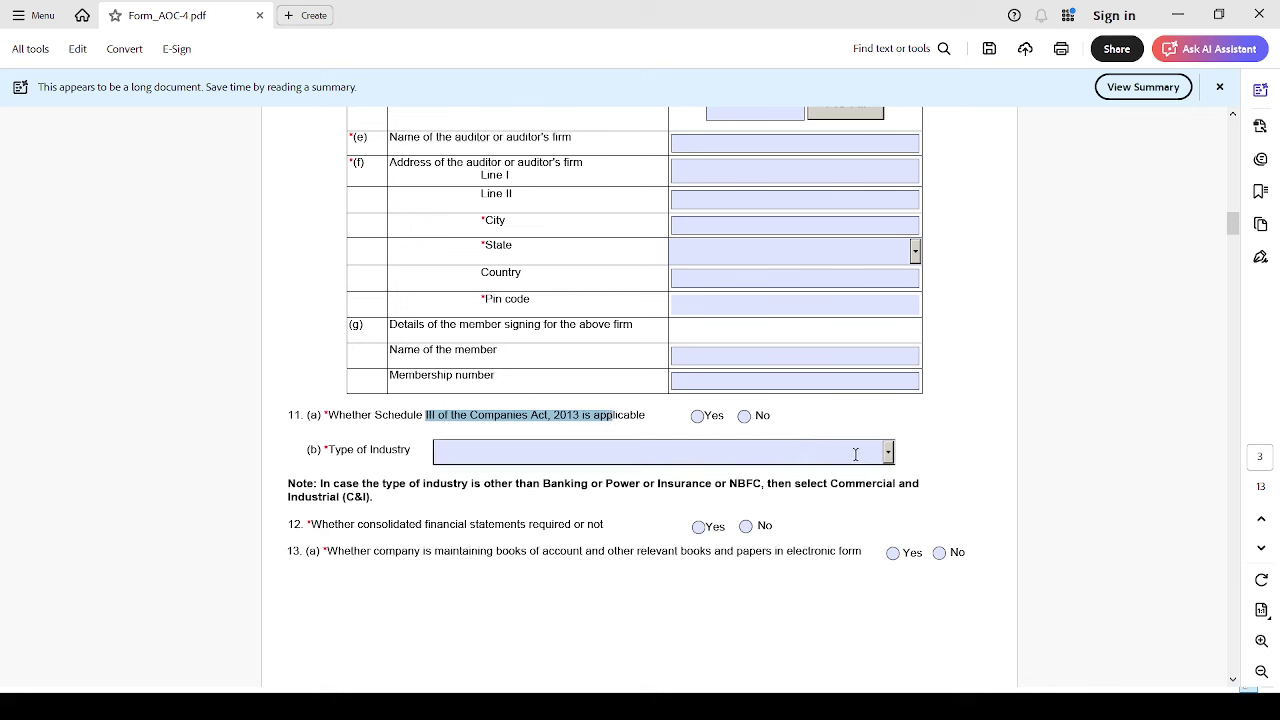
pyautogui.click(889, 455)
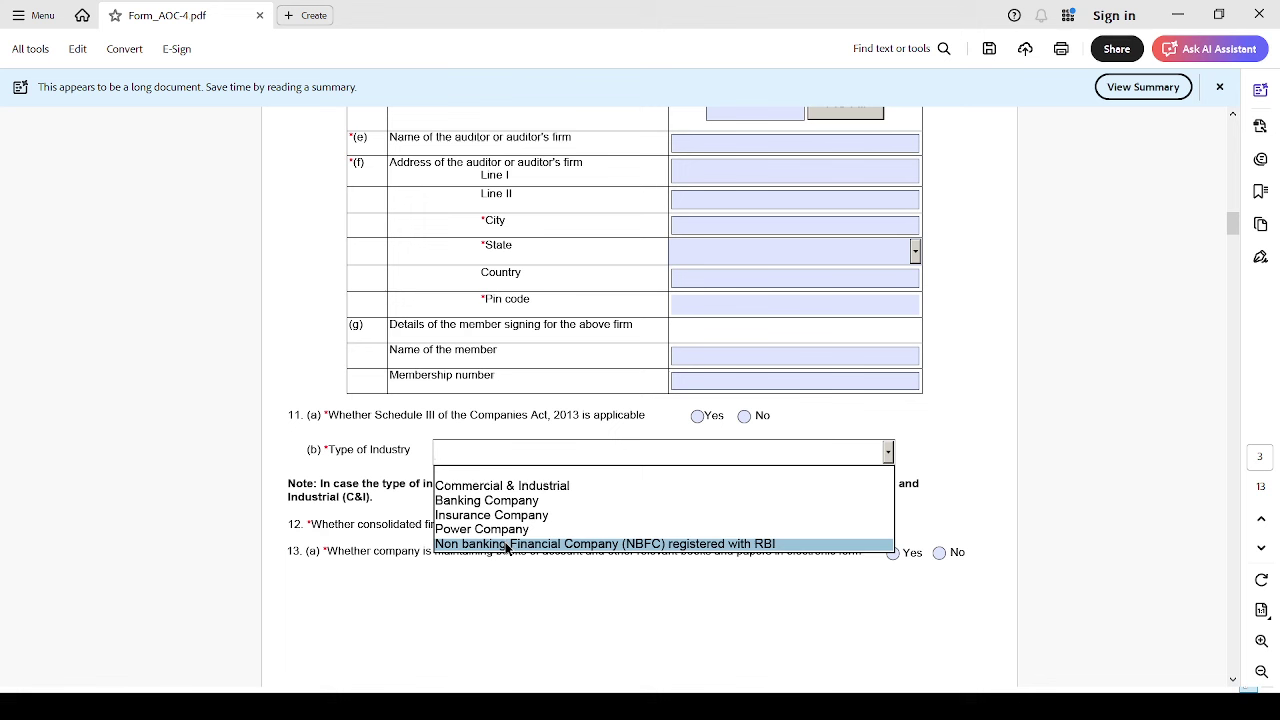
pyautogui.click(505, 487)
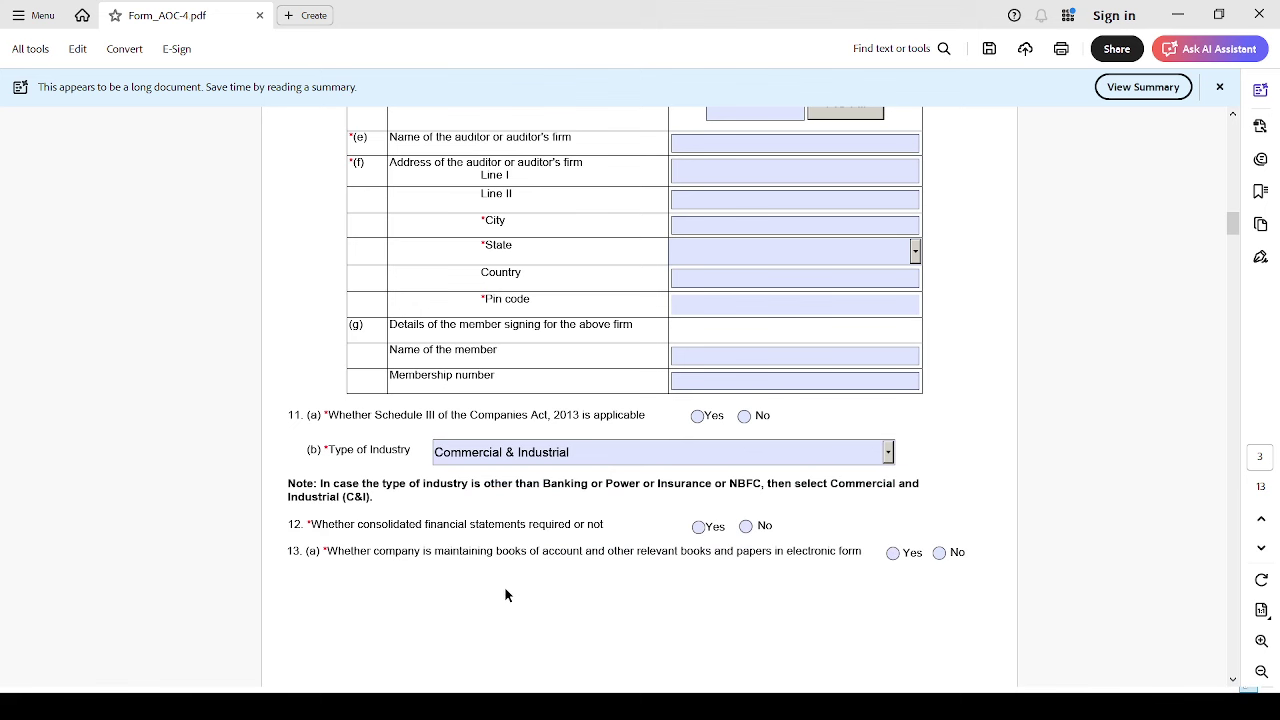
# Answer No in item 12 on whether consolidated financial statements are required
pyautogui.scroll(-1, 504, 594)
pyautogui.moveTo(589, 428); pyautogui.dragTo(411, 427)
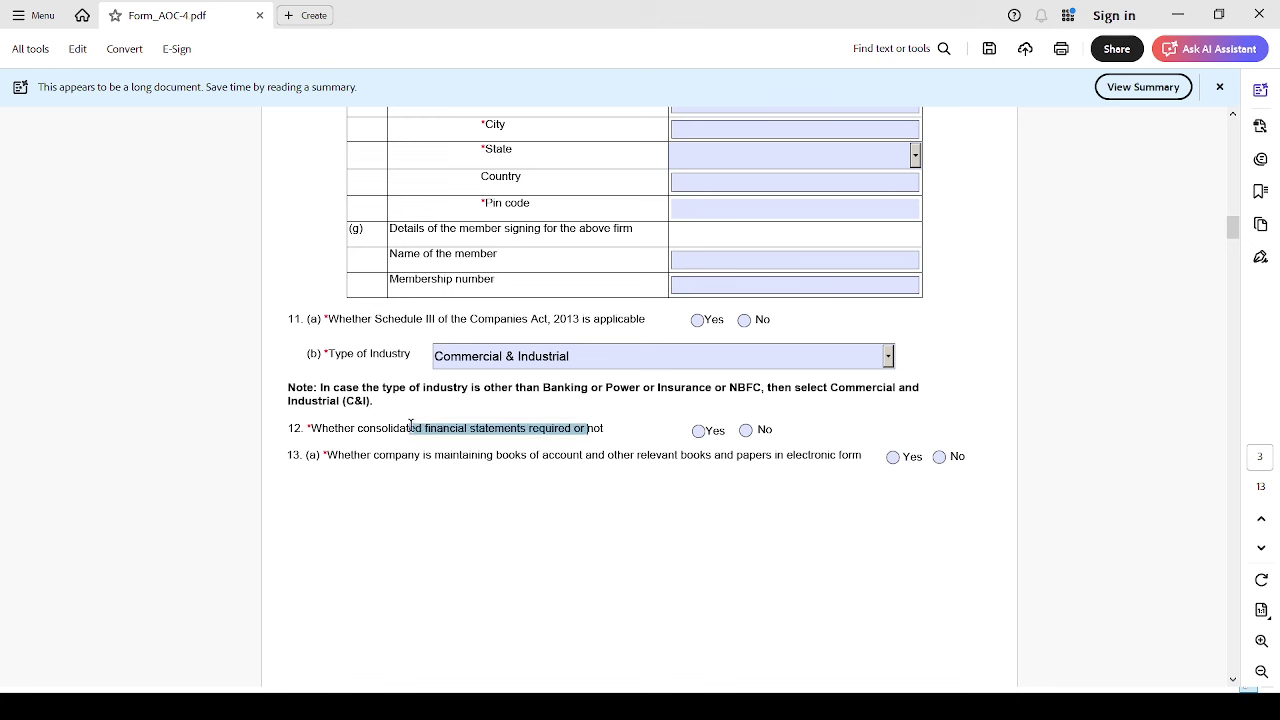
pyautogui.click(517, 530)
pyautogui.moveTo(413, 668)
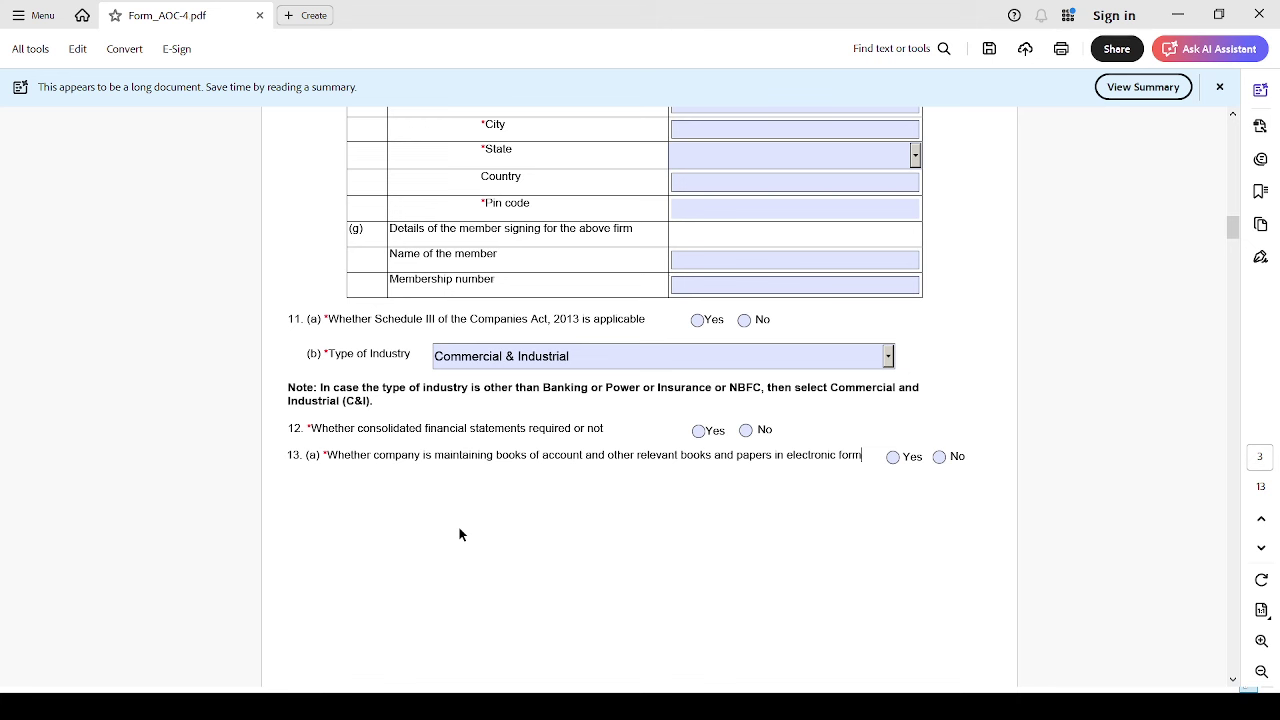
pyautogui.moveTo(345, 428); pyautogui.dragTo(464, 435)
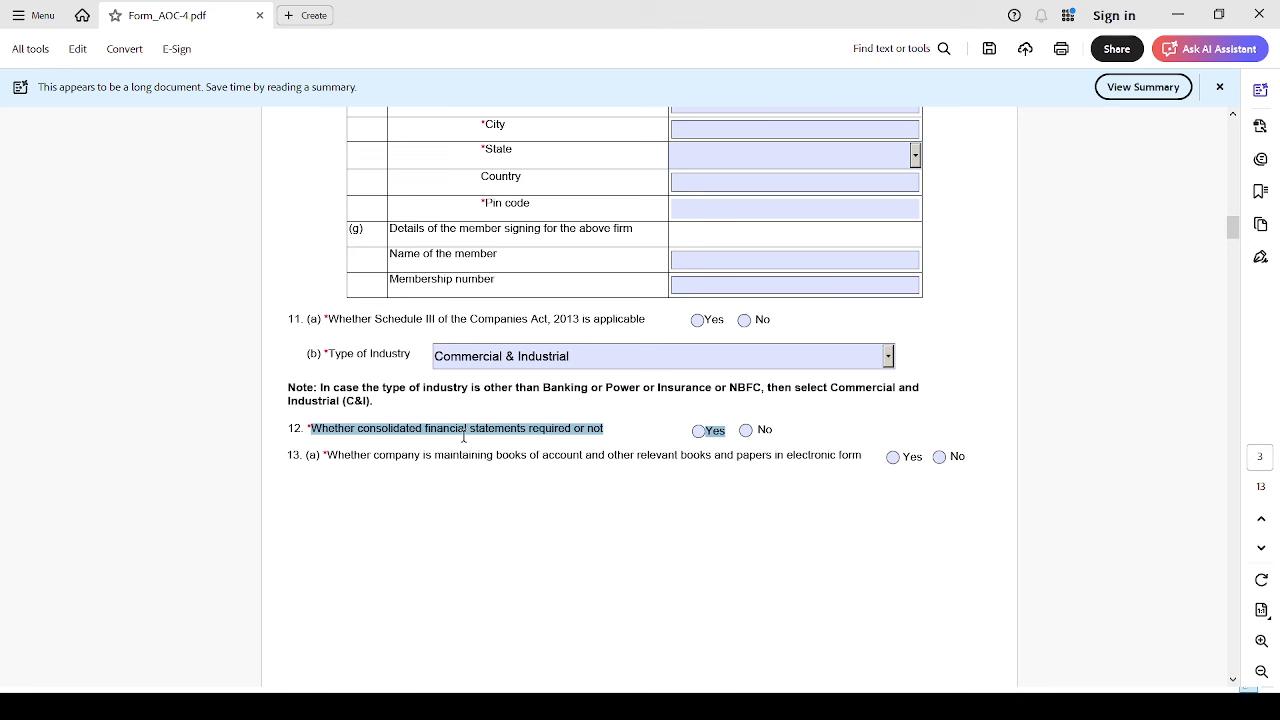
pyautogui.click(746, 430)
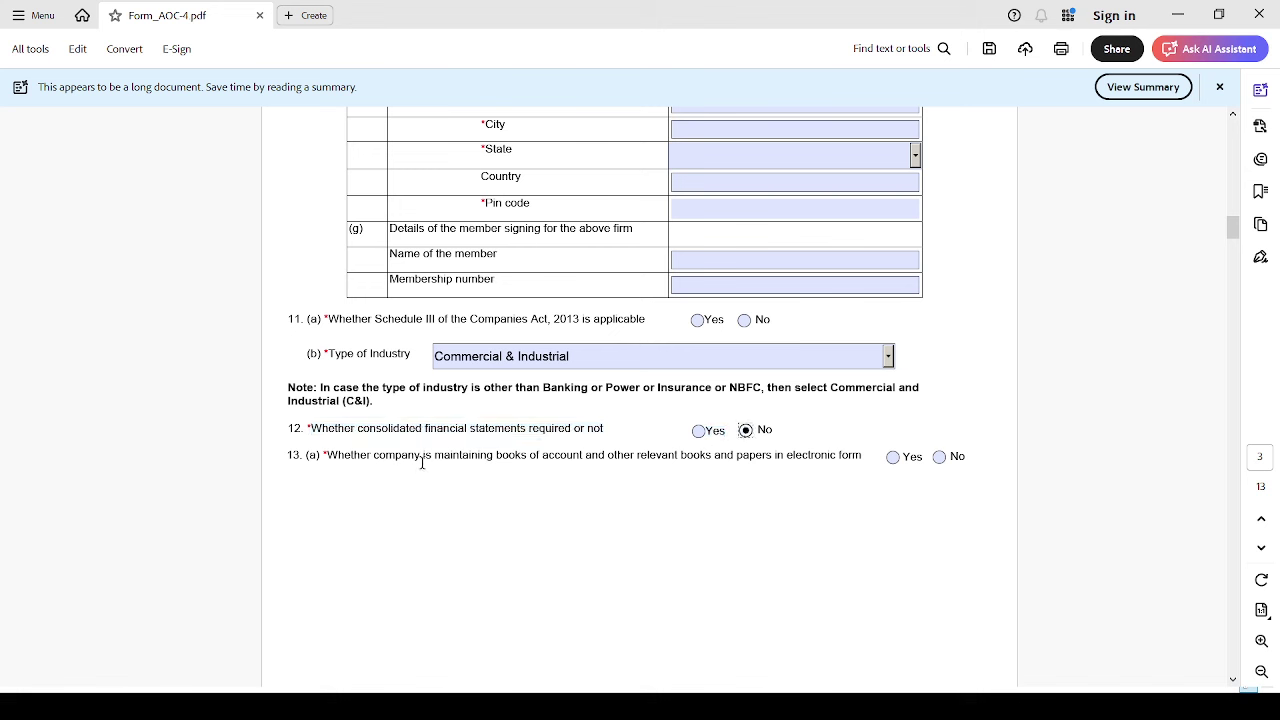
# Compare both answers in item 13(a) on keeping books of account in electronic form, review the server address fields, and answer No
pyautogui.moveTo(586, 457); pyautogui.dragTo(636, 457)
pyautogui.moveTo(476, 463); pyautogui.dragTo(864, 454)
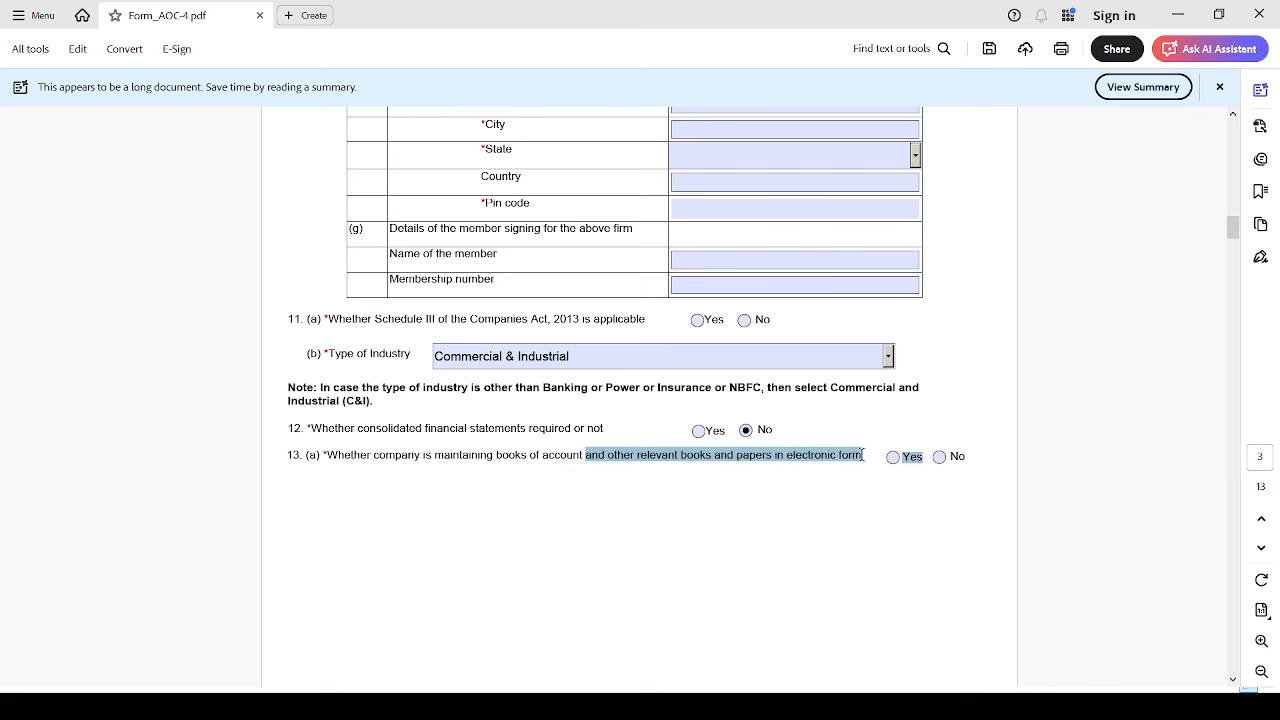
pyautogui.click(892, 457)
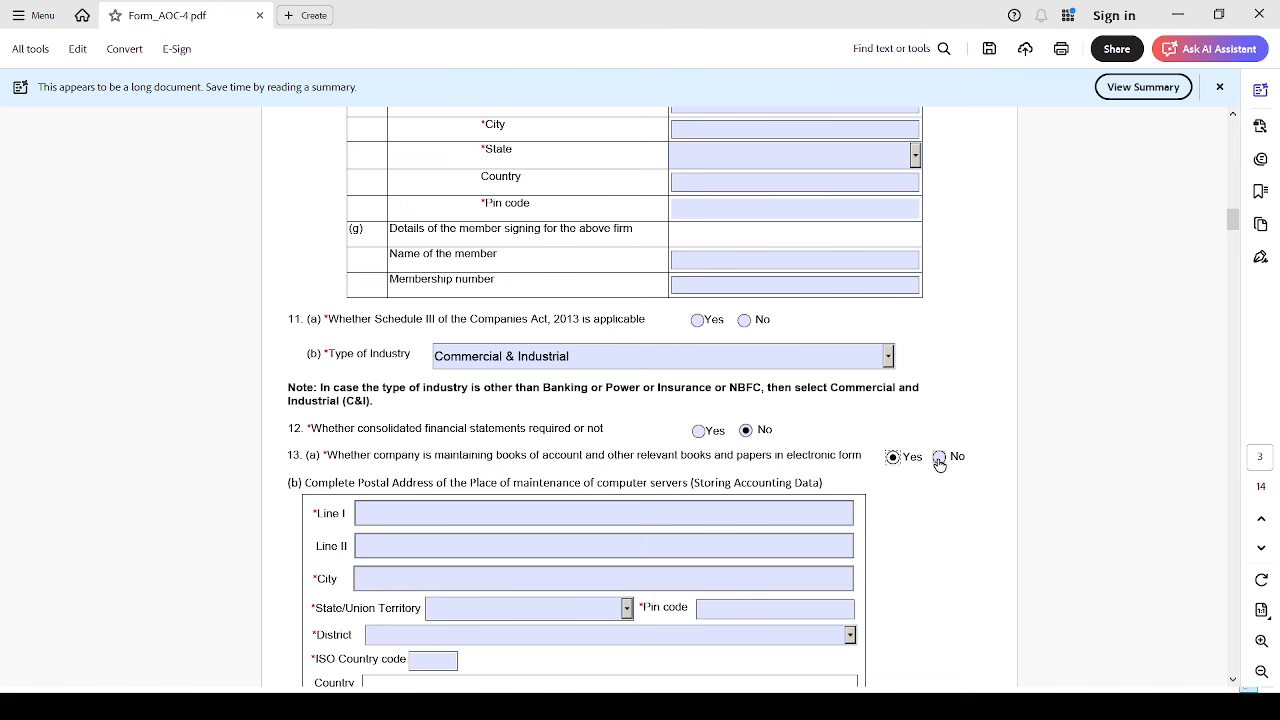
pyautogui.click(939, 458)
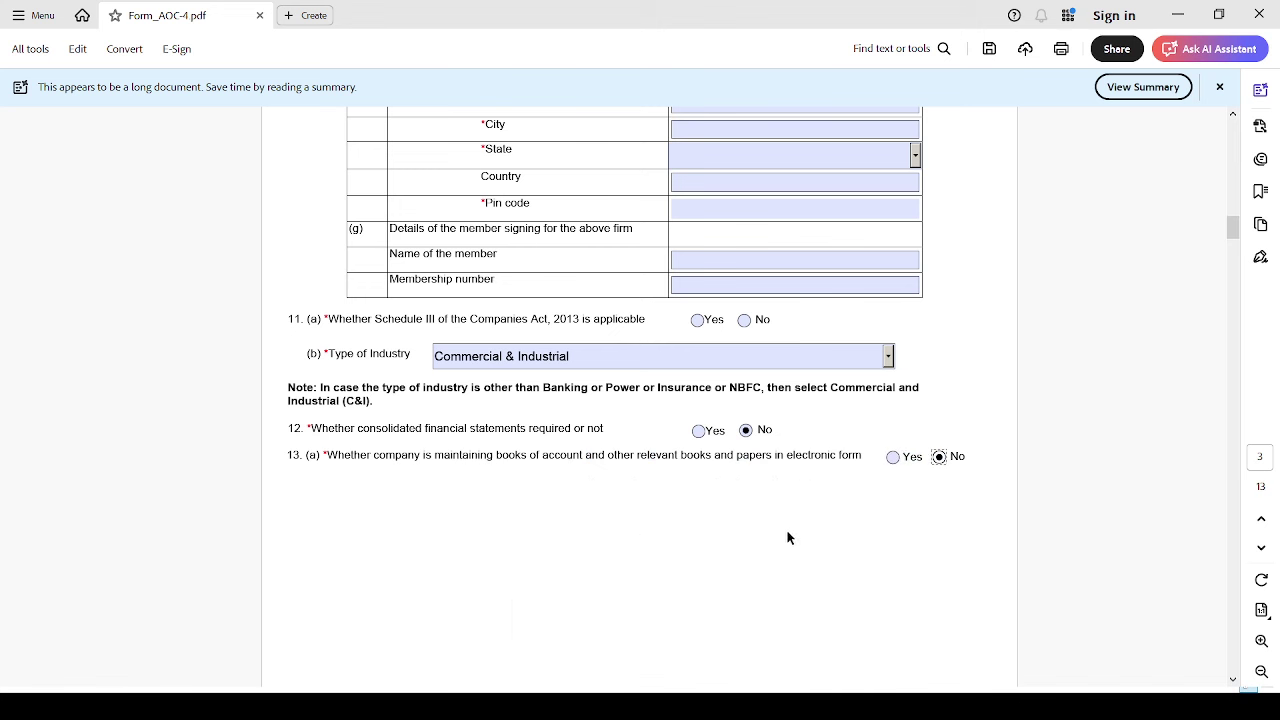
pyautogui.click(892, 457)
pyautogui.scroll(-2, 752, 525)
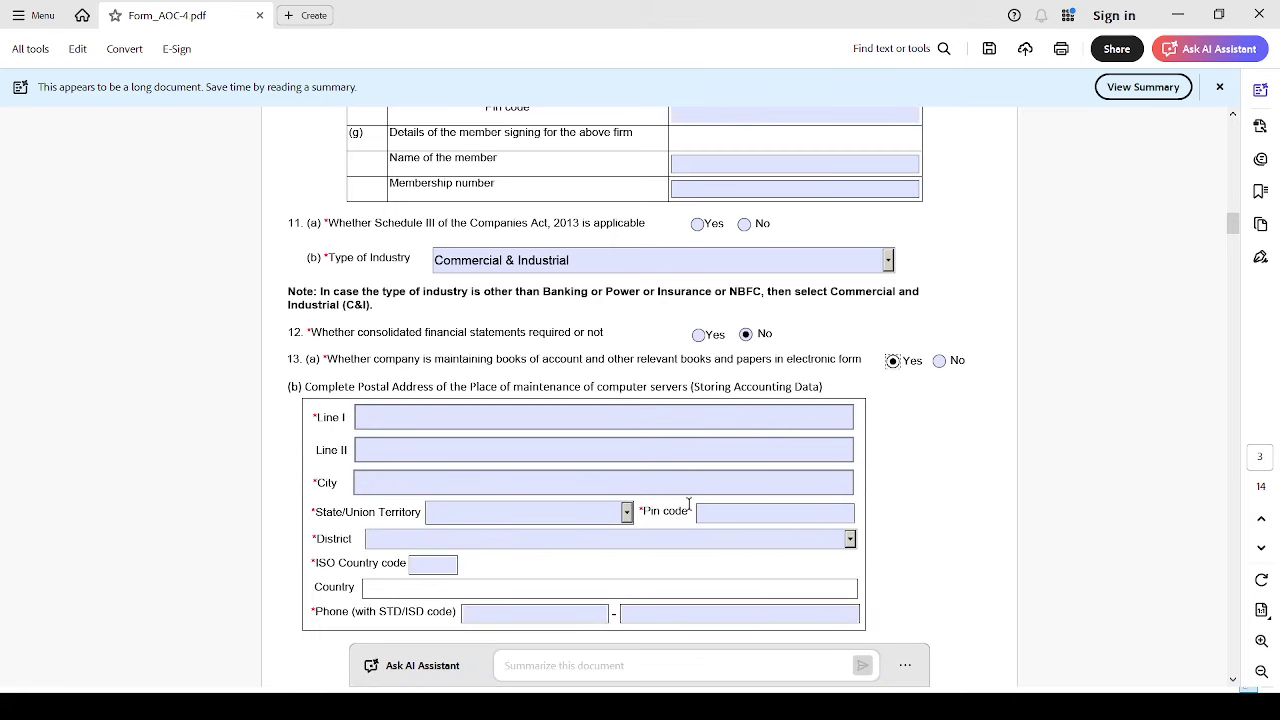
pyautogui.click(941, 362)
# Examine the Part-B Balance Sheet table and its current and previous reporting period date fields
pyautogui.scroll(-6, 940, 470)
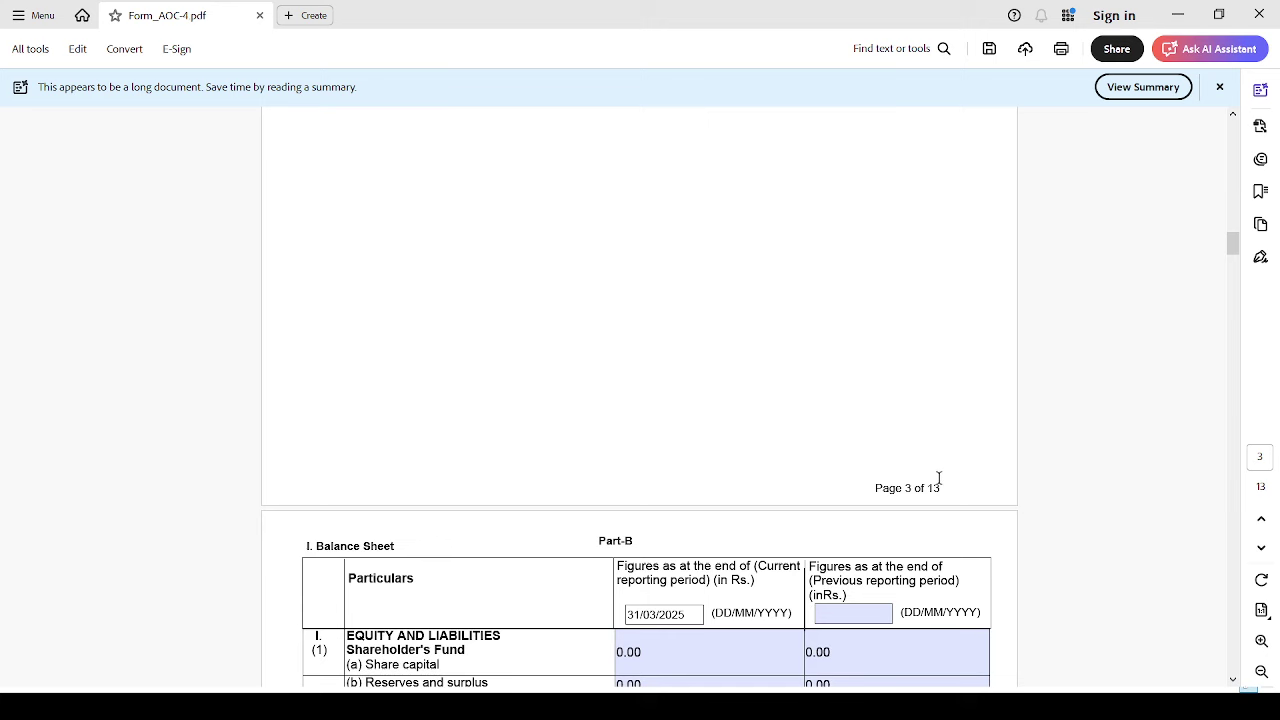
pyautogui.scroll(-2, 935, 480)
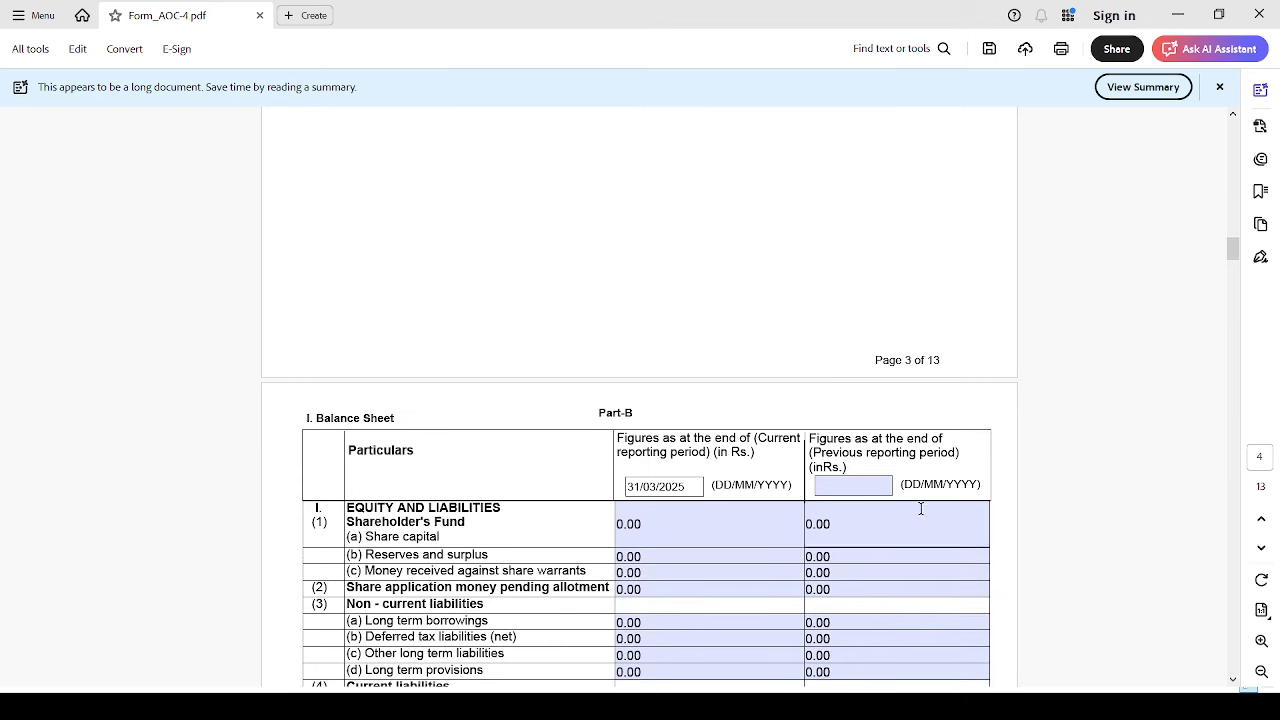
pyautogui.scroll(-3, 785, 568)
pyautogui.scroll(-1, 785, 568)
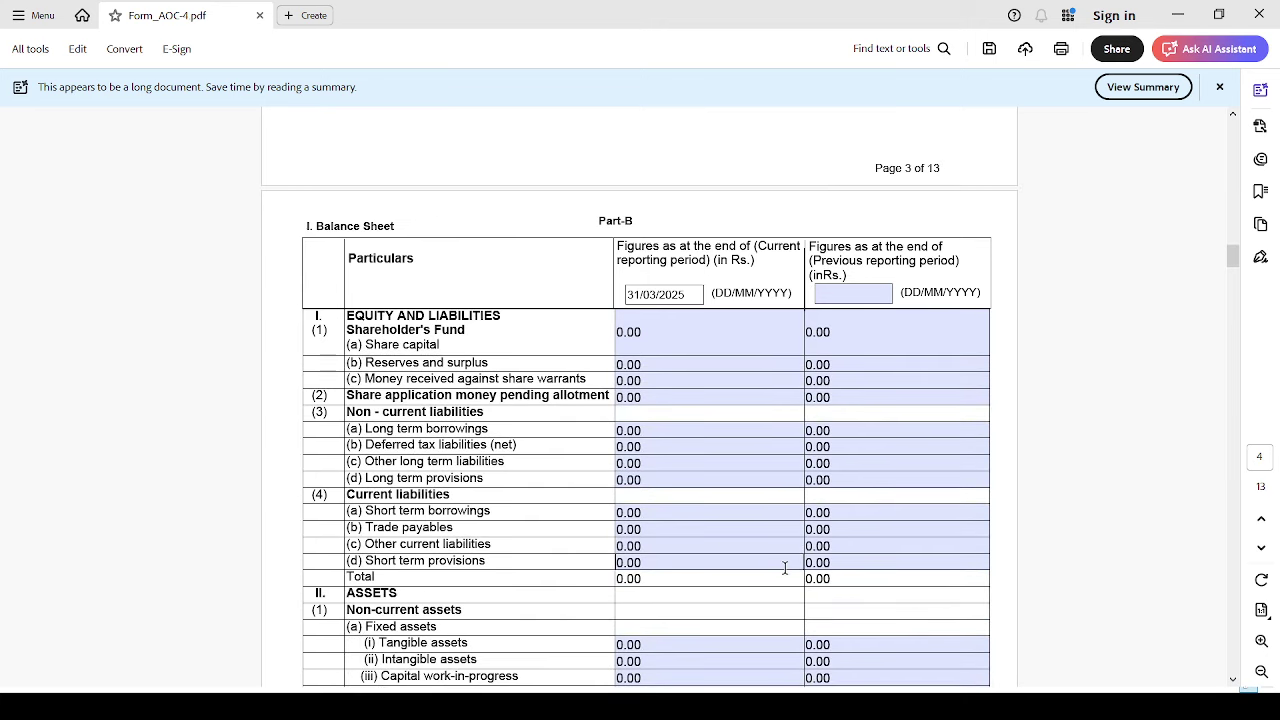
pyautogui.scroll(-1, 785, 568)
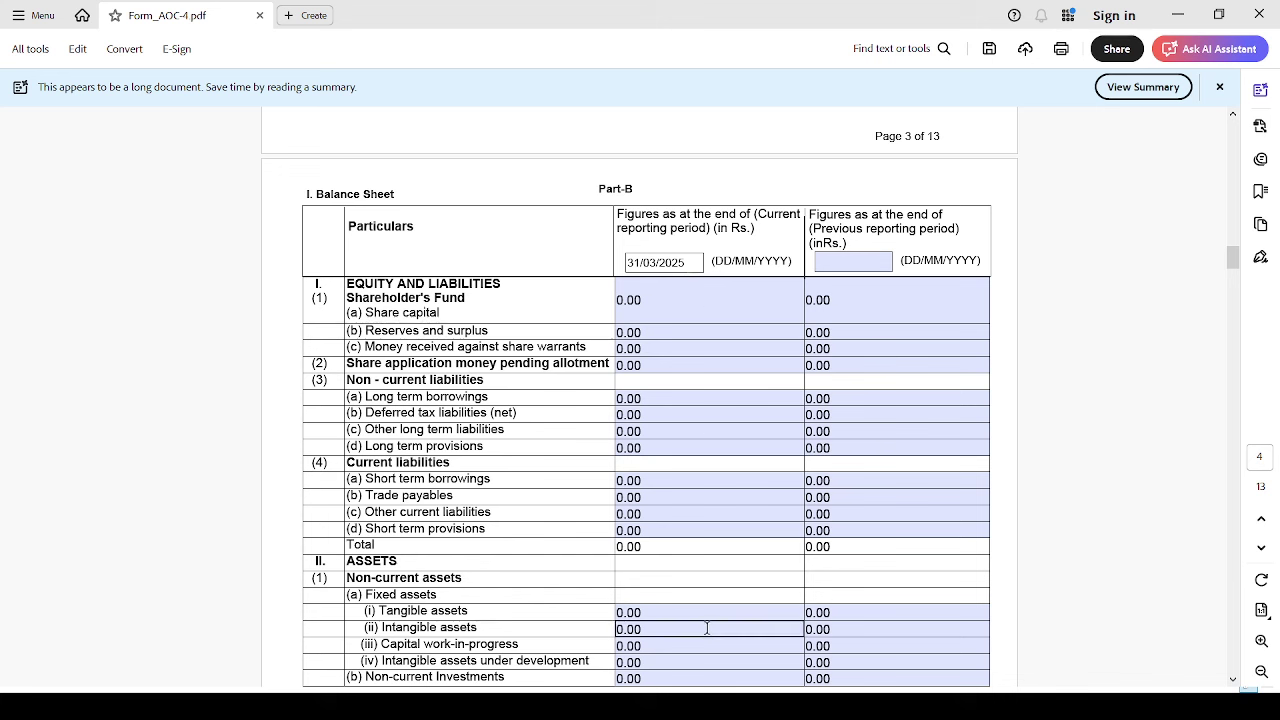
pyautogui.scroll(-1, 707, 629)
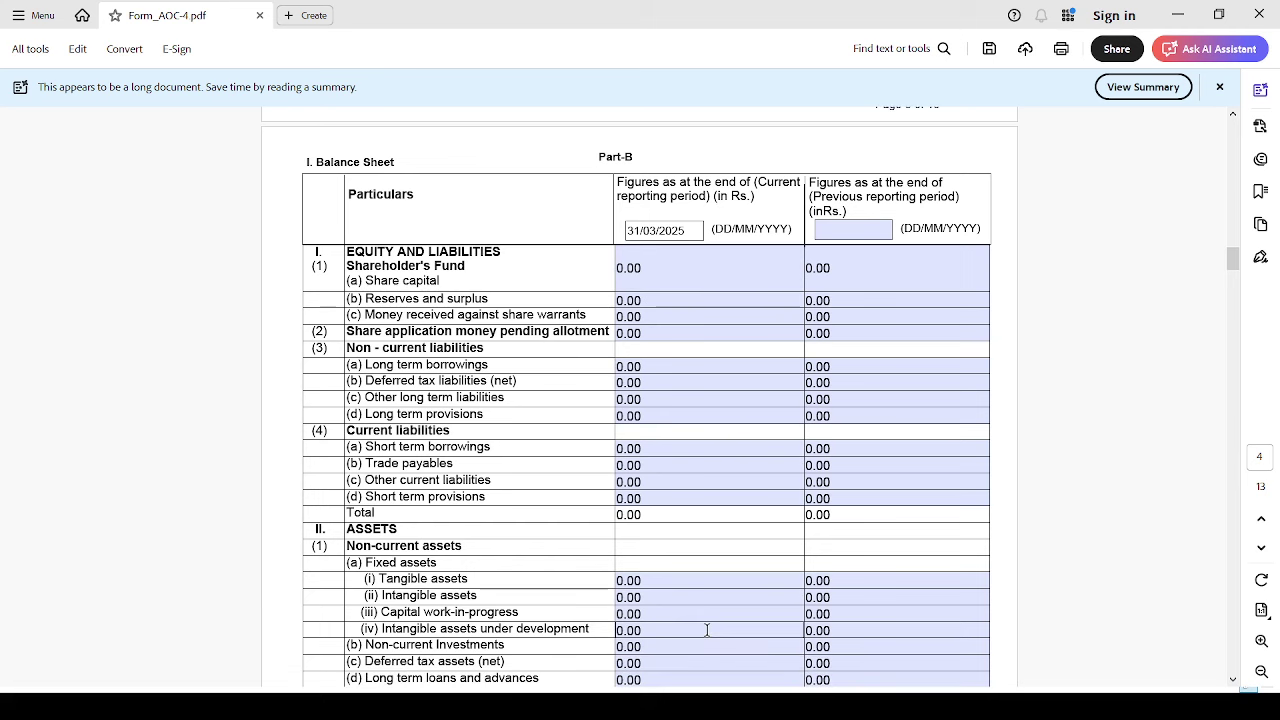
pyautogui.click(868, 235)
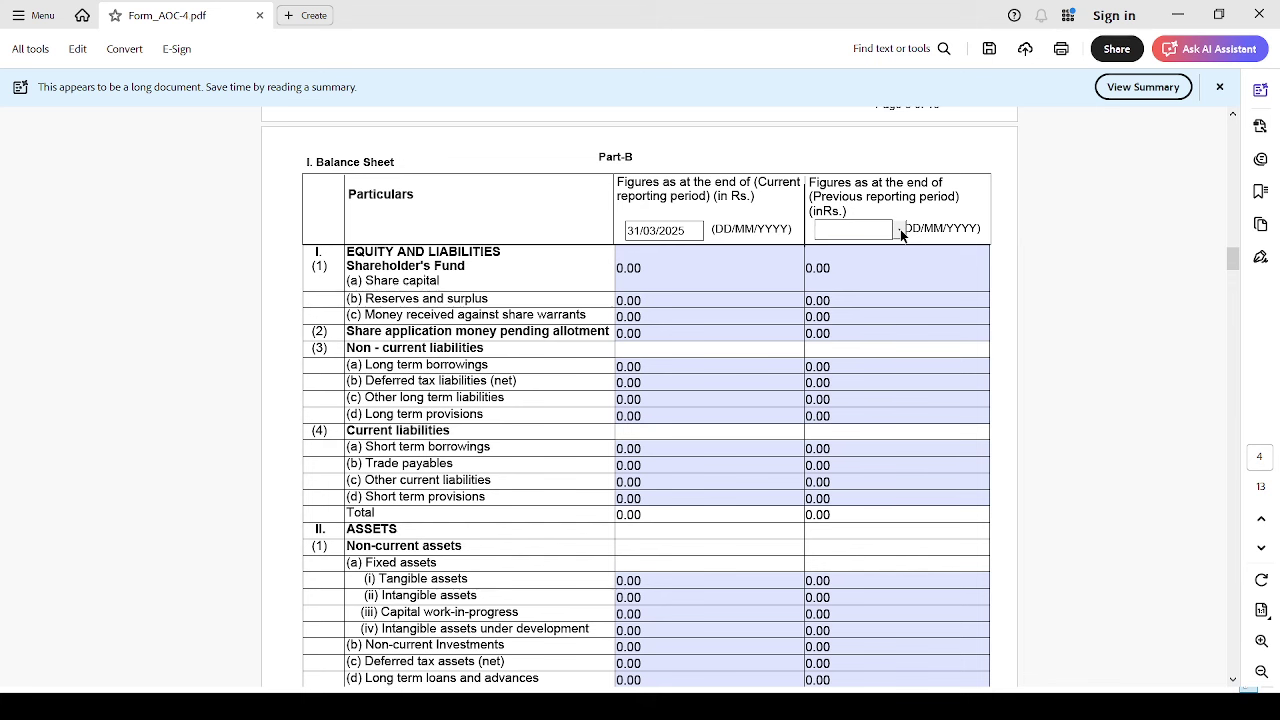
pyautogui.click(1036, 244)
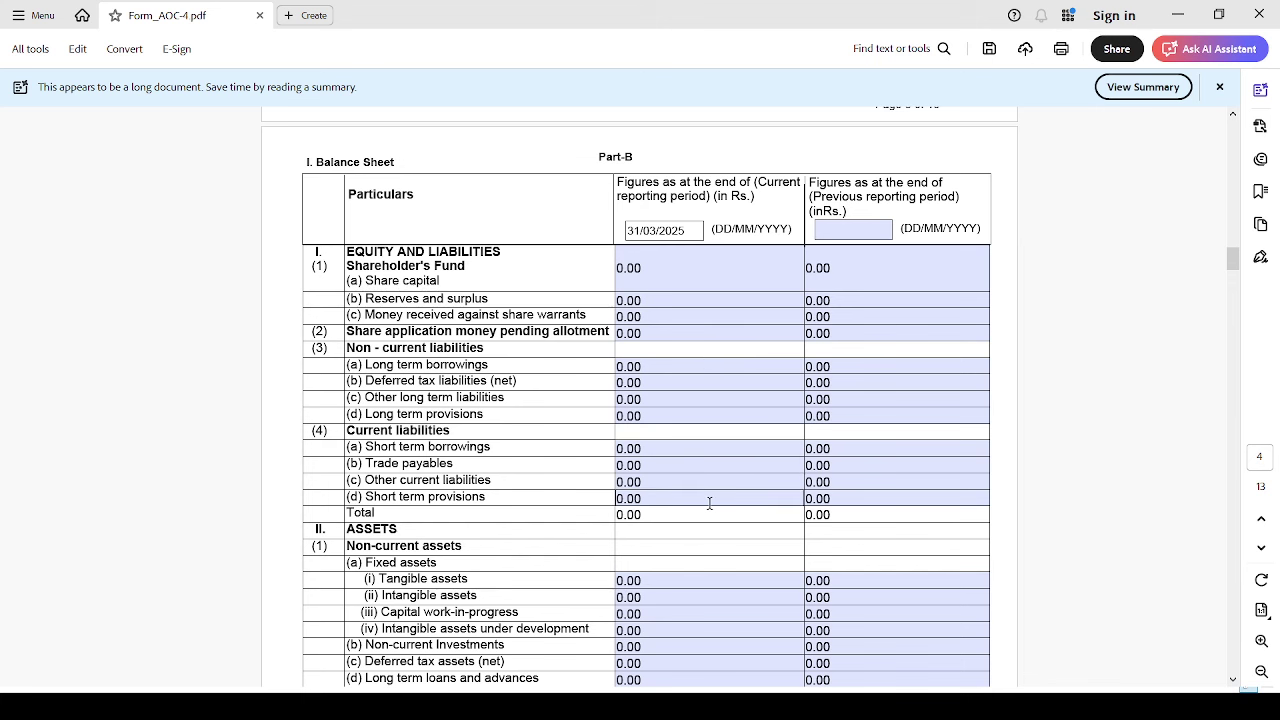
pyautogui.click(881, 232)
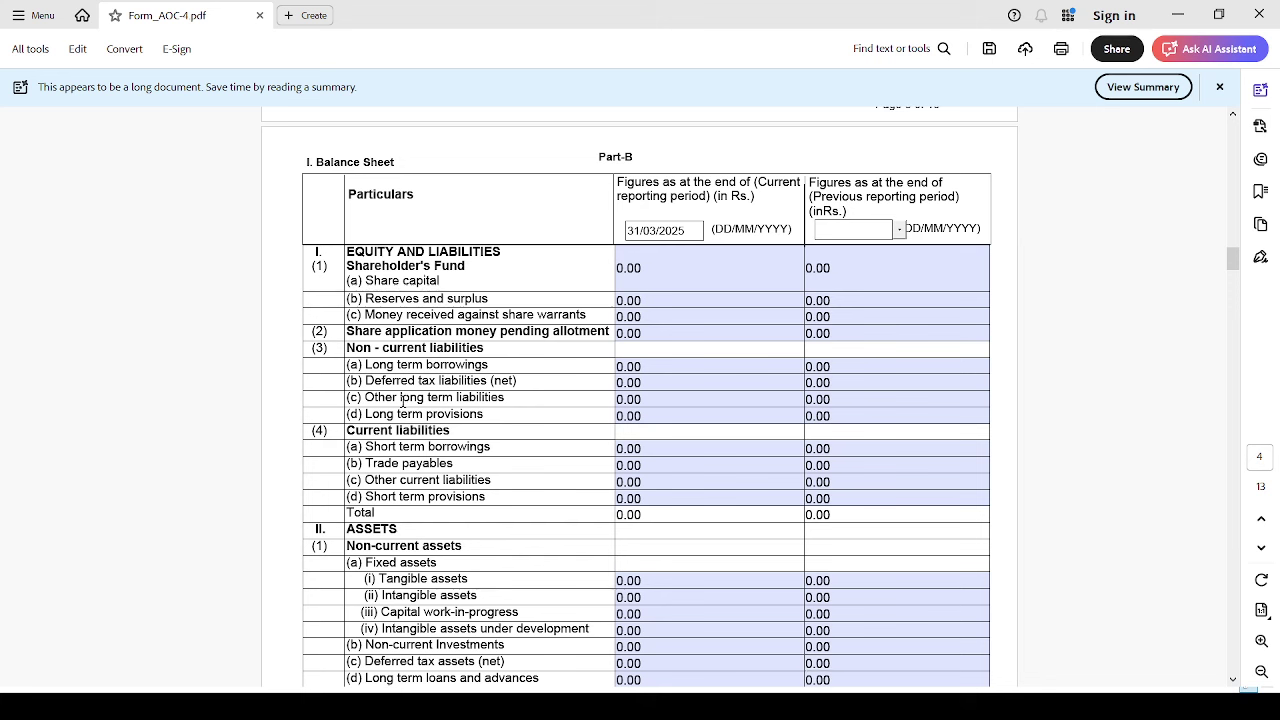
# Review the Balance Sheet particulars under Equity and Liabilities and Assets, including the total rows
pyautogui.moveTo(369, 266); pyautogui.dragTo(498, 314)
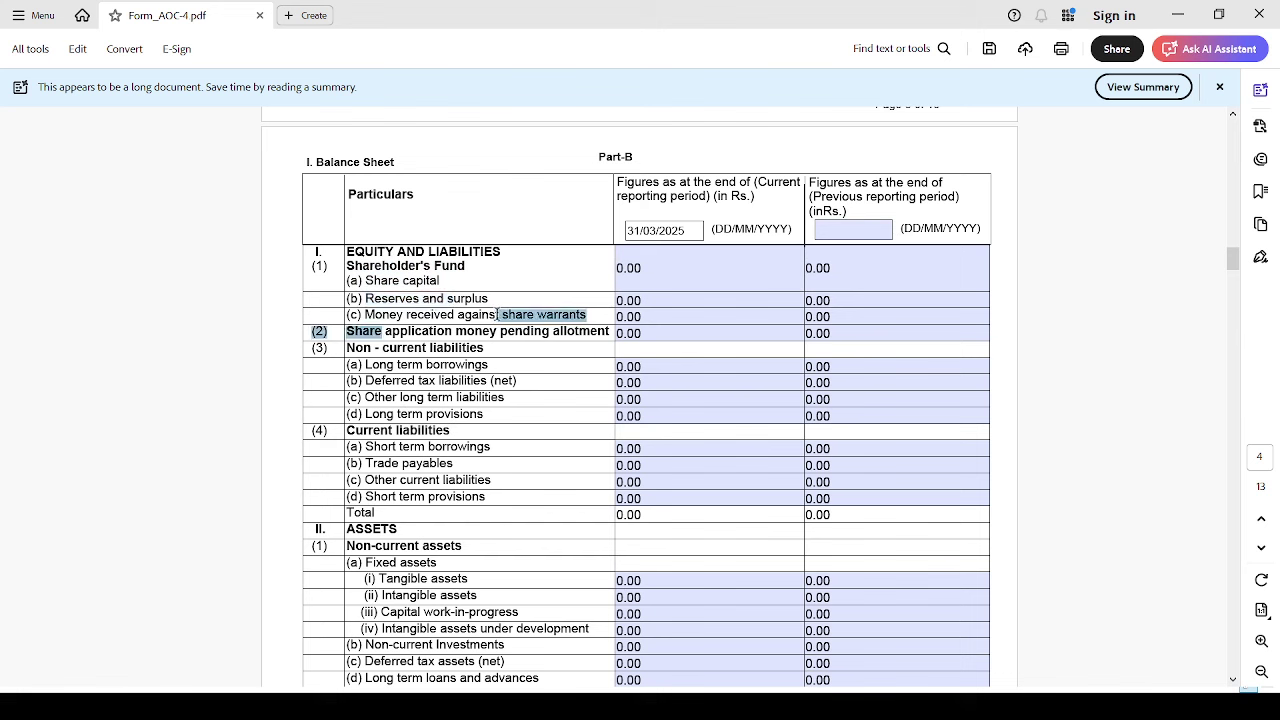
pyautogui.scroll(-1, 518, 405)
pyautogui.moveTo(377, 342); pyautogui.dragTo(450, 376)
pyautogui.doubleClick(381, 350)
pyautogui.click(381, 373)
pyautogui.click(427, 412)
pyautogui.scroll(-3, 420, 420)
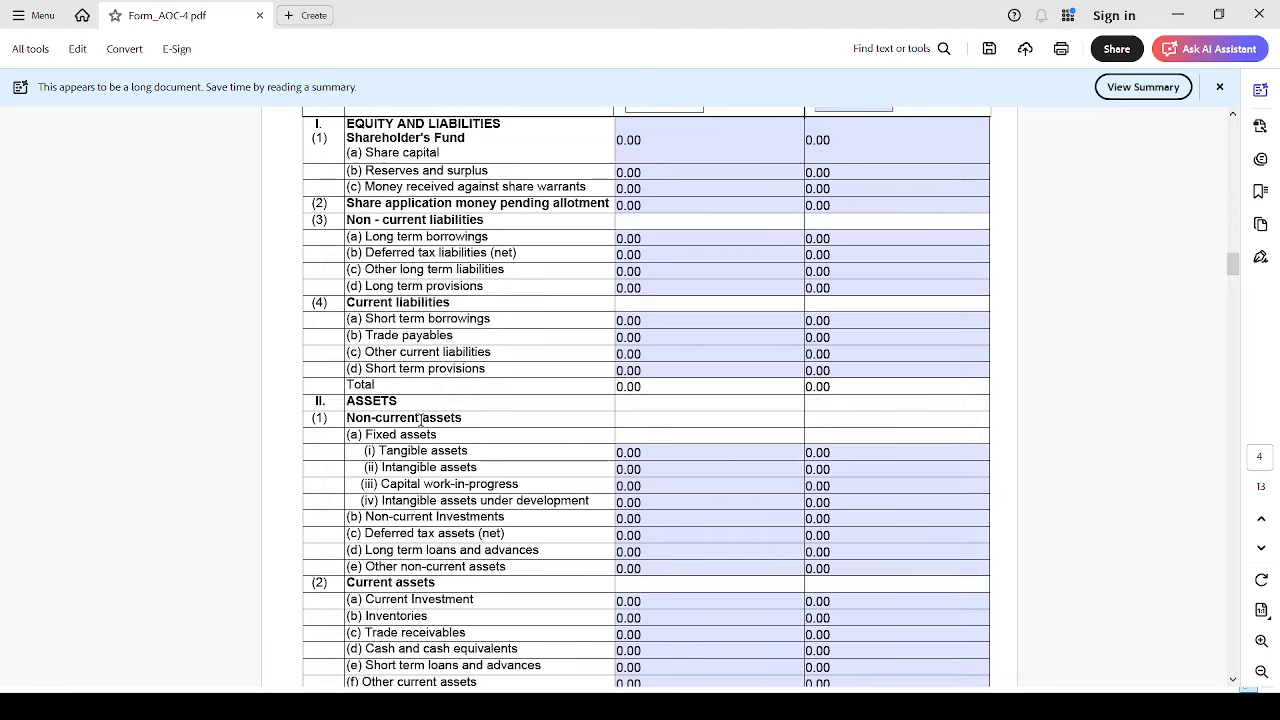
pyautogui.scroll(-3, 421, 417)
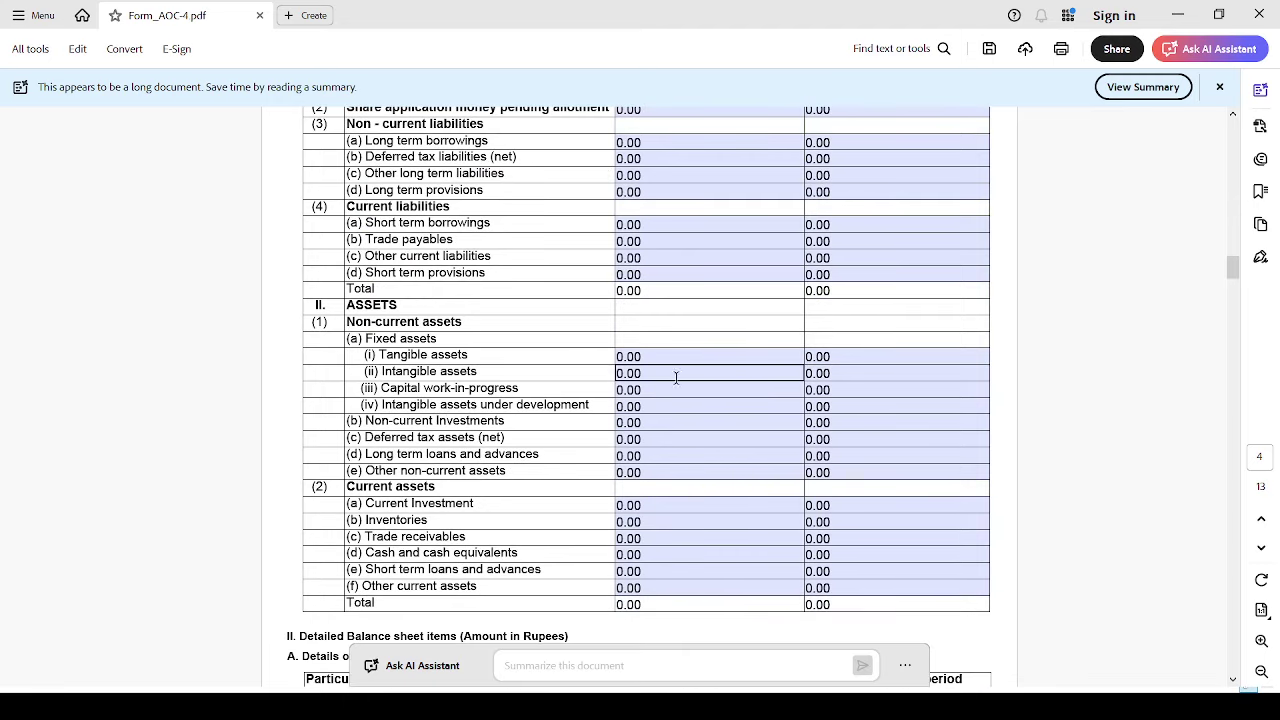
pyautogui.moveTo(656, 291); pyautogui.dragTo(608, 292)
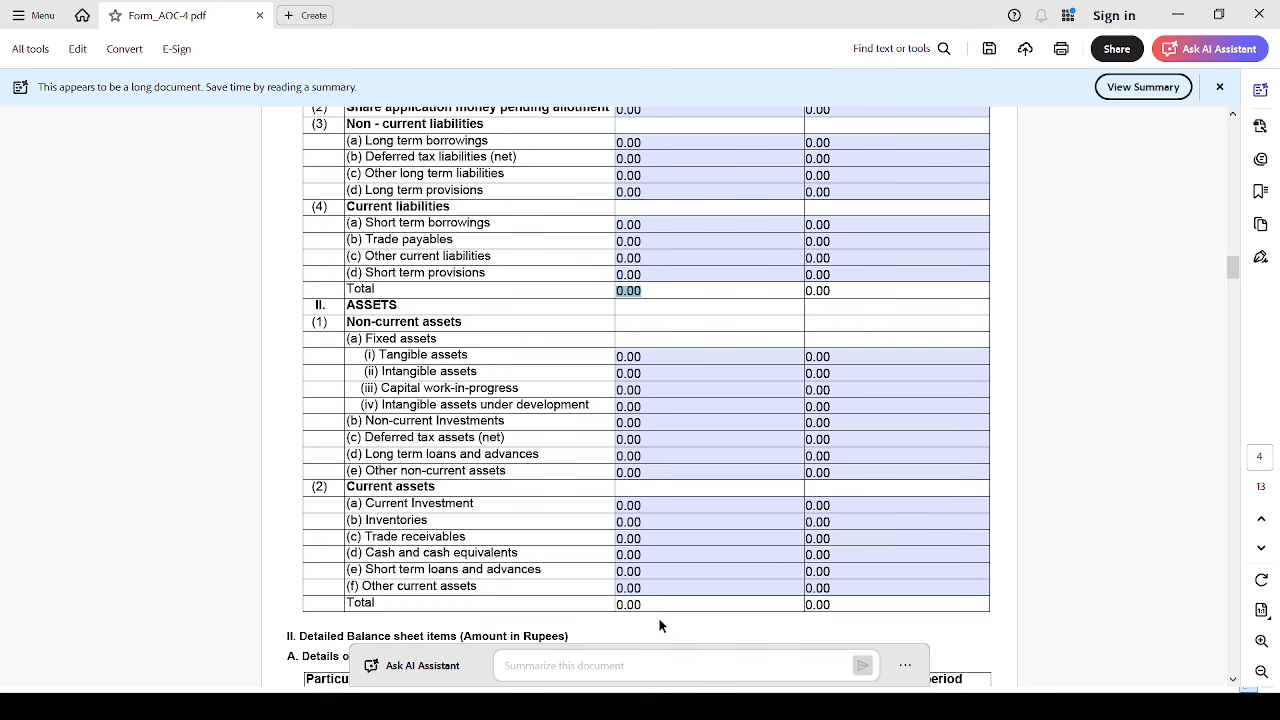
# Check the Assets total row, then review section A on unsecured long term borrowings and its particulars
pyautogui.moveTo(645, 604); pyautogui.dragTo(574, 612)
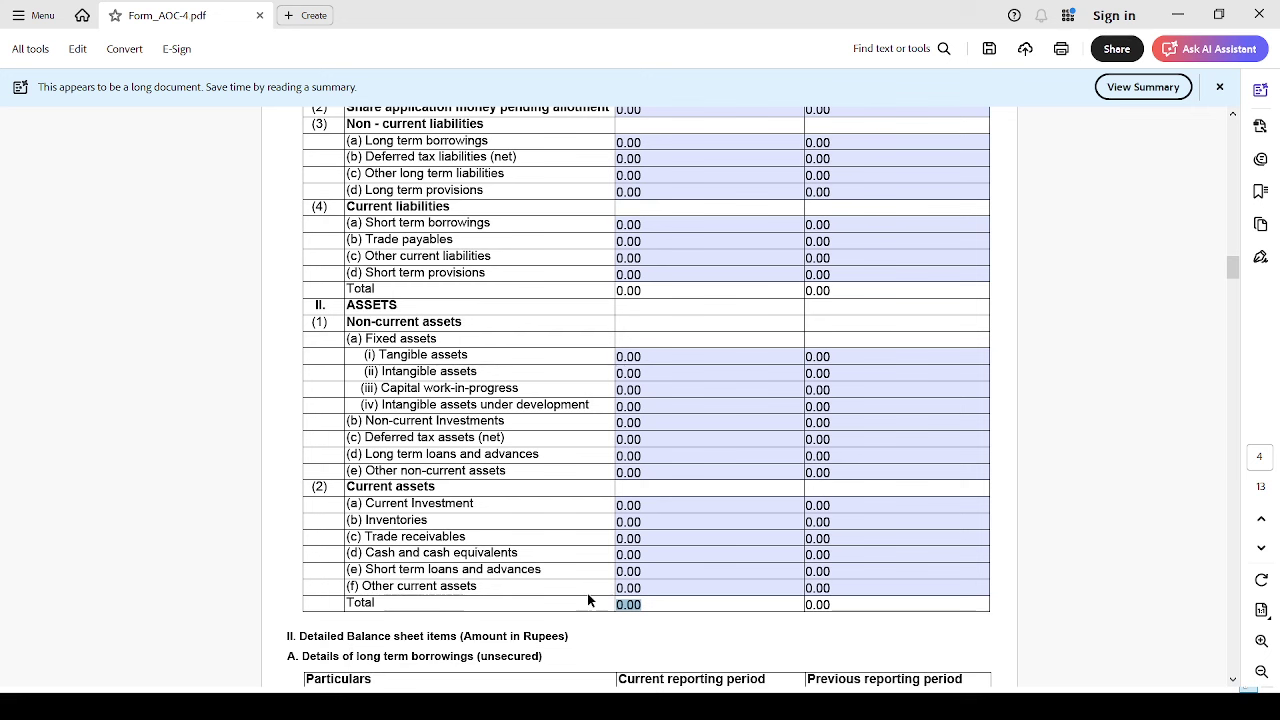
pyautogui.scroll(-8, 588, 600)
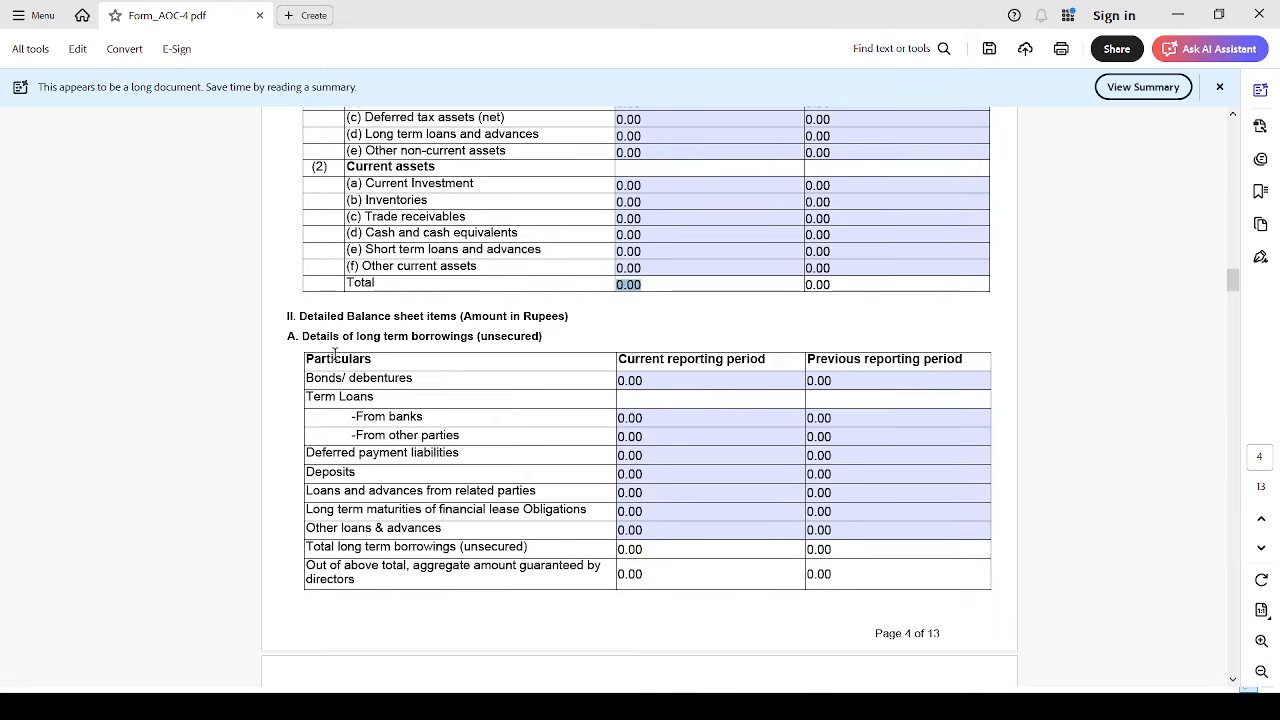
pyautogui.click(304, 336)
pyautogui.moveTo(304, 336); pyautogui.dragTo(540, 340)
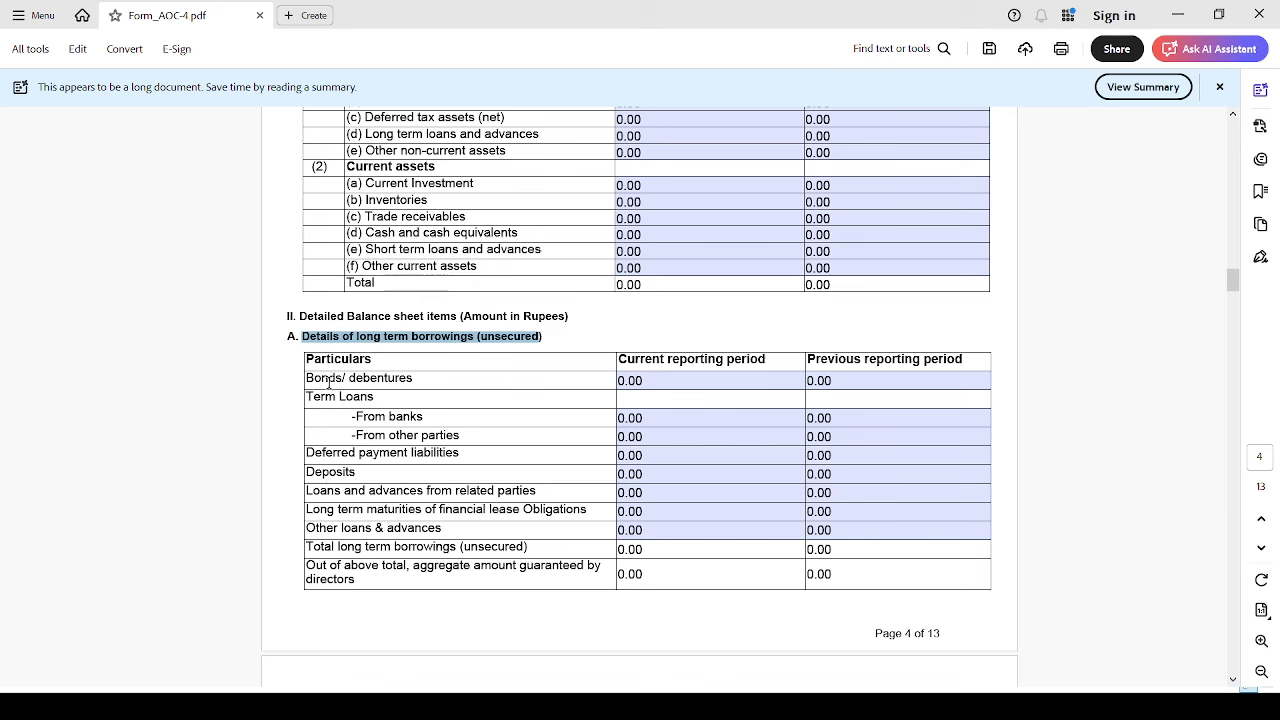
pyautogui.click(366, 384)
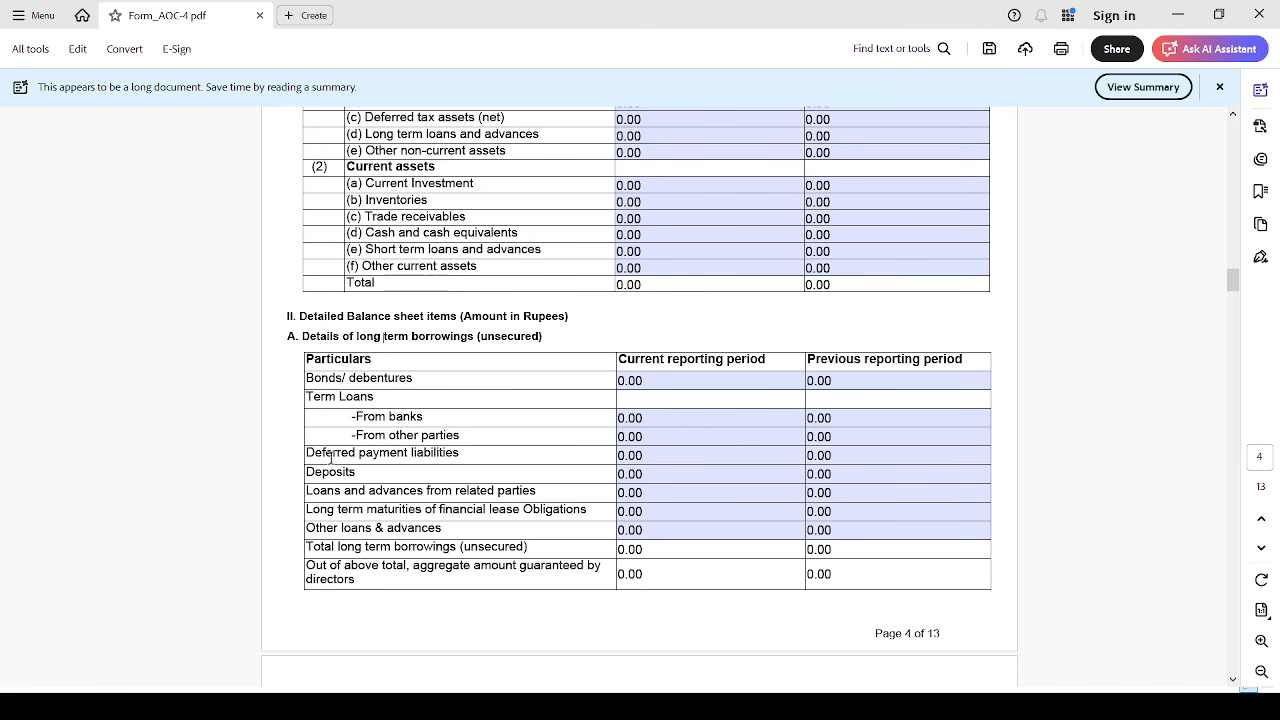
pyautogui.scroll(-2, 500, 600)
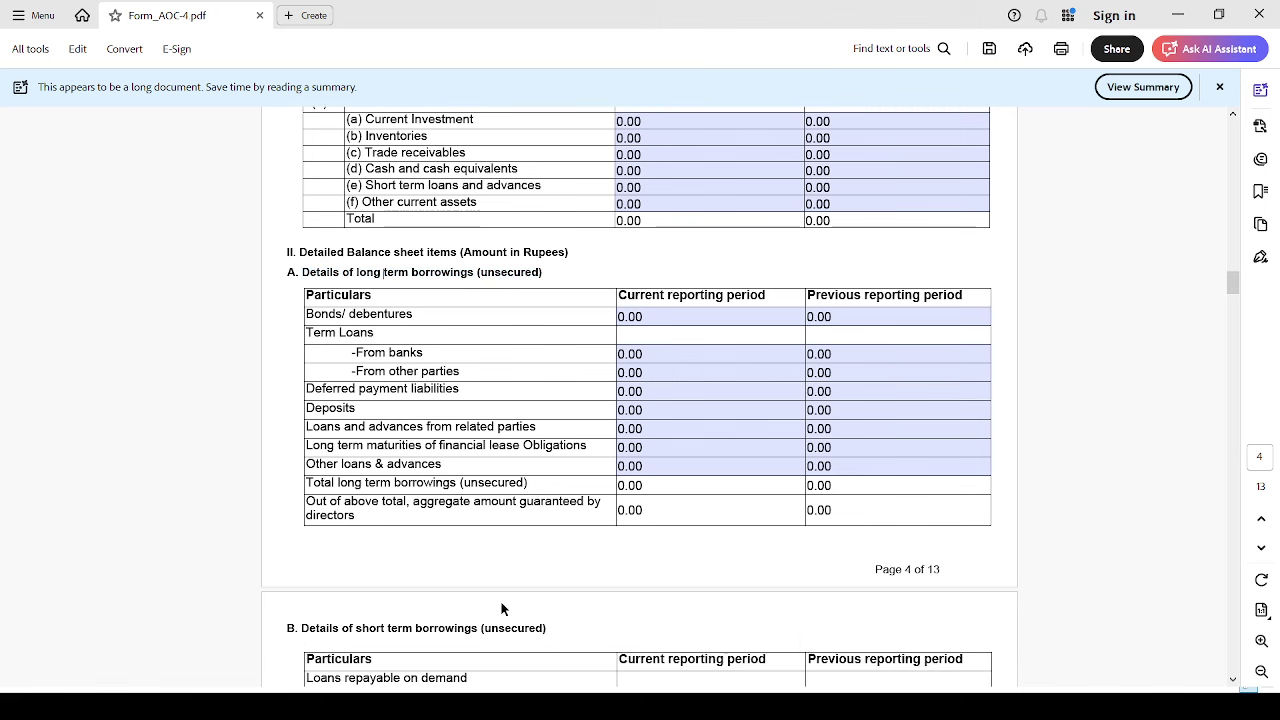
# Review sections B, C and D on unsecured short term borrowings and on long term loans and advances, both considered good and doubtful
pyautogui.scroll(-2, 501, 588)
pyautogui.scroll(-2, 502, 594)
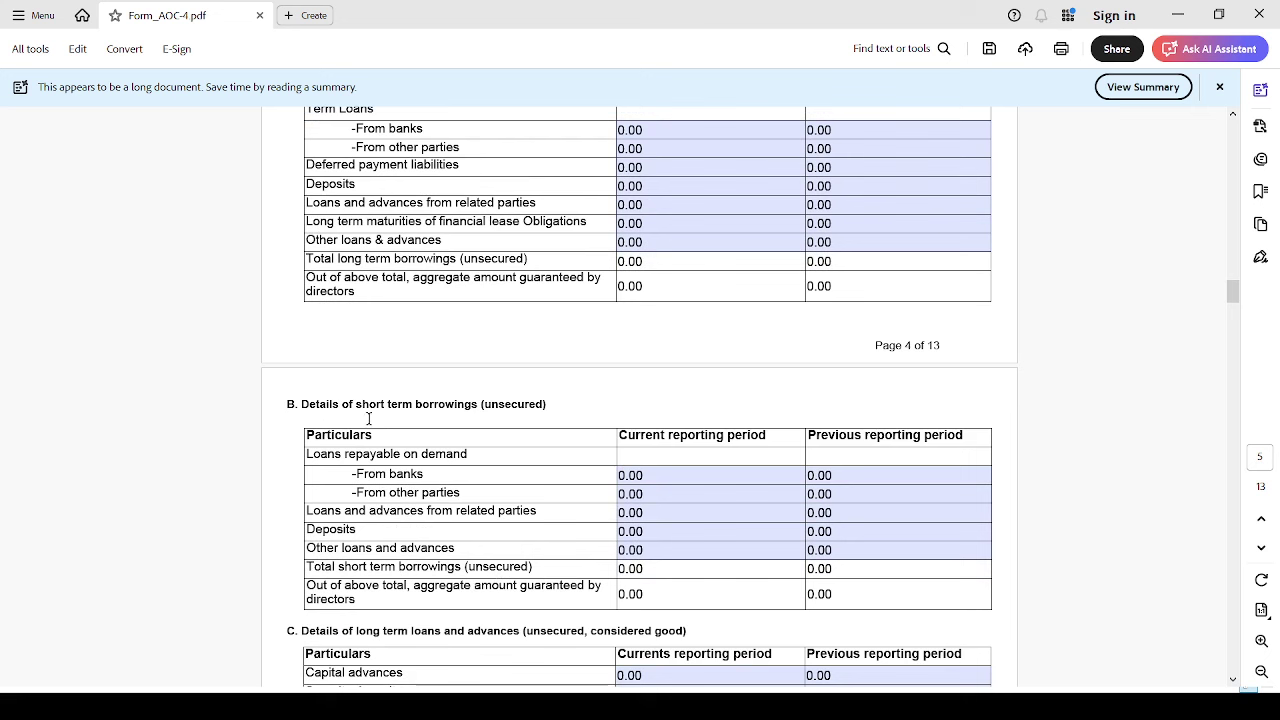
pyautogui.moveTo(364, 408); pyautogui.dragTo(539, 404)
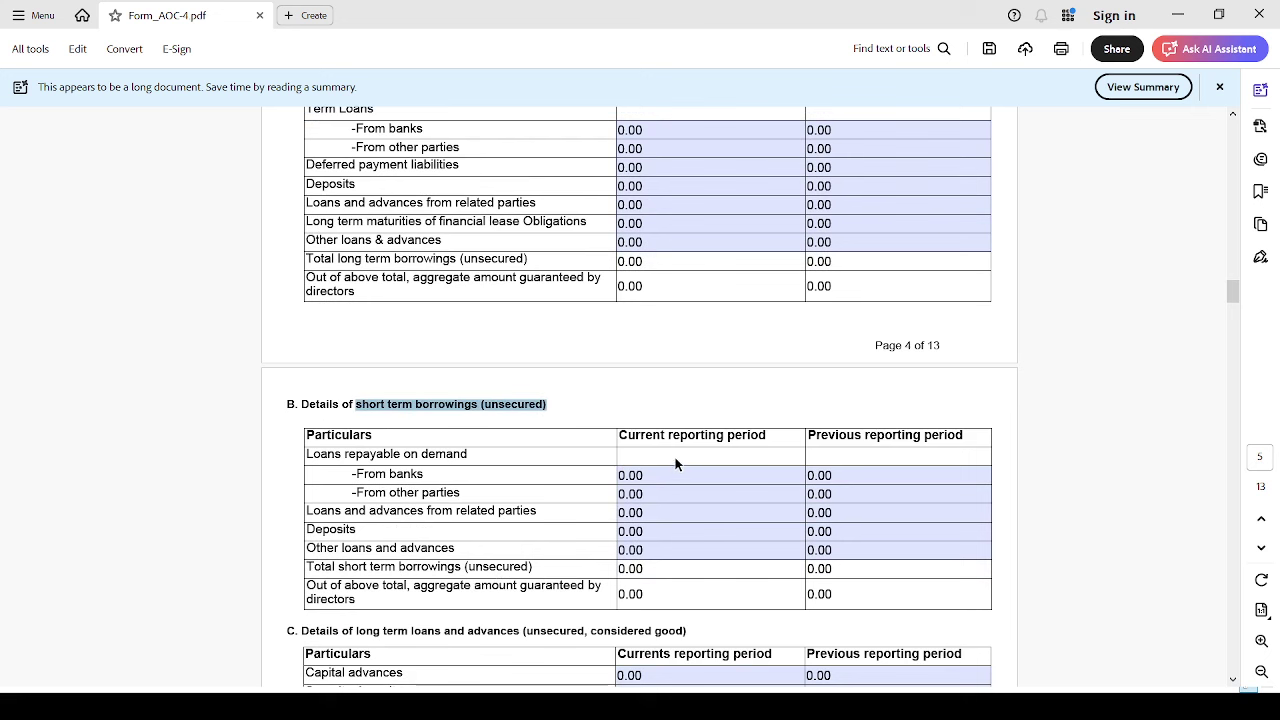
pyautogui.scroll(-4, 672, 594)
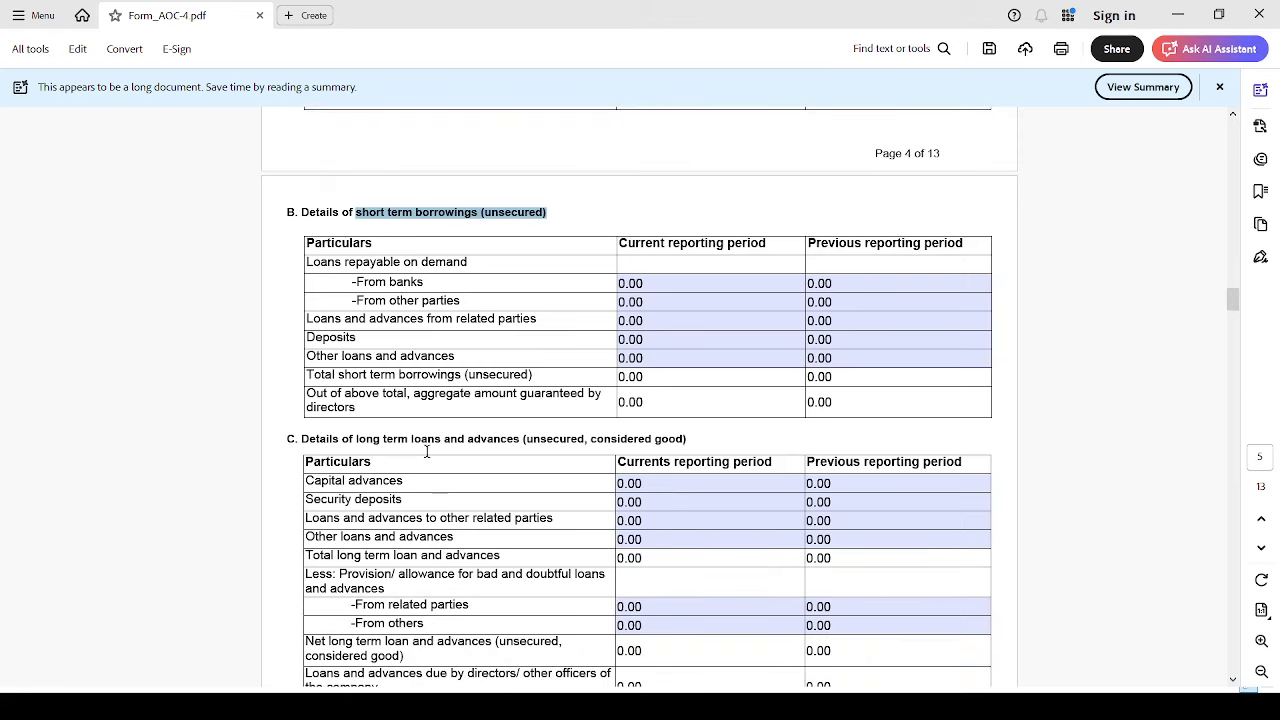
pyautogui.moveTo(366, 440); pyautogui.dragTo(517, 438)
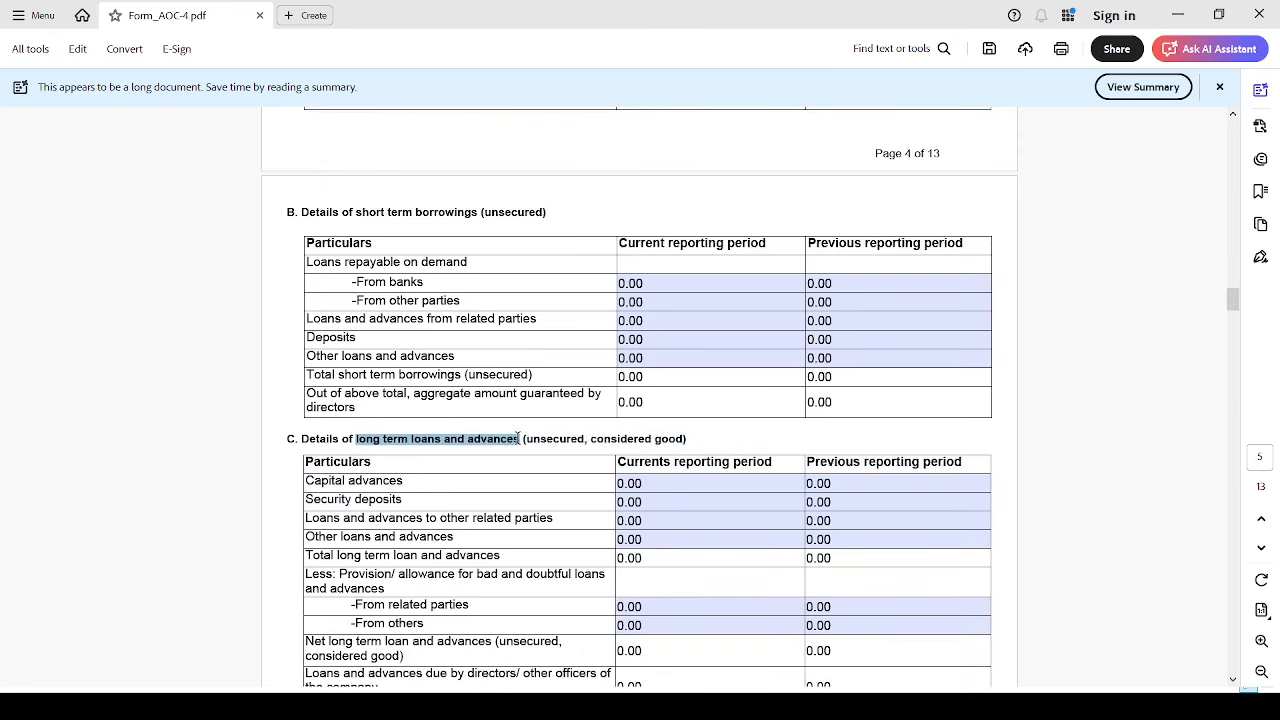
pyautogui.click(551, 442)
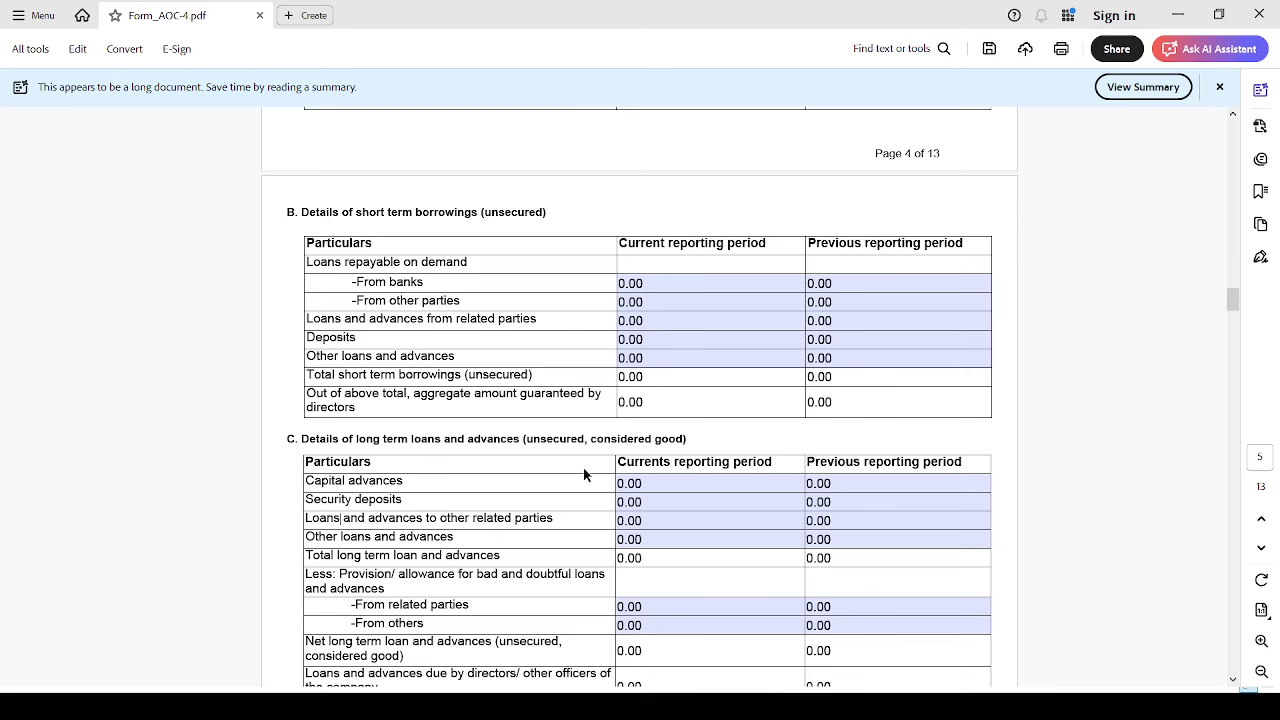
pyautogui.scroll(-3, 534, 607)
pyautogui.scroll(-2, 535, 604)
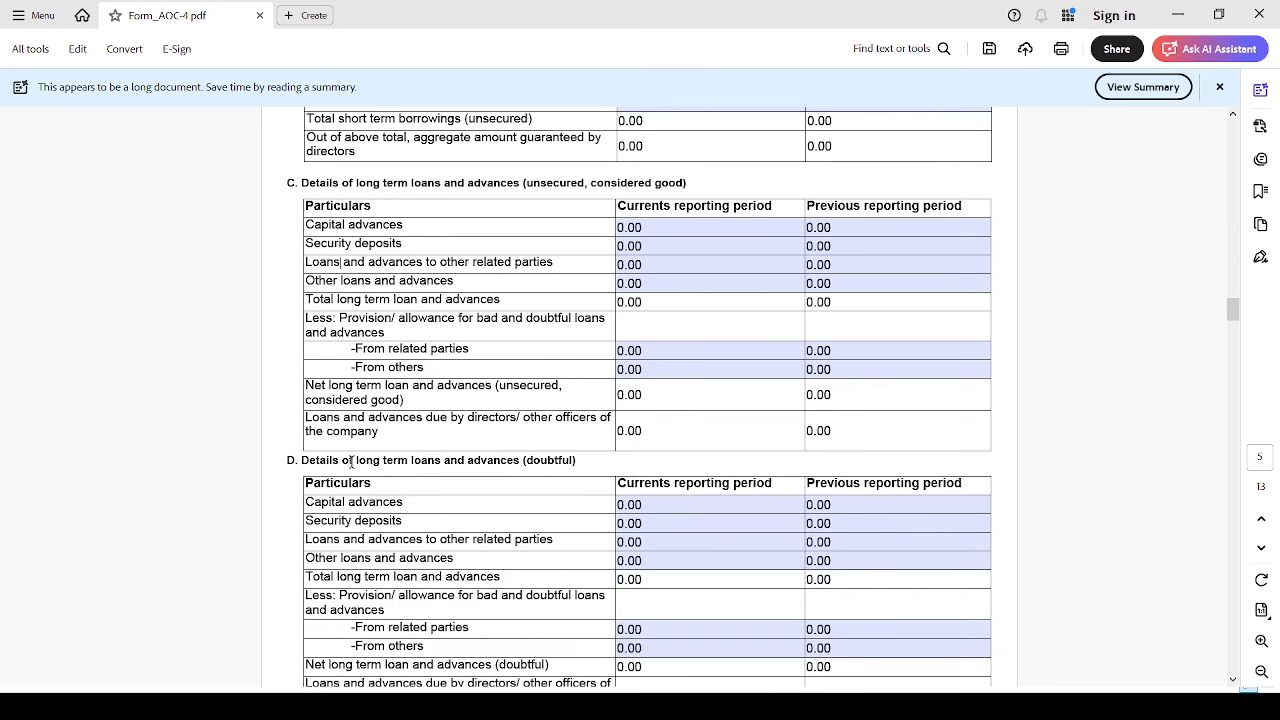
pyautogui.moveTo(354, 460); pyautogui.dragTo(517, 462)
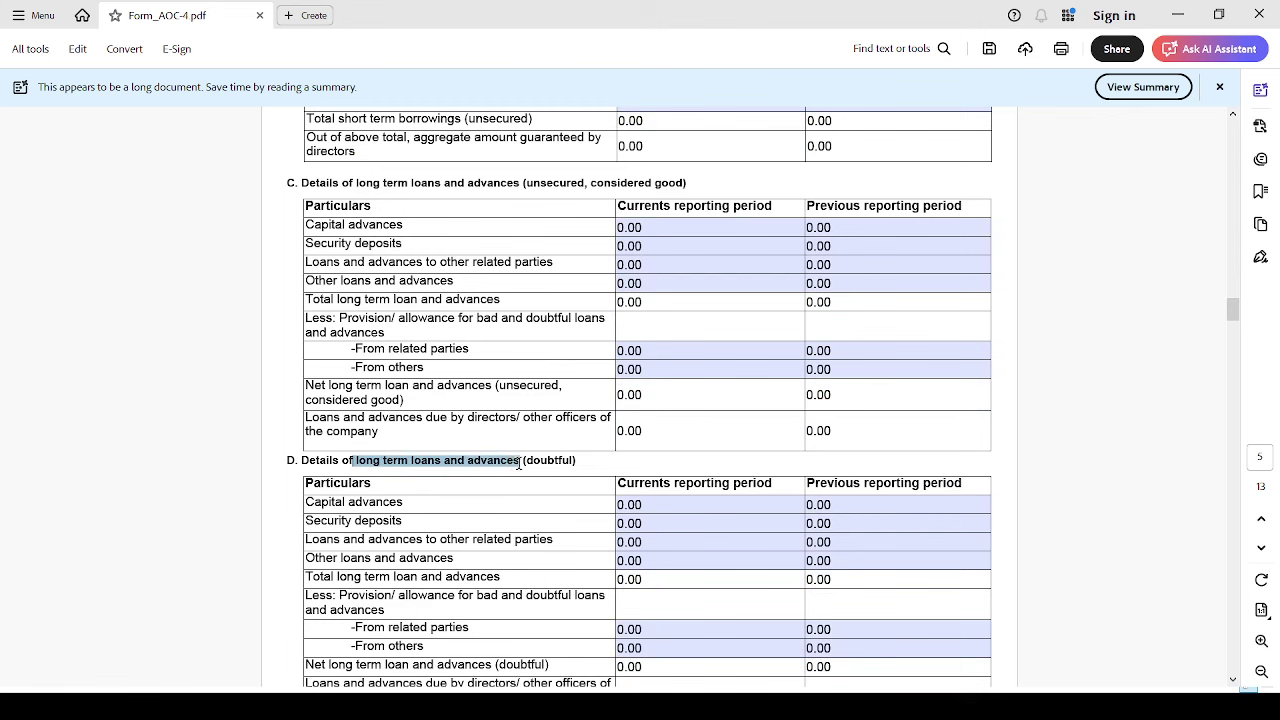
pyautogui.doubleClick(536, 461)
pyautogui.scroll(-3, 510, 603)
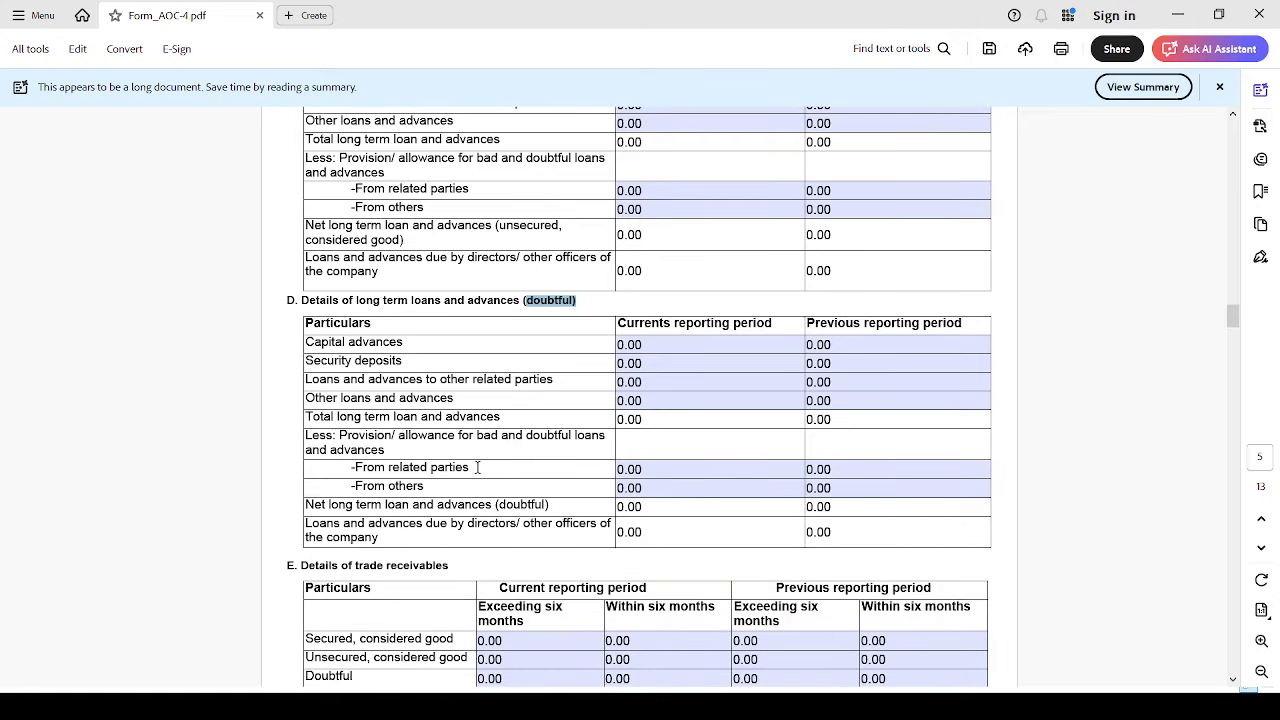
# Examine section E on trade receivables, including the secured and unsecured rows and the exceeding and within six months columns
pyautogui.scroll(-2, 481, 459)
pyautogui.doubleClick(416, 438)
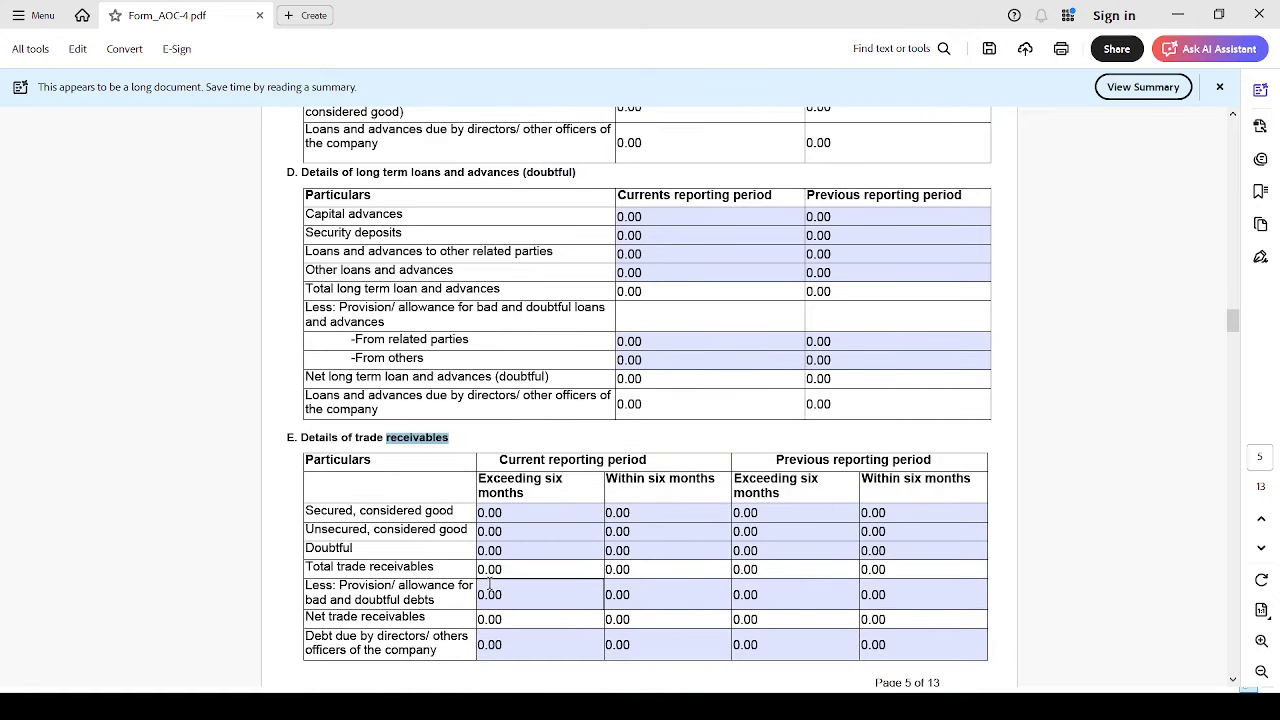
pyautogui.scroll(-2, 590, 500)
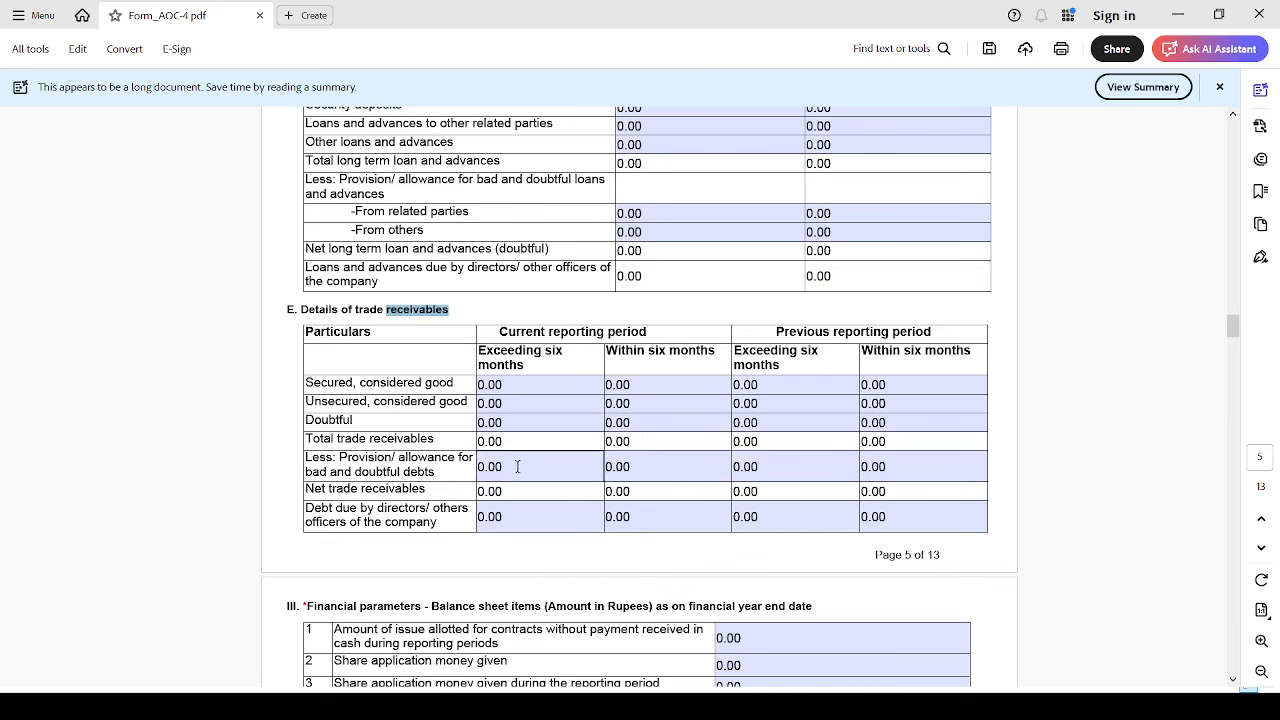
pyautogui.moveTo(305, 383); pyautogui.dragTo(453, 389)
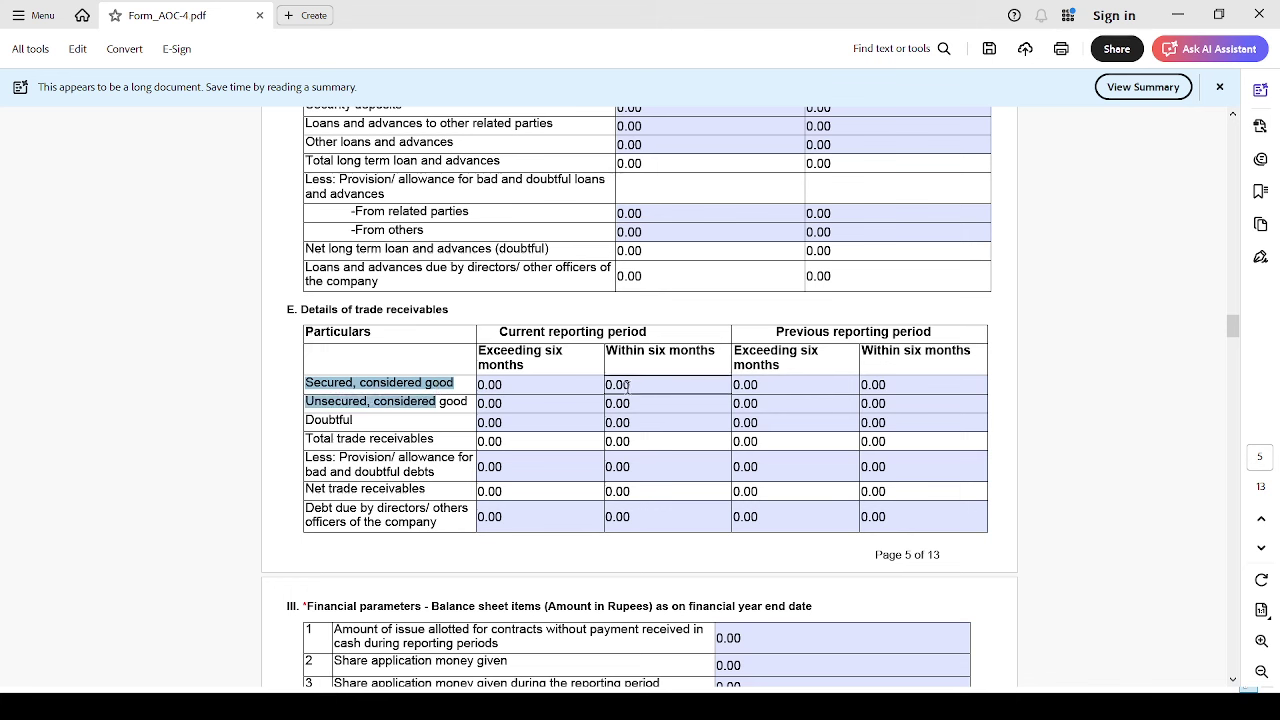
pyautogui.moveTo(532, 364); pyautogui.dragTo(509, 390)
pyautogui.click(509, 390)
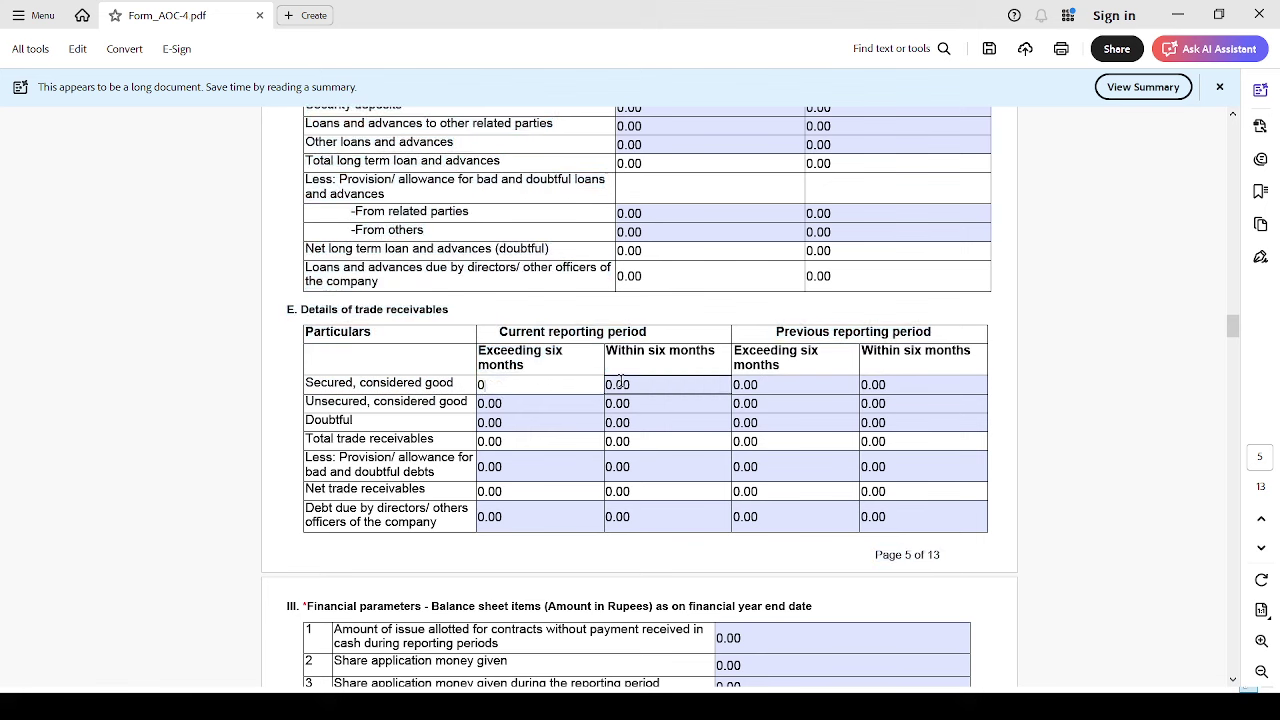
pyautogui.click(632, 383)
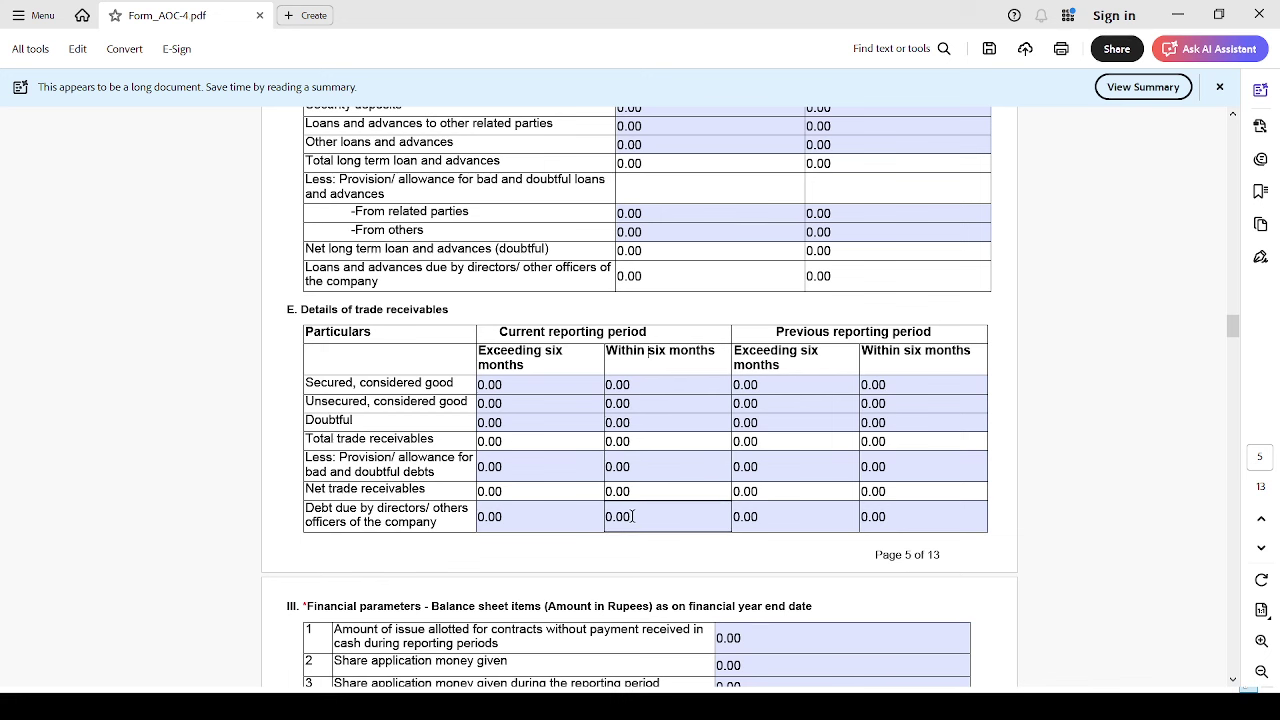
# Review section III, Financial parameters - Balance sheet items, from contract share allotments in item 1 to share application money received in item 4
pyautogui.scroll(-3, 622, 492)
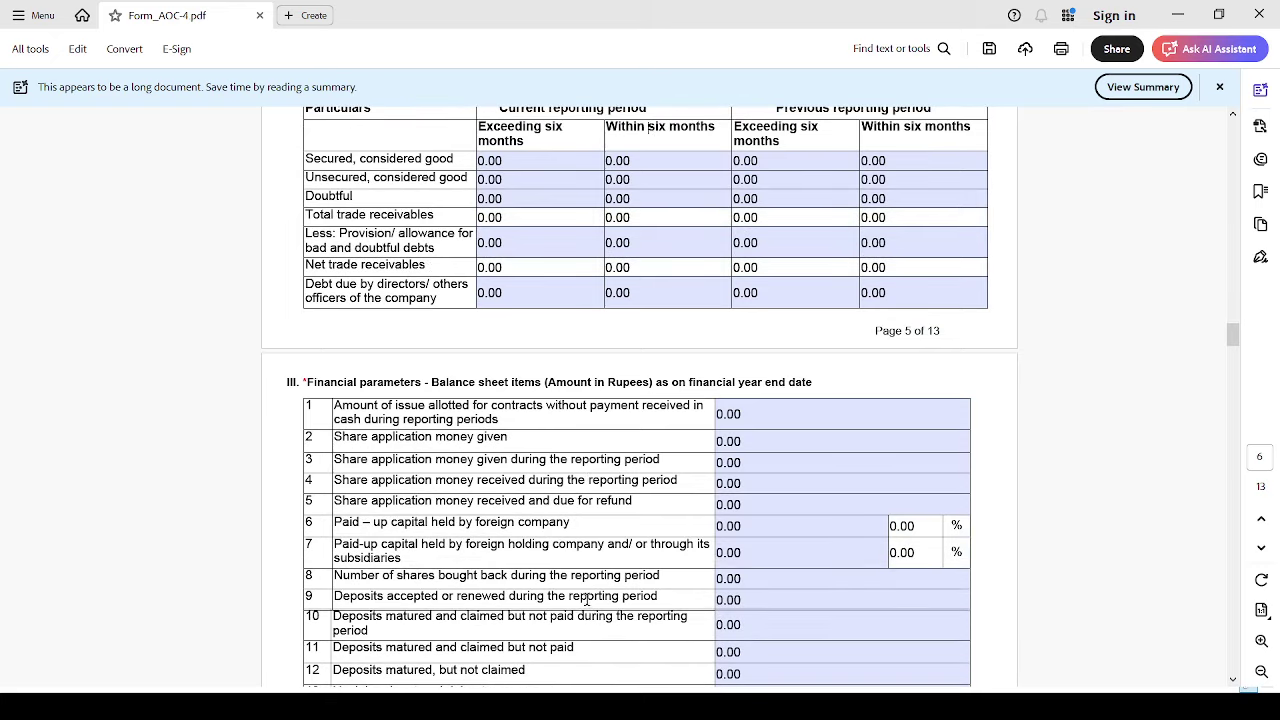
pyautogui.moveTo(307, 318); pyautogui.dragTo(794, 322)
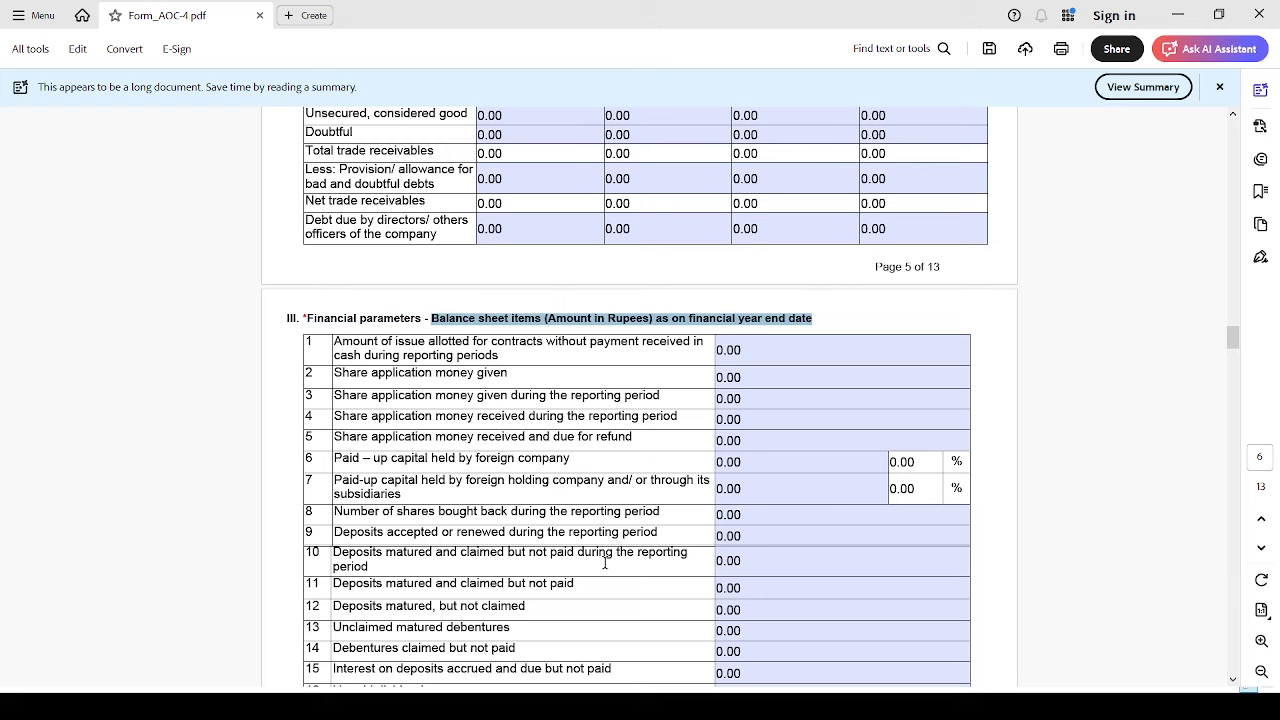
pyautogui.scroll(-2, 604, 563)
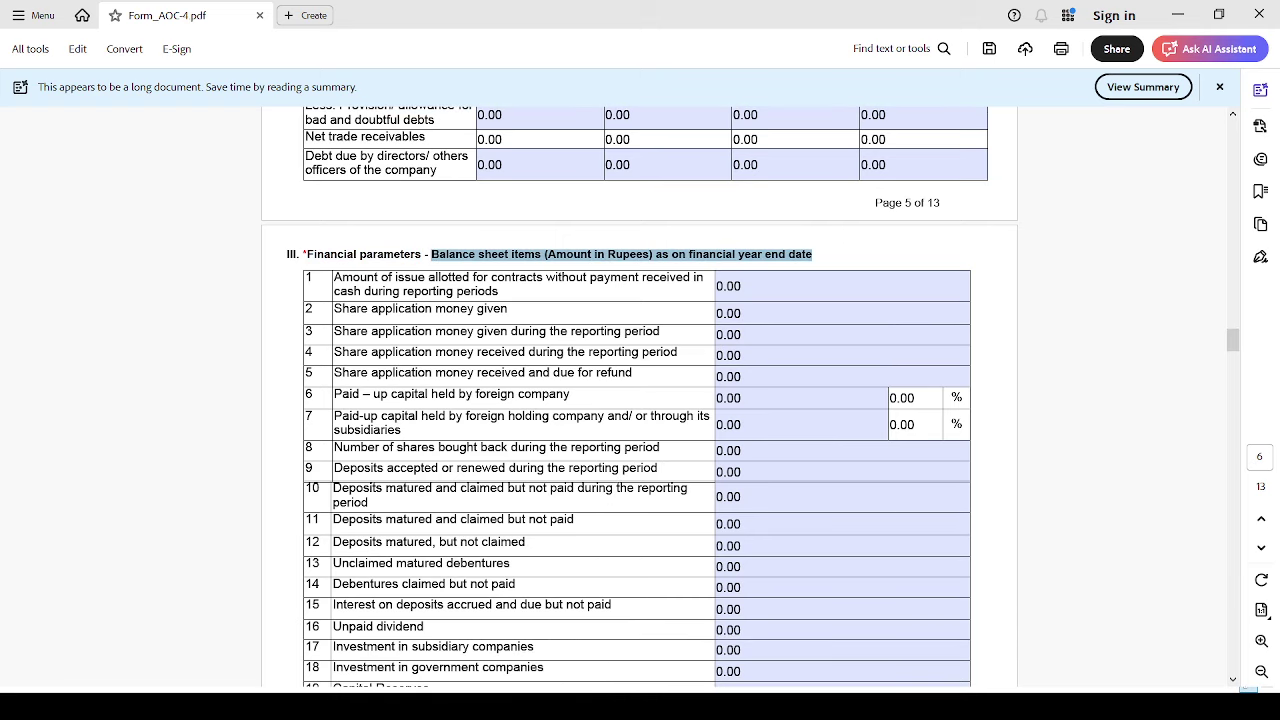
pyautogui.click(1110, 452)
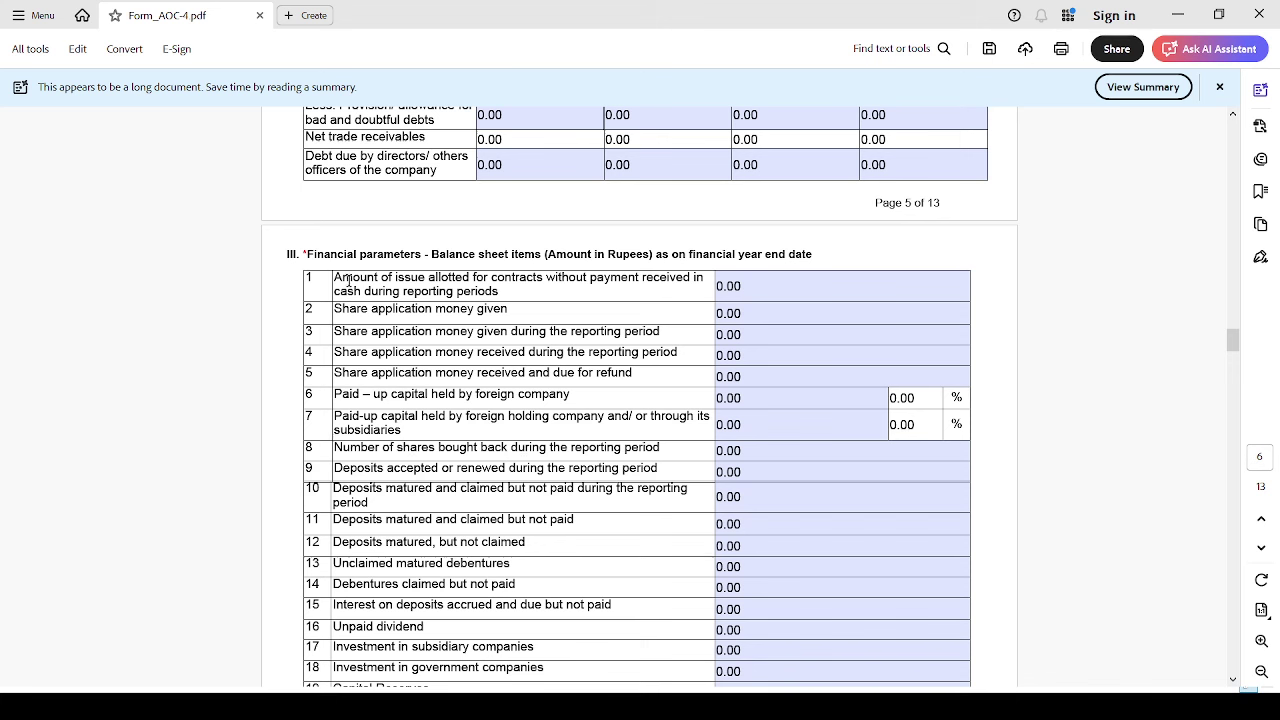
pyautogui.moveTo(355, 281); pyautogui.dragTo(456, 293)
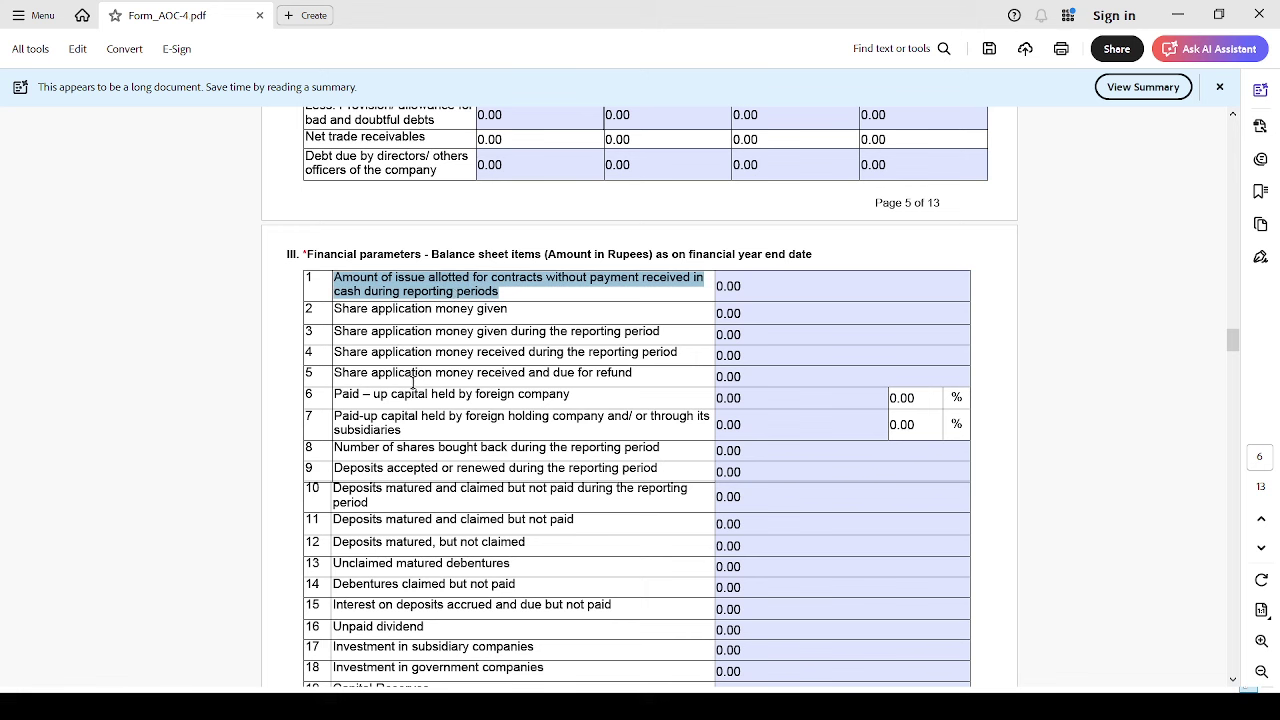
pyautogui.moveTo(335, 331); pyautogui.dragTo(660, 331)
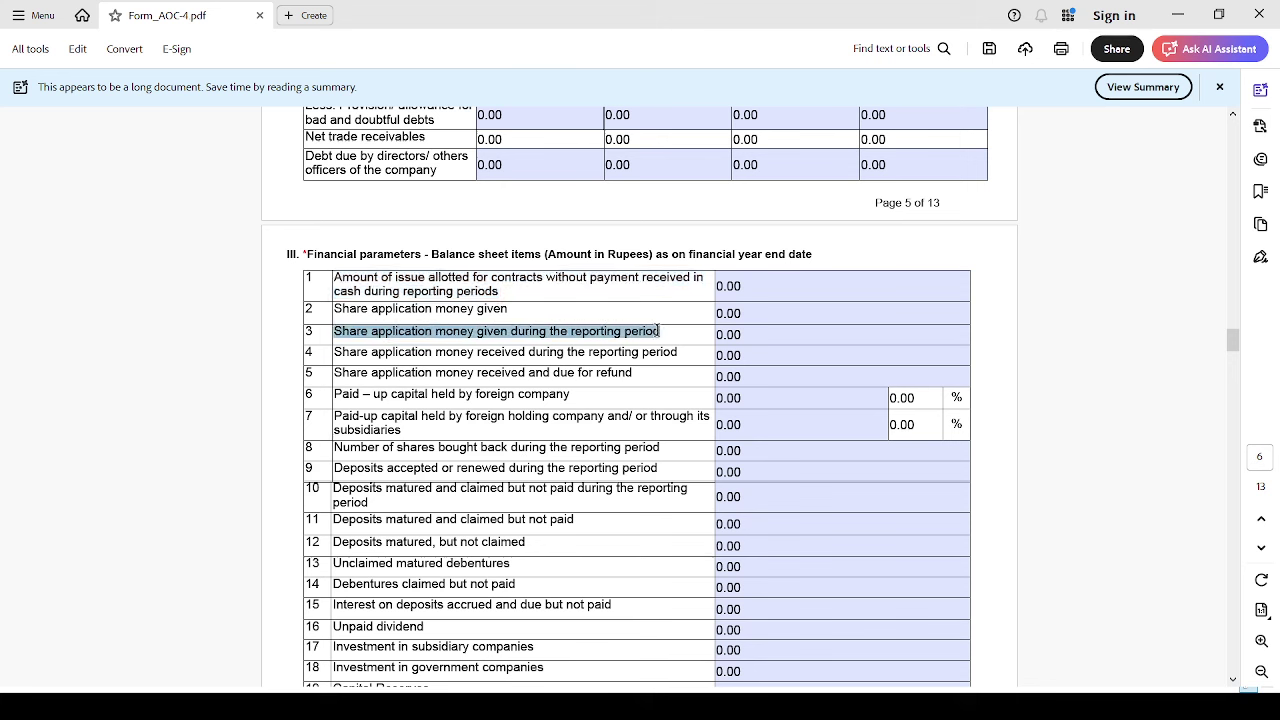
pyautogui.moveTo(339, 355); pyautogui.dragTo(660, 348)
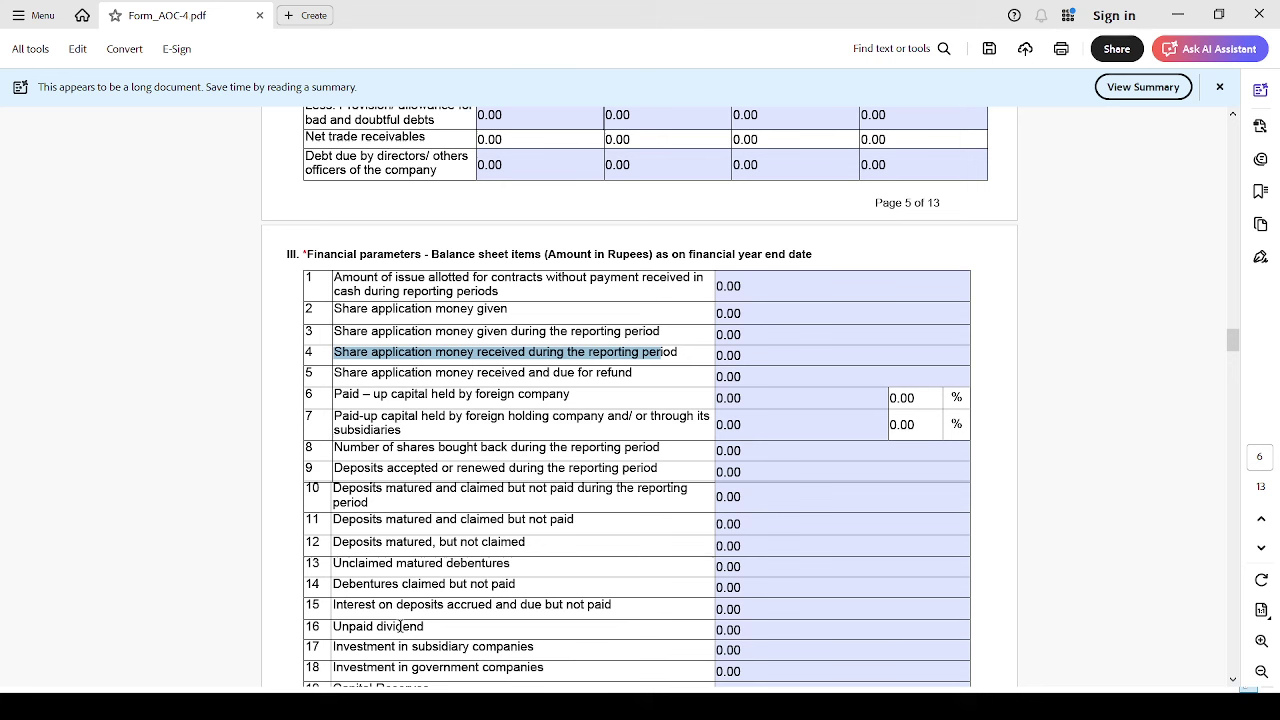
# Read financial parameter items 5 to 9 on share application refunds, foreign-held paid-up capital, shares bought back and deposits accepted or renewed
pyautogui.click(368, 386)
pyautogui.moveTo(476, 395); pyautogui.dragTo(518, 372)
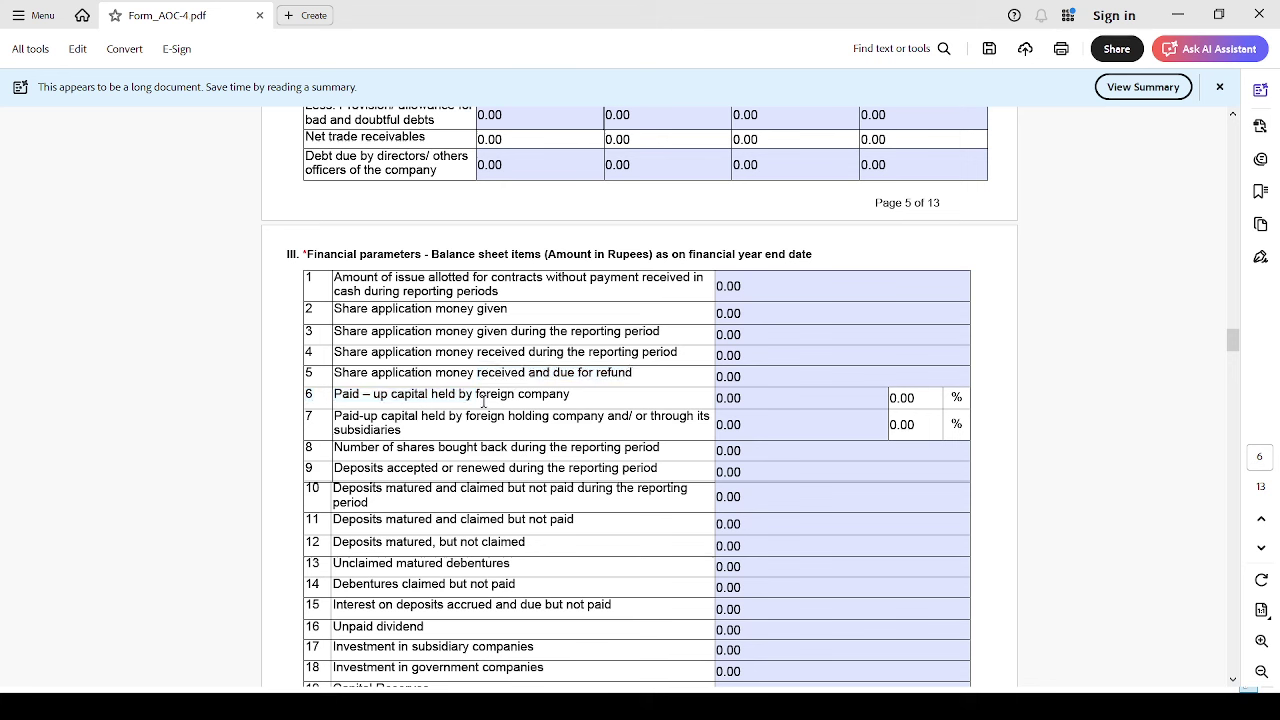
pyautogui.doubleClick(398, 416)
pyautogui.moveTo(337, 420); pyautogui.dragTo(409, 432)
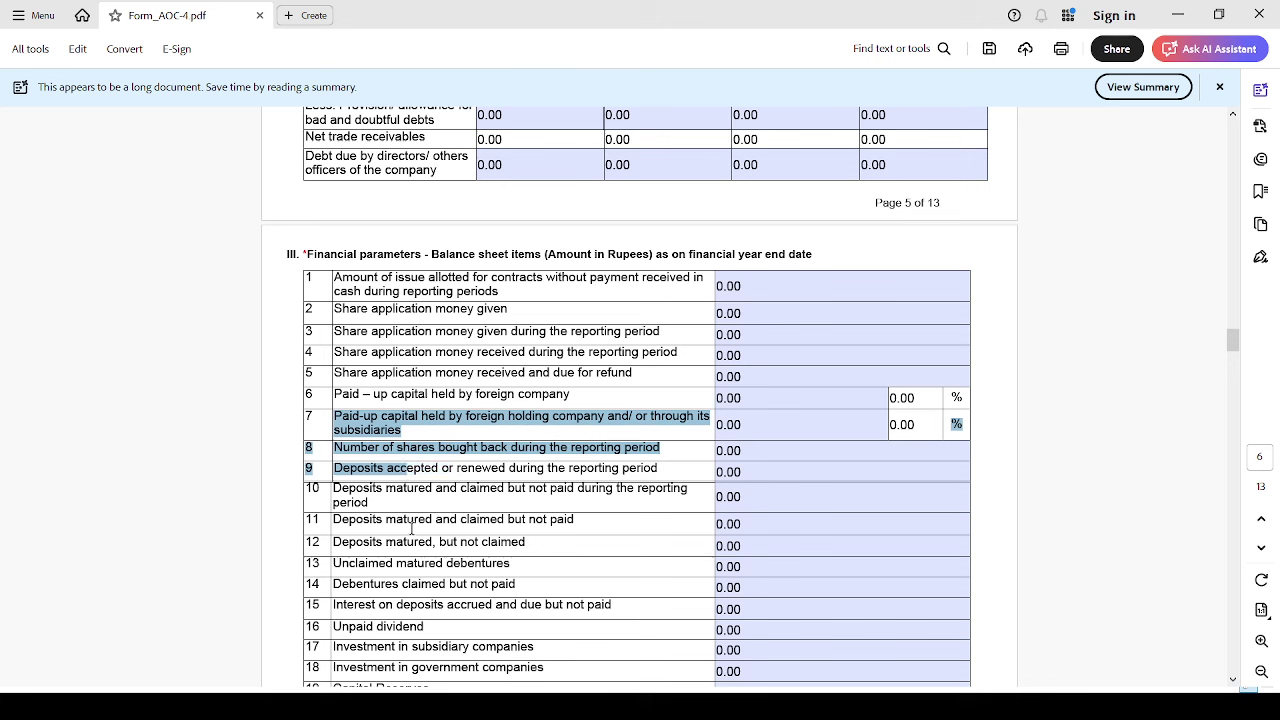
pyautogui.doubleClick(376, 452)
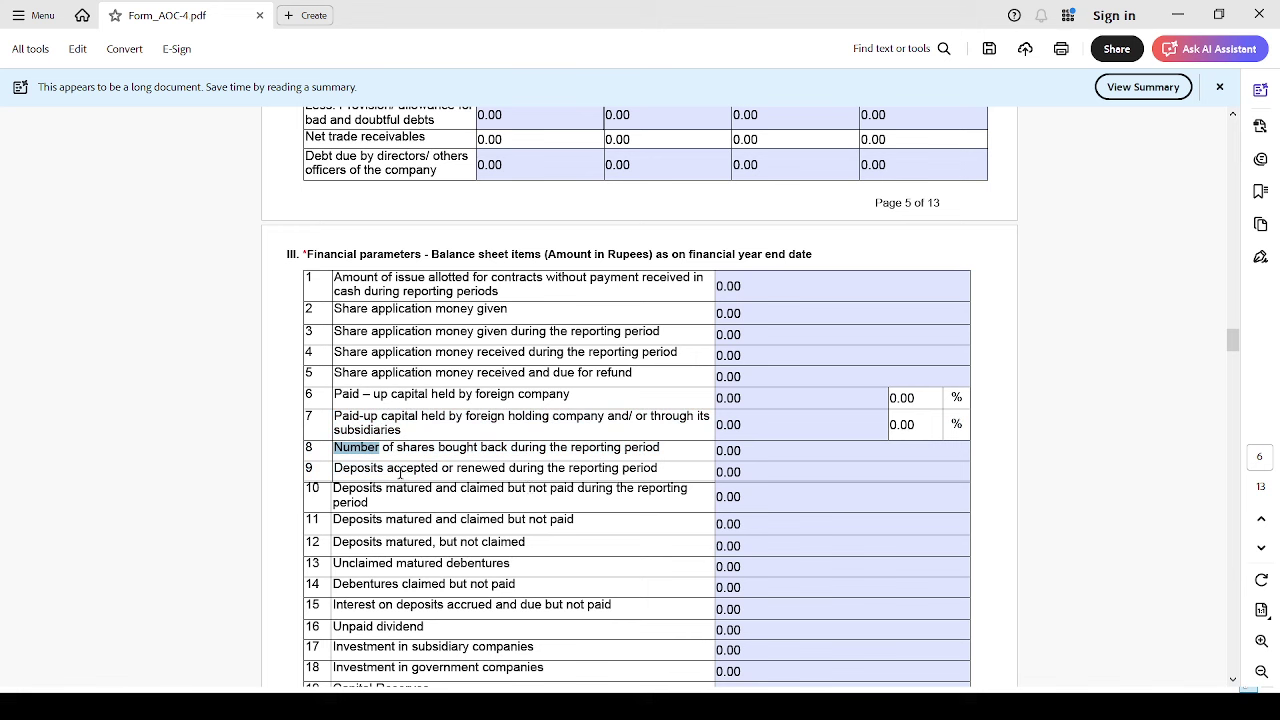
pyautogui.moveTo(353, 469); pyautogui.dragTo(655, 466)
pyautogui.scroll(-1, 642, 586)
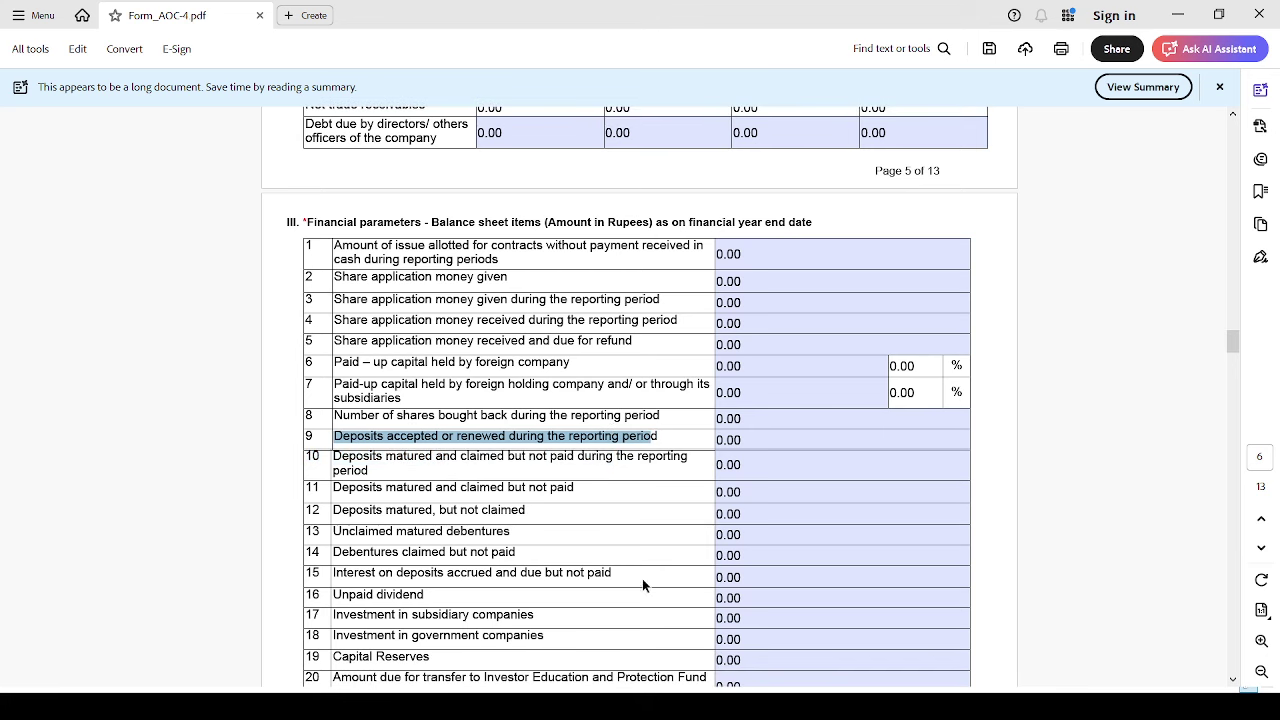
# Review financial parameter items 10 to 40, including calls unpaid by directors and the operating lease conversion question
pyautogui.scroll(-2, 626, 618)
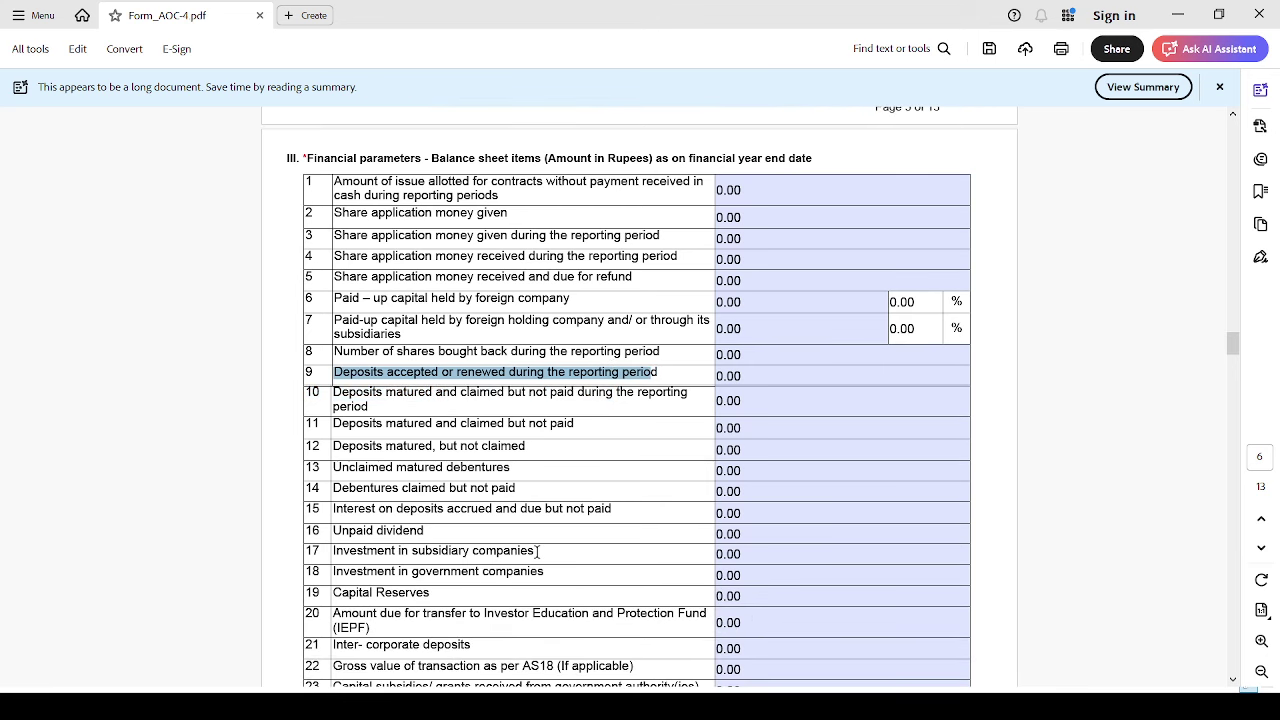
pyautogui.scroll(-6, 527, 566)
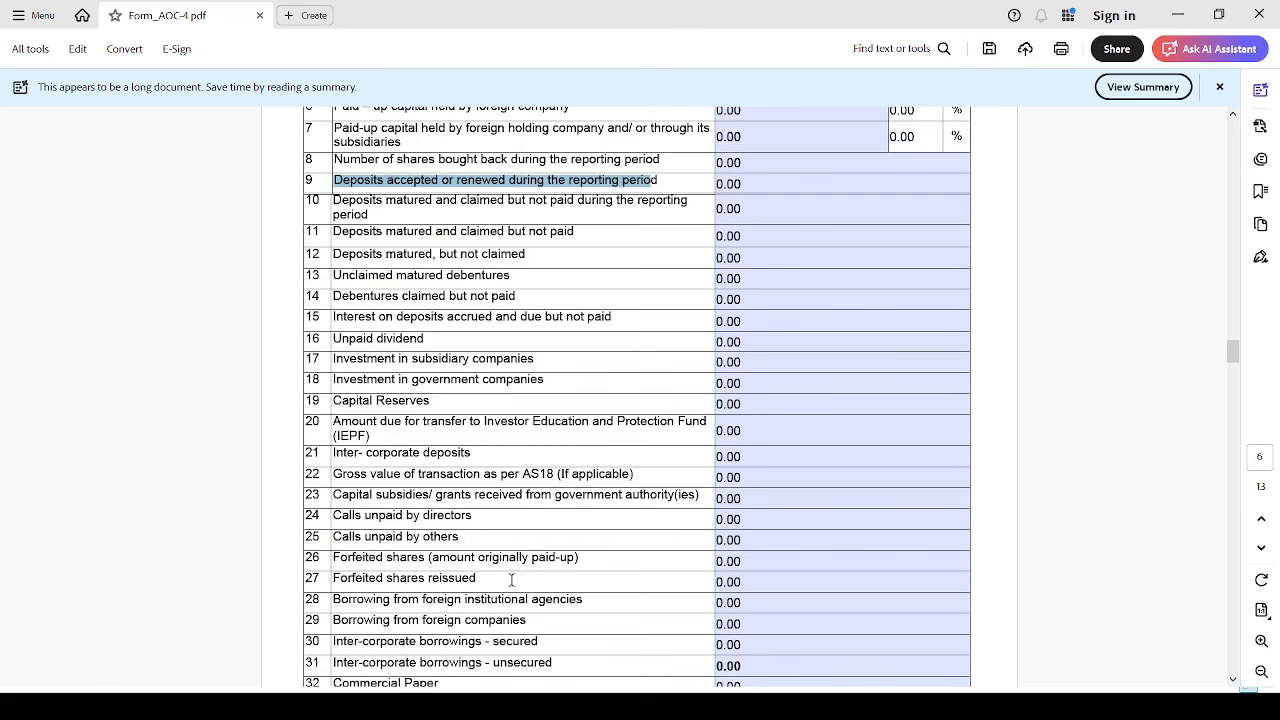
pyautogui.moveTo(463, 622); pyautogui.dragTo(440, 538)
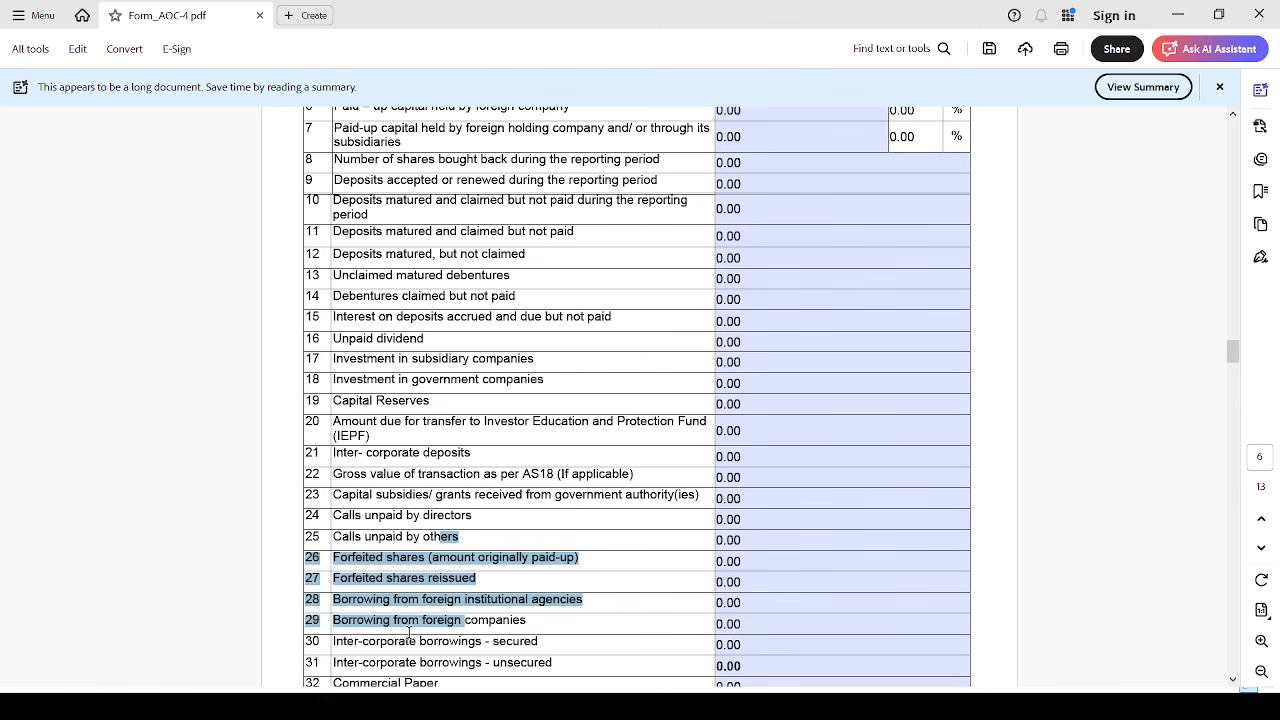
pyautogui.moveTo(364, 516); pyautogui.dragTo(445, 516)
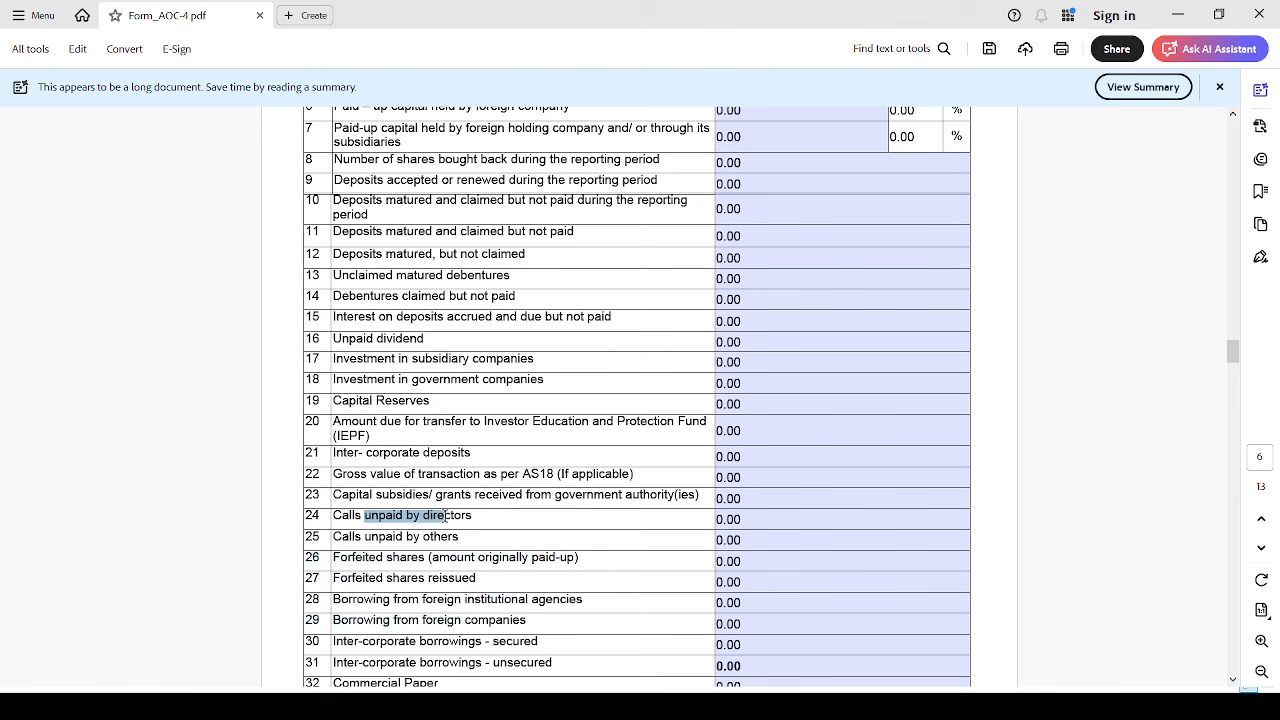
pyautogui.scroll(-5, 450, 545)
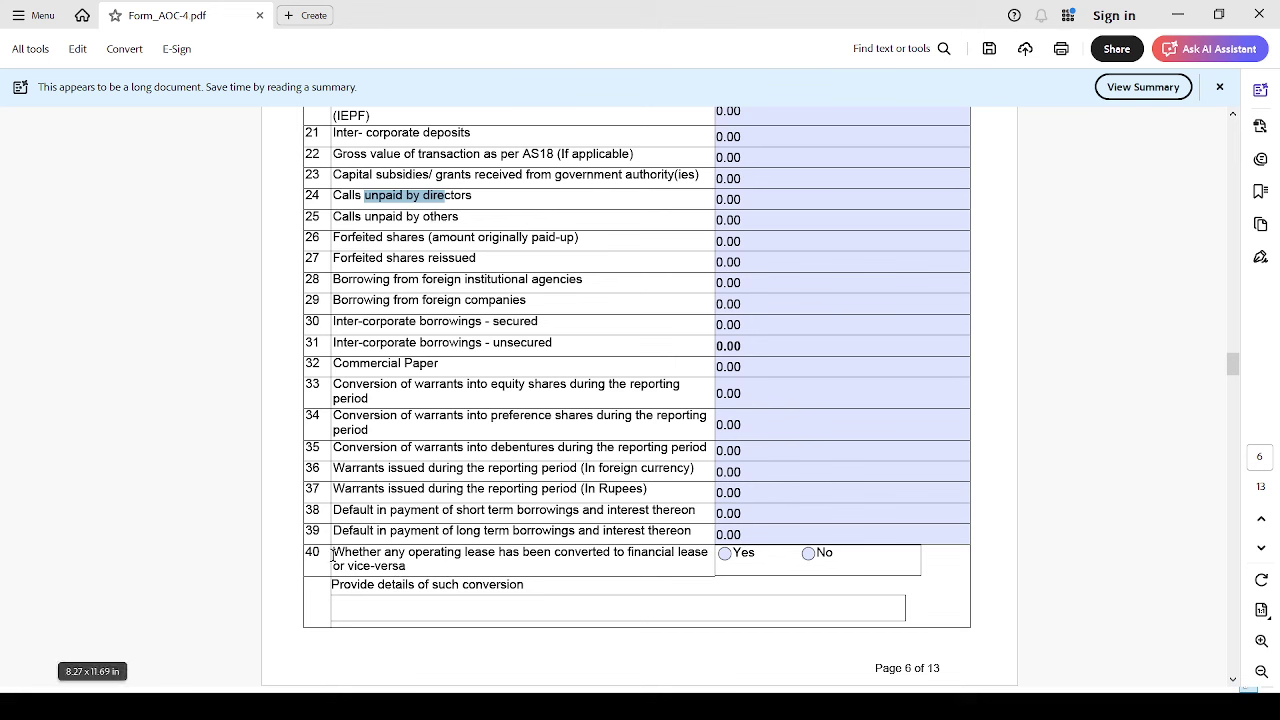
pyautogui.moveTo(336, 553); pyautogui.dragTo(386, 566)
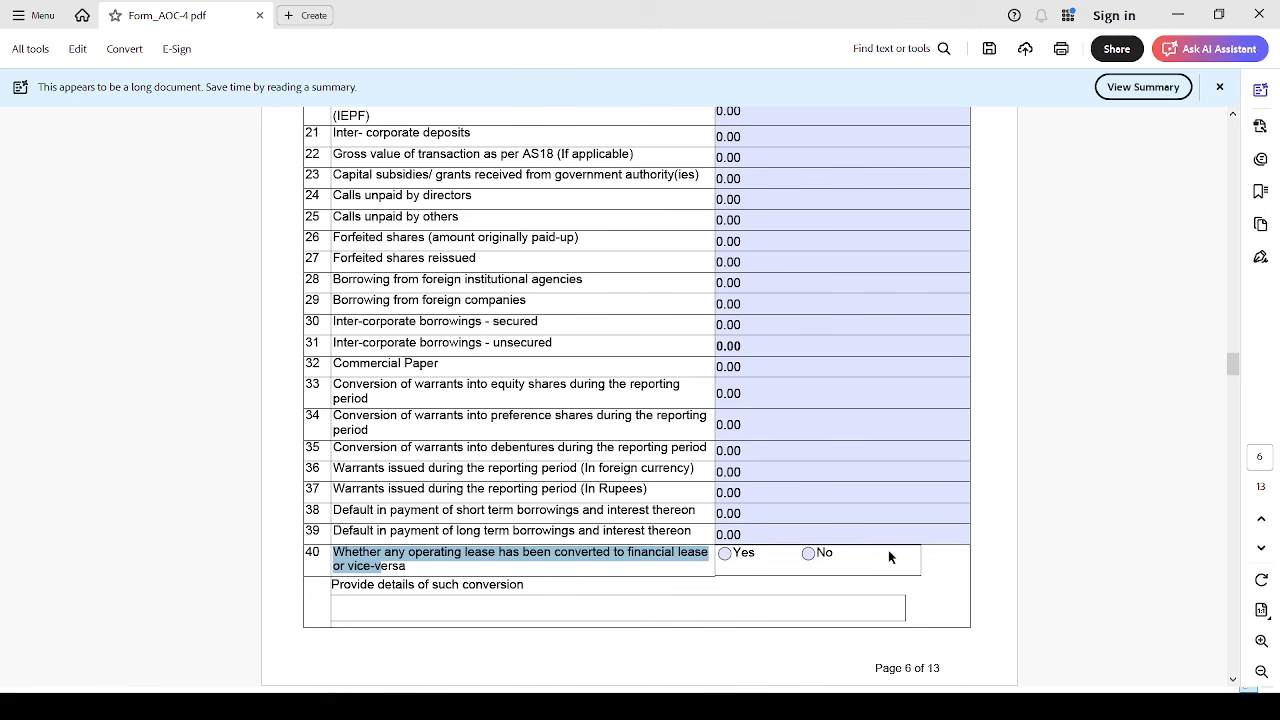
# Answer No to item 40 on operating lease conversion and review items 41 to 47, from net worth to unhedged foreign exchange exposure
pyautogui.click(808, 553)
pyautogui.scroll(-6, 762, 598)
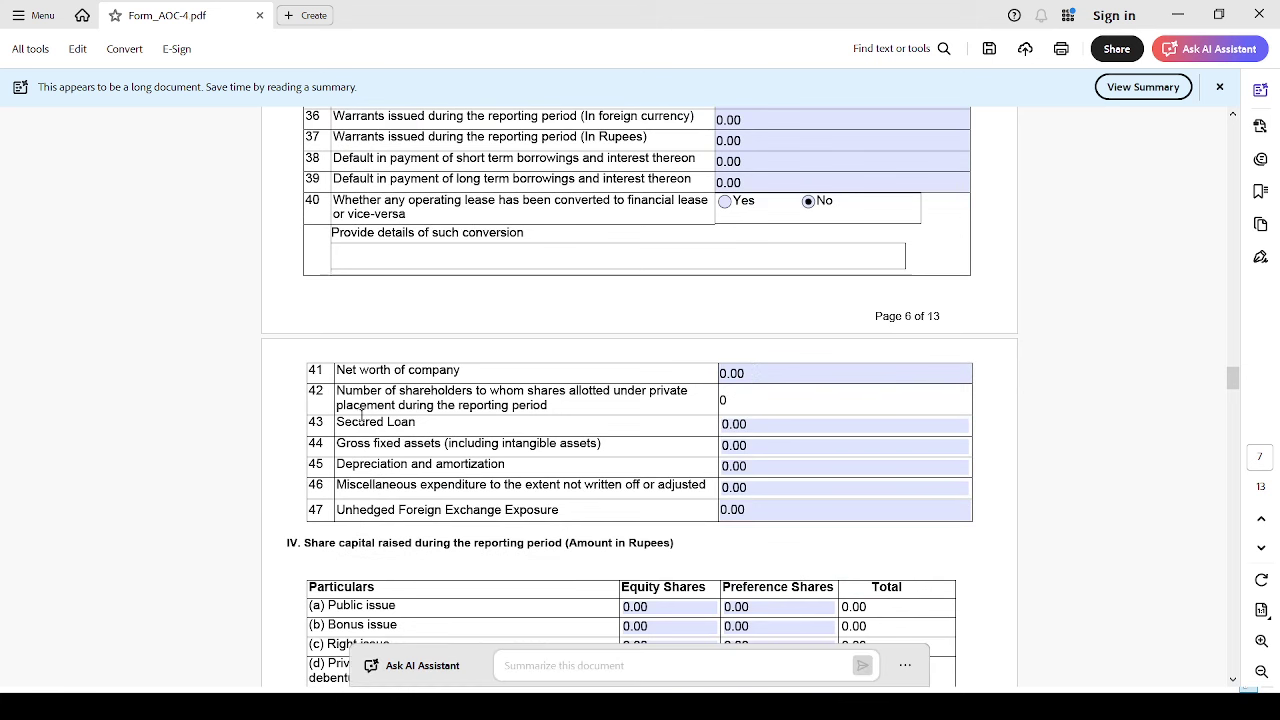
pyautogui.moveTo(338, 392); pyautogui.dragTo(543, 414)
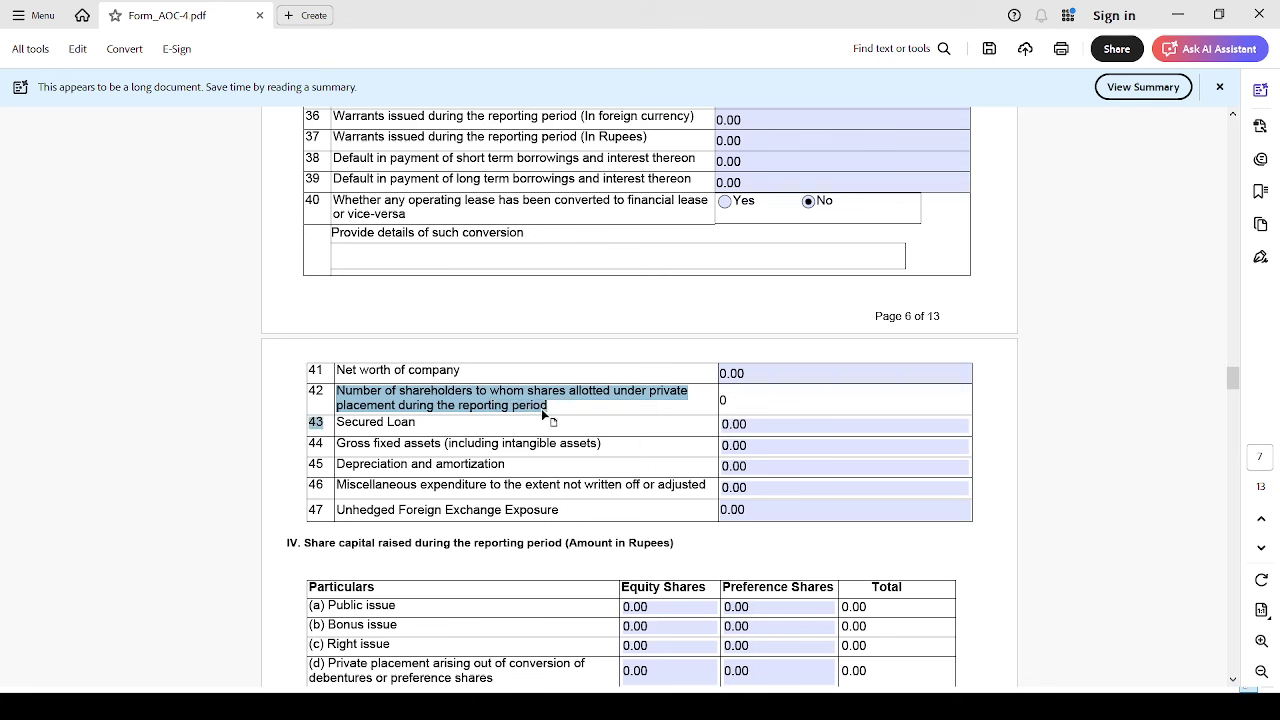
pyautogui.click(773, 401)
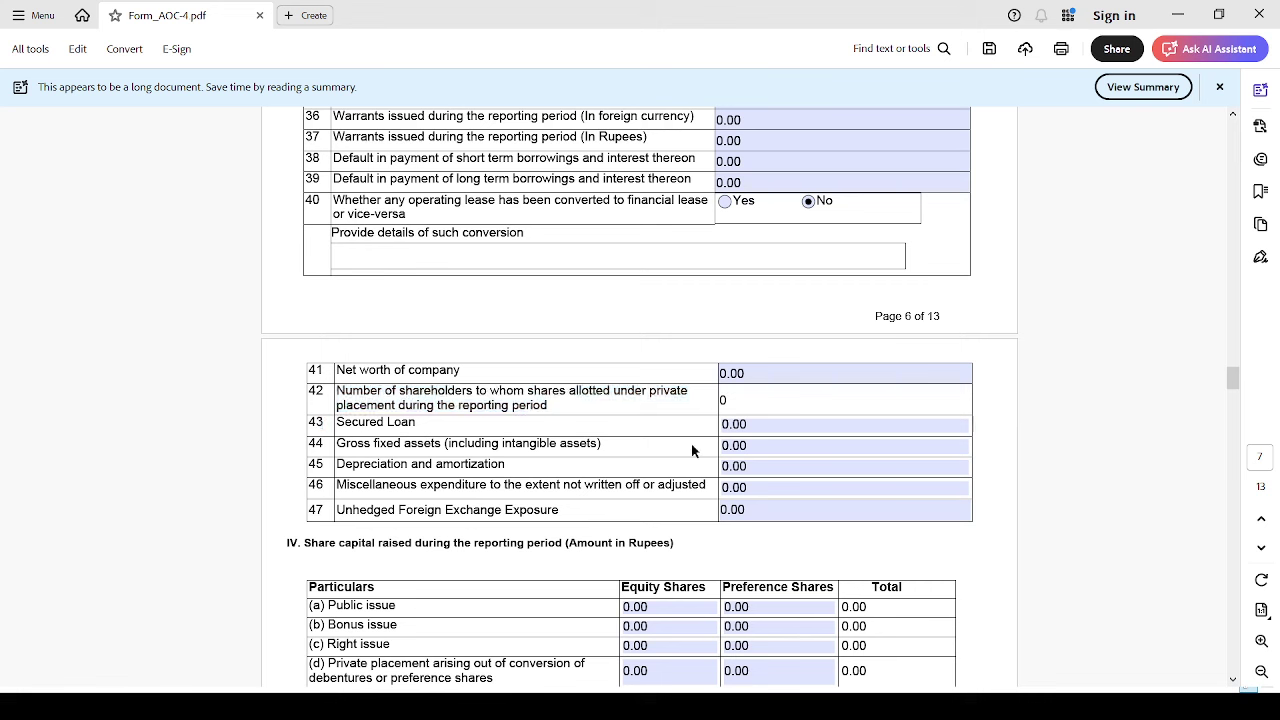
pyautogui.moveTo(440, 445); pyautogui.dragTo(466, 466)
pyautogui.click(396, 491)
pyautogui.moveTo(352, 487); pyautogui.dragTo(705, 486)
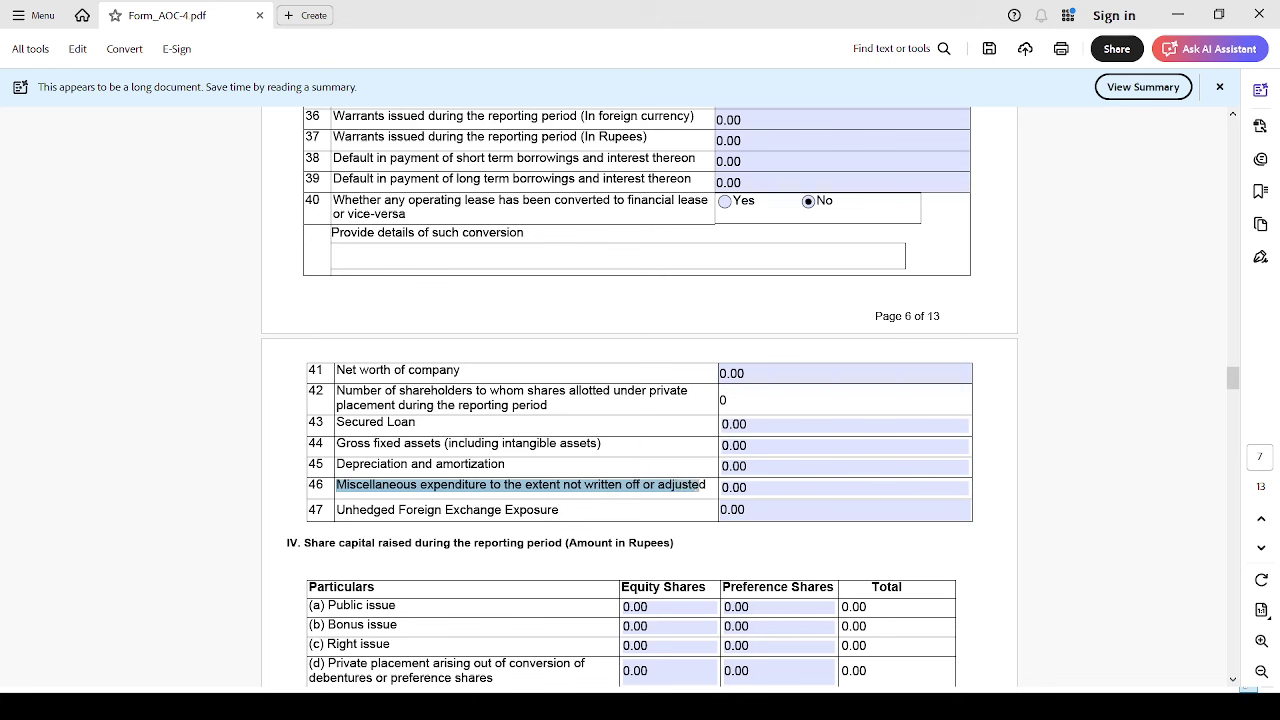
# Review section IV on share capital raised during the reporting period, covering the issue types and the equity, preference and total columns
pyautogui.scroll(-5, 1057, 463)
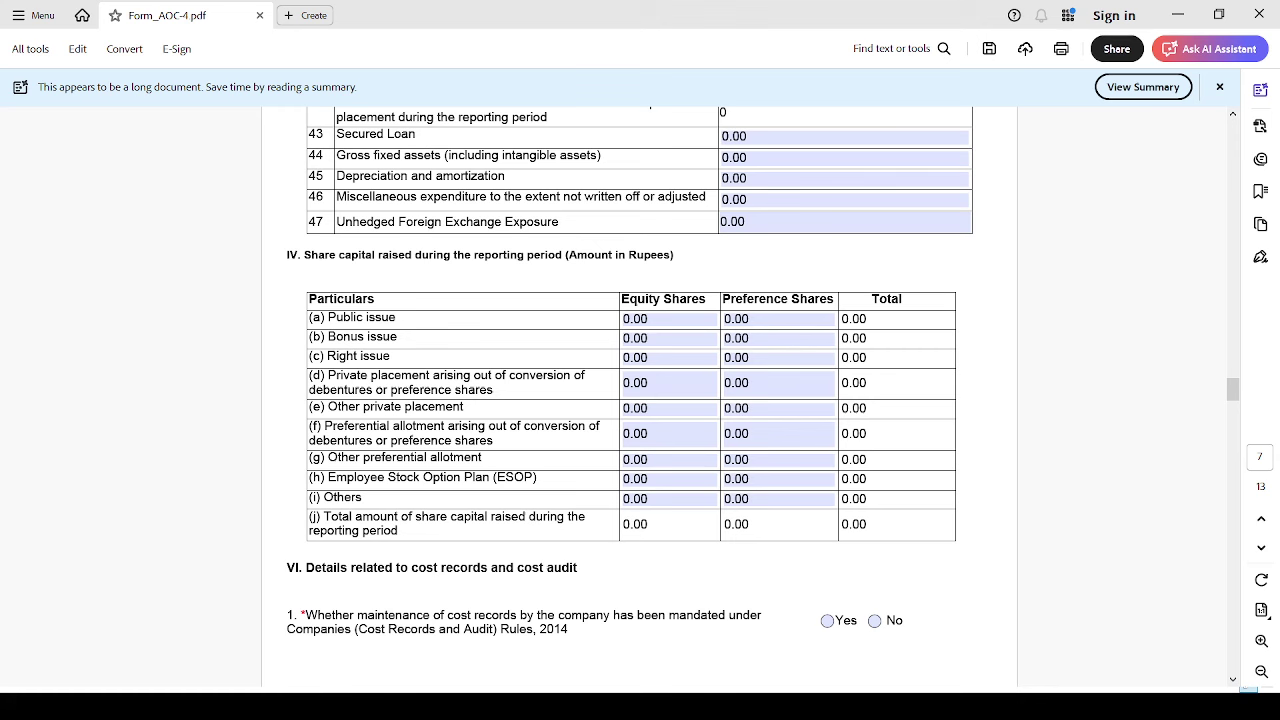
pyautogui.scroll(-1, 1057, 463)
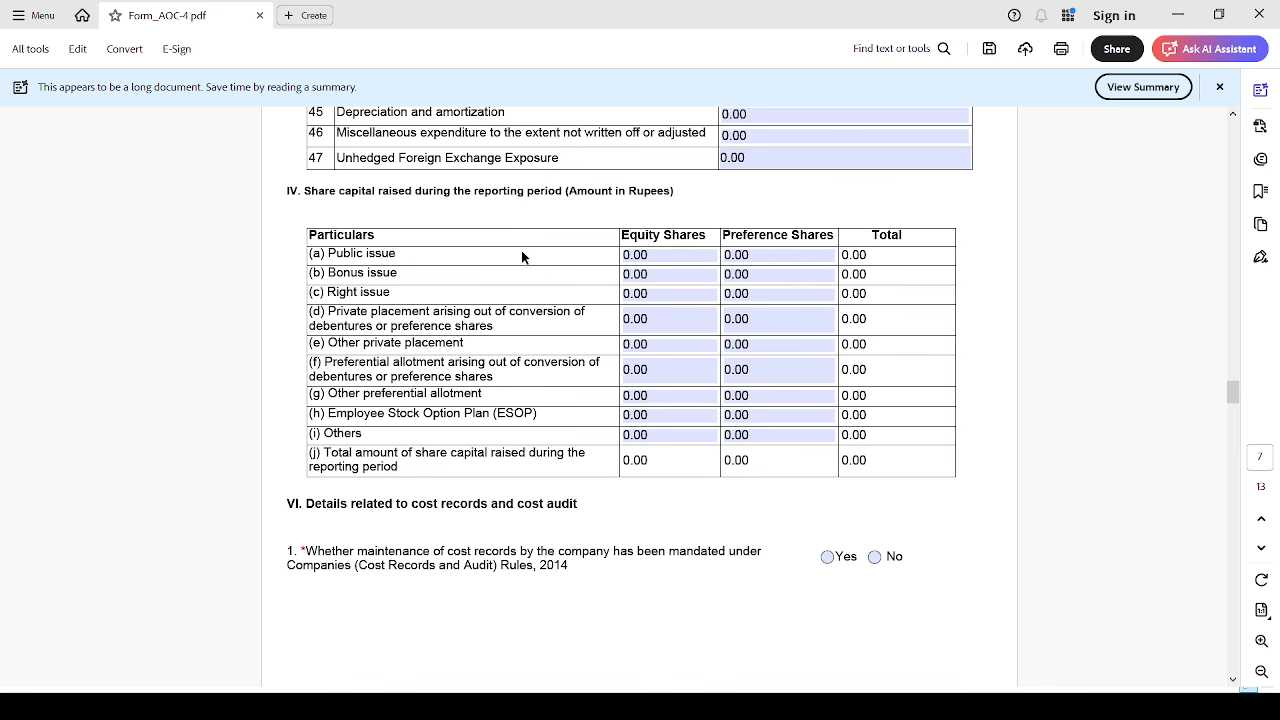
pyautogui.moveTo(330, 253); pyautogui.dragTo(368, 253)
pyautogui.moveTo(315, 196); pyautogui.dragTo(557, 192)
pyautogui.moveTo(345, 258); pyautogui.dragTo(350, 338)
pyautogui.click(347, 276)
pyautogui.click(348, 318)
pyautogui.doubleClick(347, 314)
pyautogui.moveTo(663, 245); pyautogui.dragTo(666, 431)
pyautogui.moveTo(752, 240); pyautogui.dragTo(833, 241)
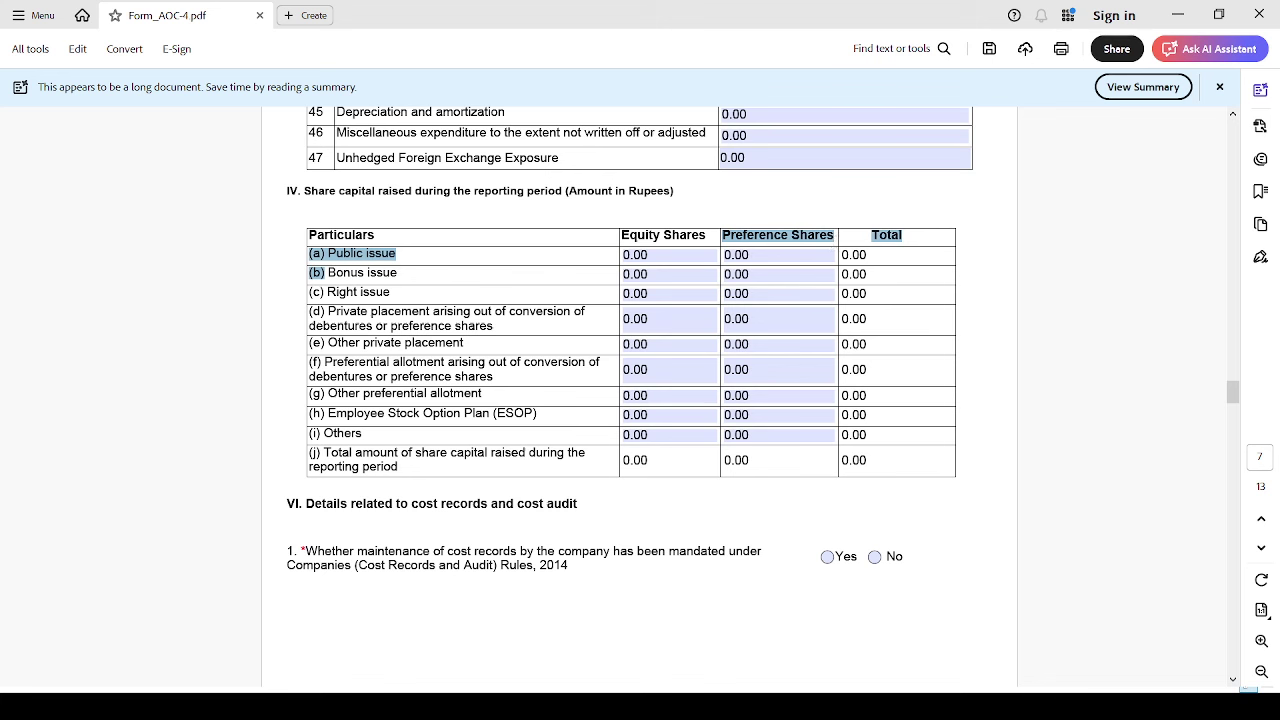
# Answer No to whether maintenance of cost records has been mandated under the Companies (Cost Records and Audit) Rules, 2014
pyautogui.scroll(-3, 630, 400)
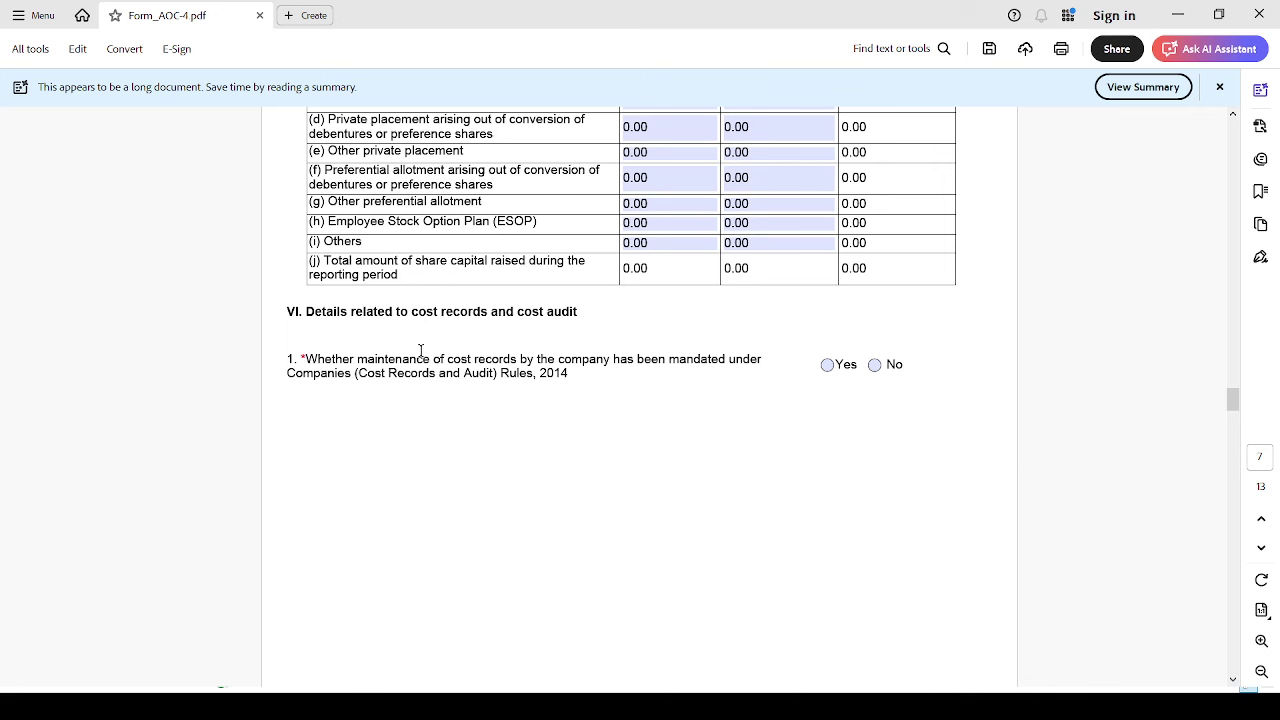
pyautogui.moveTo(317, 359); pyautogui.dragTo(341, 357)
pyautogui.moveTo(477, 365); pyautogui.dragTo(533, 372)
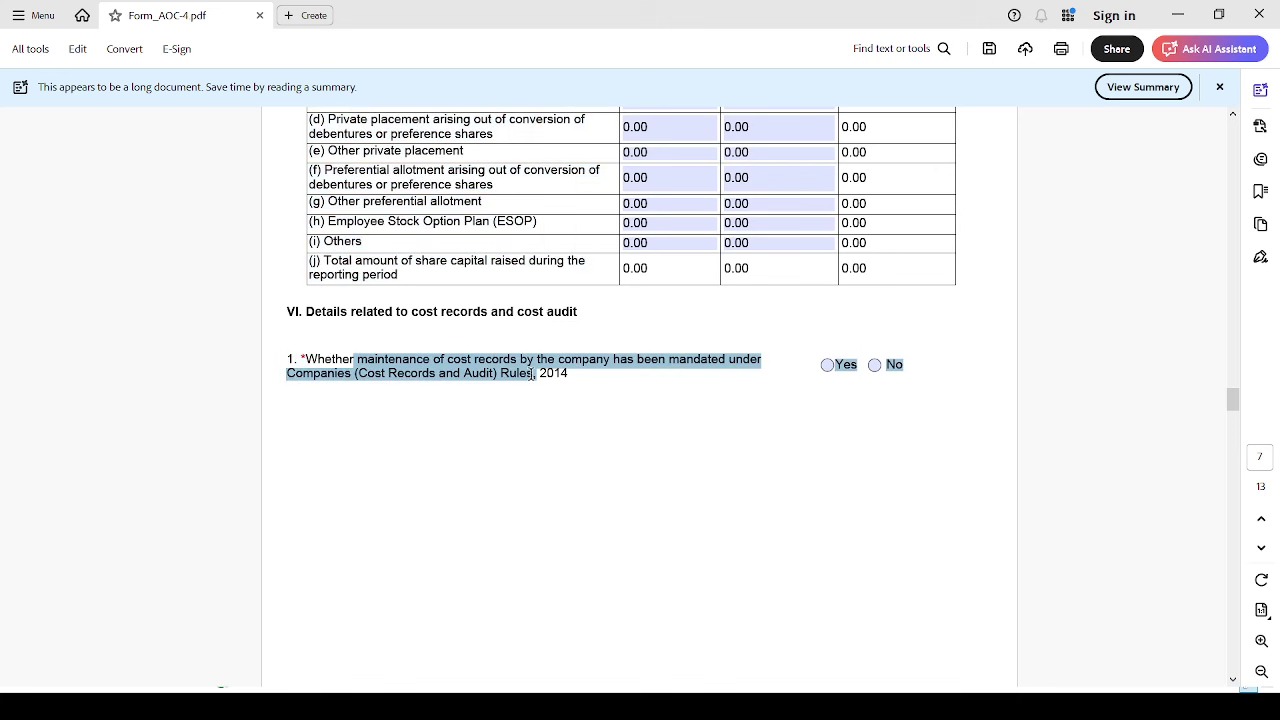
pyautogui.click(395, 379)
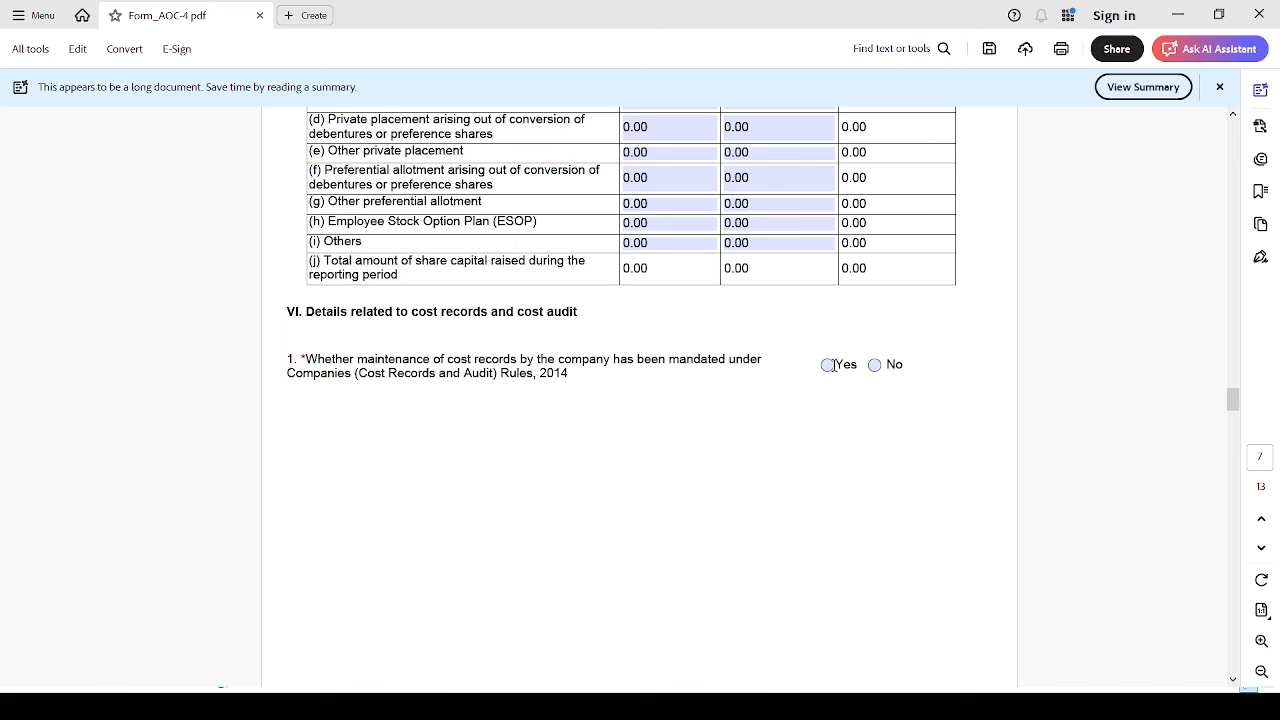
pyautogui.click(876, 365)
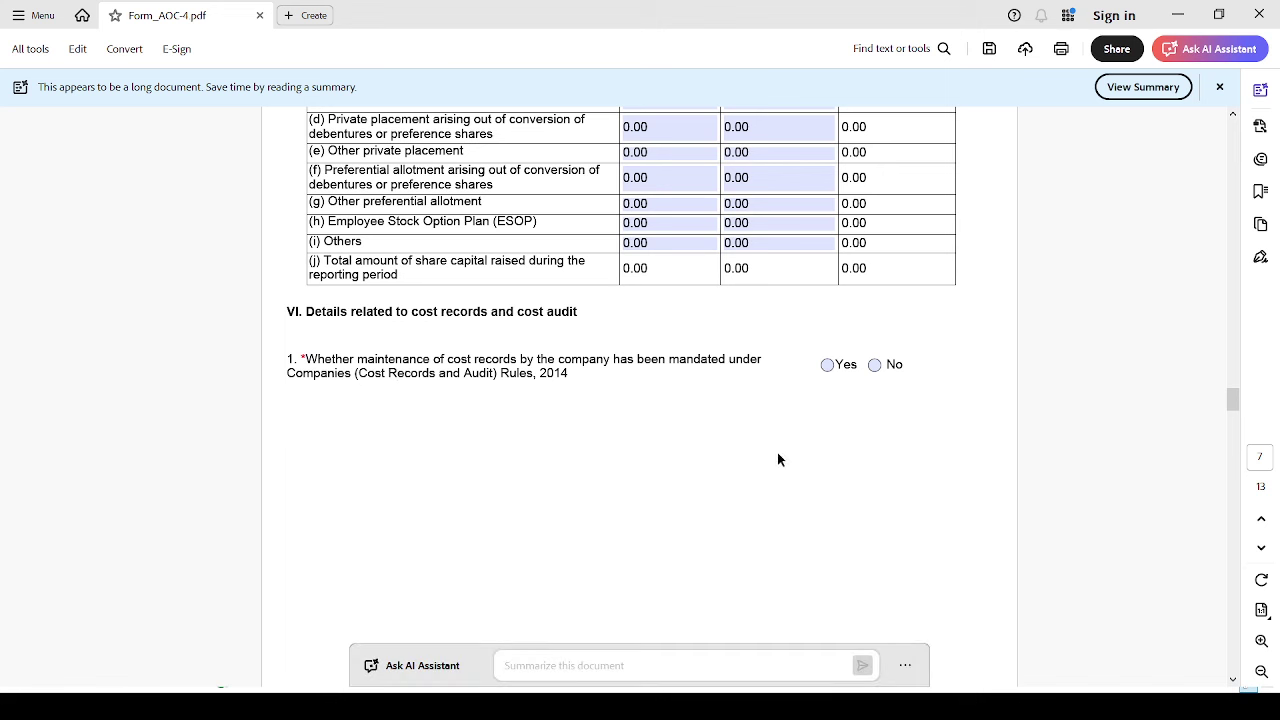
pyautogui.click(874, 365)
# Review the Segment II Statement of Profit and Loss, from revenue from operations through expenses and tax to earnings per equity share
pyautogui.scroll(-3, 780, 467)
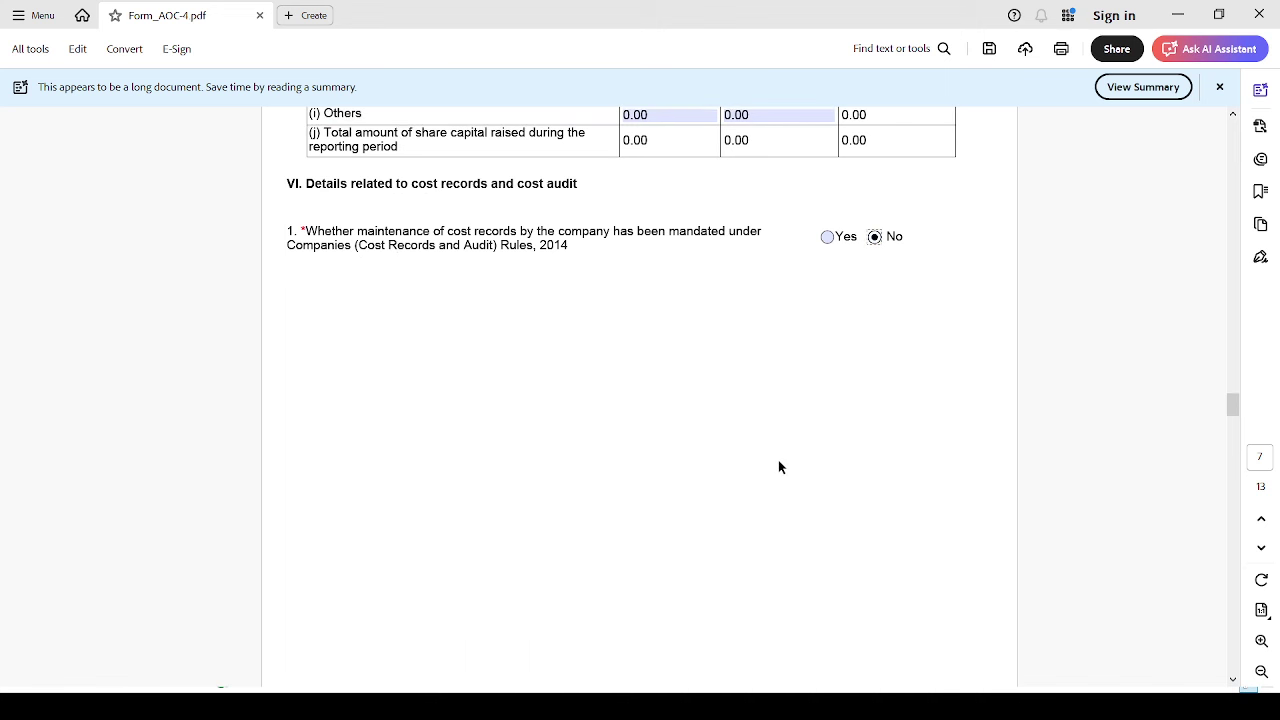
pyautogui.scroll(-5, 780, 467)
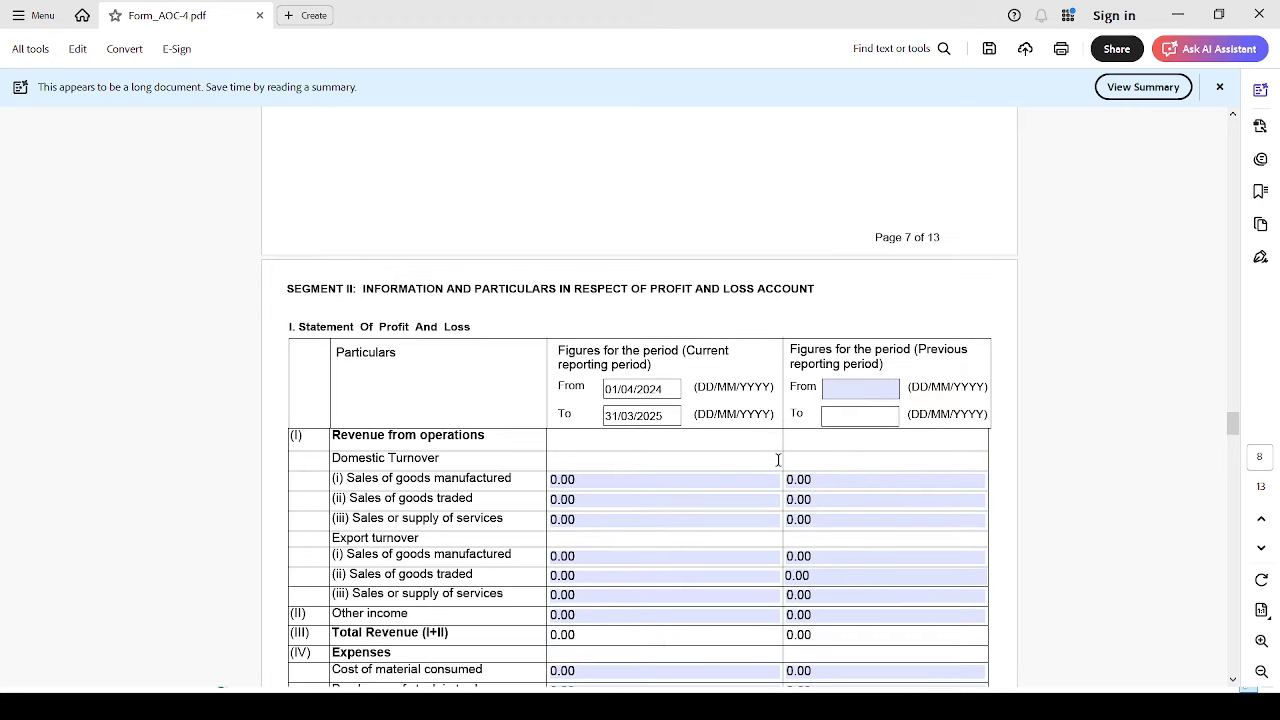
pyautogui.scroll(-1, 778, 460)
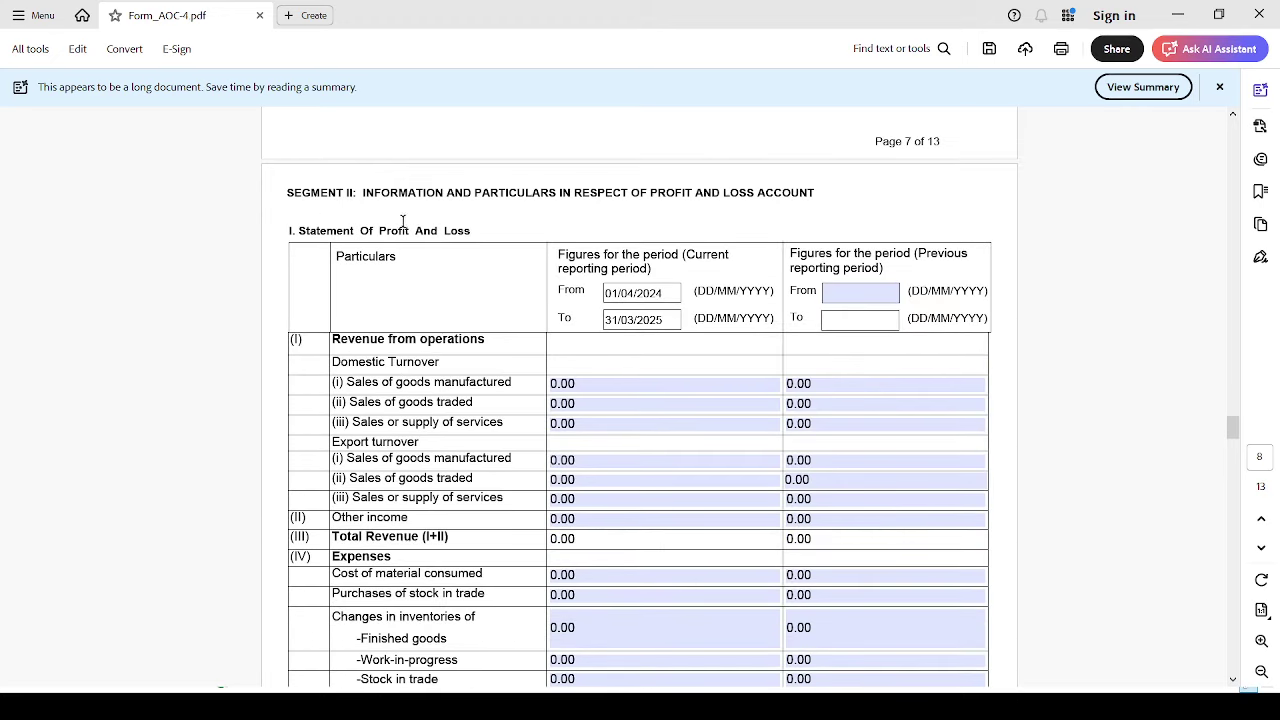
pyautogui.moveTo(378, 231); pyautogui.dragTo(470, 231)
pyautogui.scroll(-1, 460, 235)
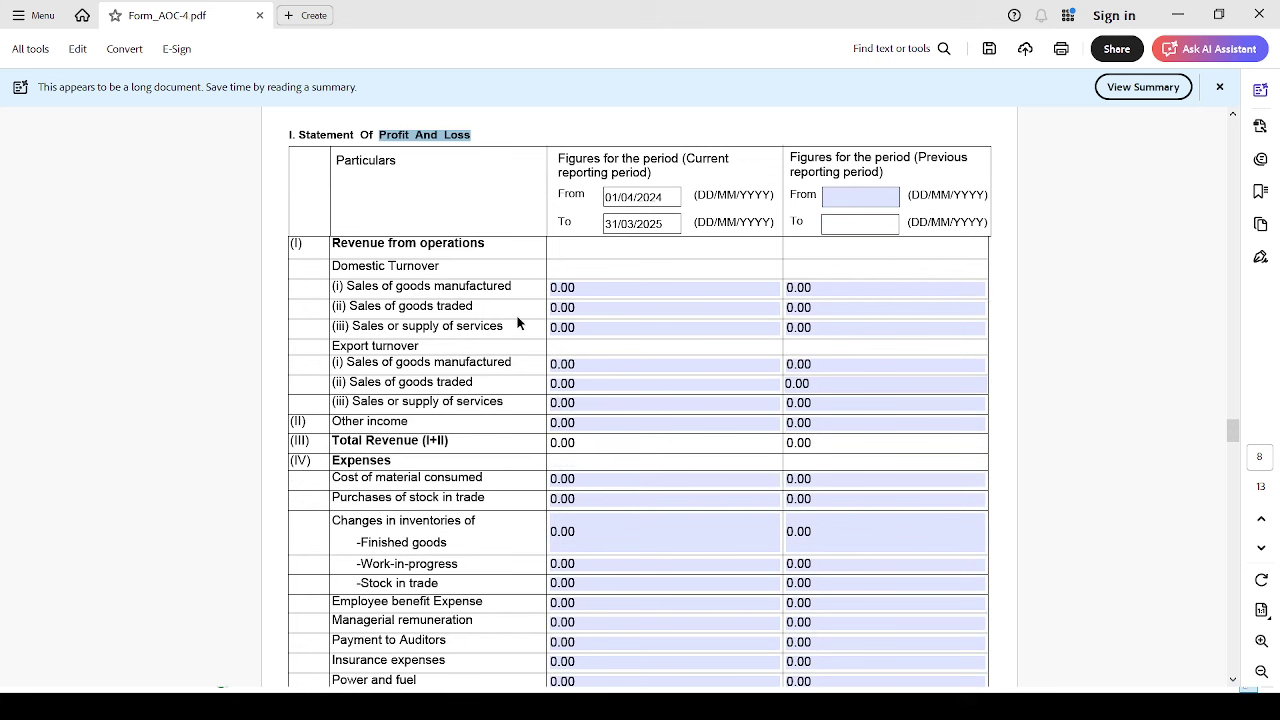
pyautogui.click(699, 285)
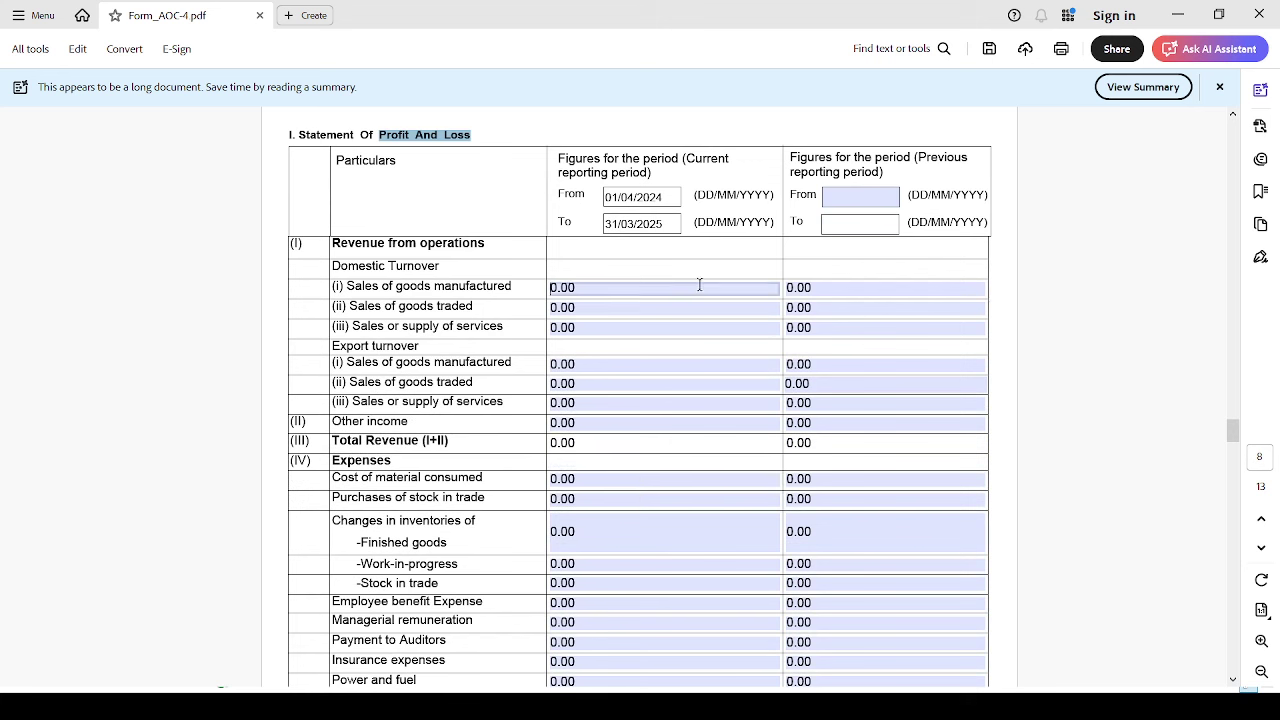
pyautogui.click(572, 328)
pyautogui.click(563, 360)
pyautogui.scroll(-1, 582, 490)
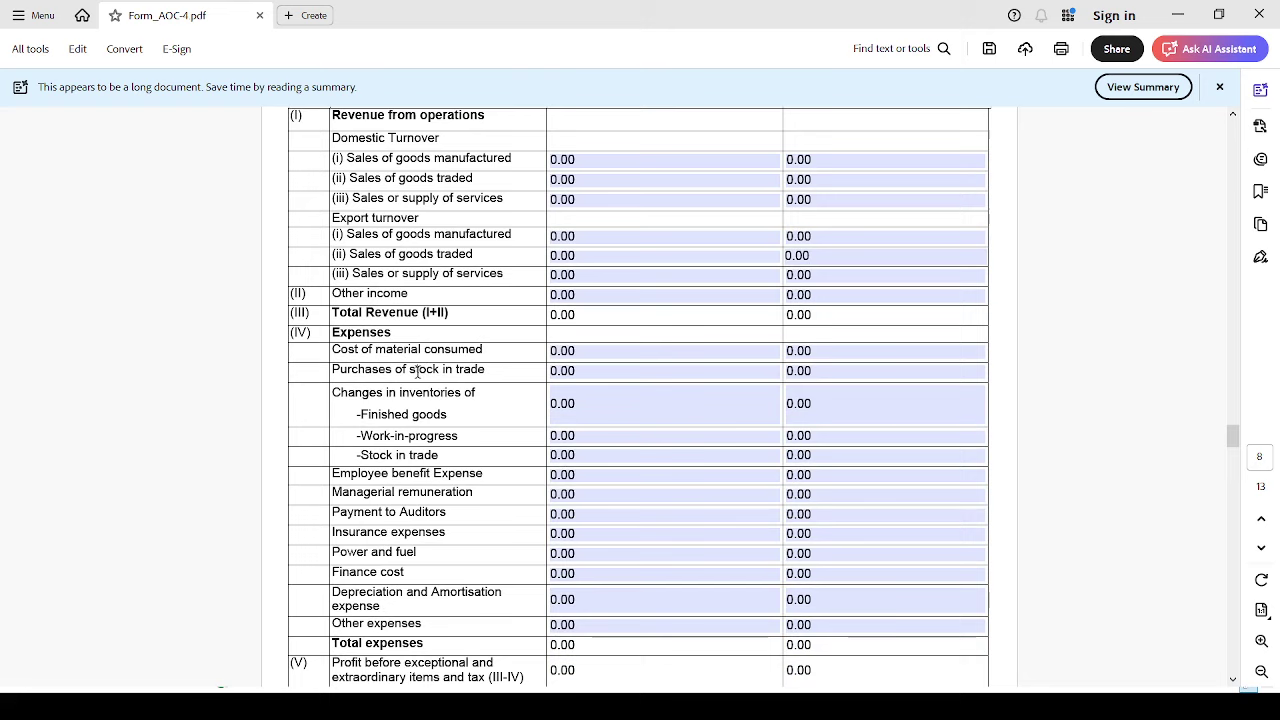
pyautogui.scroll(-1, 443, 452)
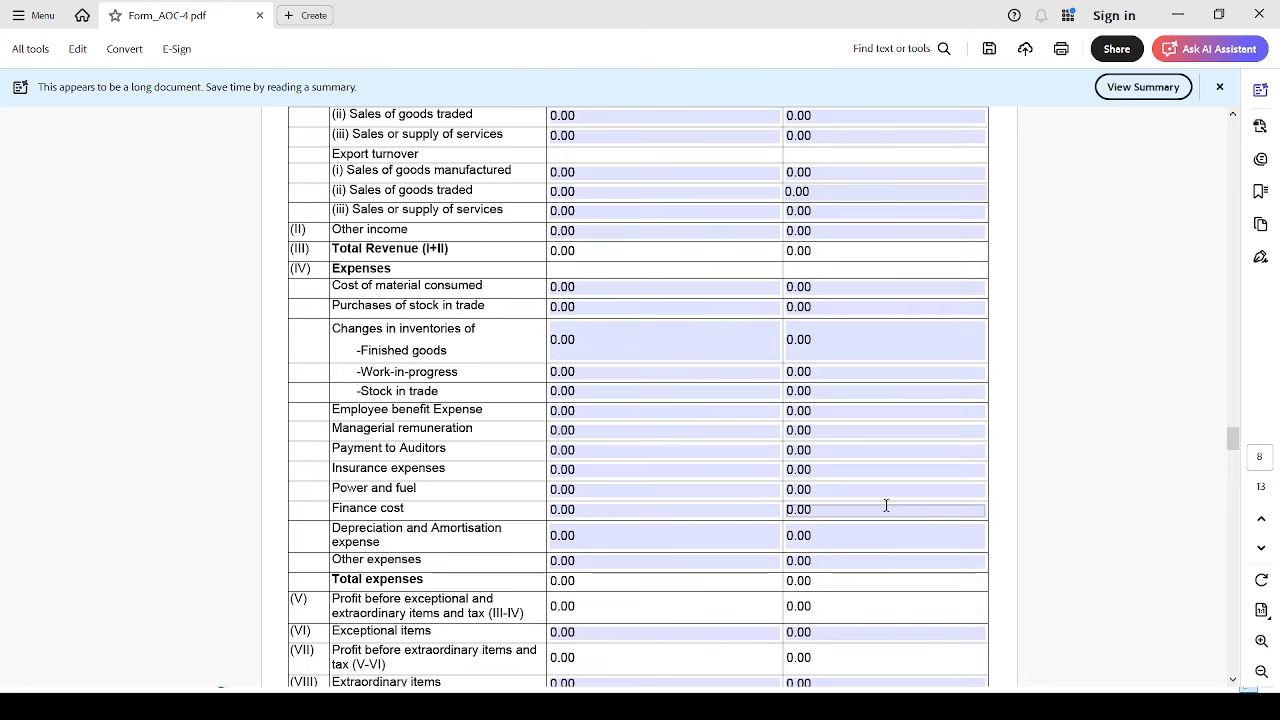
pyautogui.scroll(-5, 663, 580)
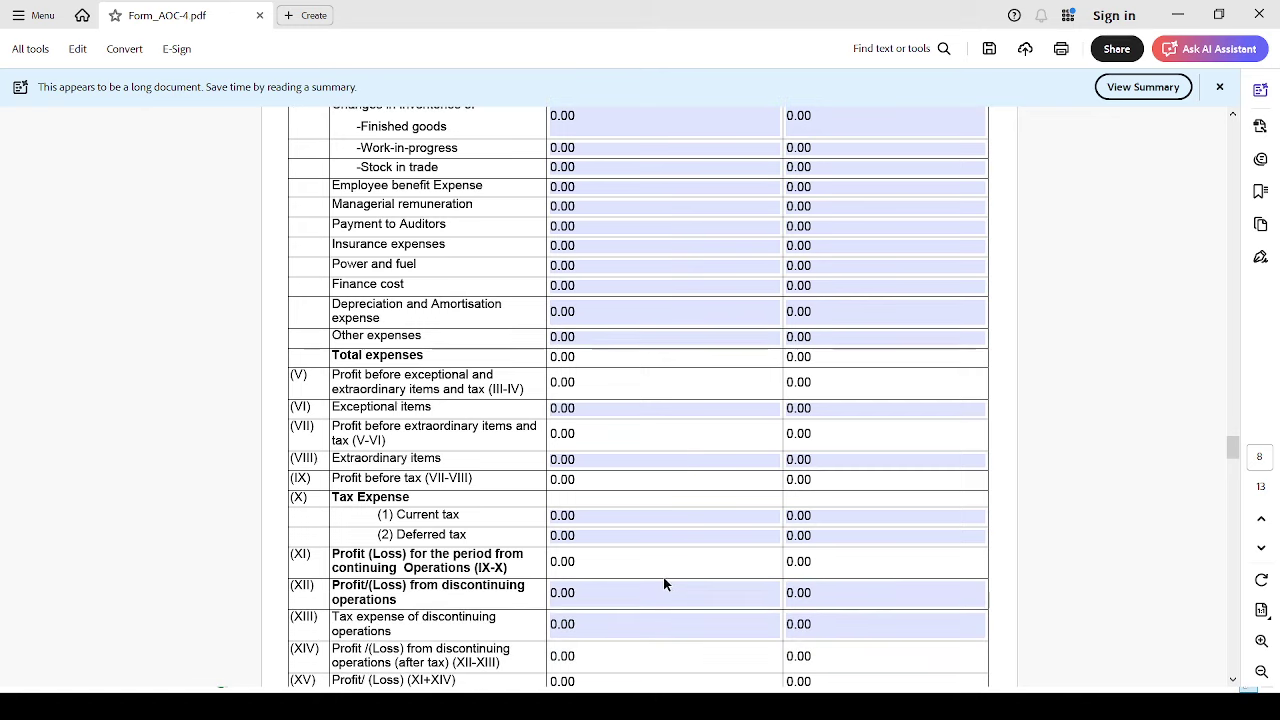
pyautogui.scroll(-4, 667, 583)
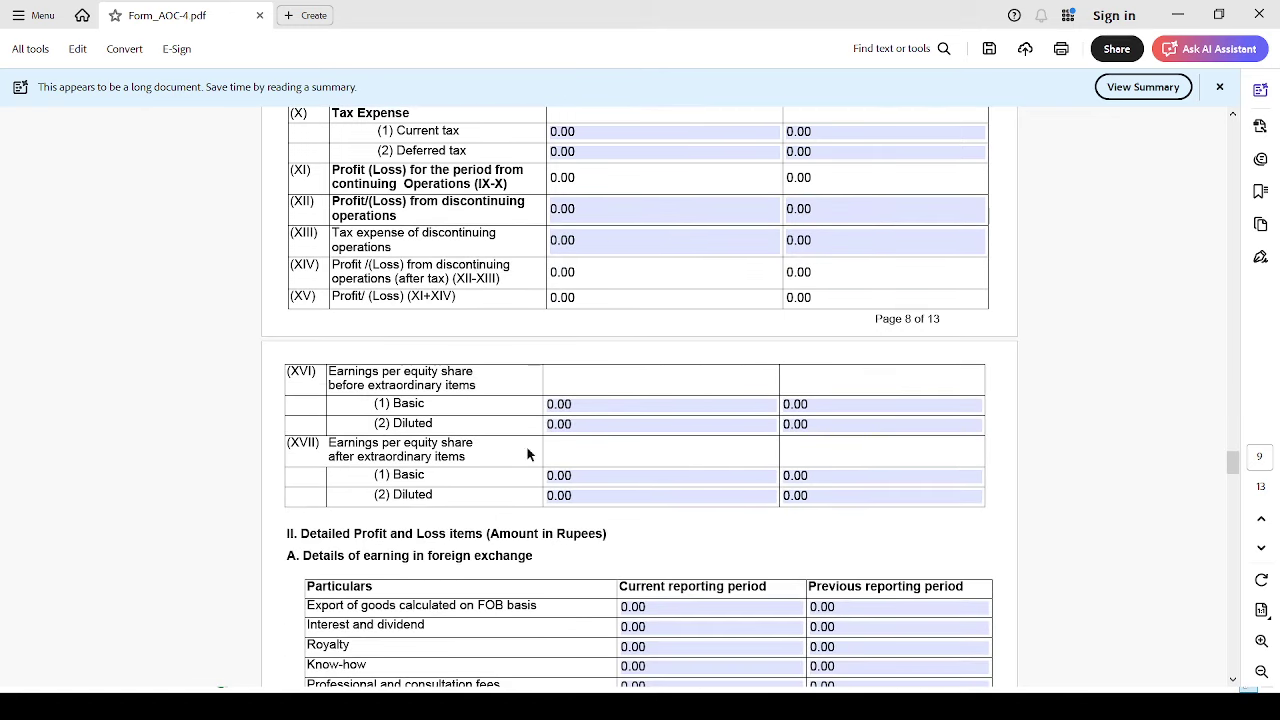
# Review the detailed profit and loss items in sections A and B on earnings and expenditure in foreign exchange
pyautogui.scroll(-2, 851, 491)
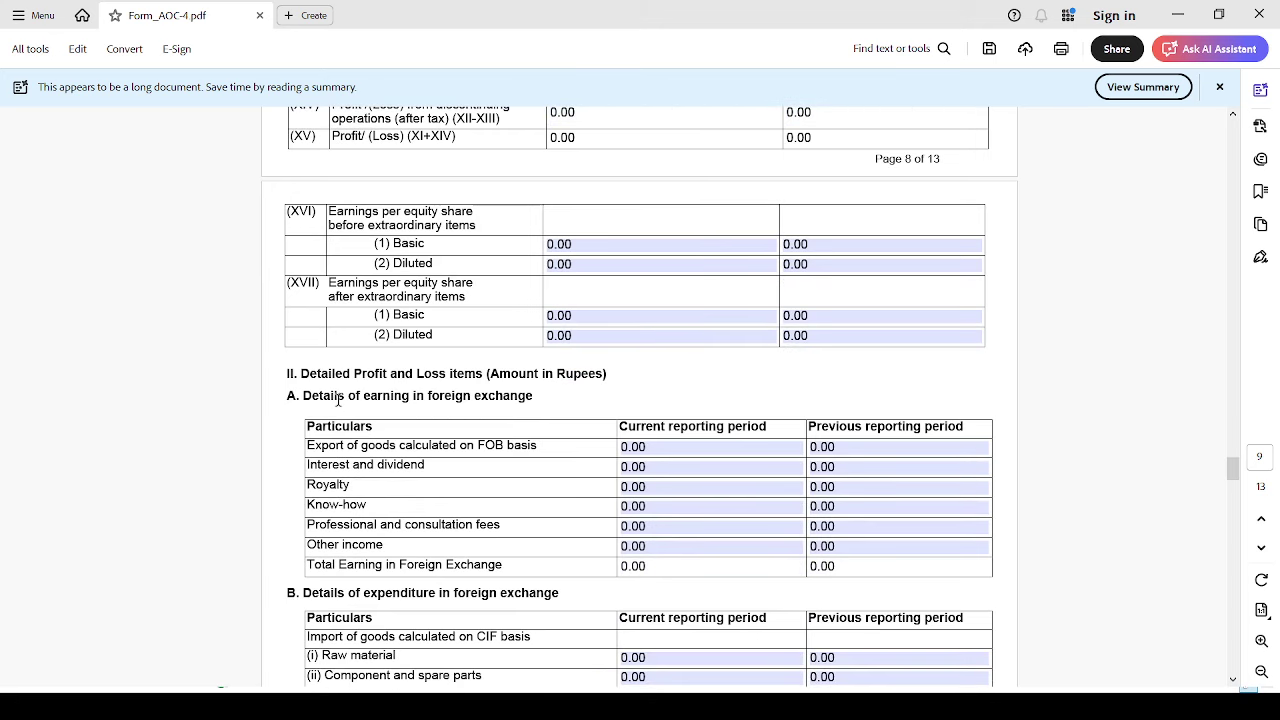
pyautogui.scroll(-2, 578, 537)
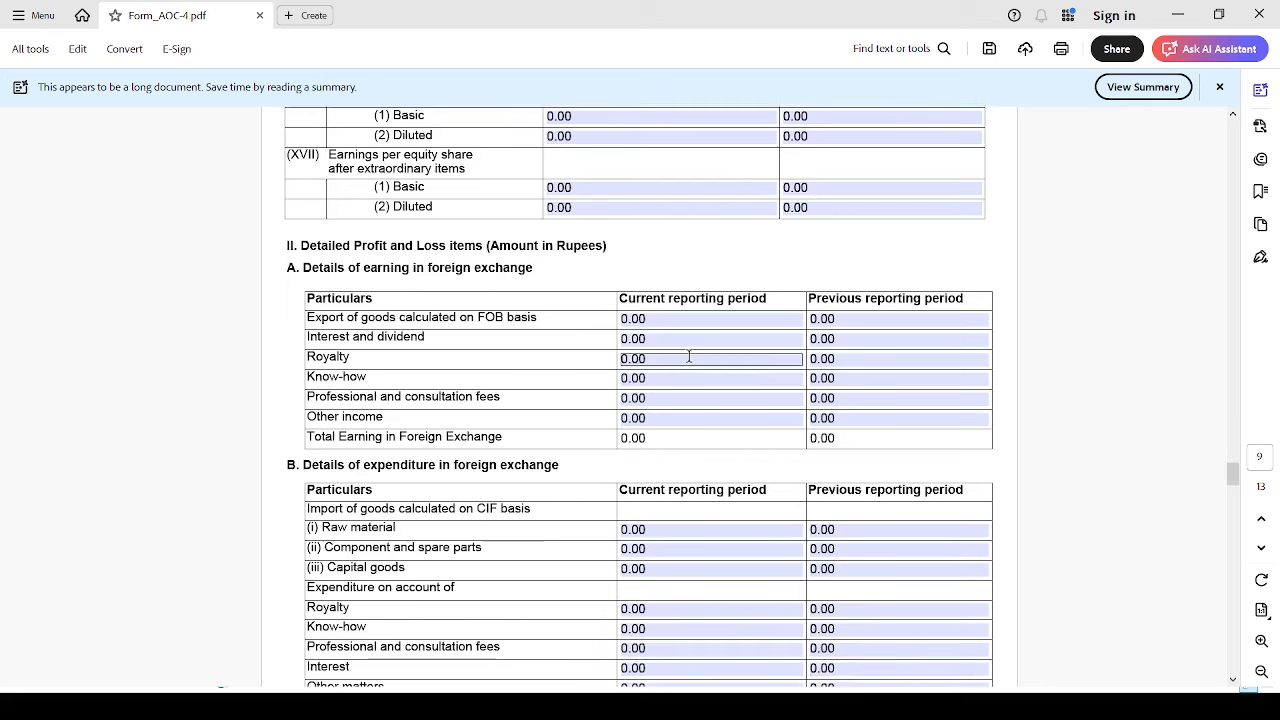
pyautogui.scroll(-2, 886, 400)
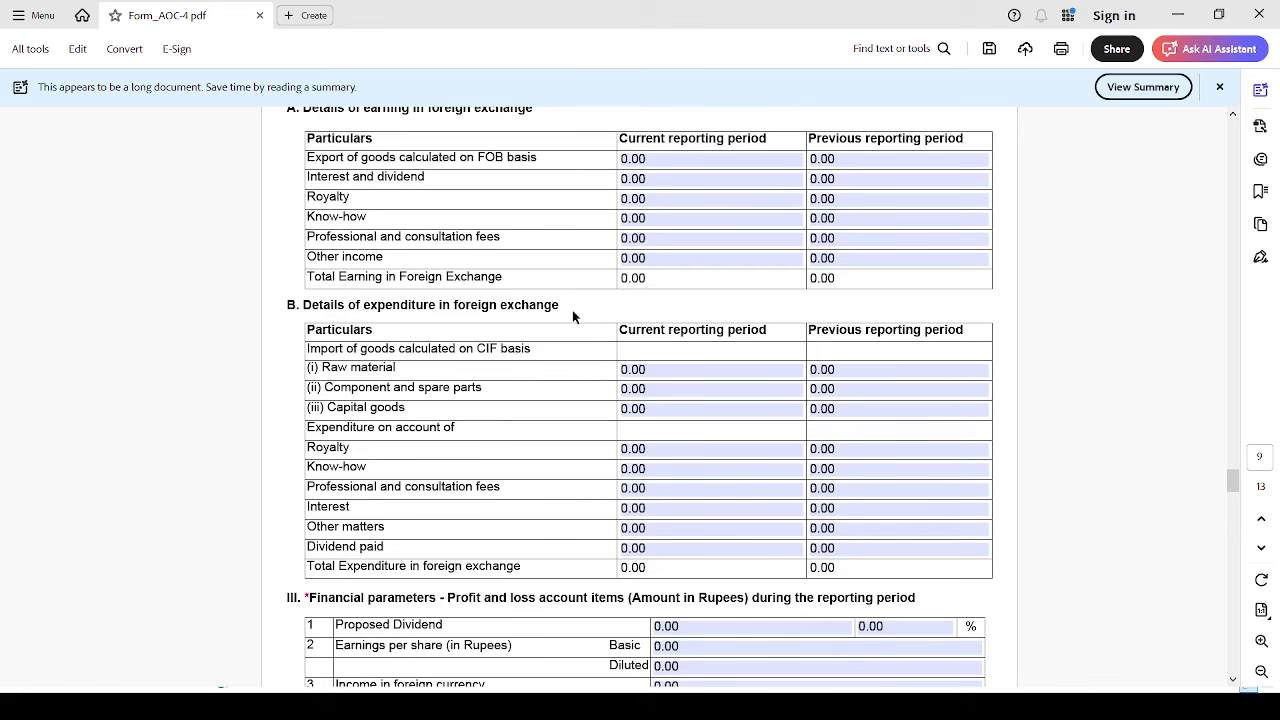
pyautogui.click(869, 530)
# Review section III, Financial parameters - Profit and loss account items, from proposed dividend to bad debts of related parties
pyautogui.scroll(-3, 646, 571)
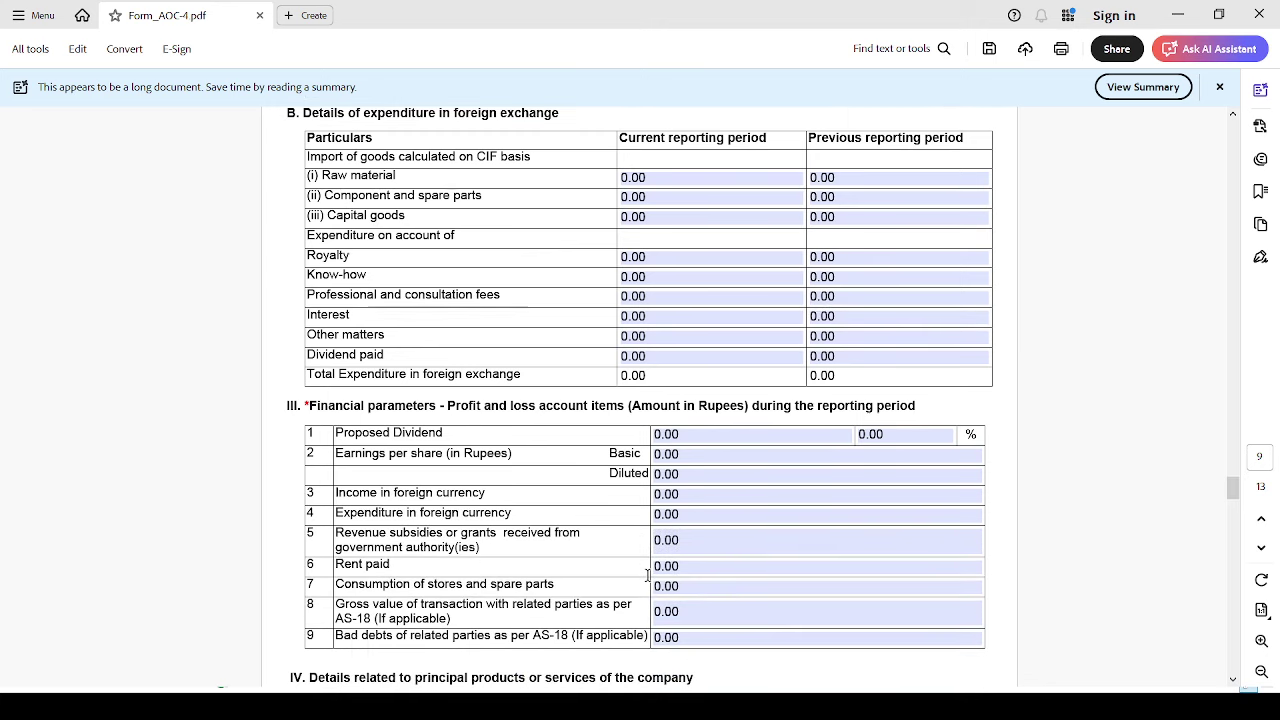
pyautogui.scroll(-1, 646, 575)
pyautogui.click(815, 365)
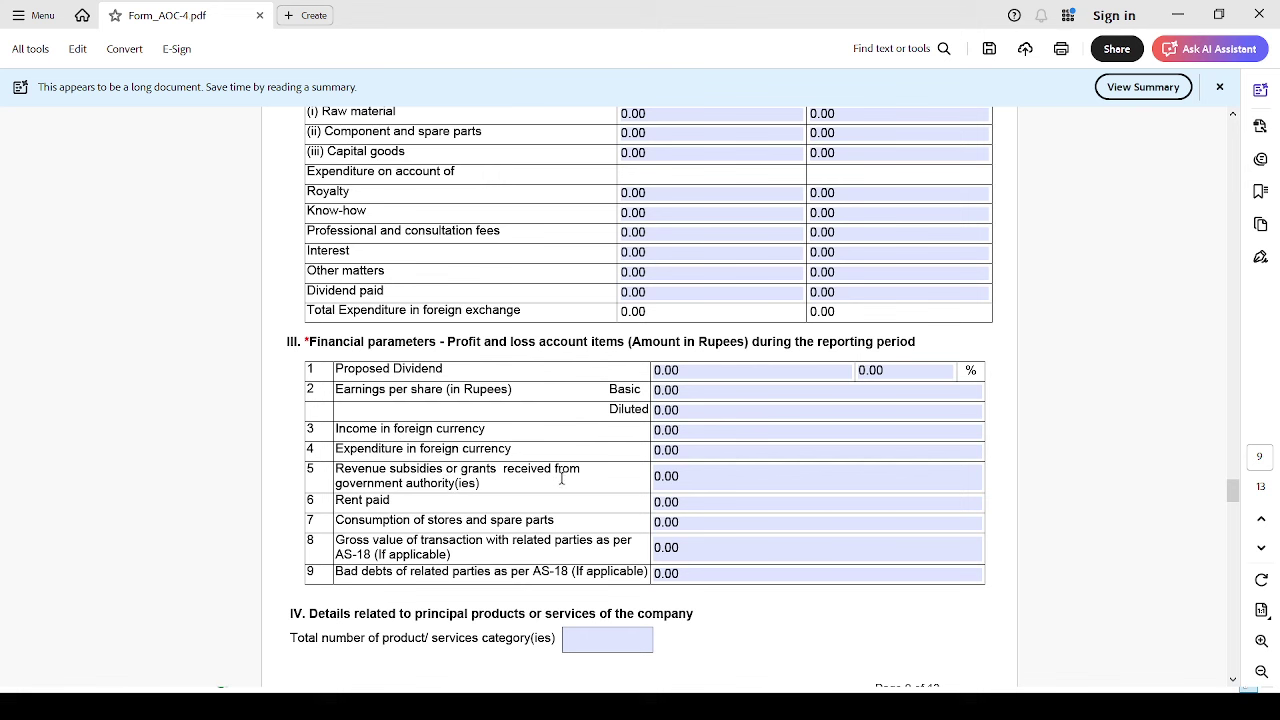
pyautogui.click(719, 482)
pyautogui.scroll(-2, 640, 523)
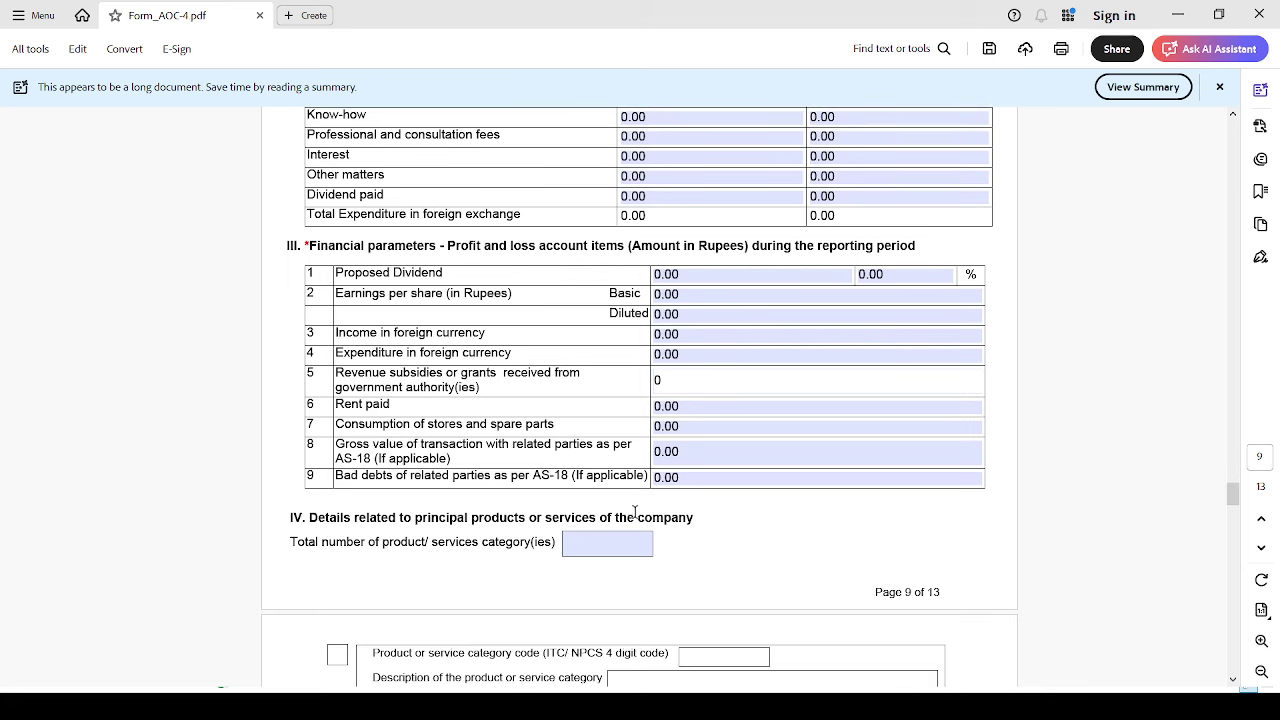
pyautogui.click(680, 426)
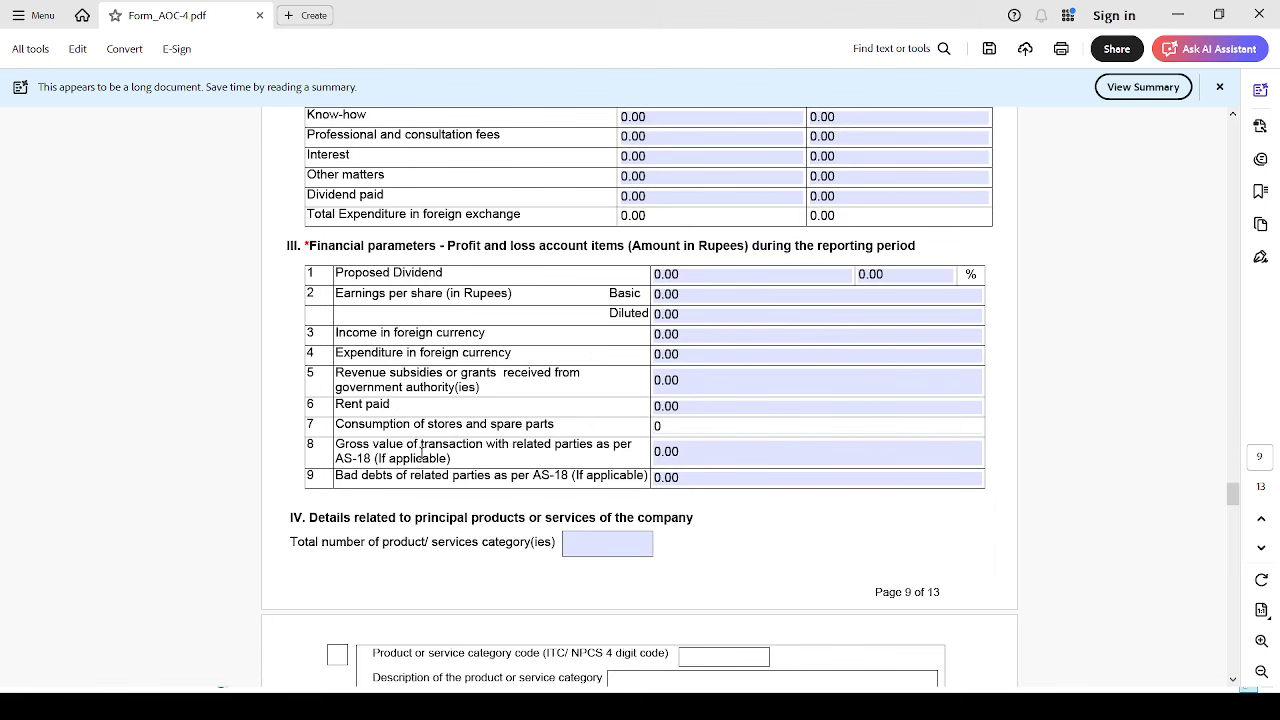
# Examine section IV on principal products or services, including the total number of categories and the ITC/NPCS 4 digit category code
pyautogui.scroll(-2, 646, 433)
pyautogui.scroll(-1, 646, 432)
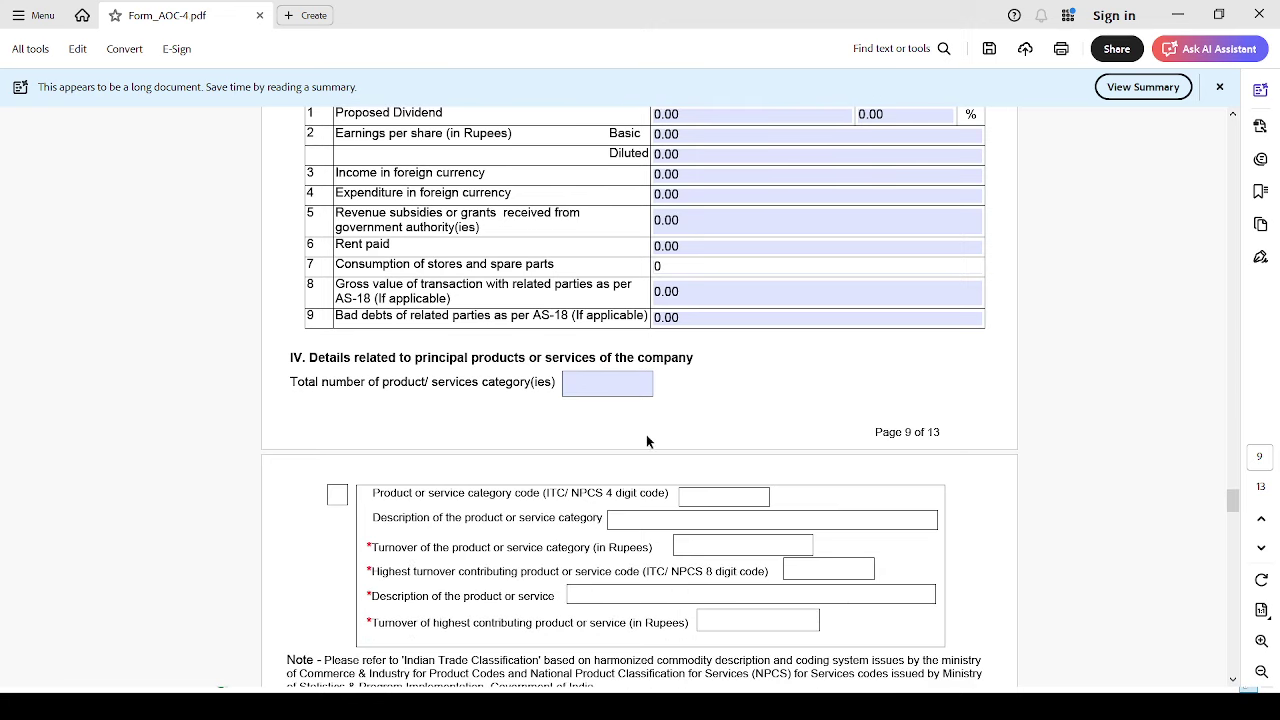
pyautogui.click(731, 437)
pyautogui.scroll(-1, 731, 437)
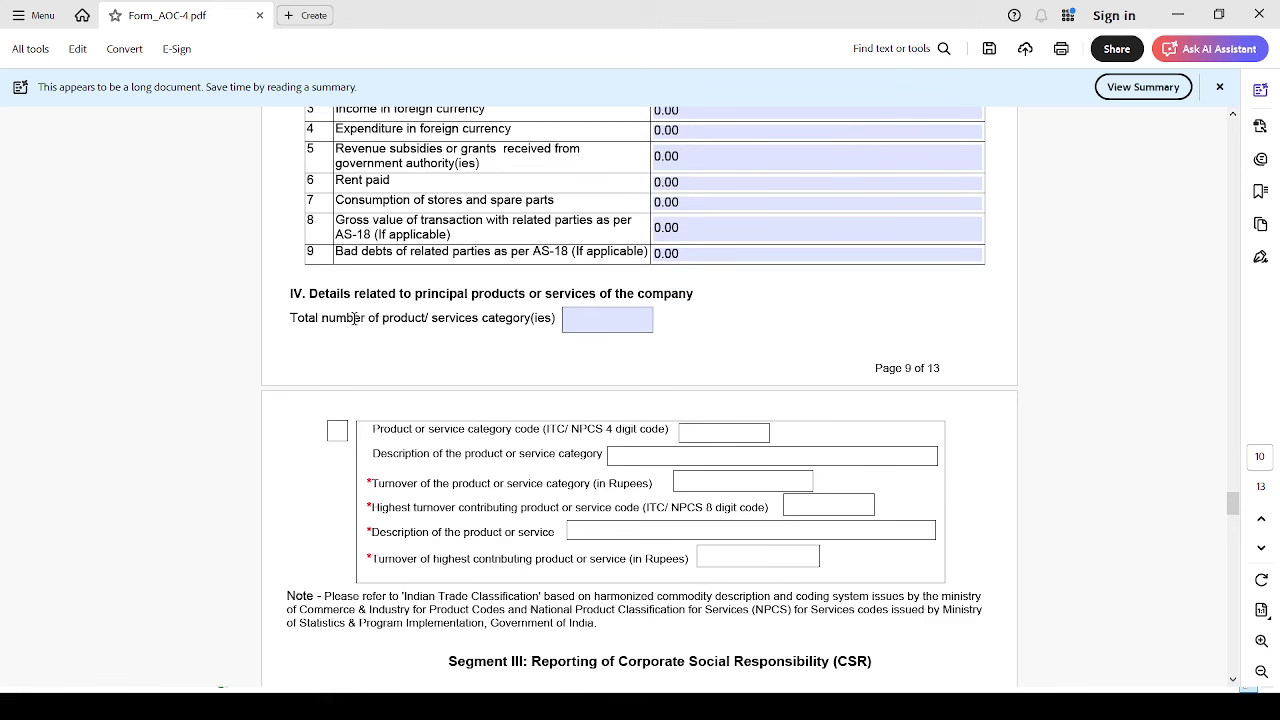
pyautogui.scroll(3, 757, 260)
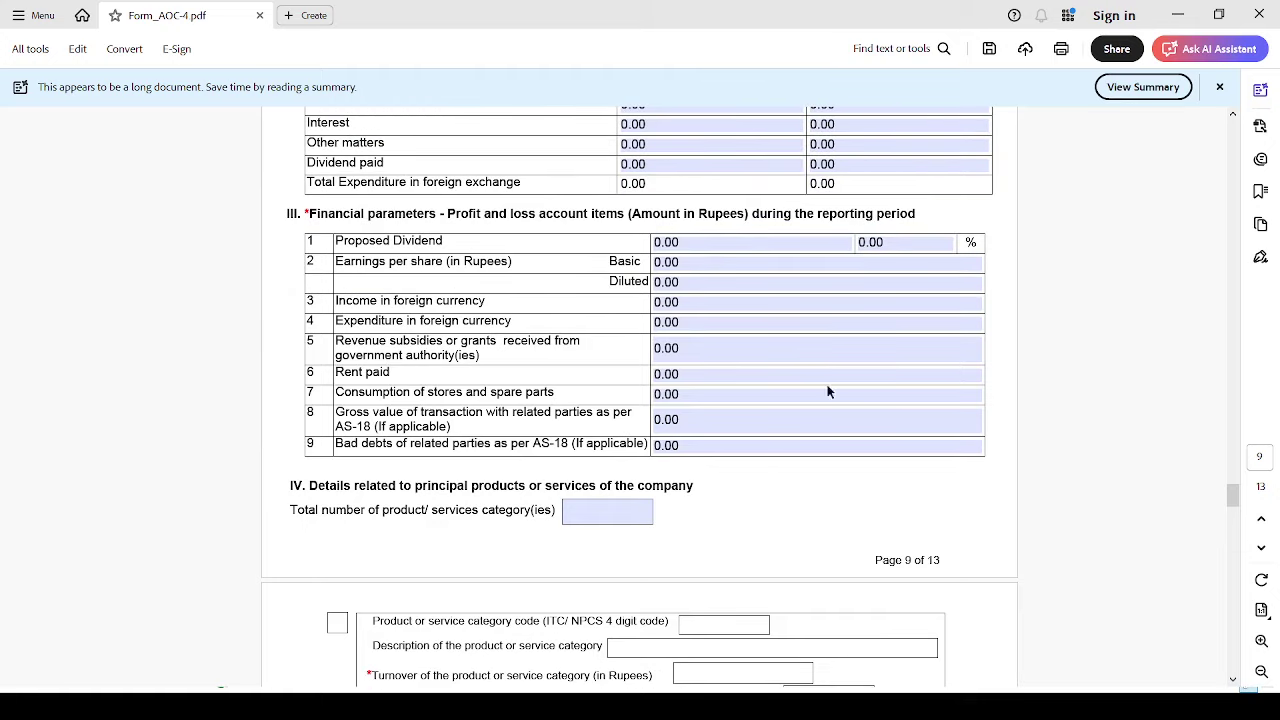
pyautogui.scroll(6, 965, 398)
pyautogui.scroll(-10, 965, 398)
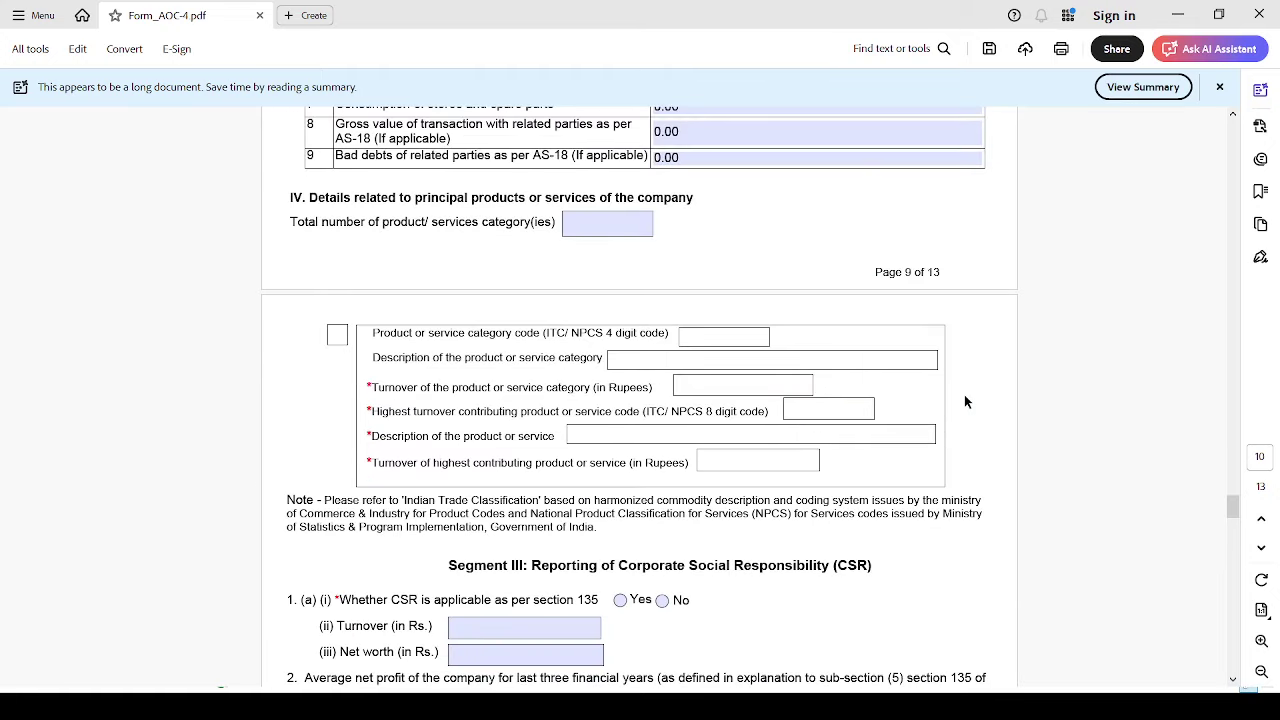
pyautogui.scroll(1, 964, 401)
pyautogui.moveTo(290, 233); pyautogui.dragTo(800, 494)
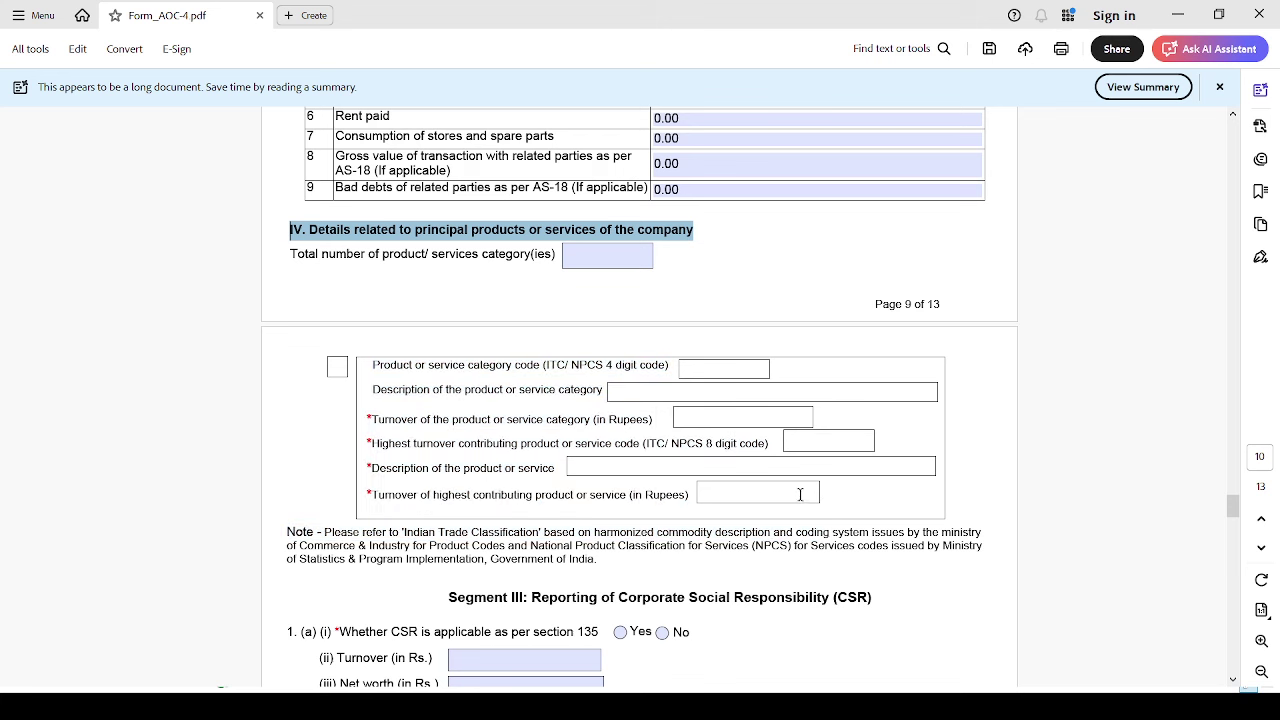
pyautogui.click(883, 501)
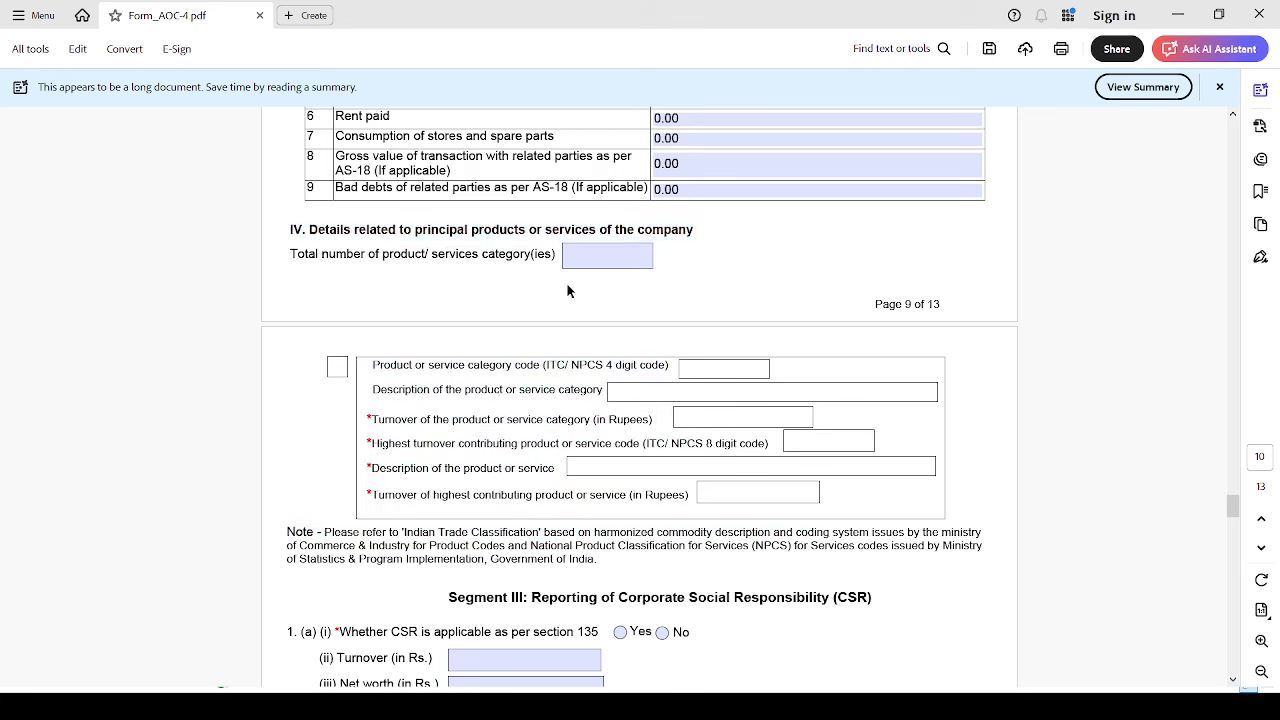
pyautogui.click(590, 261)
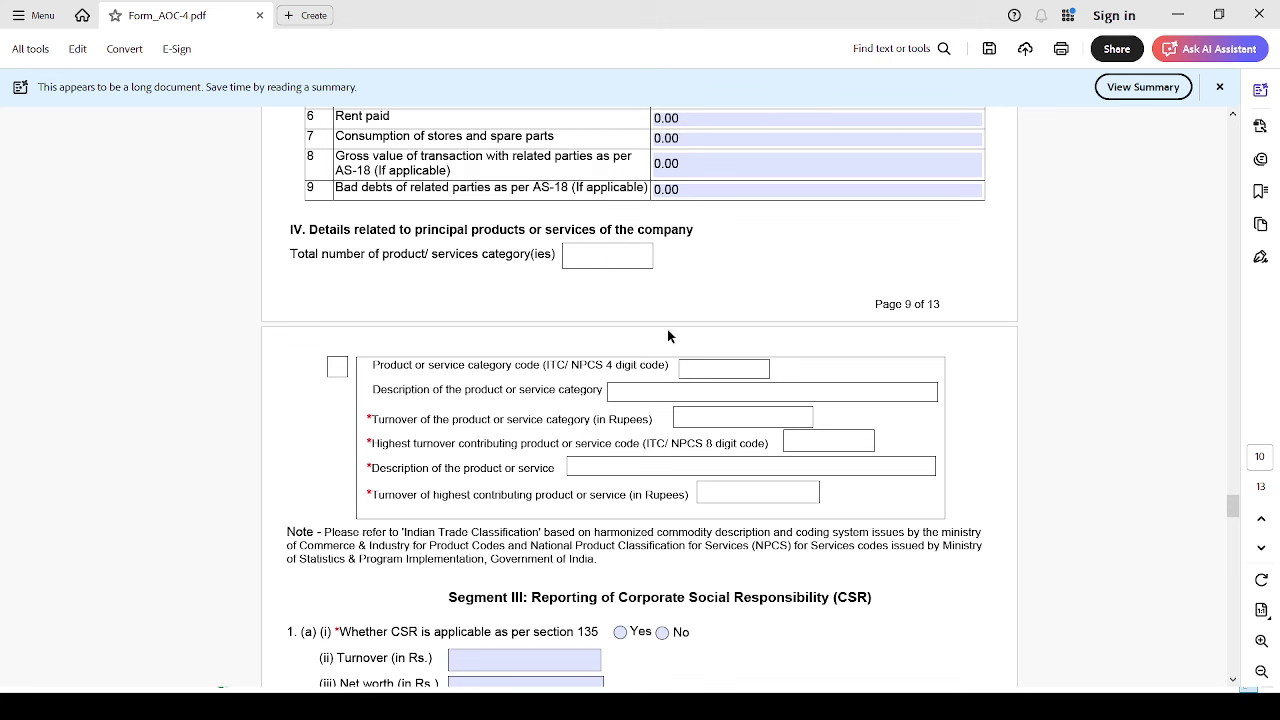
pyautogui.click(715, 366)
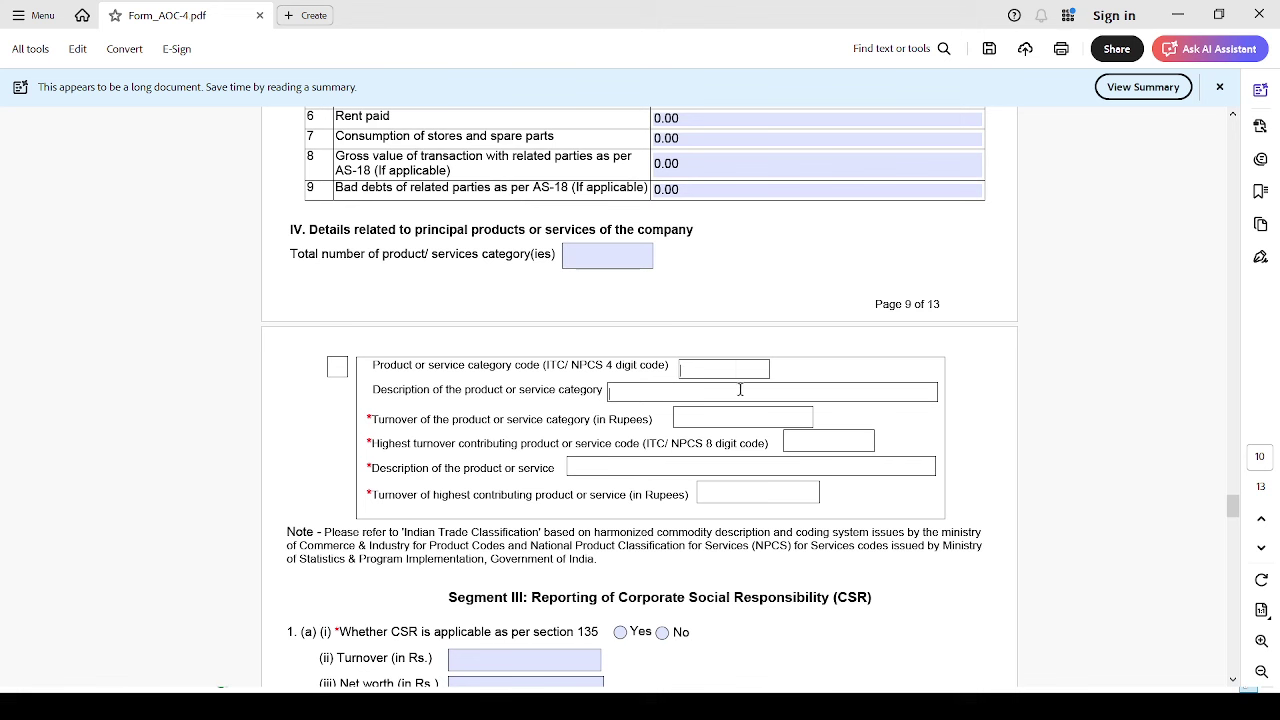
# Examine the section IV product or service fields, from category description to the 8 digit code, description and turnover of the highest contributor
pyautogui.click(872, 386)
pyautogui.moveTo(373, 444); pyautogui.dragTo(640, 446)
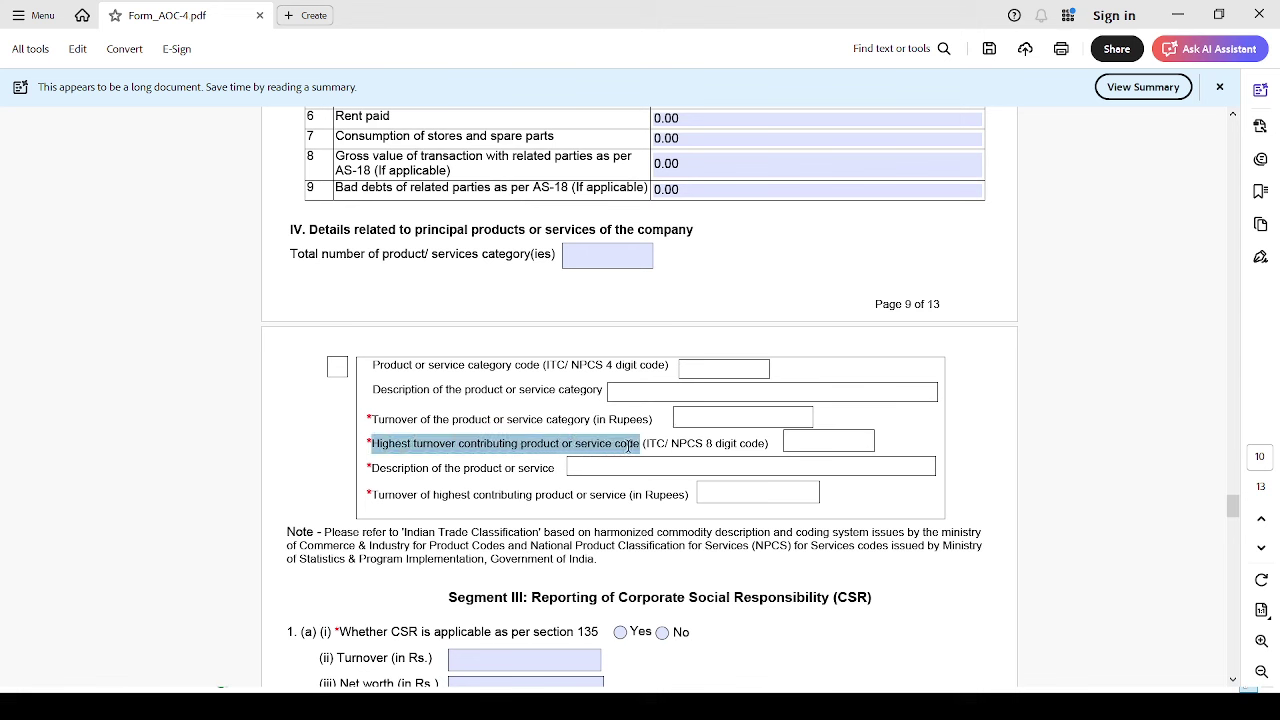
pyautogui.click(863, 438)
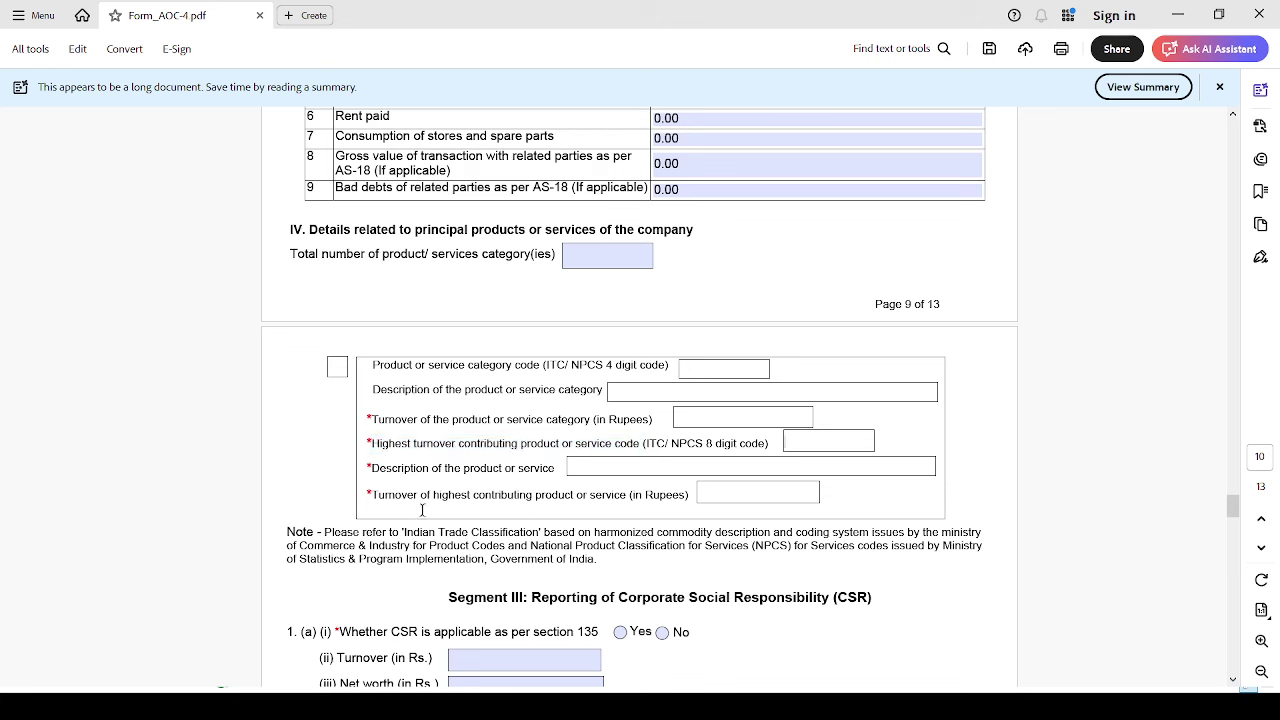
pyautogui.moveTo(371, 469); pyautogui.dragTo(449, 469)
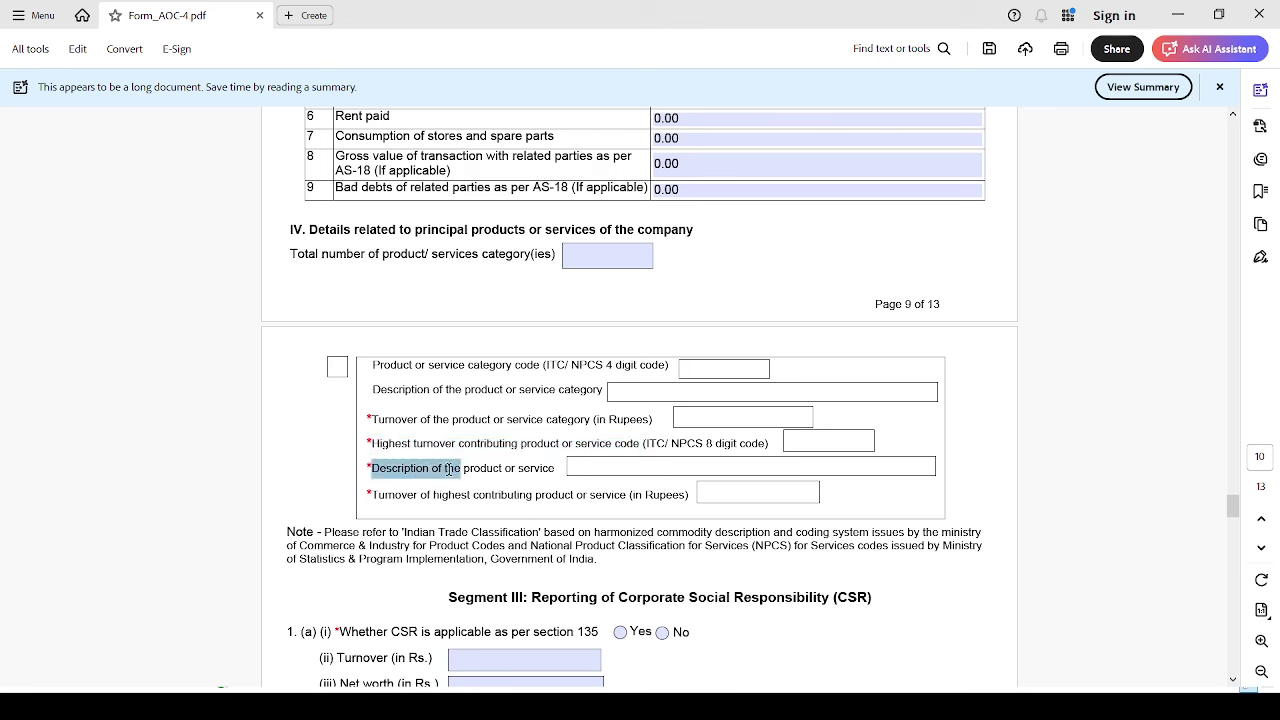
pyautogui.click(809, 445)
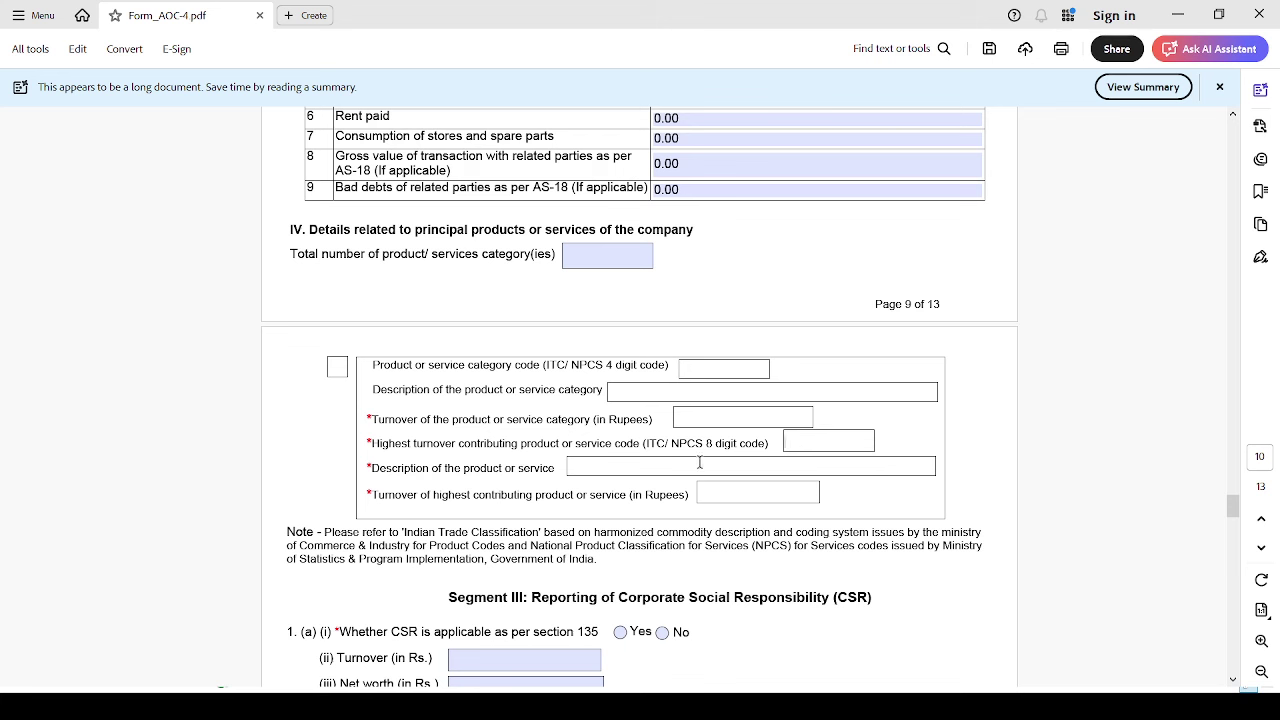
pyautogui.moveTo(392, 469); pyautogui.dragTo(520, 470)
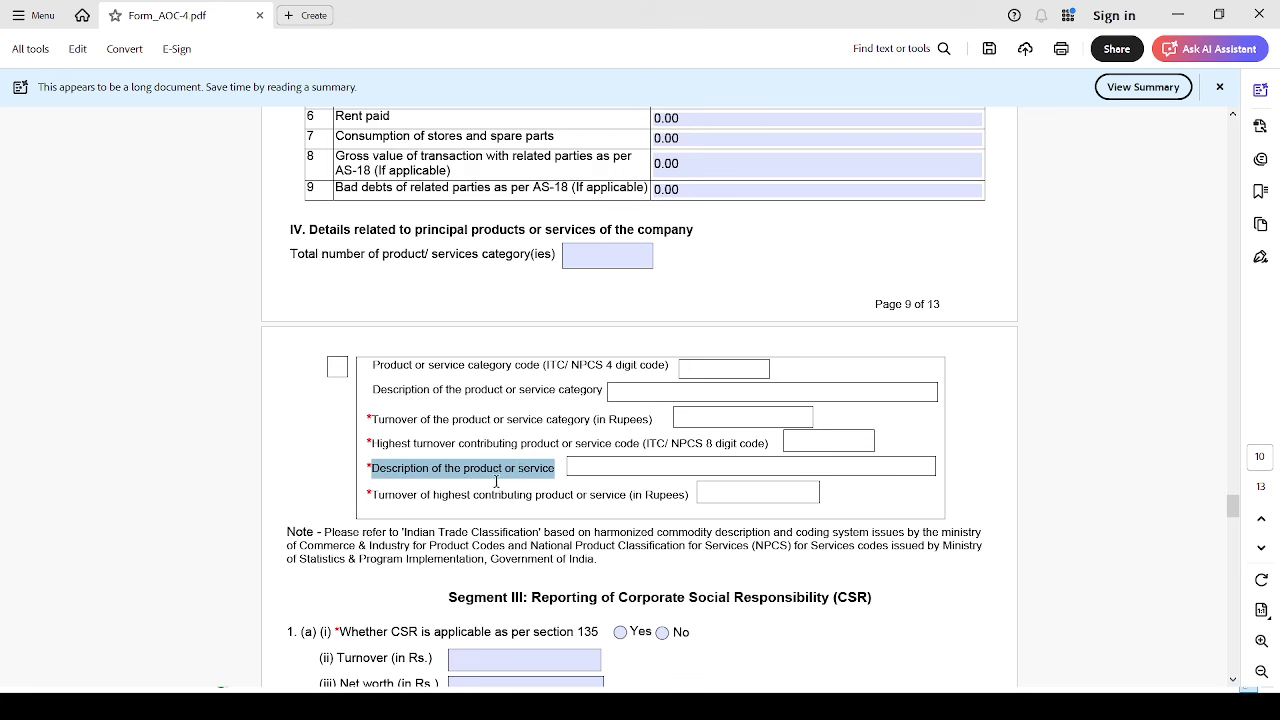
pyautogui.moveTo(419, 495); pyautogui.dragTo(638, 500)
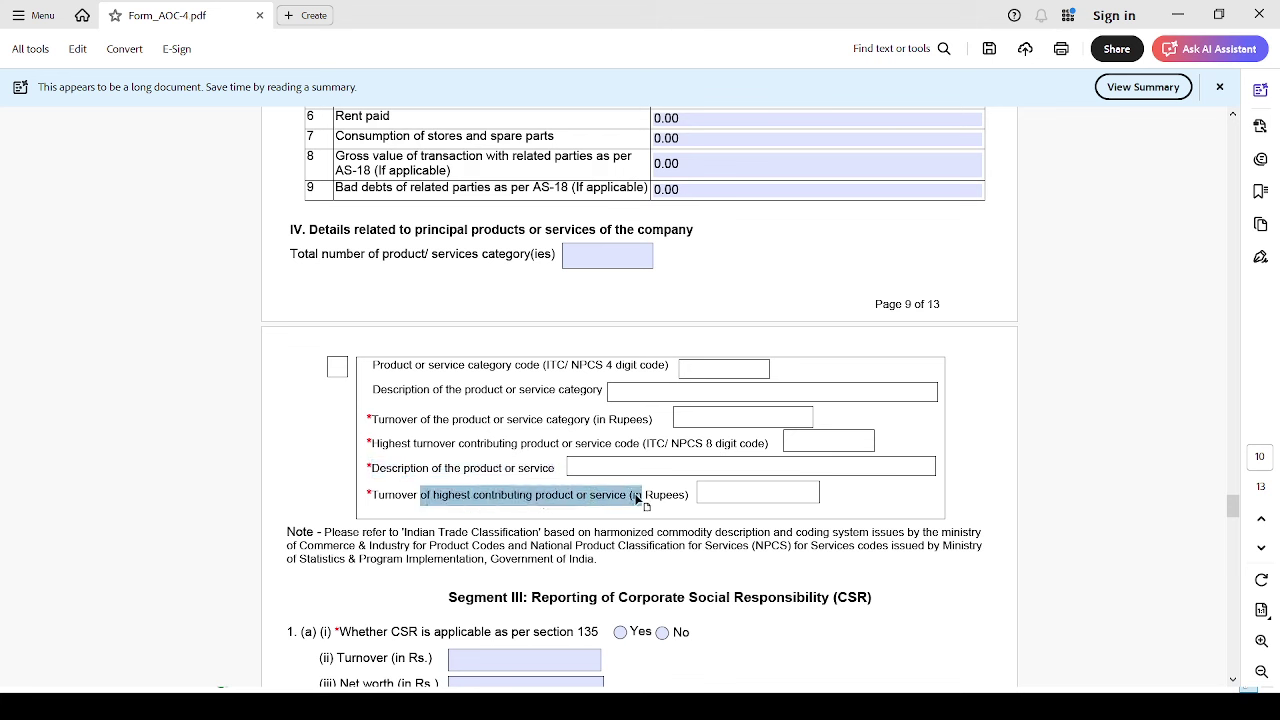
pyautogui.click(737, 491)
# Answer No in Segment III to whether CSR is applicable as per section 135
pyautogui.scroll(-1, 728, 532)
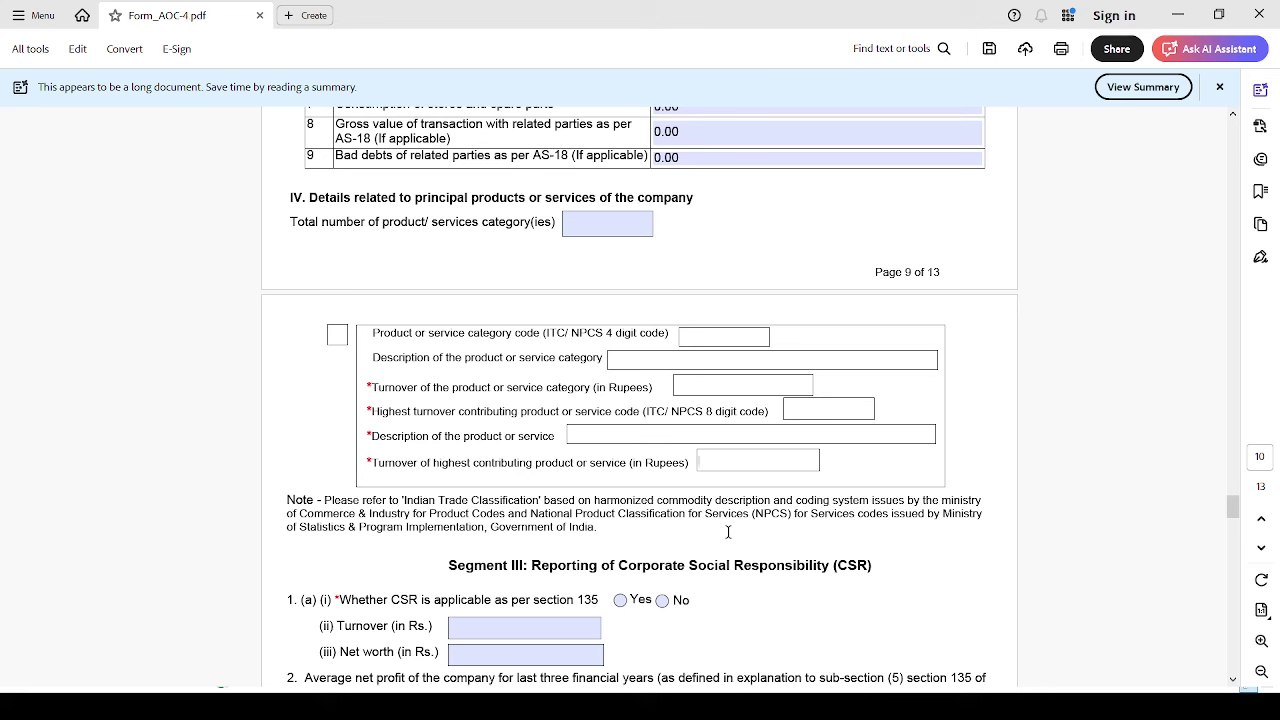
pyautogui.scroll(-5, 777, 500)
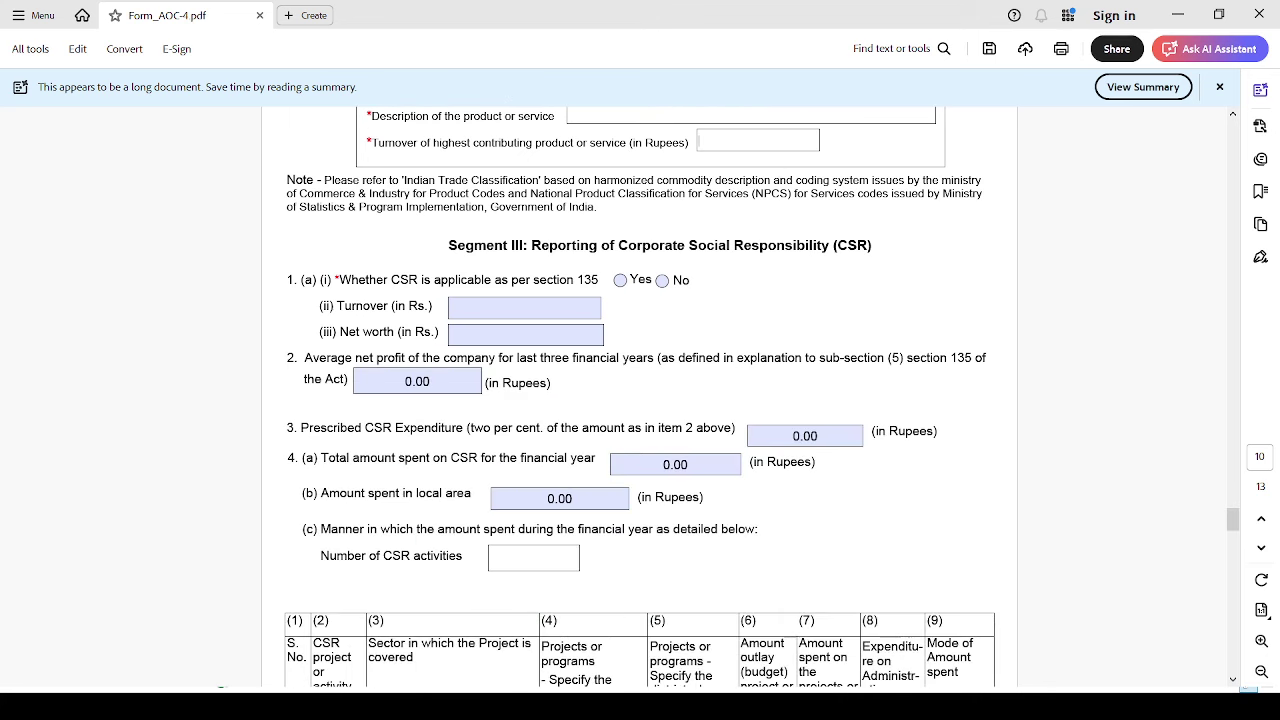
pyautogui.scroll(-2, 640, 400)
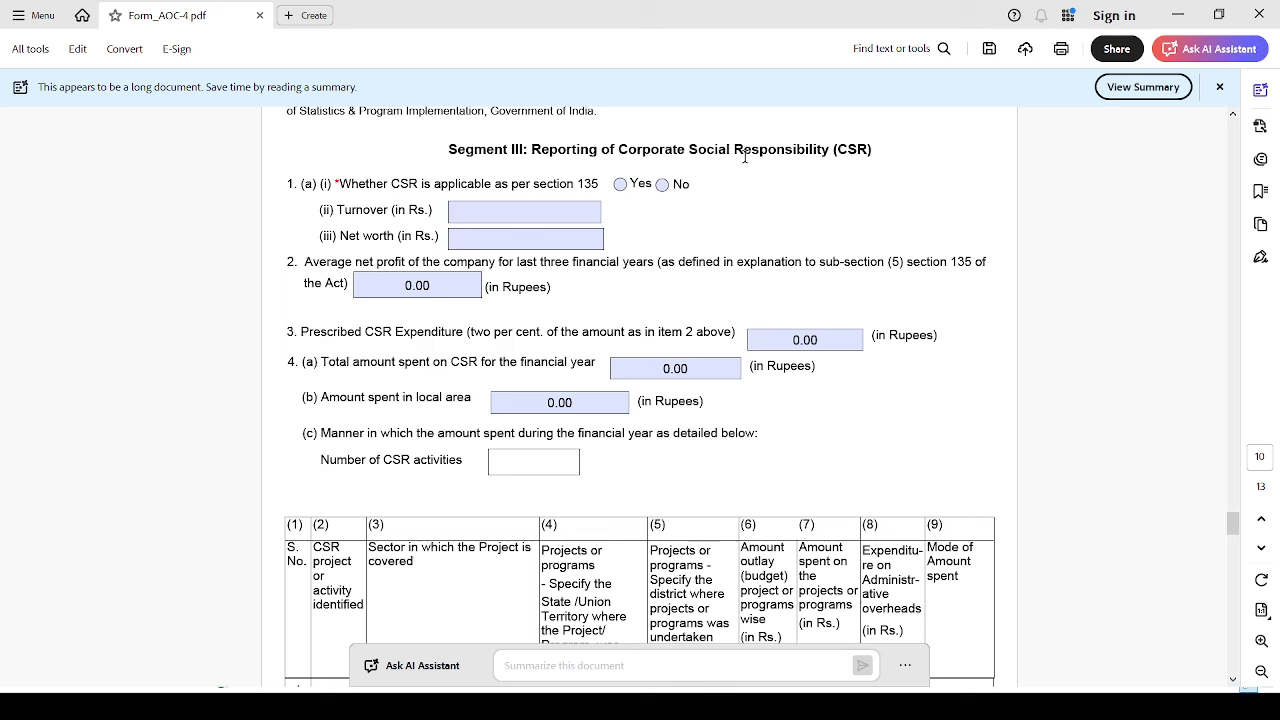
pyautogui.click(663, 185)
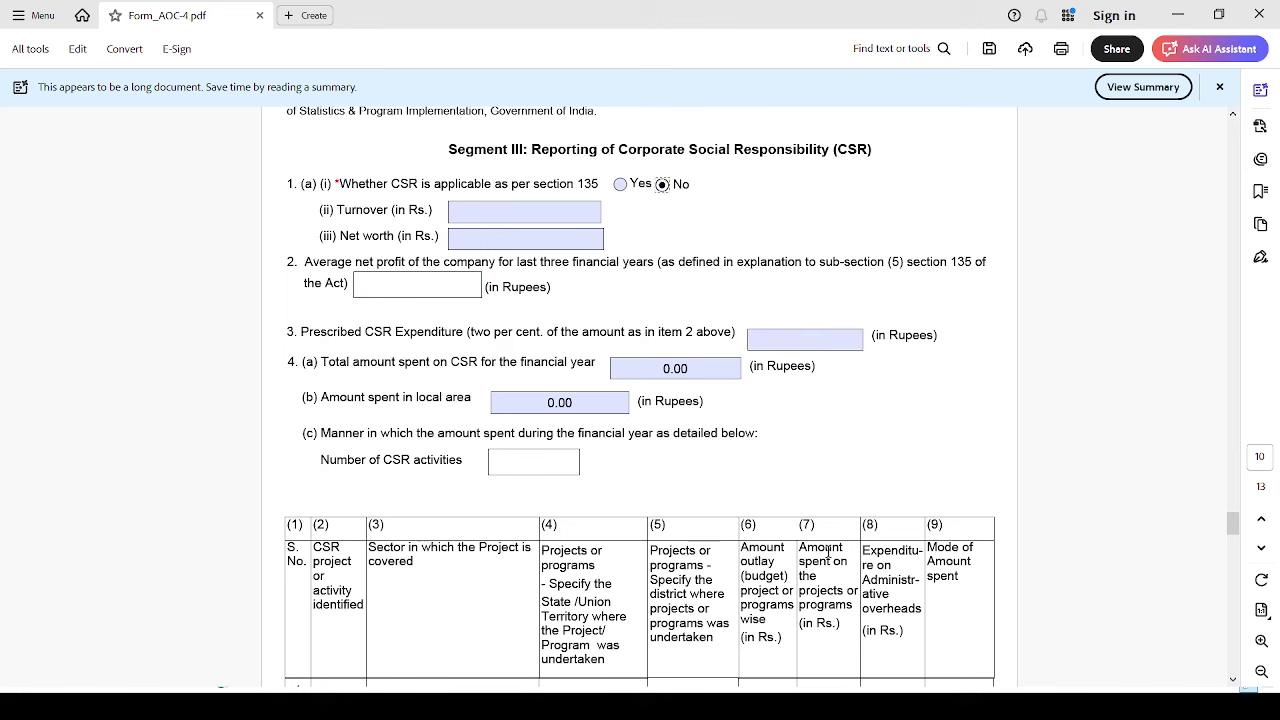
# Review Segment IV on related party transactions, covering contracts not at arm's length basis and material contracts at arm's length basis
pyautogui.scroll(-10, 656, 509)
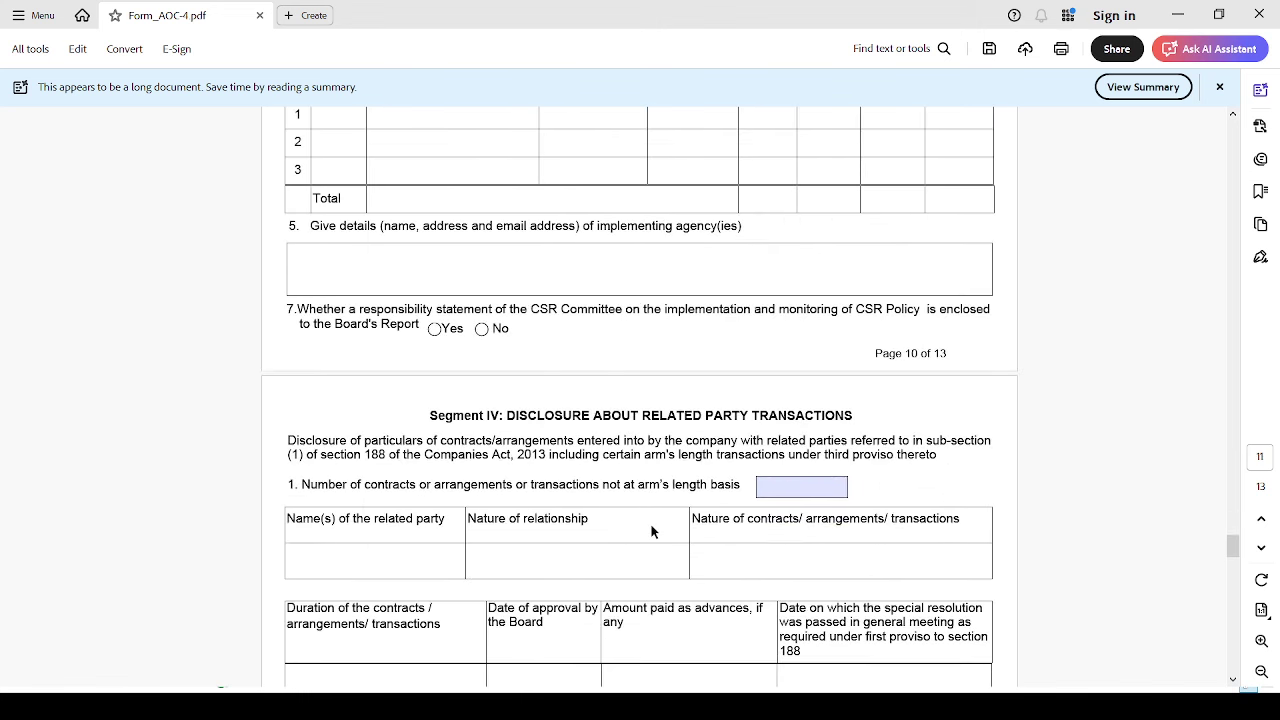
pyautogui.scroll(-2, 651, 531)
pyautogui.scroll(-1, 651, 531)
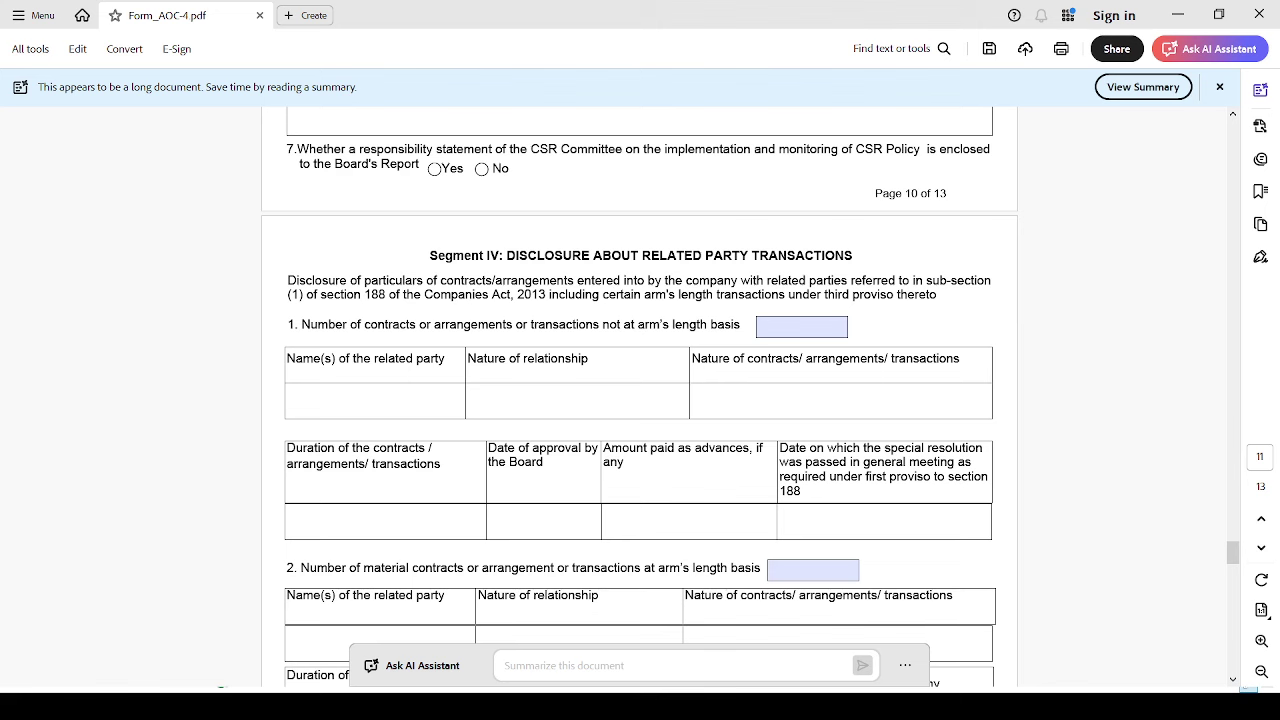
pyautogui.scroll(-1, 1048, 382)
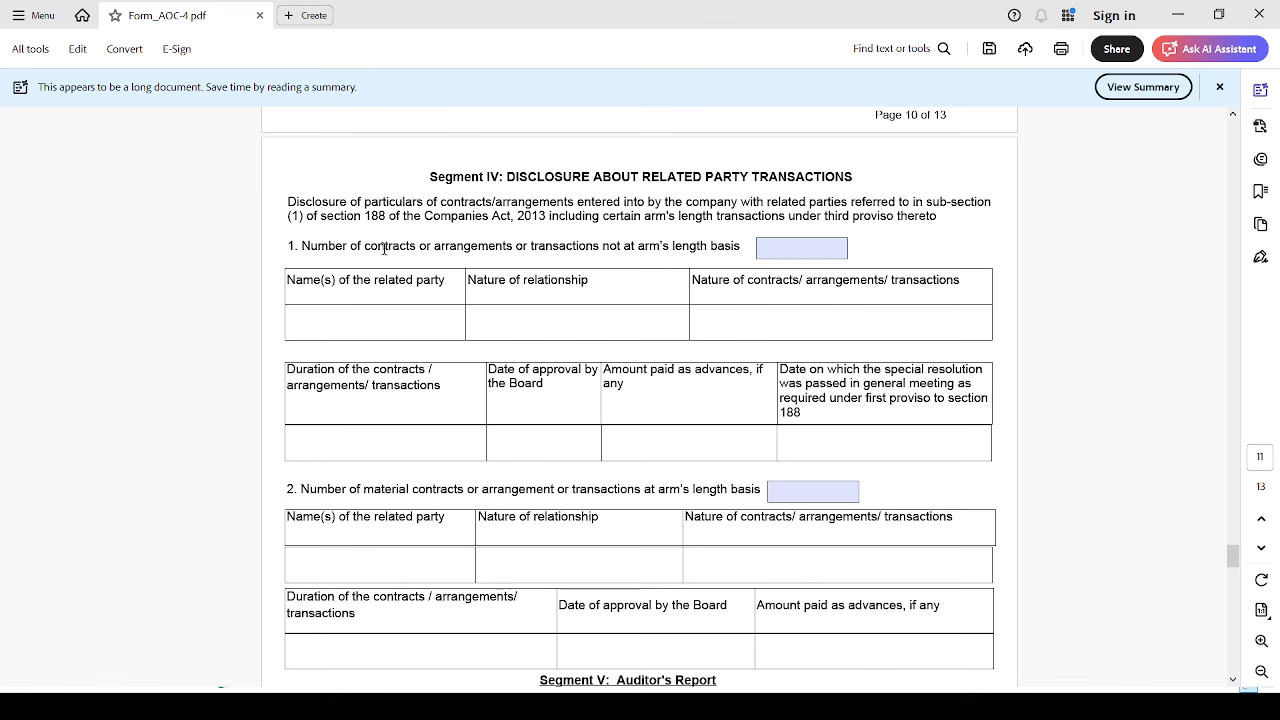
pyautogui.moveTo(365, 247); pyautogui.dragTo(746, 249)
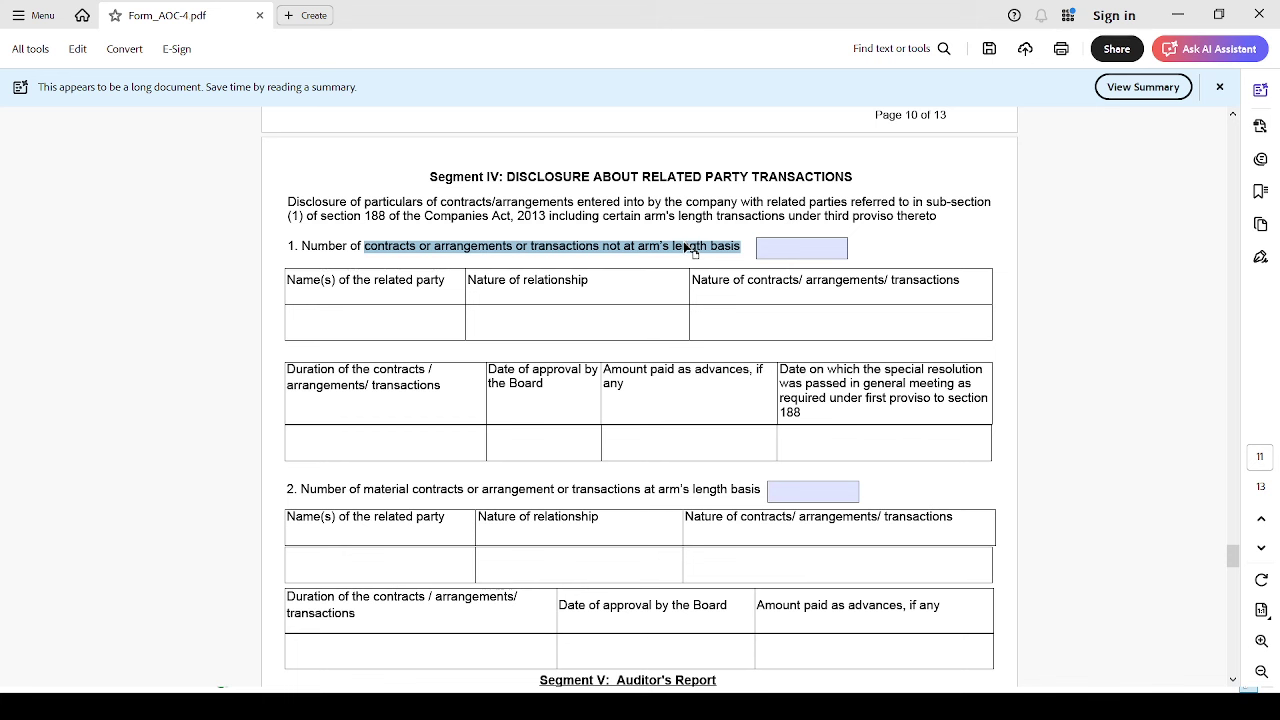
pyautogui.click(425, 249)
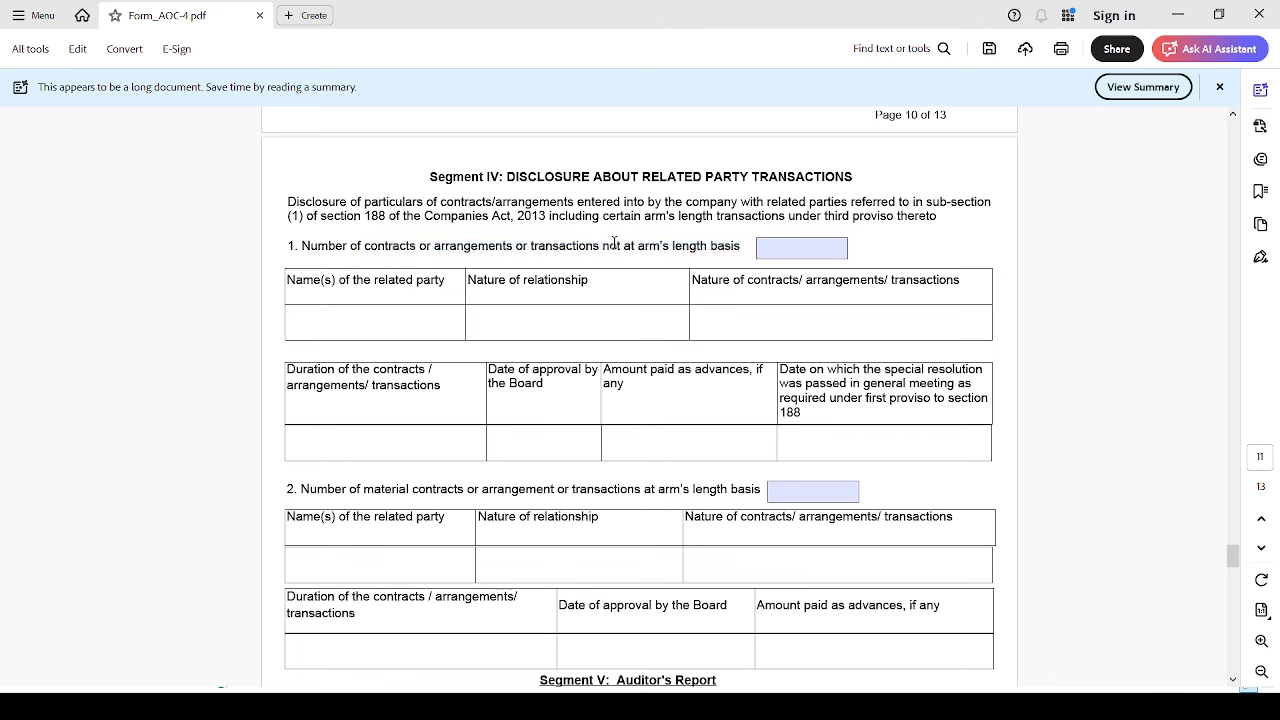
pyautogui.click(775, 250)
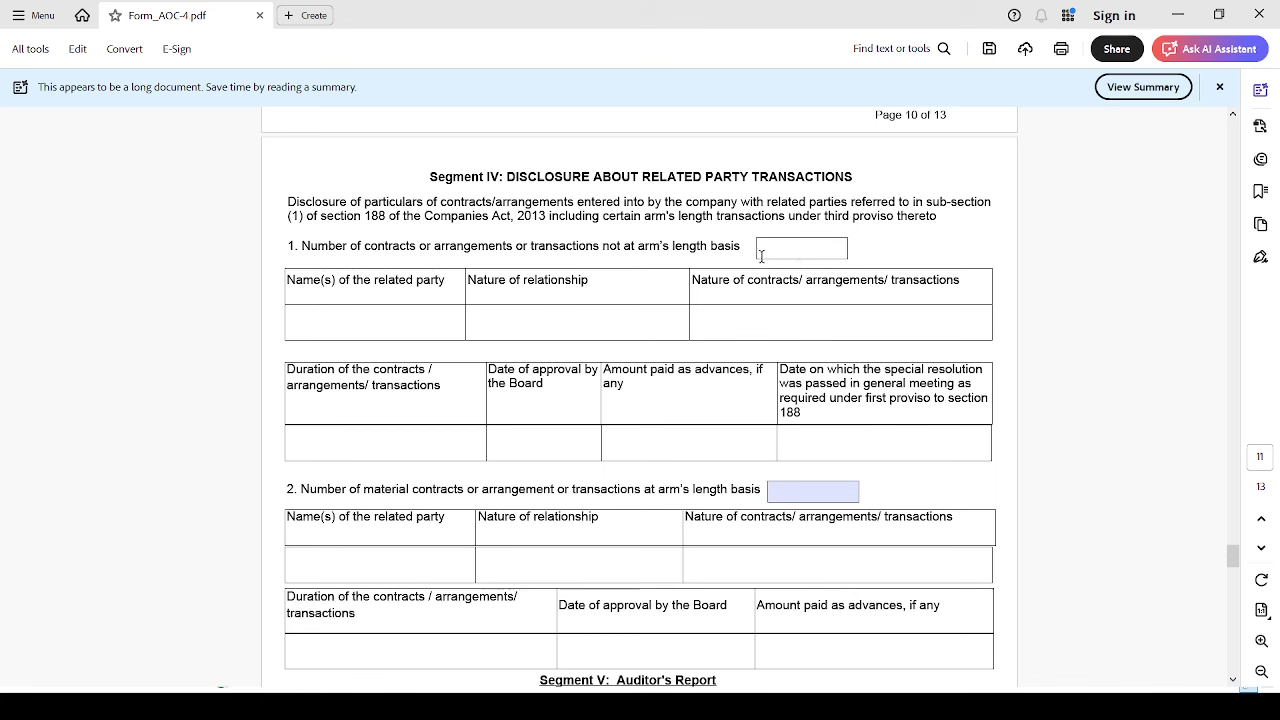
pyautogui.click(386, 333)
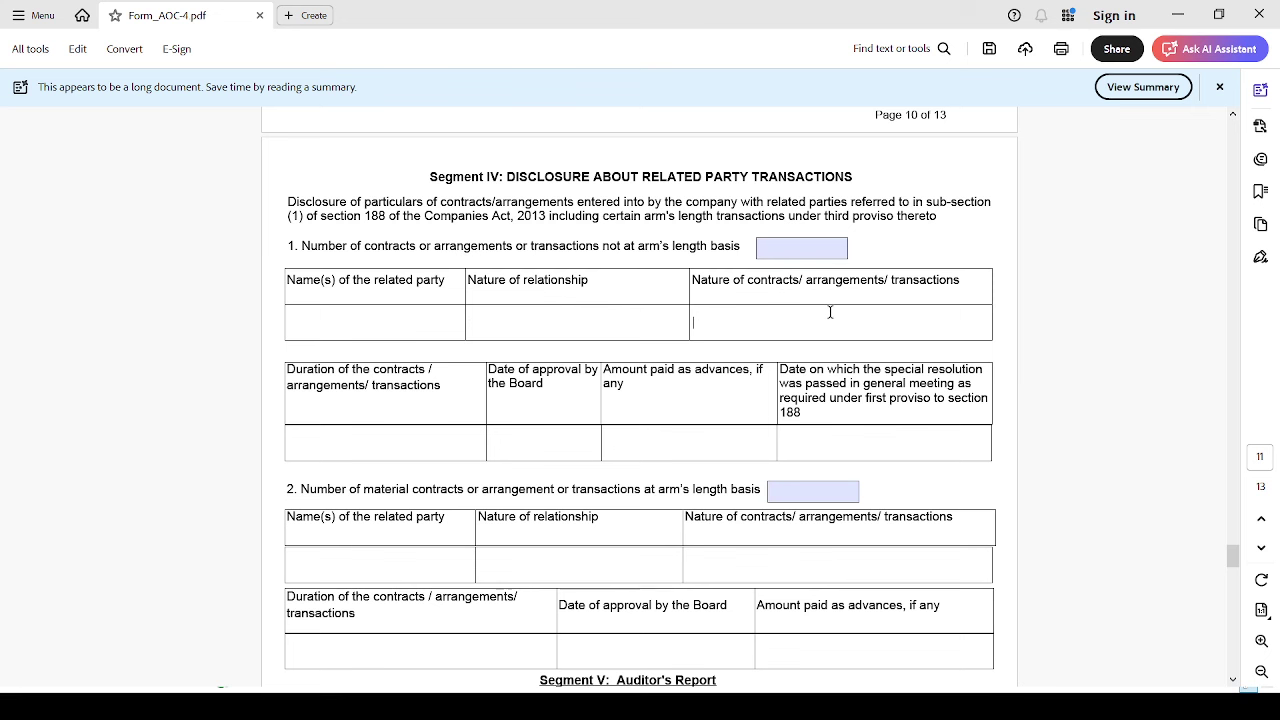
pyautogui.scroll(-1, 671, 497)
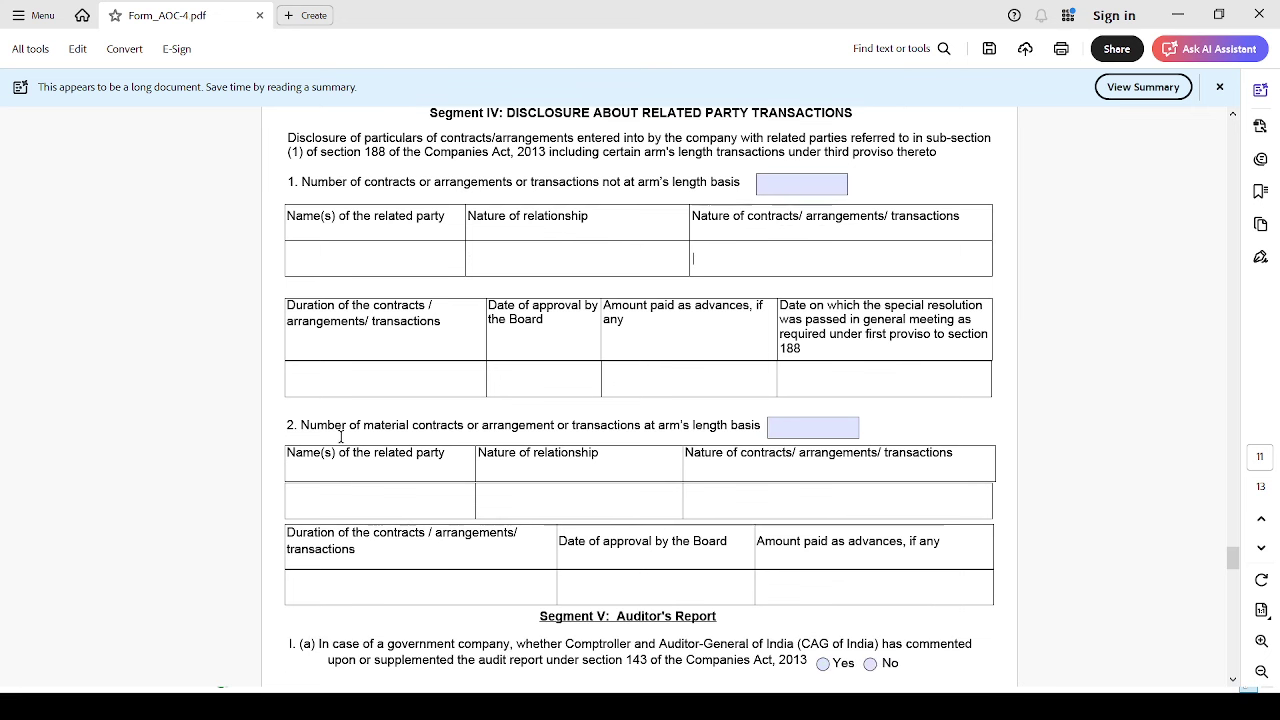
pyautogui.moveTo(363, 425); pyautogui.dragTo(641, 425)
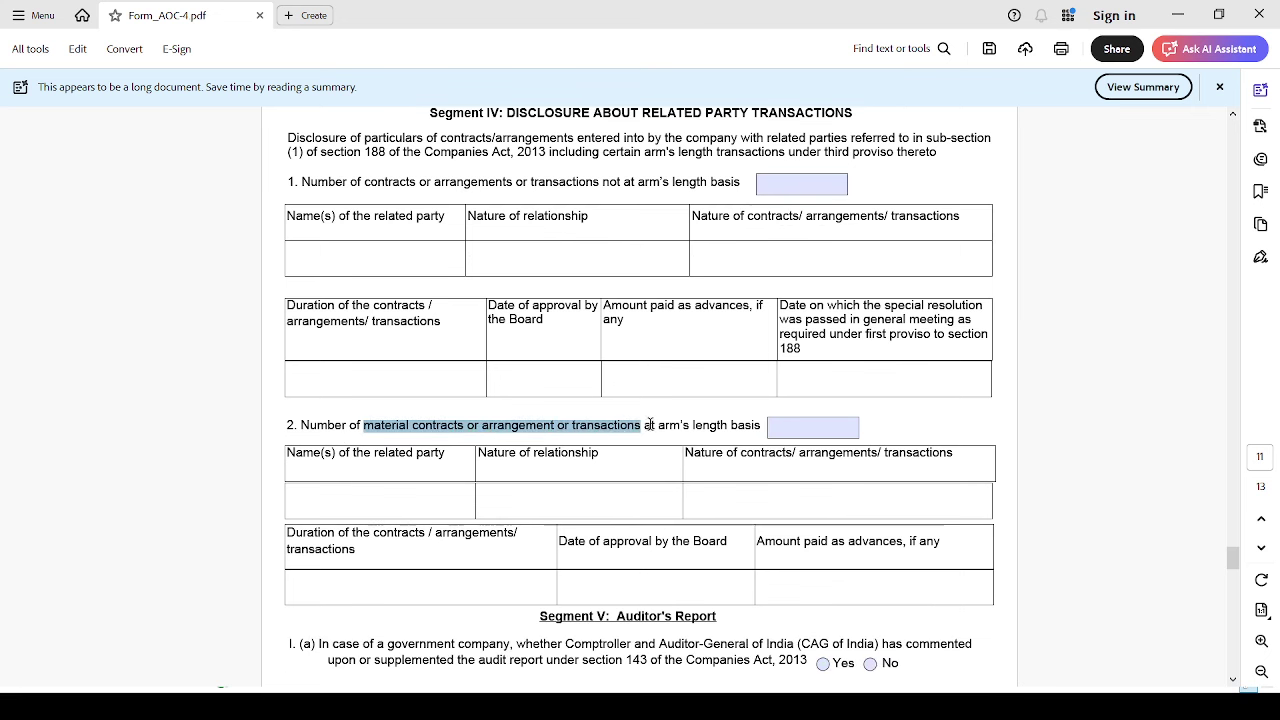
pyautogui.click(813, 428)
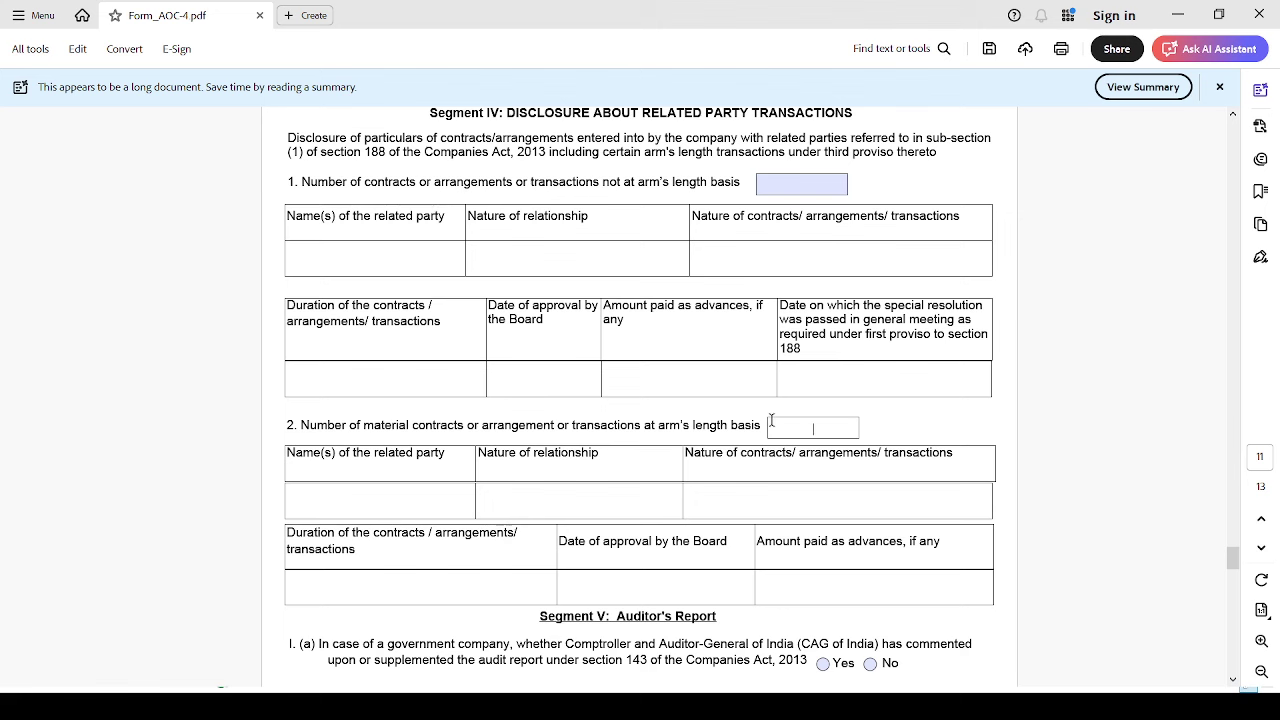
# Answer No in Segment V to whether the CAG of India has commented upon or supplemented the audit report under section 143
pyautogui.scroll(-5, 771, 420)
pyautogui.scroll(-1, 771, 420)
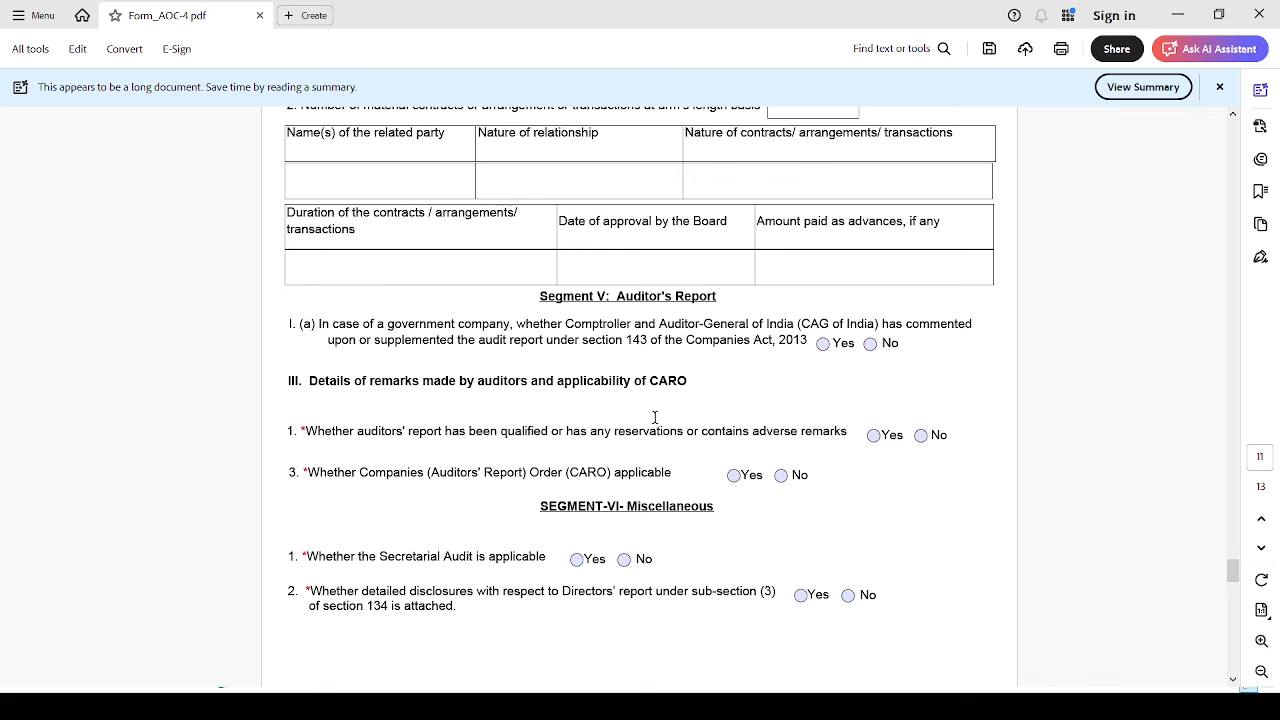
pyautogui.moveTo(457, 634)
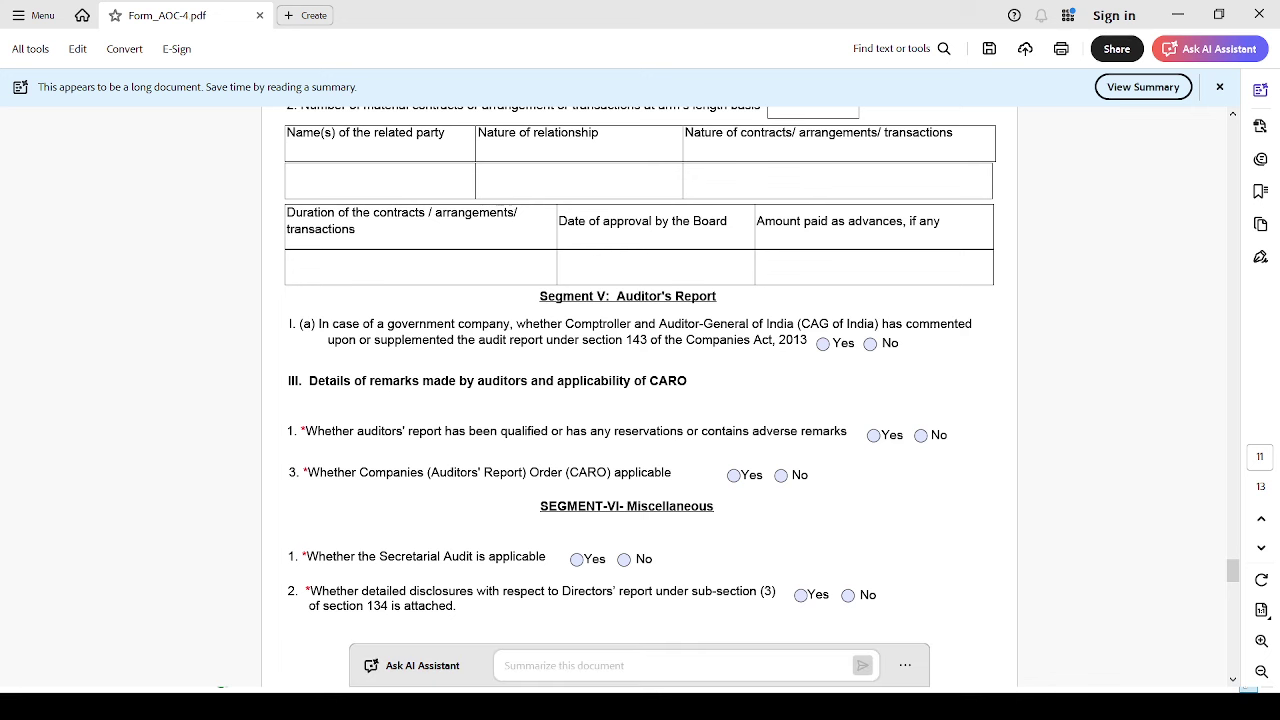
pyautogui.click(1080, 439)
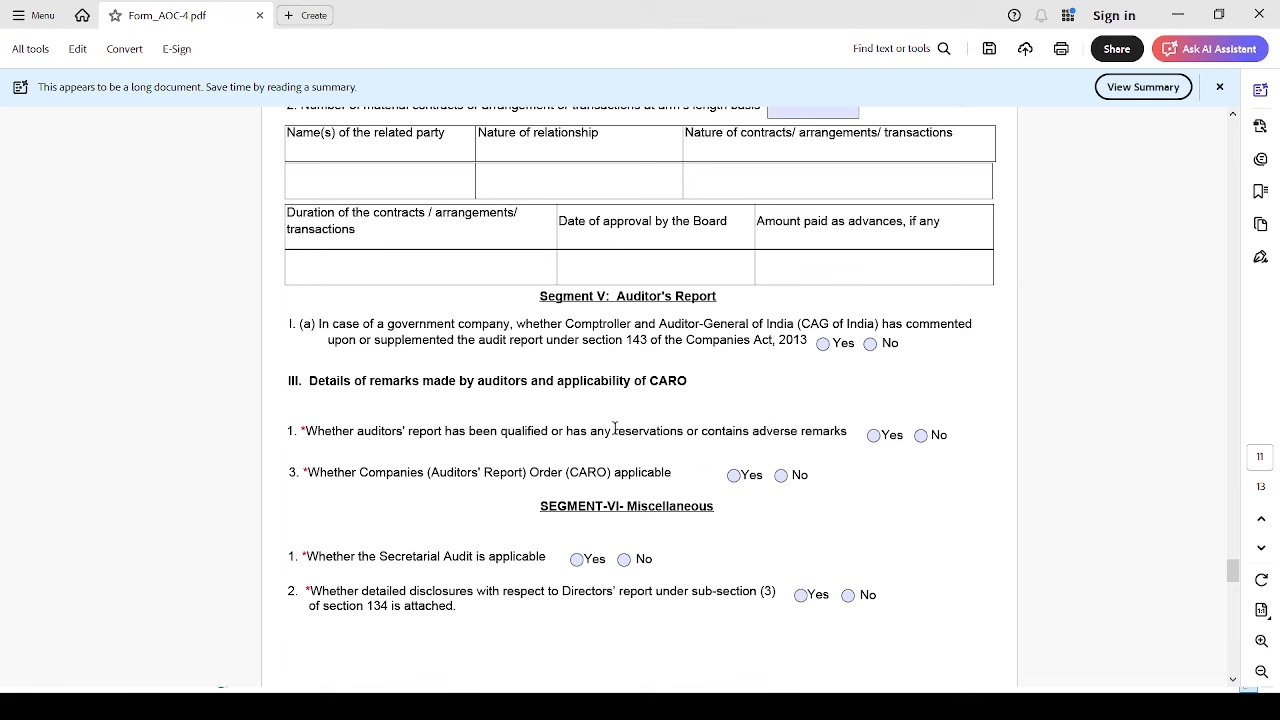
pyautogui.moveTo(565, 324); pyautogui.dragTo(850, 328)
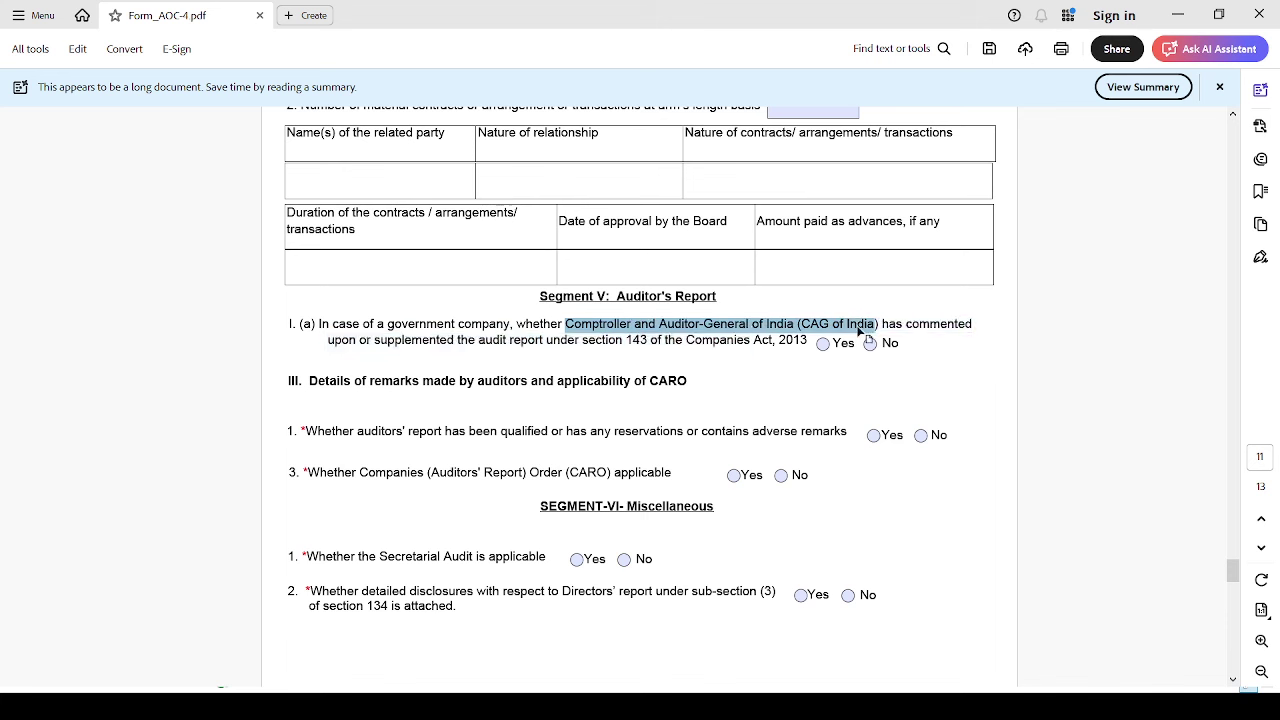
pyautogui.click(952, 326)
pyautogui.doubleClick(952, 326)
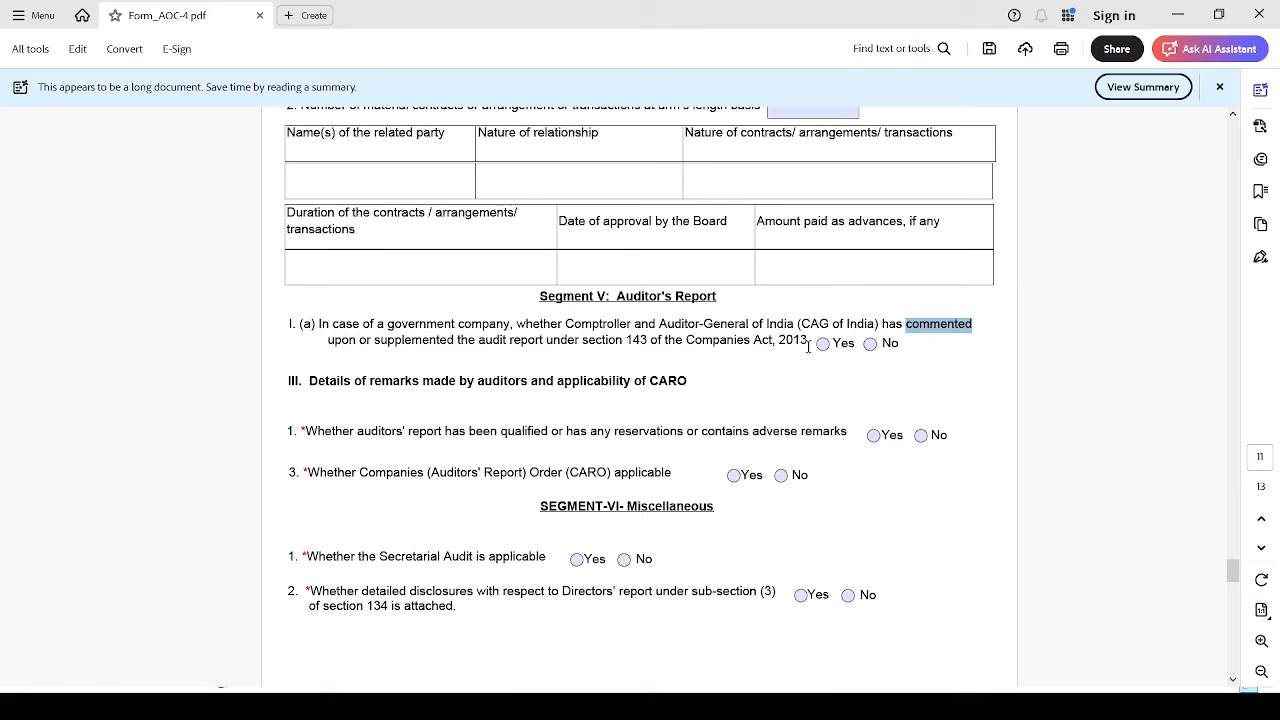
pyautogui.click(870, 344)
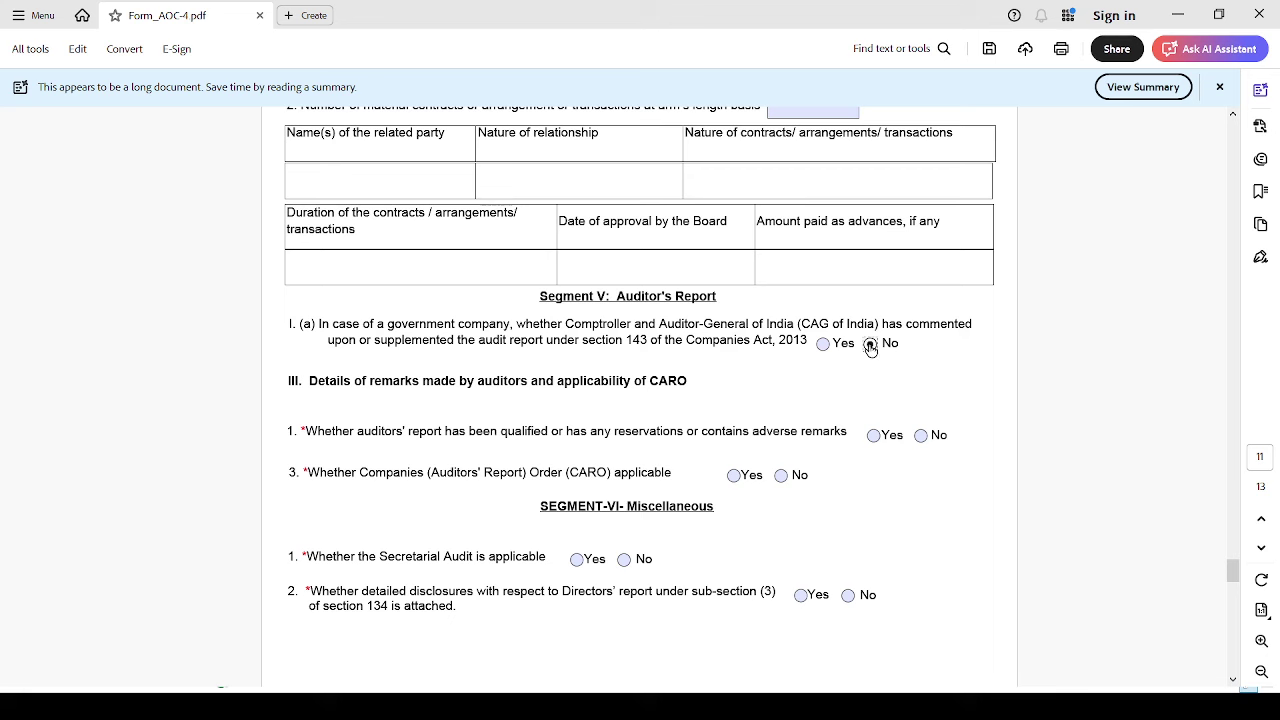
# Answer No to whether the auditors' report has been qualified or has any reservations or contains adverse remarks
pyautogui.scroll(-1, 580, 432)
pyautogui.moveTo(310, 349); pyautogui.dragTo(637, 350)
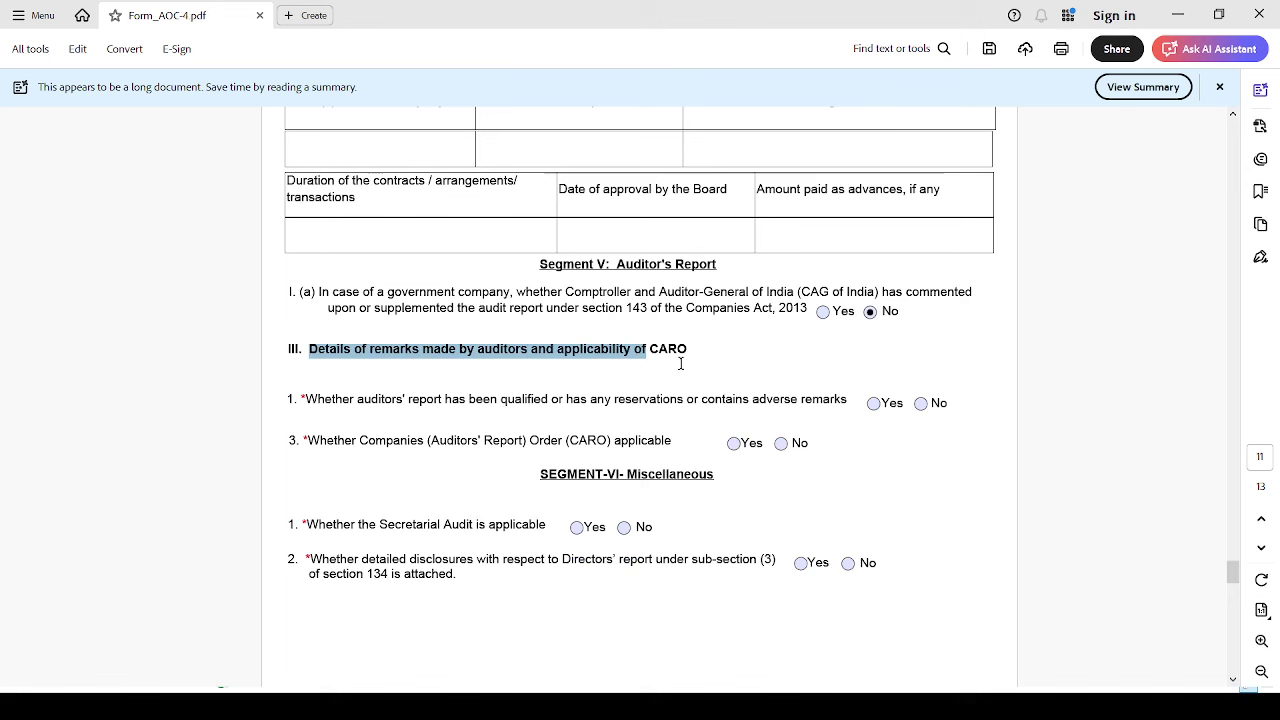
pyautogui.moveTo(308, 400); pyautogui.dragTo(615, 407)
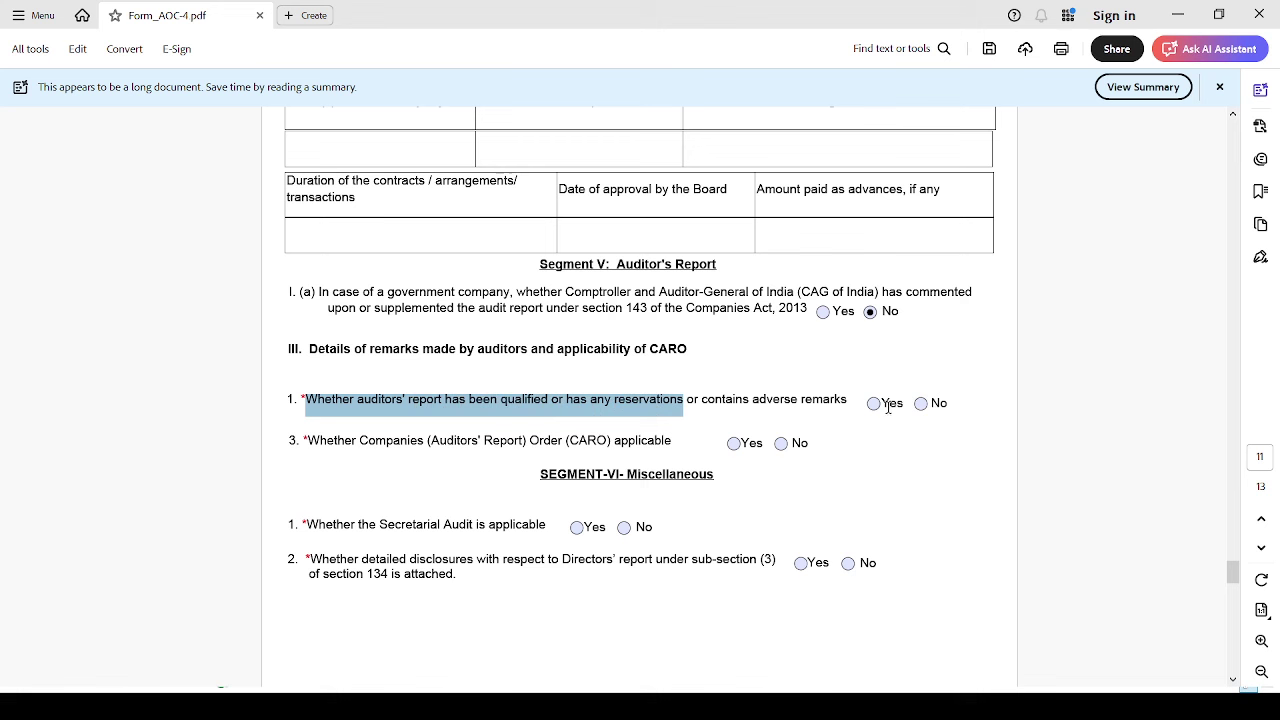
pyautogui.click(921, 403)
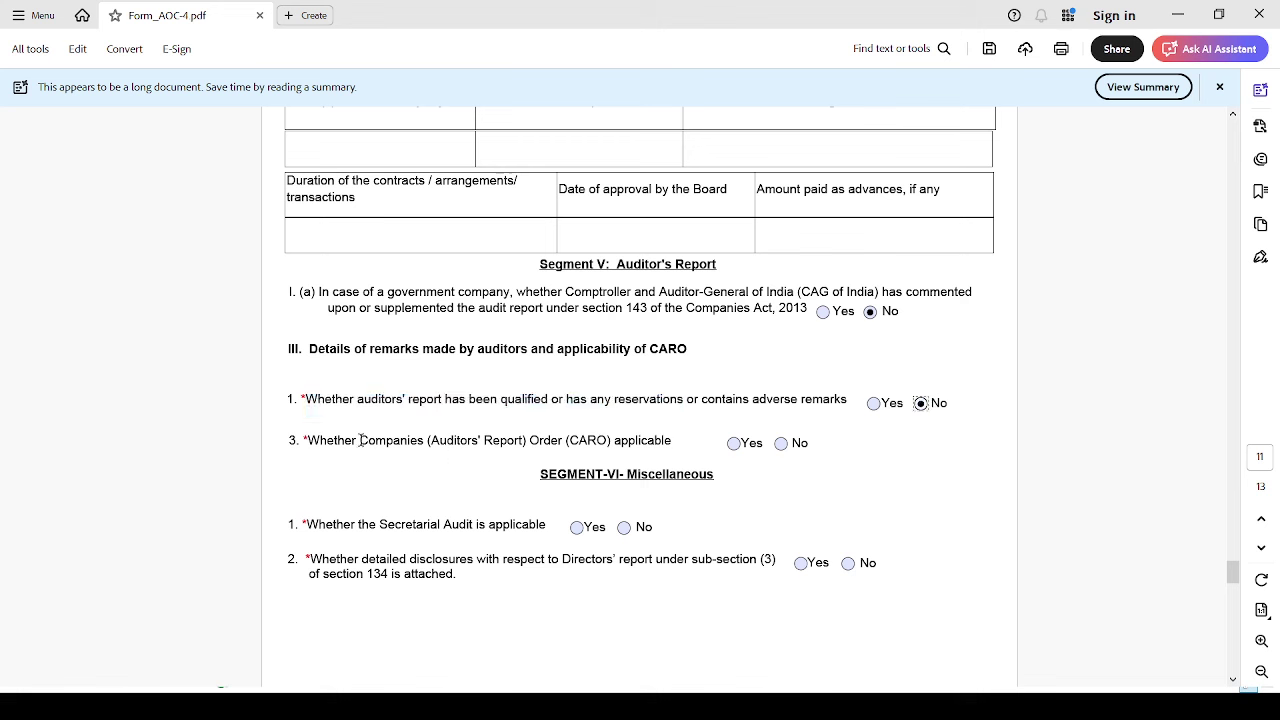
# Check the Yes option for Companies (Auditors' Report) Order (CARO) applicability, and set the answer to No
pyautogui.scroll(-2, 320, 440)
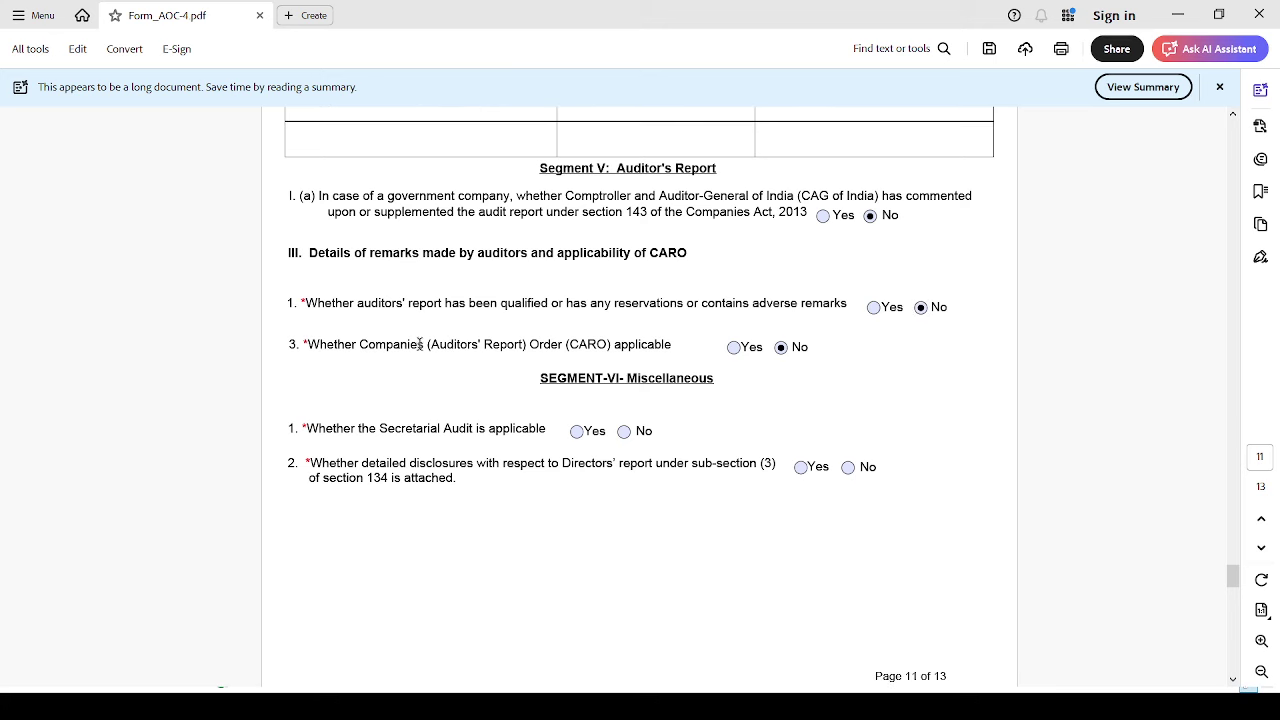
pyautogui.click(734, 347)
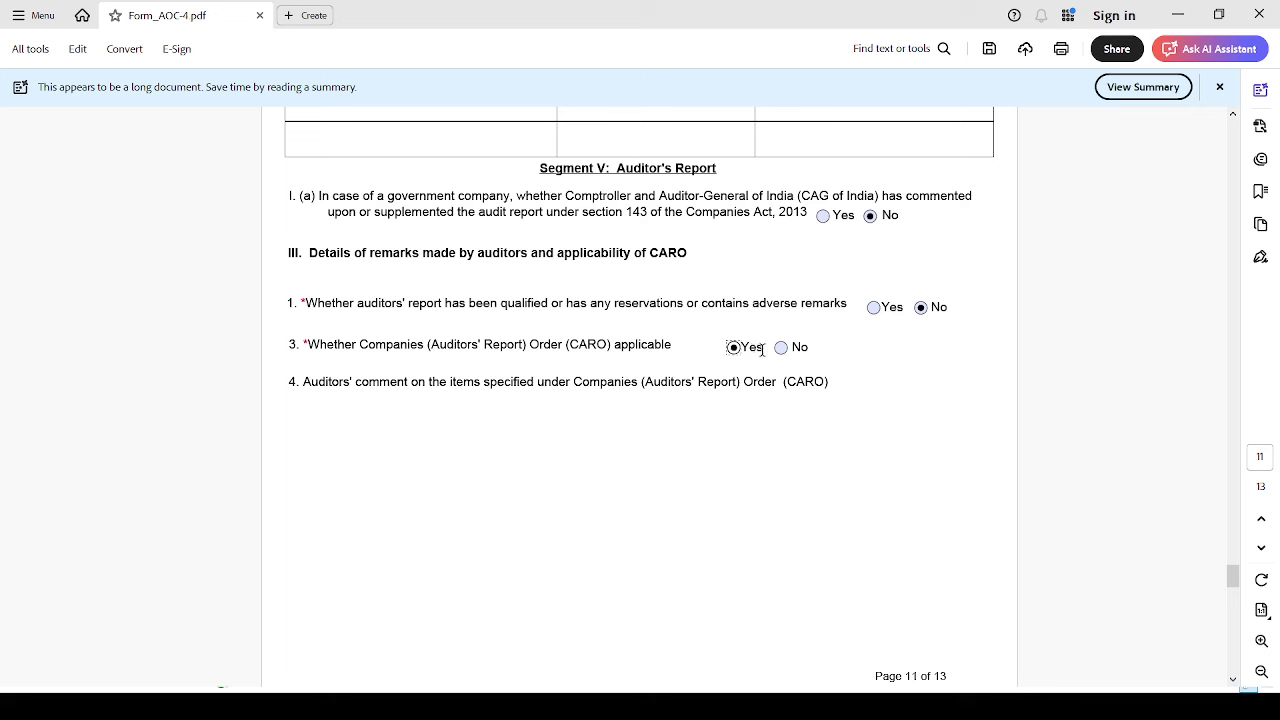
pyautogui.click(781, 348)
# In Segment VI, answer No to Secretarial Audit applicability and Yes to detailed Directors' report disclosures under section 134(3) being attached
pyautogui.scroll(-2, 647, 470)
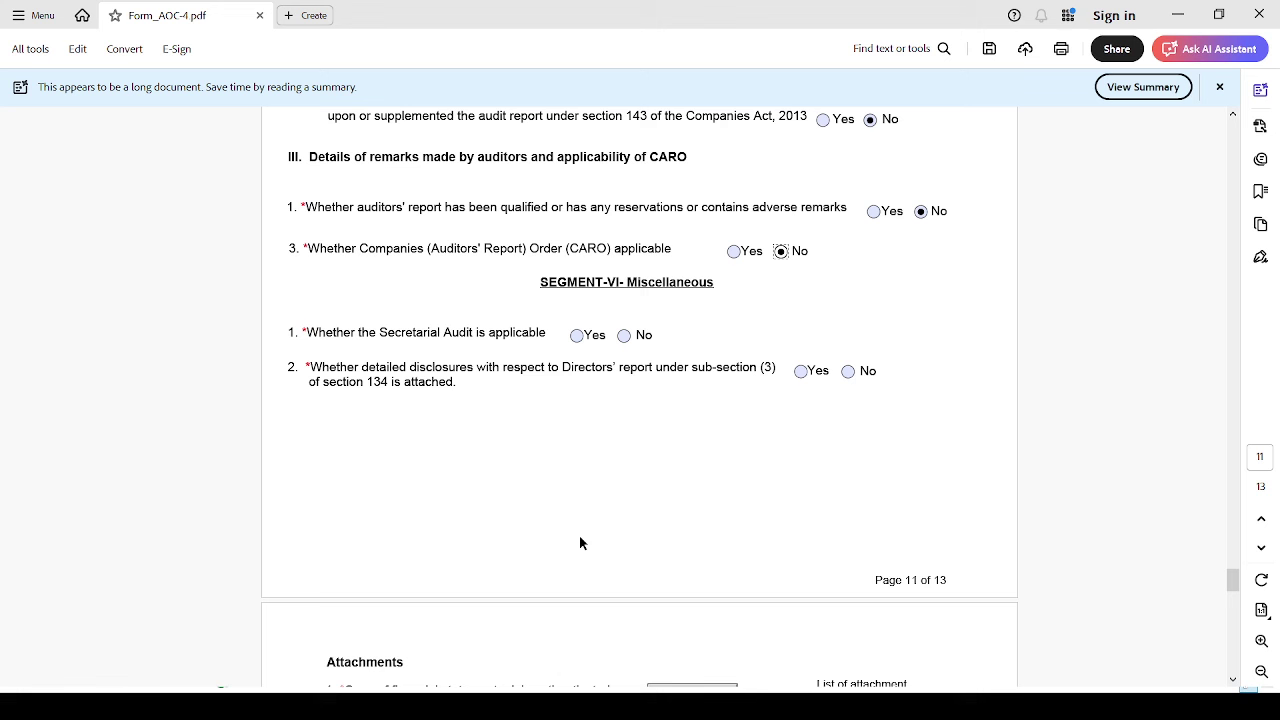
pyautogui.click(624, 335)
pyautogui.moveTo(318, 368); pyautogui.dragTo(413, 386)
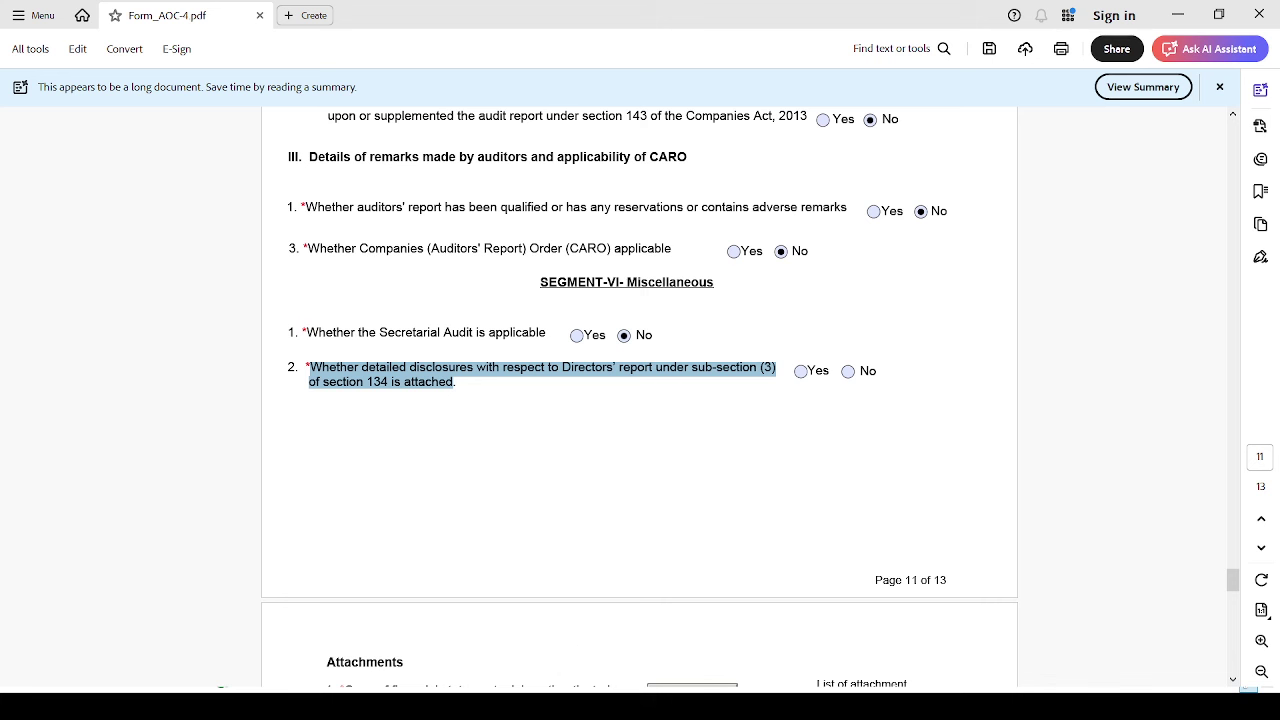
pyautogui.click(848, 371)
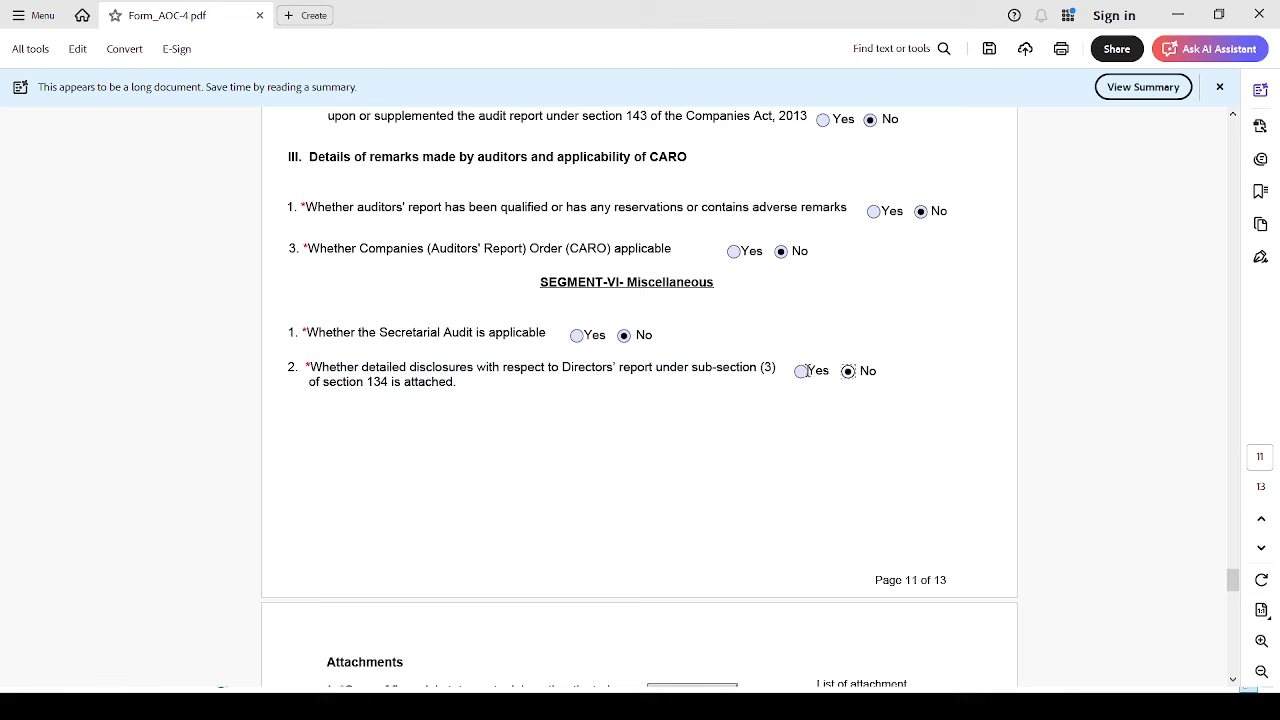
pyautogui.click(802, 372)
pyautogui.scroll(-5, 599, 502)
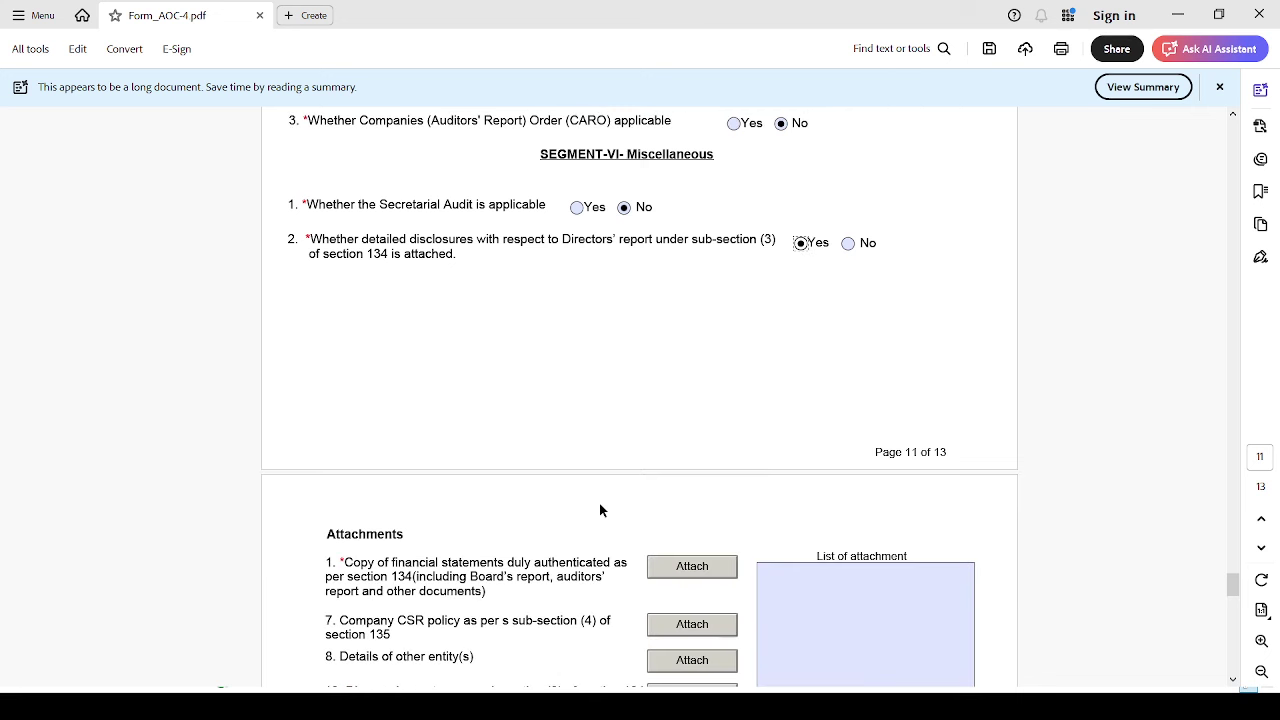
# Review the Attachments section, highlighting the text about the financial statements duly authenticated as per section 134
pyautogui.scroll(-1, 599, 502)
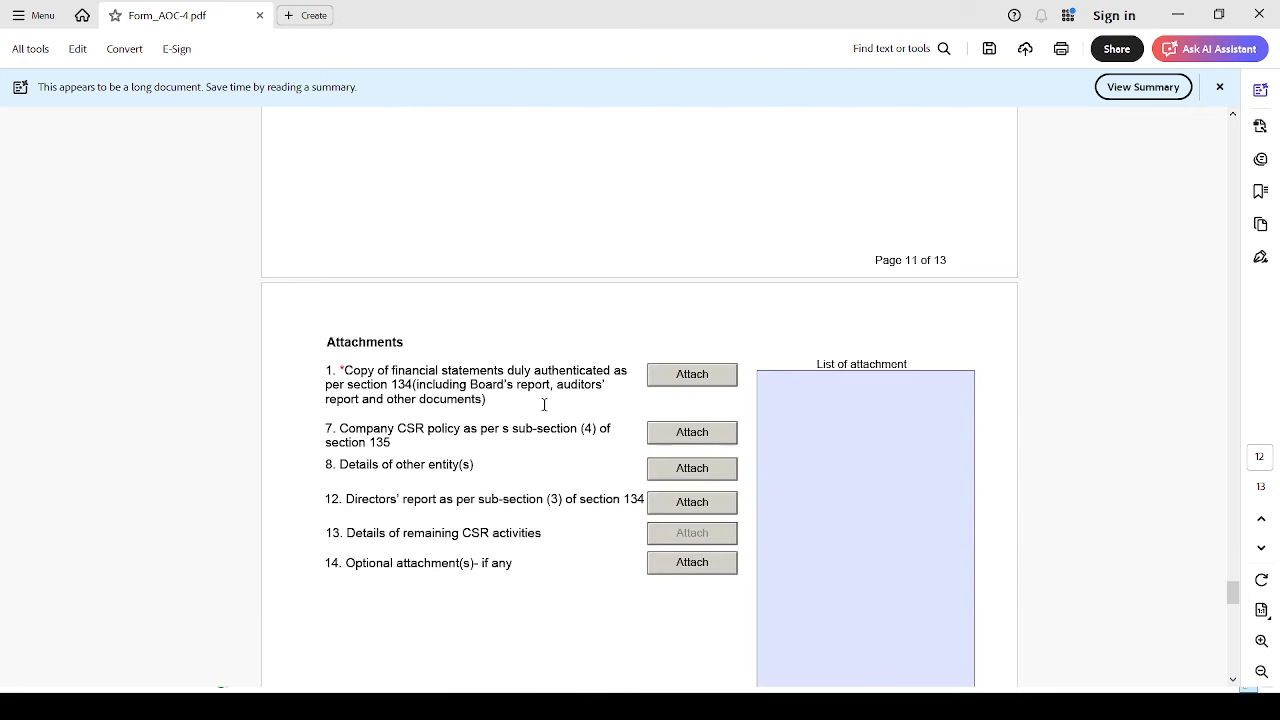
pyautogui.moveTo(392, 372); pyautogui.dragTo(604, 388)
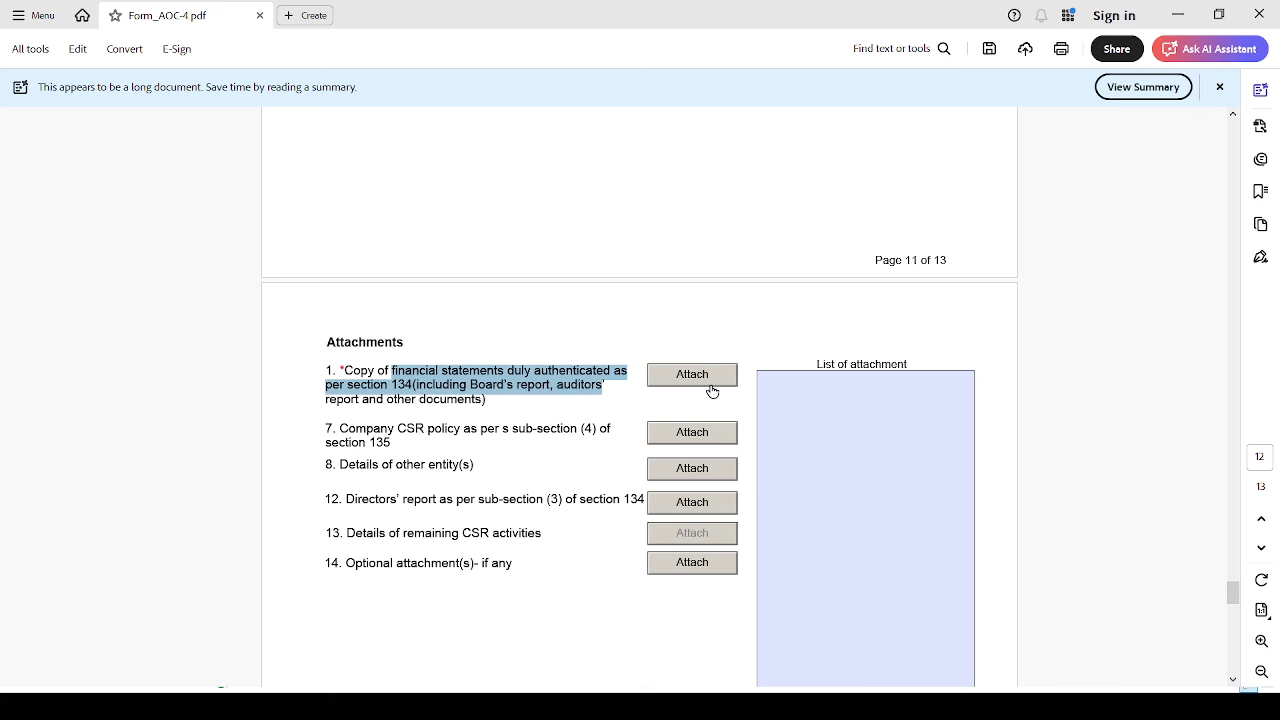
pyautogui.scroll(-1, 859, 541)
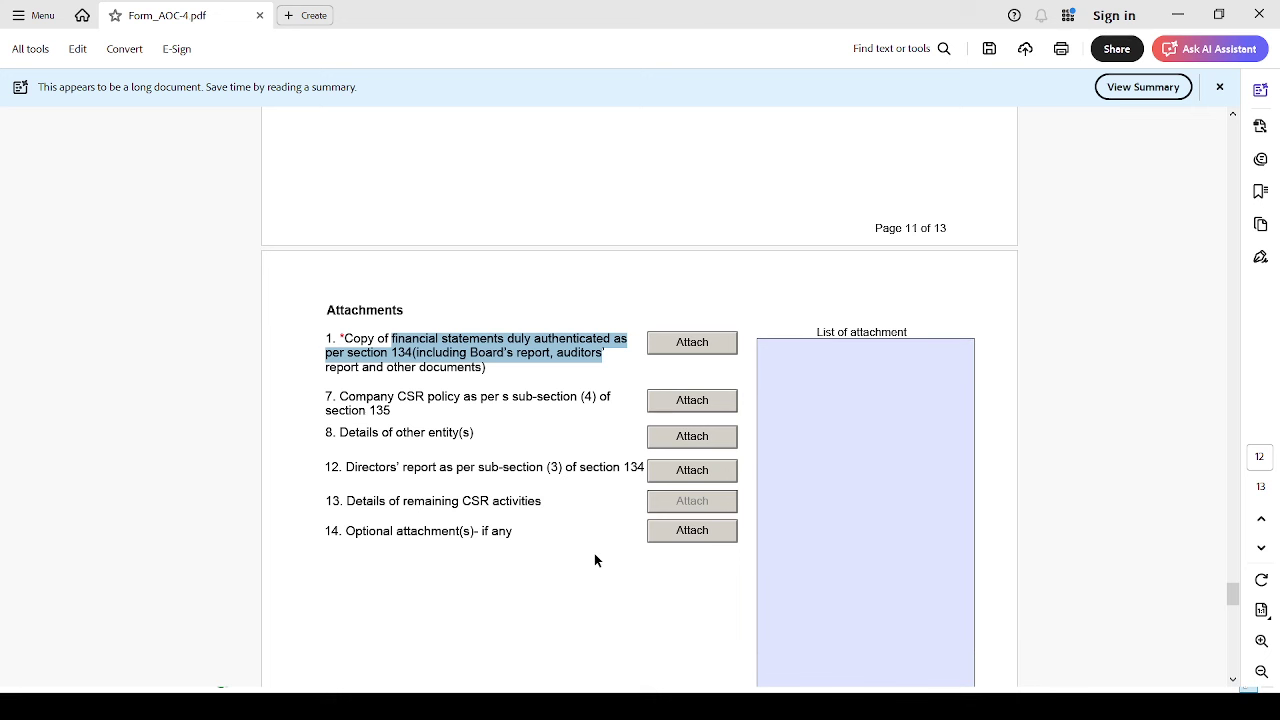
pyautogui.scroll(-5, 658, 541)
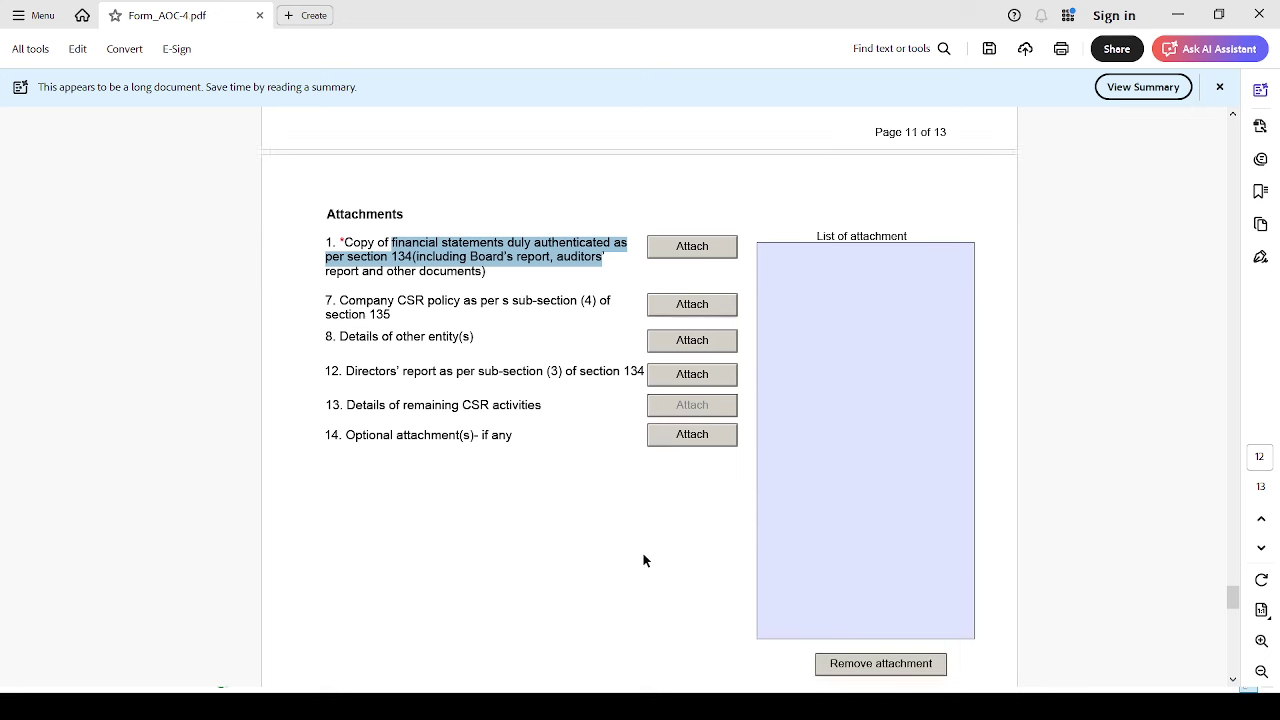
# Examine the board resolution number and date fields in the Declaration section
pyautogui.scroll(-2, 640, 552)
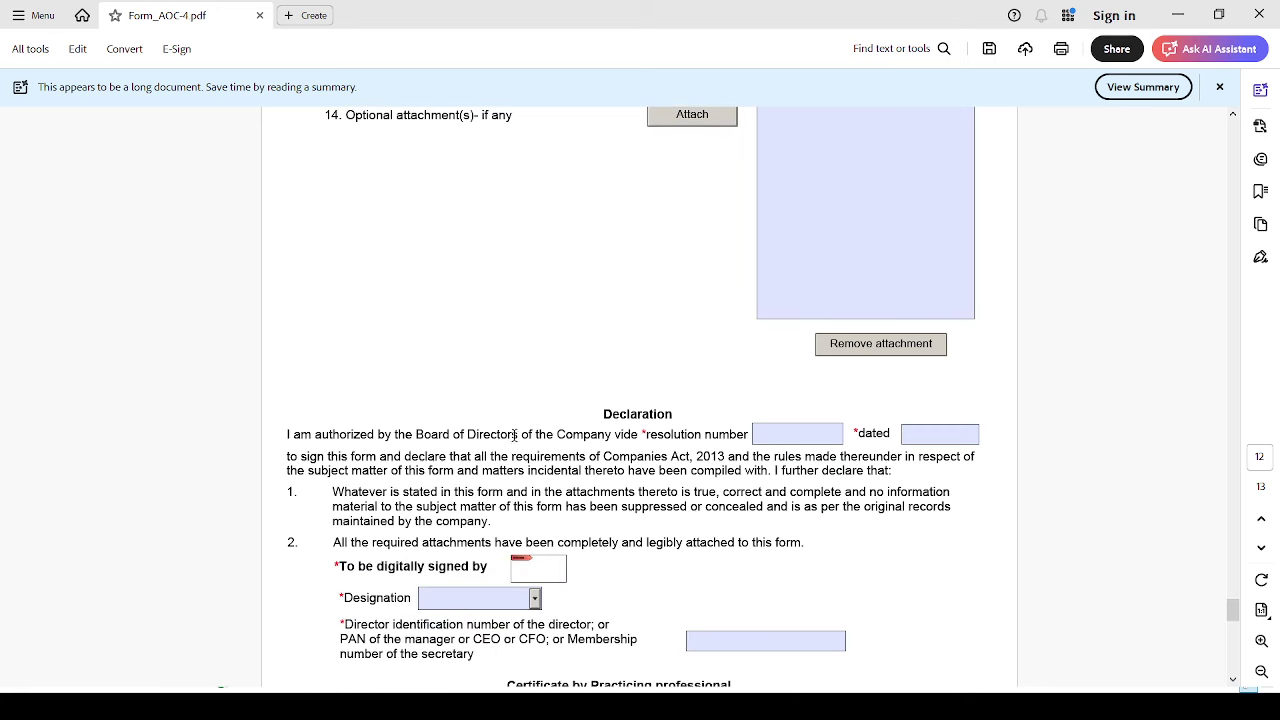
pyautogui.click(801, 438)
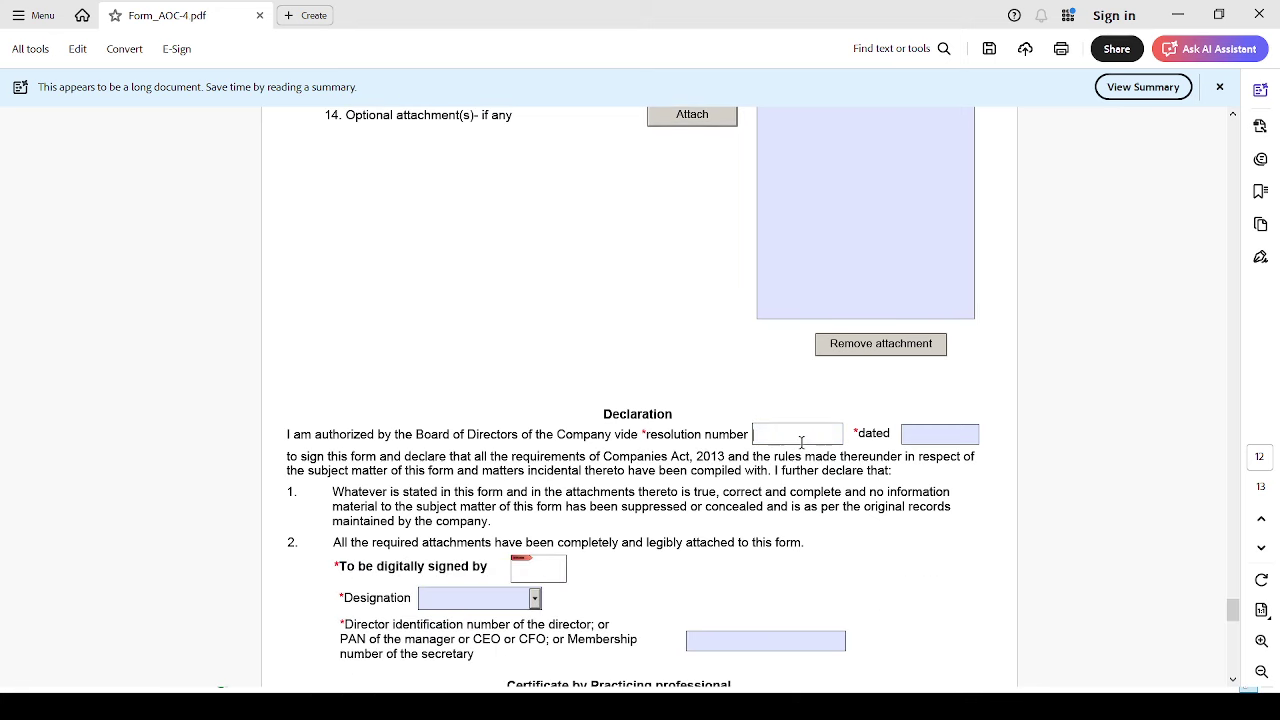
pyautogui.click(940, 437)
pyautogui.scroll(-2, 793, 570)
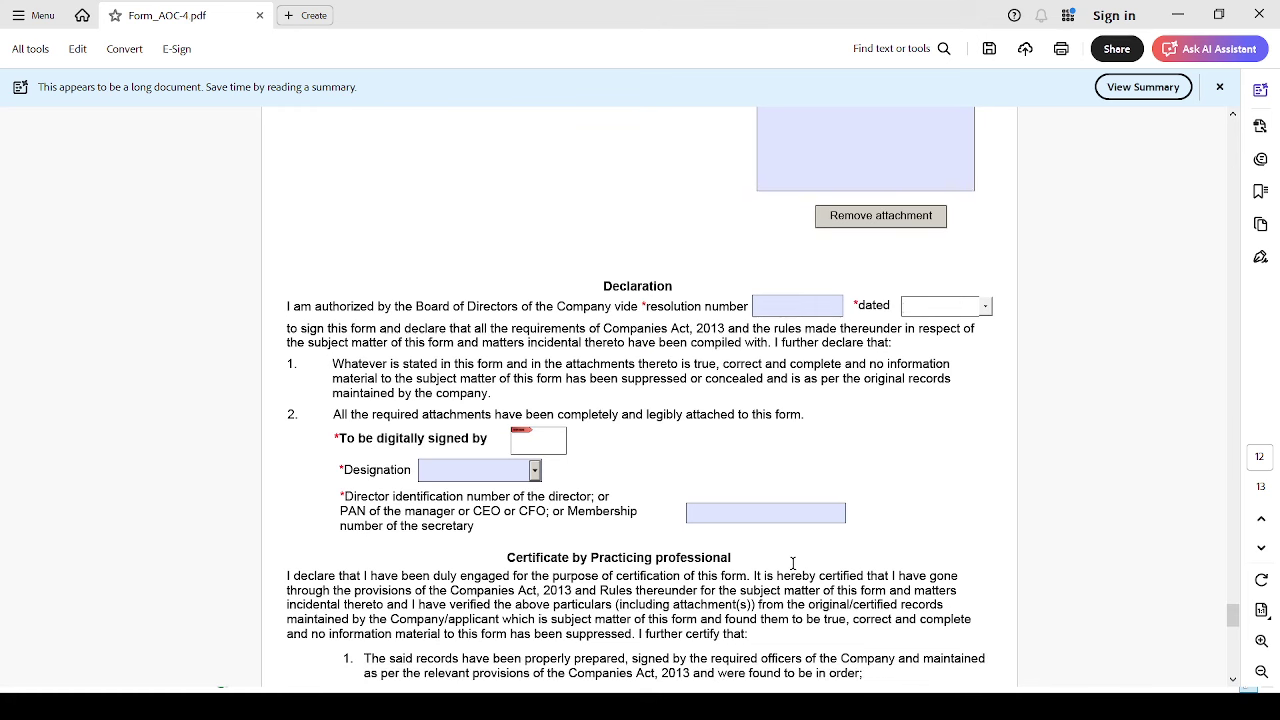
# Look through the signatory's designation options and examine the director identification, PAN or membership number field in the Declaration
pyautogui.click(535, 471)
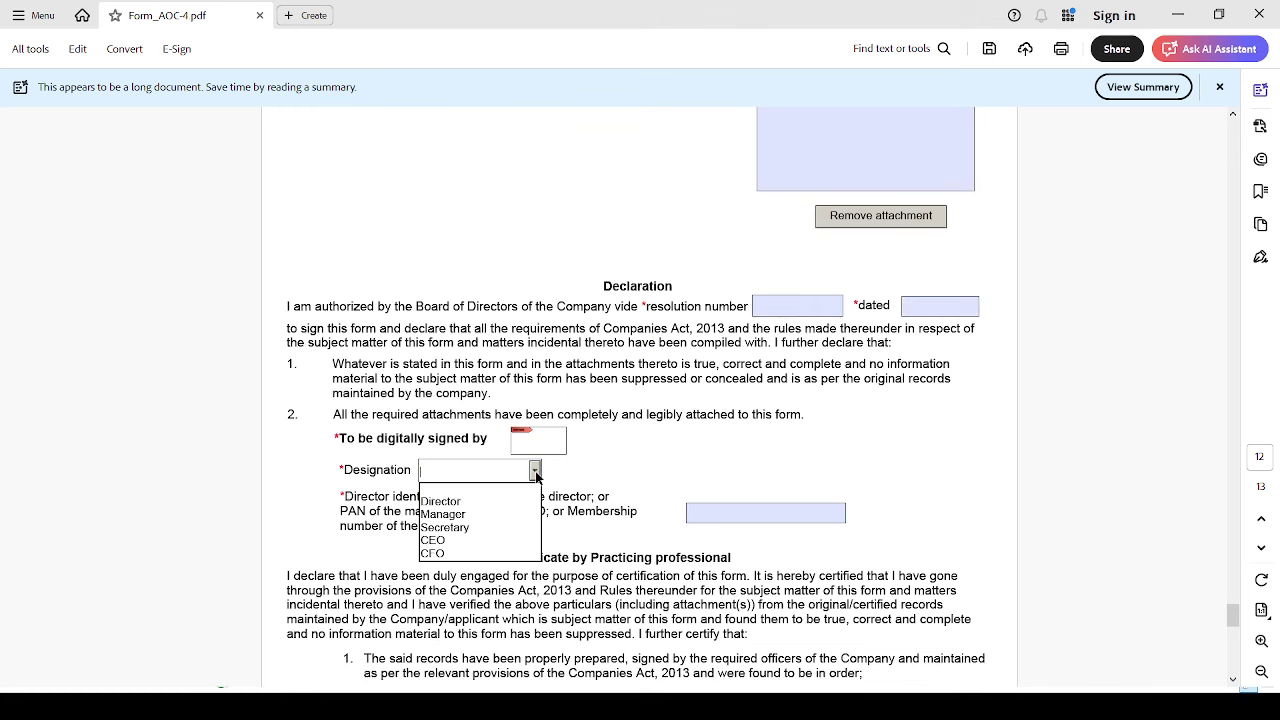
pyautogui.press('c')
pyautogui.press('Down')
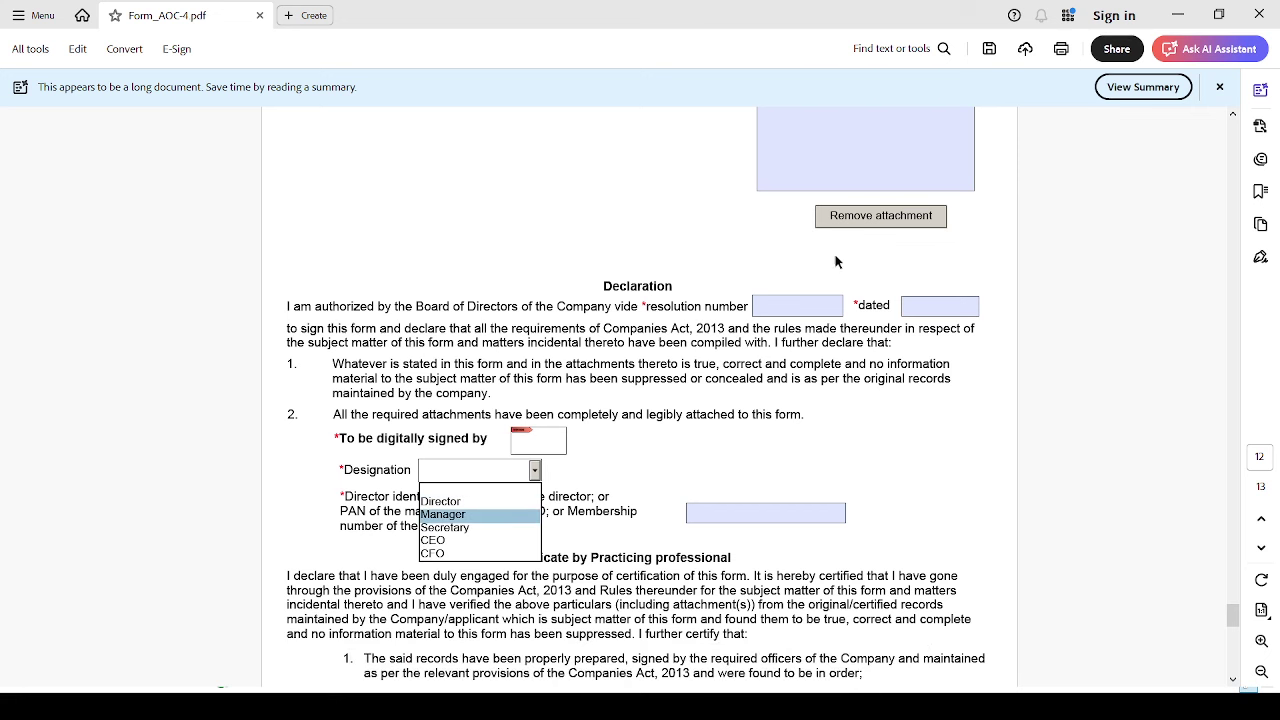
pyautogui.scroll(2, 772, 175)
pyautogui.scroll(-2, 662, 440)
pyautogui.click(610, 470)
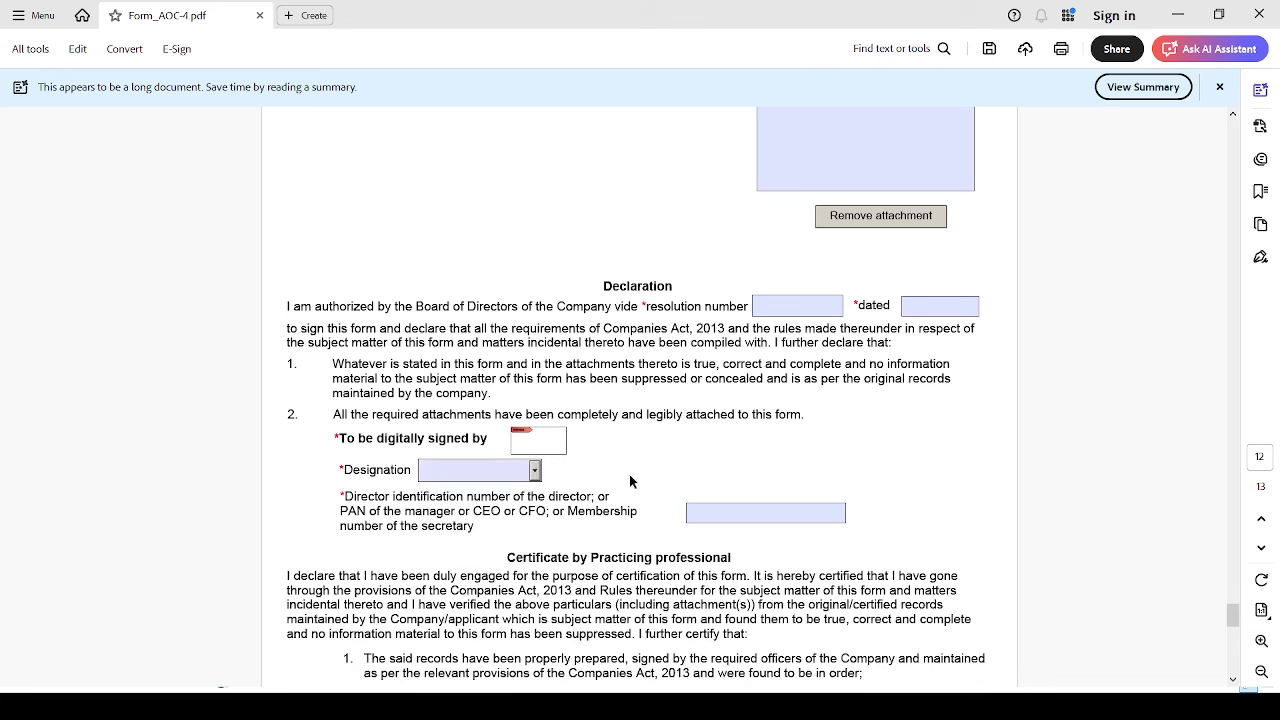
pyautogui.click(772, 511)
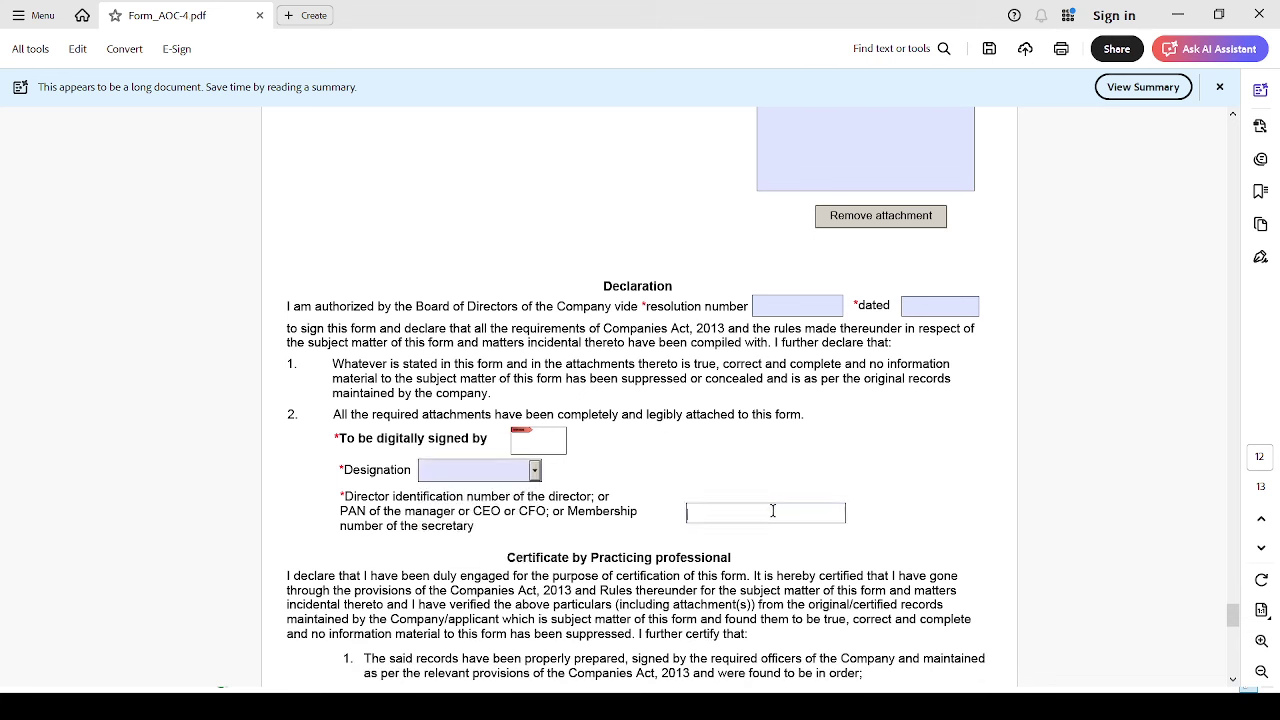
pyautogui.click(534, 472)
pyautogui.click(534, 476)
# Examine the practicing professional's certificate, including the profession choices, associate or fellow status and membership number field
pyautogui.scroll(-6, 600, 500)
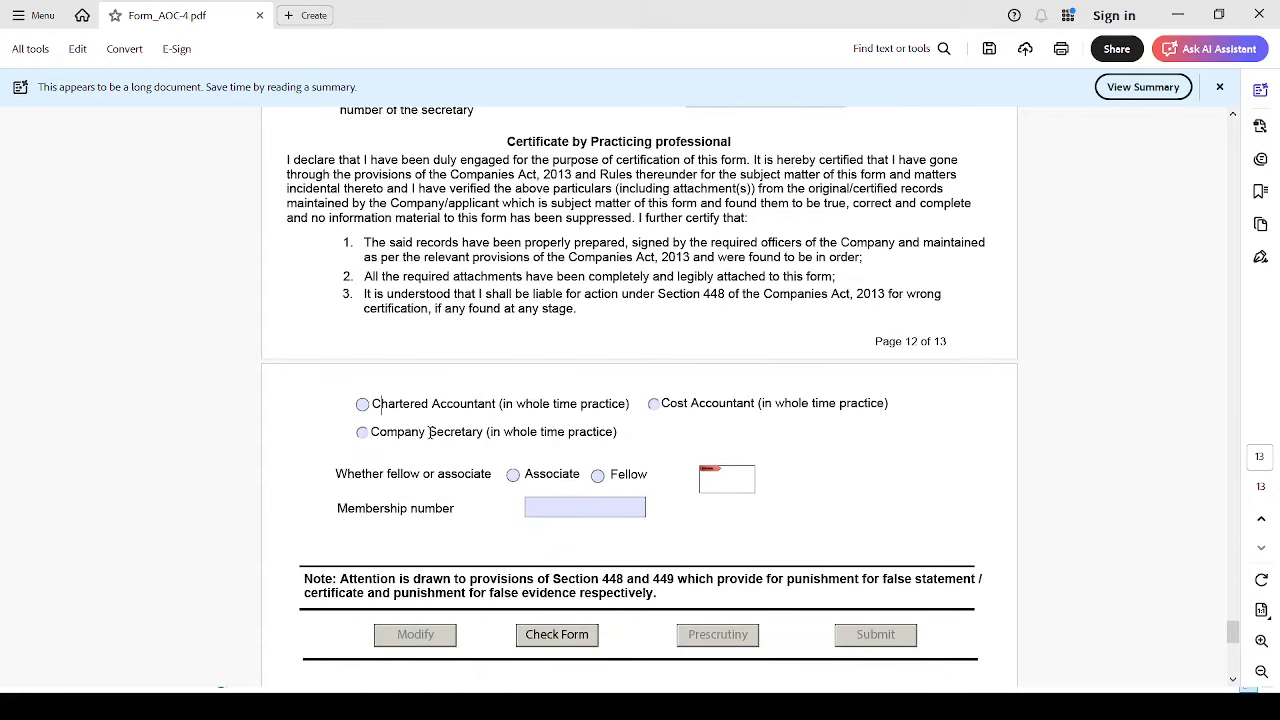
pyautogui.scroll(-1, 538, 600)
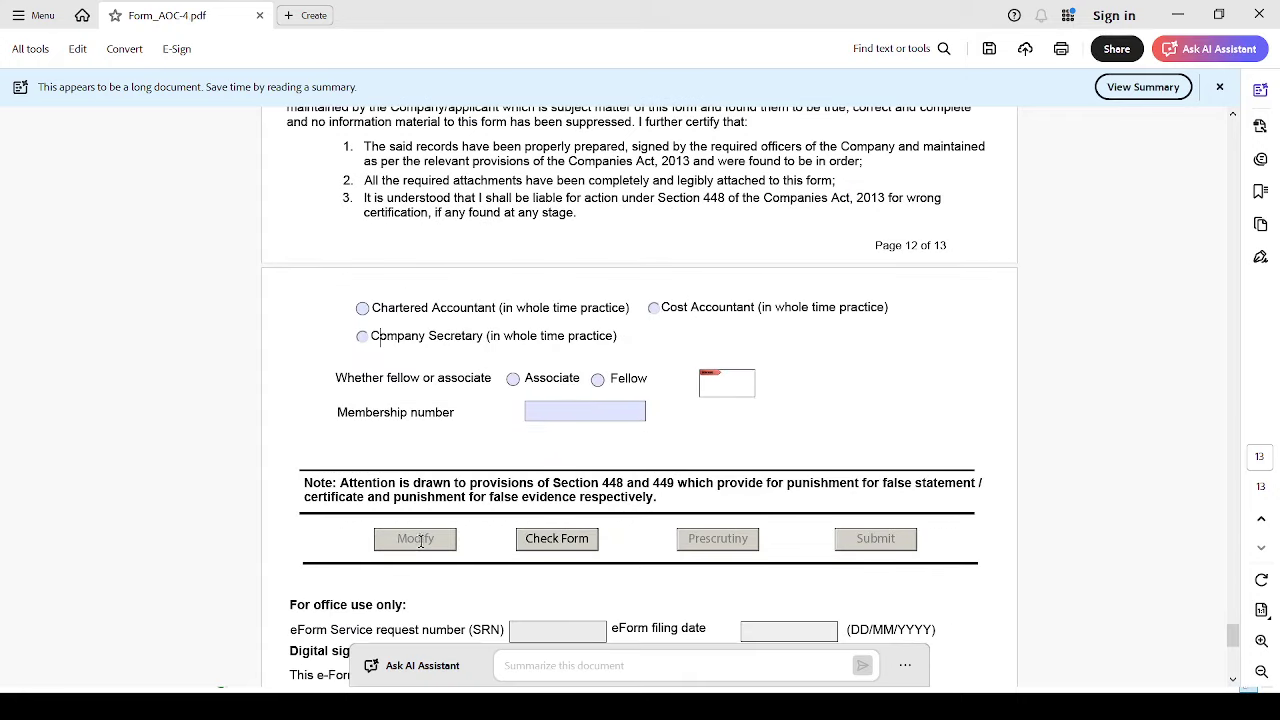
pyautogui.click(621, 406)
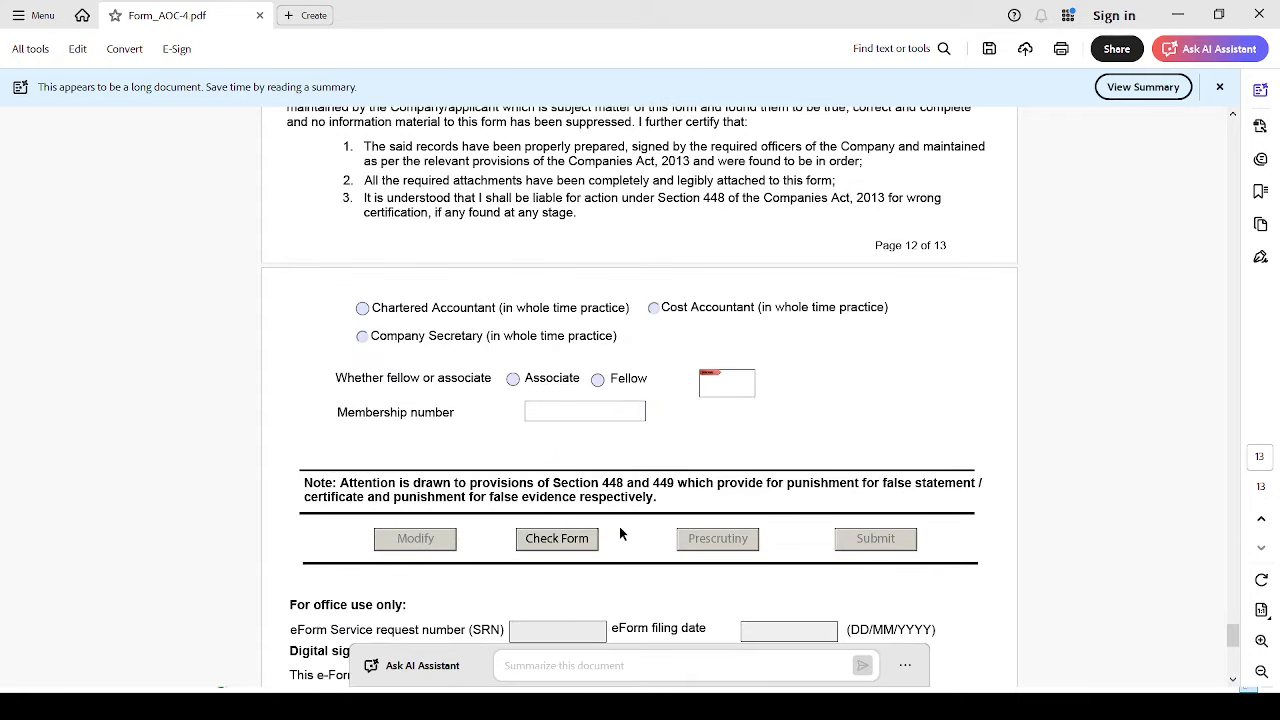
pyautogui.scroll(1, 619, 529)
pyautogui.scroll(-1, 619, 529)
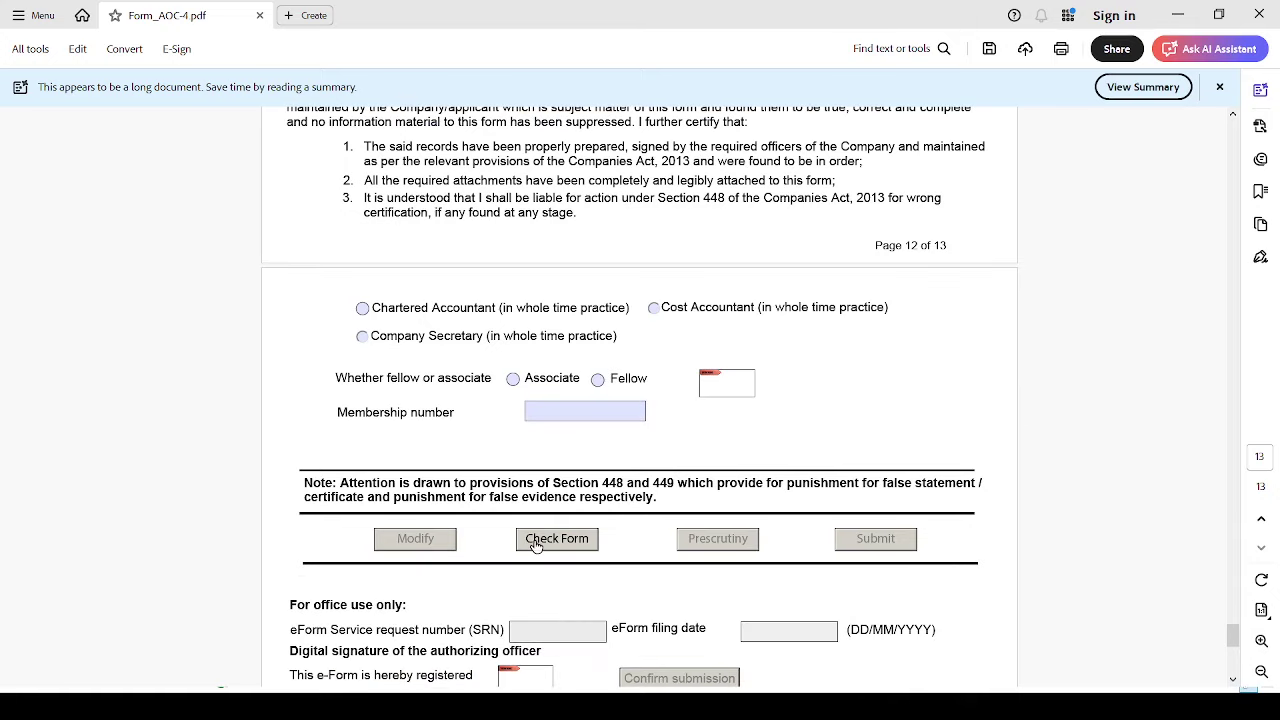
# Revisit the Declaration's digital signature field, and review the professional's signature area and the form-checking and submission options
pyautogui.scroll(2, 738, 489)
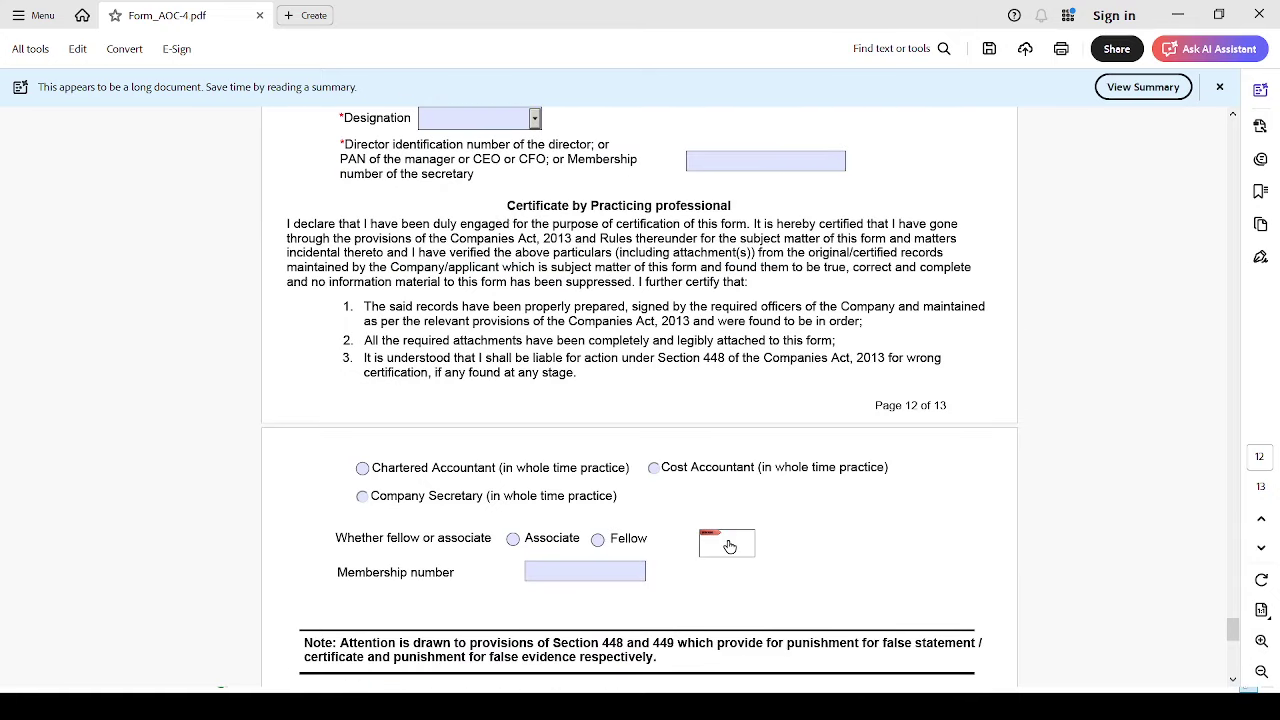
pyautogui.scroll(2, 704, 510)
pyautogui.click(545, 350)
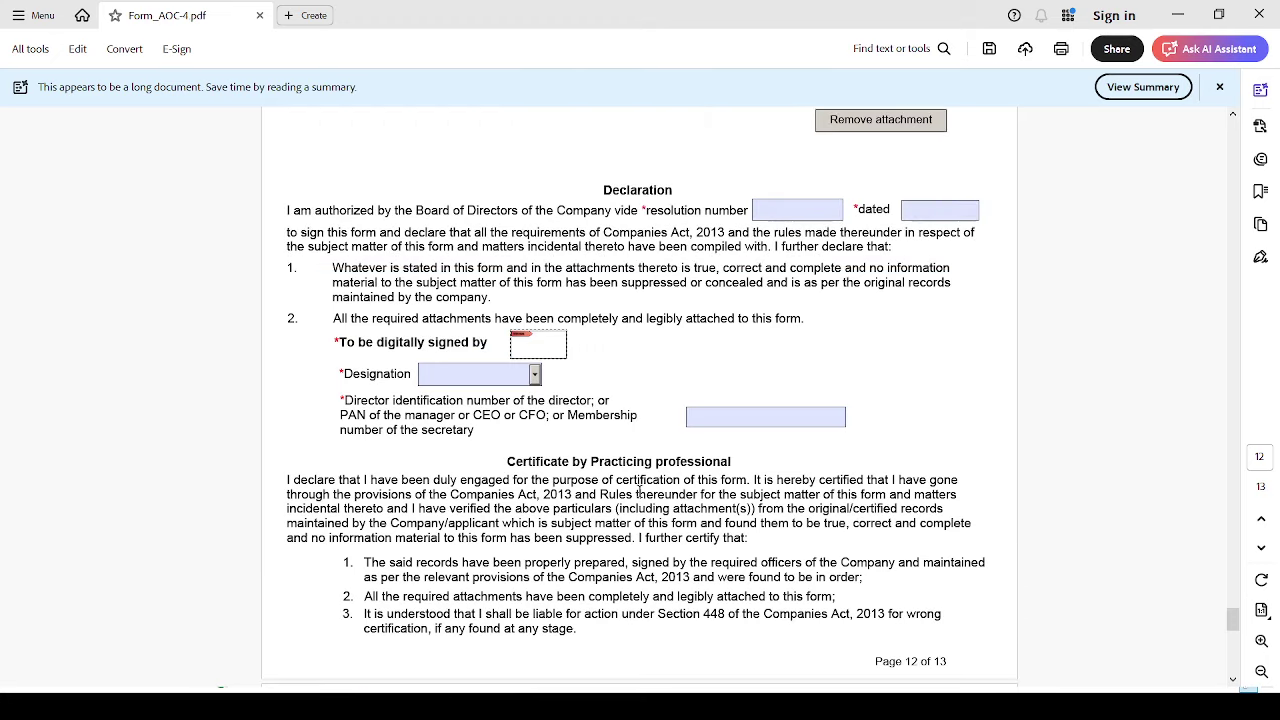
pyautogui.scroll(-3, 640, 490)
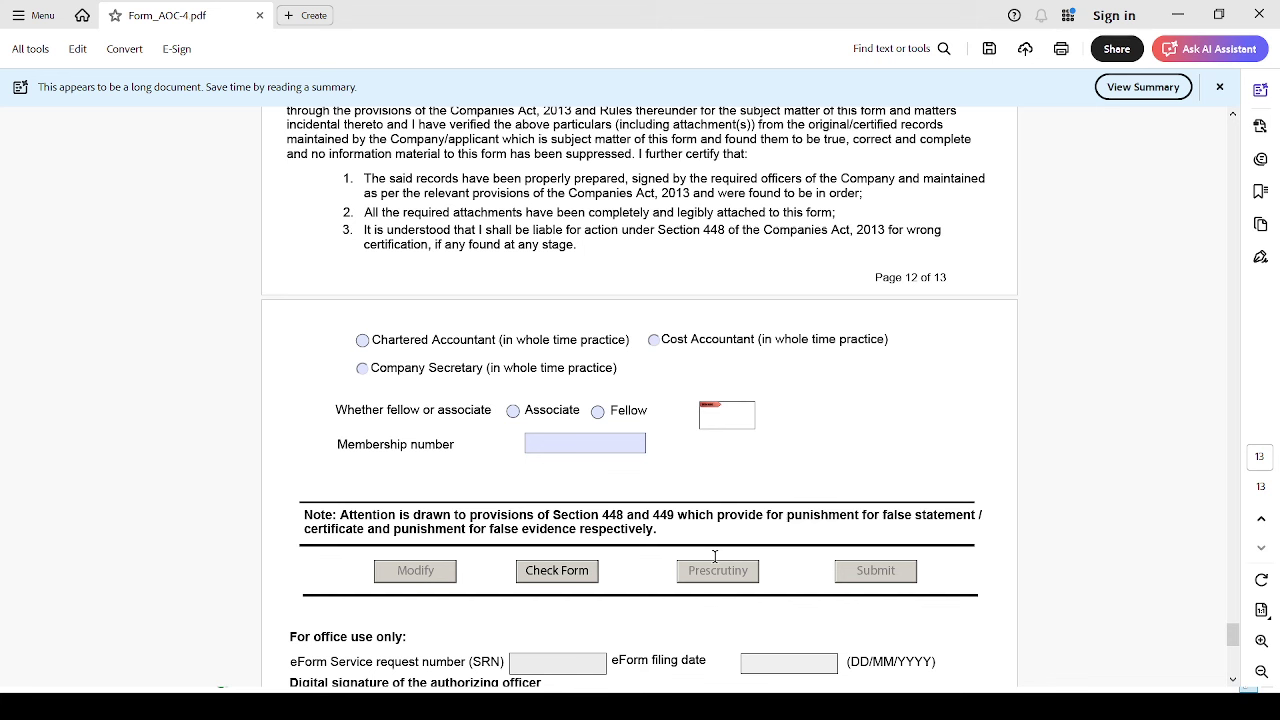
pyautogui.moveTo(600, 656)
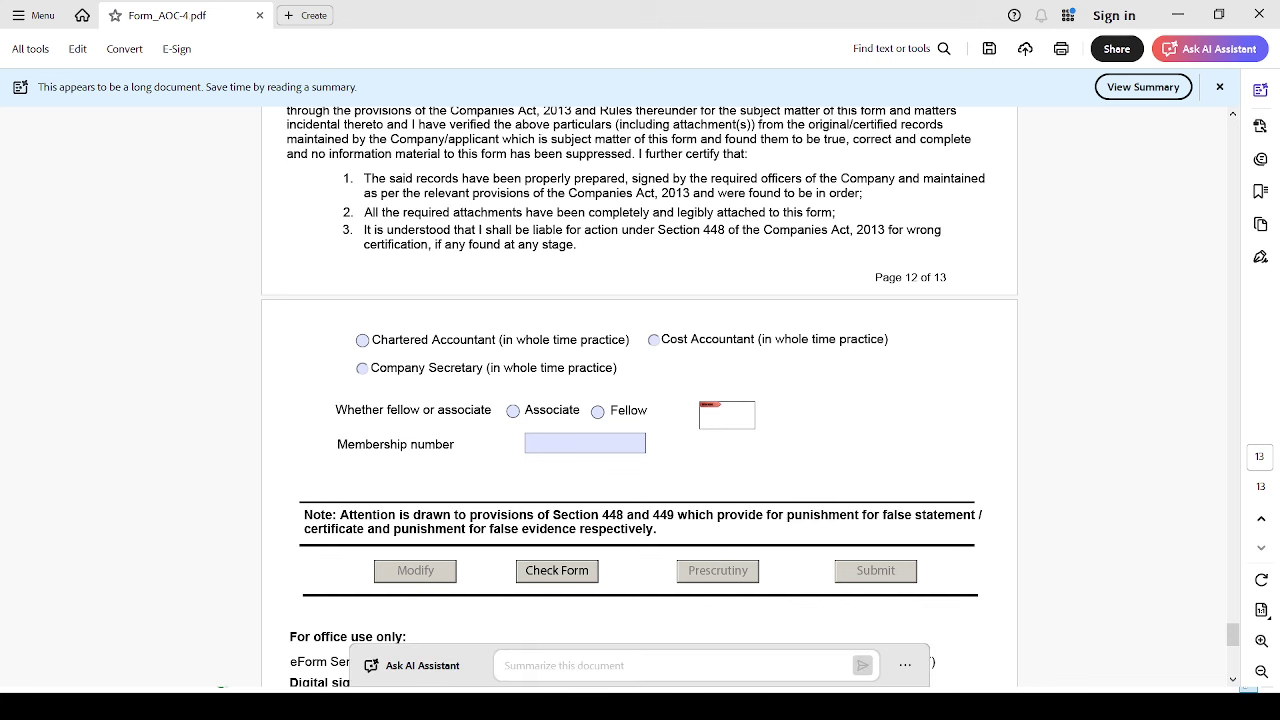